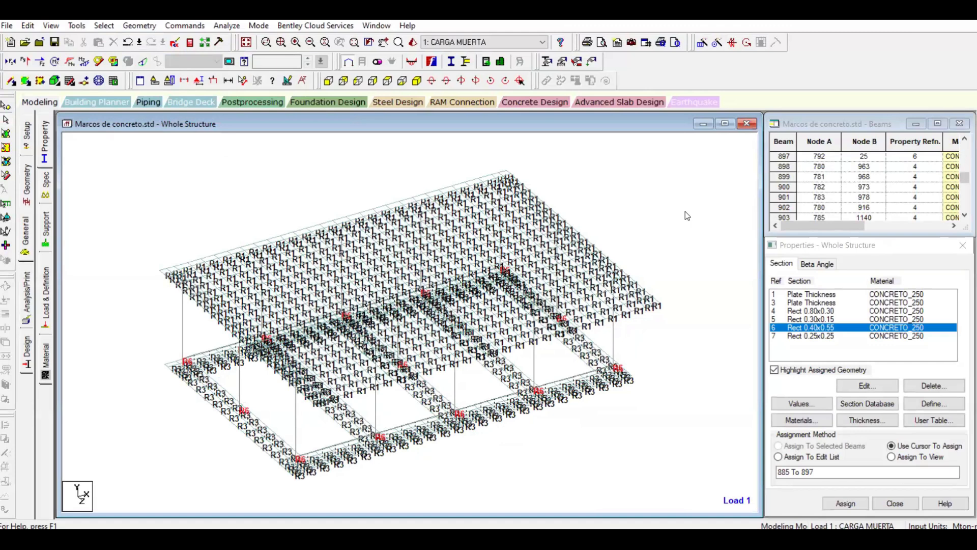
Open a 3D rendered view of the concrete frame model and enlarge its window
key("ctrl+r")
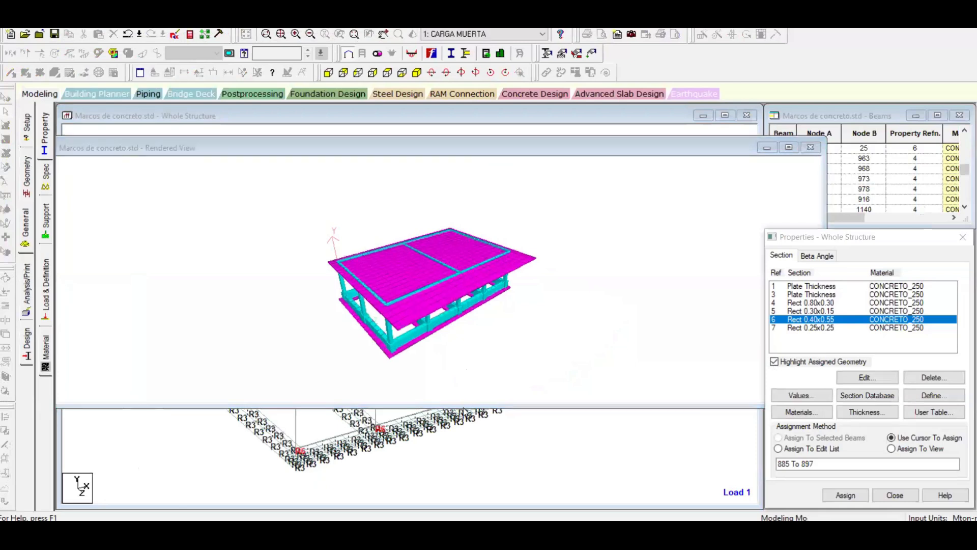
left_click(464, 411)
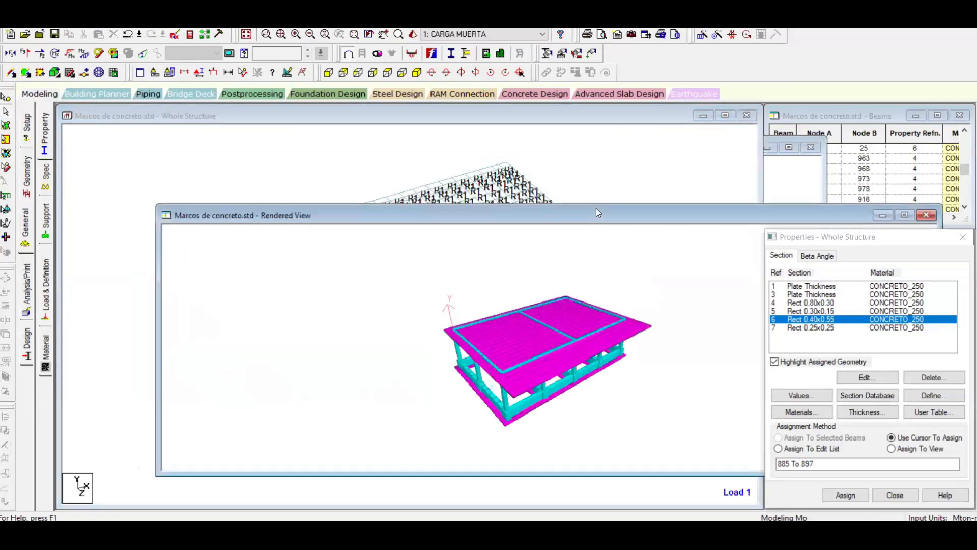
left_click_drag(598, 212, 483, 134)
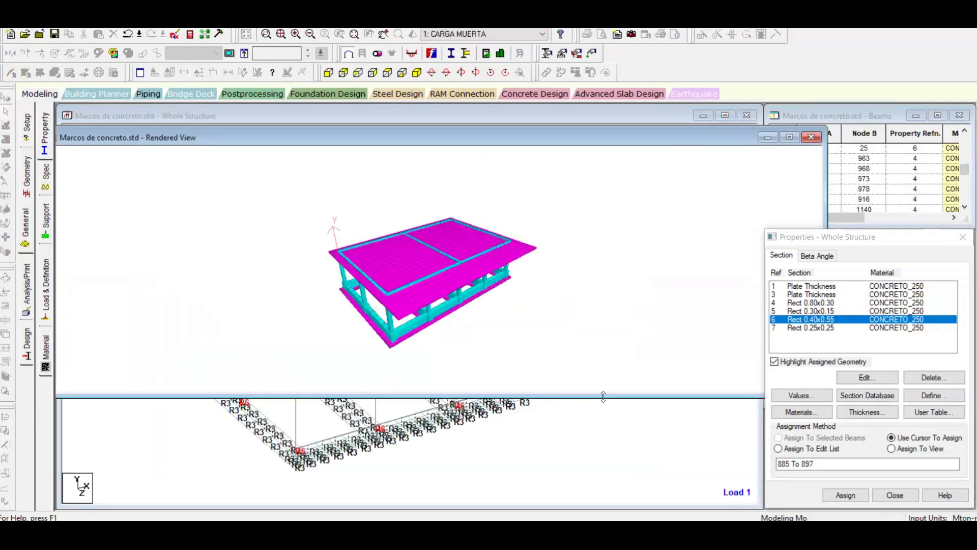
left_click_drag(603, 396, 603, 492)
scroll(603, 399, "up", 7)
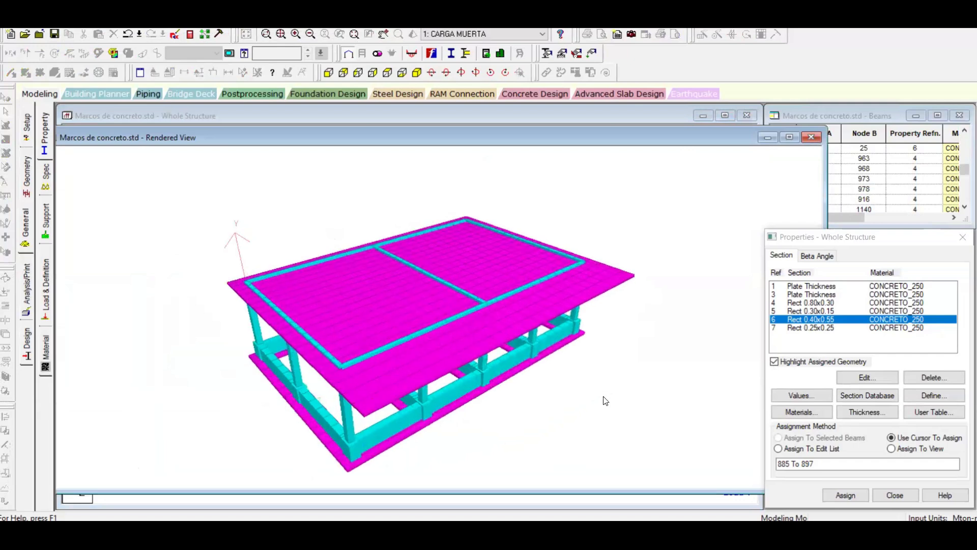
Examine the roof slab, columns, foundation beams and footings from several angles, and close this rendered view
left_click_drag(457, 396, 420, 360)
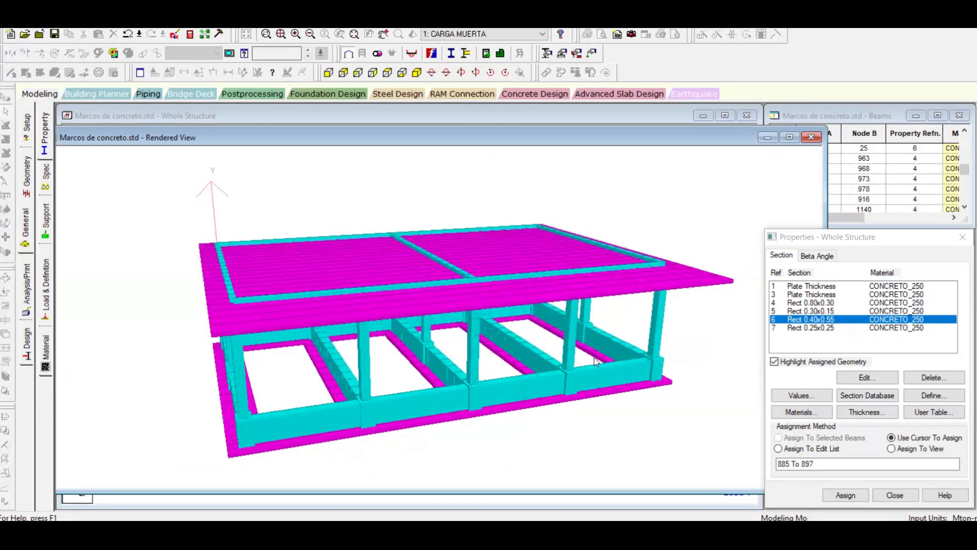
left_click_drag(578, 381, 500, 248)
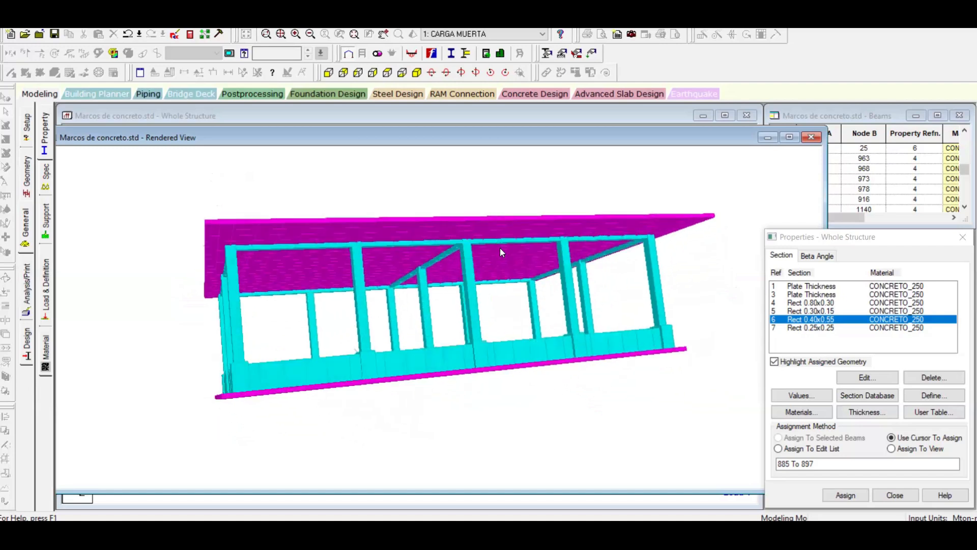
mouse_move(476, 306)
left_mouse_down()
mouse_move(588, 332)
mouse_move(445, 381)
mouse_move(545, 382)
mouse_move(566, 357)
mouse_move(585, 383)
mouse_move(656, 303)
mouse_move(466, 285)
mouse_move(474, 288)
left_mouse_up()
left_click_drag(581, 409, 562, 367)
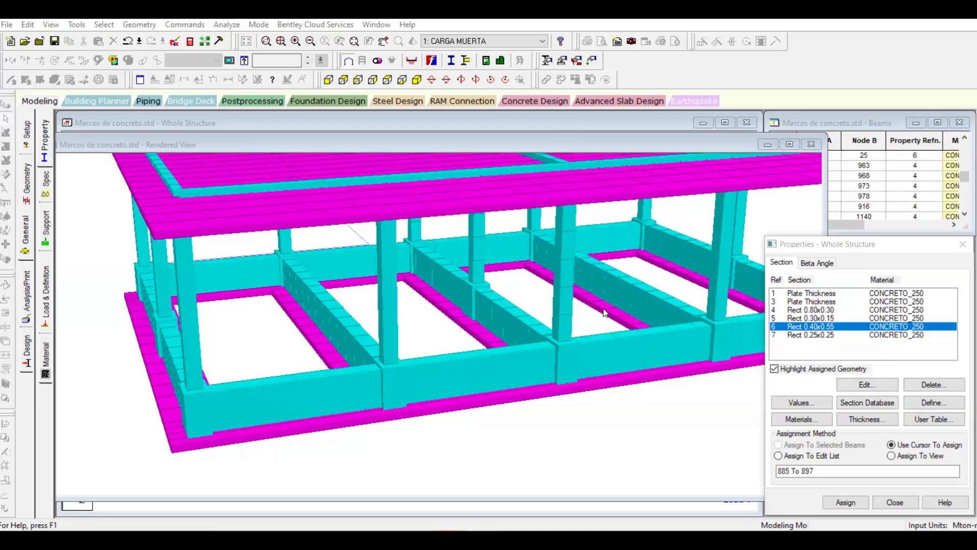
left_click(536, 341)
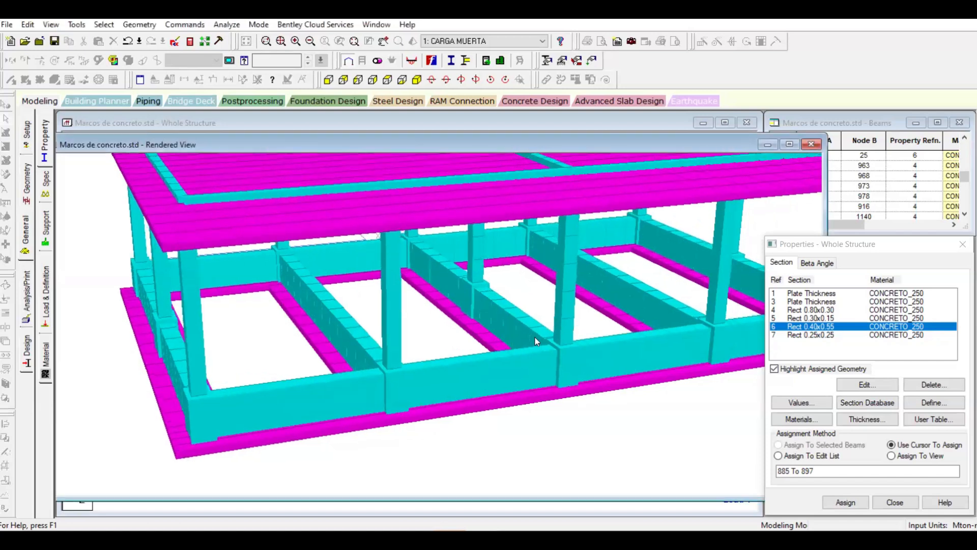
left_click_drag(535, 337, 540, 328)
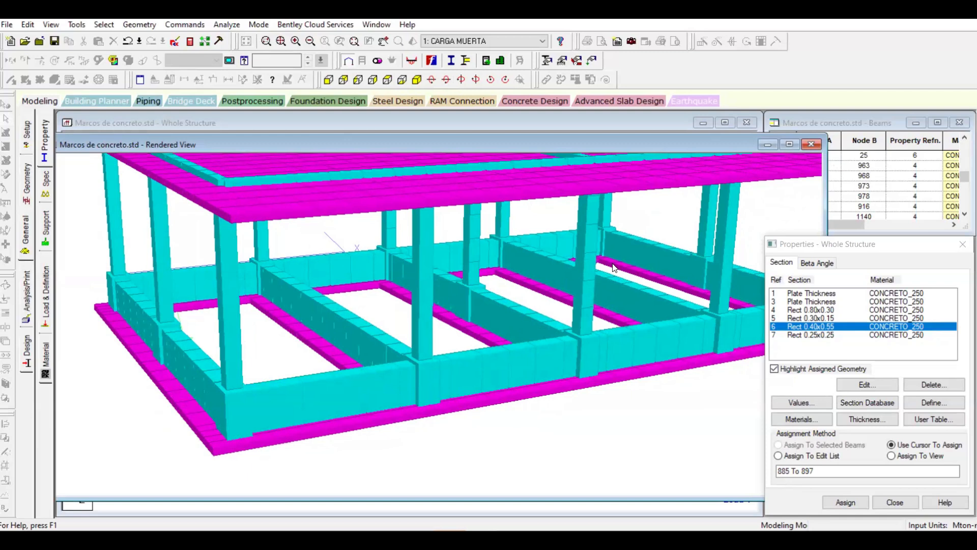
left_click(644, 145)
left_click(517, 81)
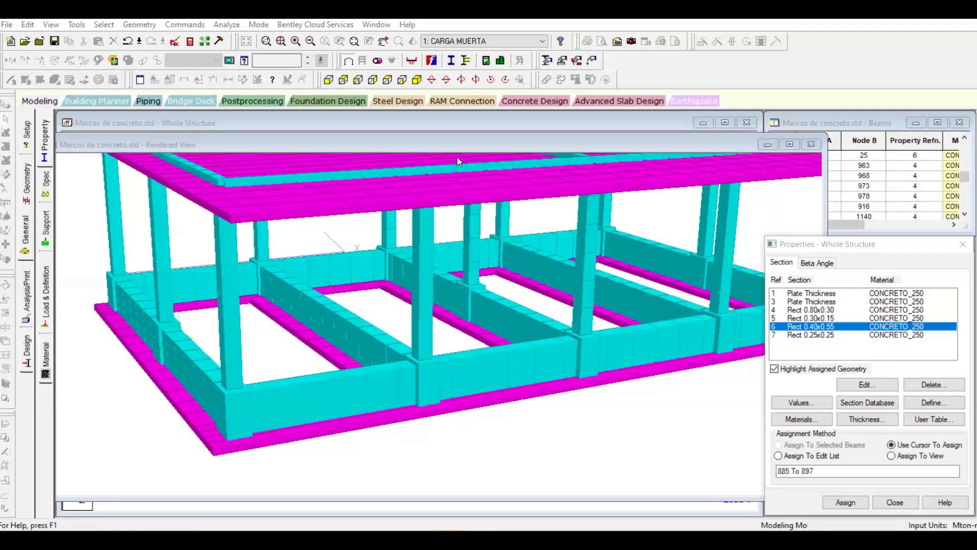
left_click(812, 144)
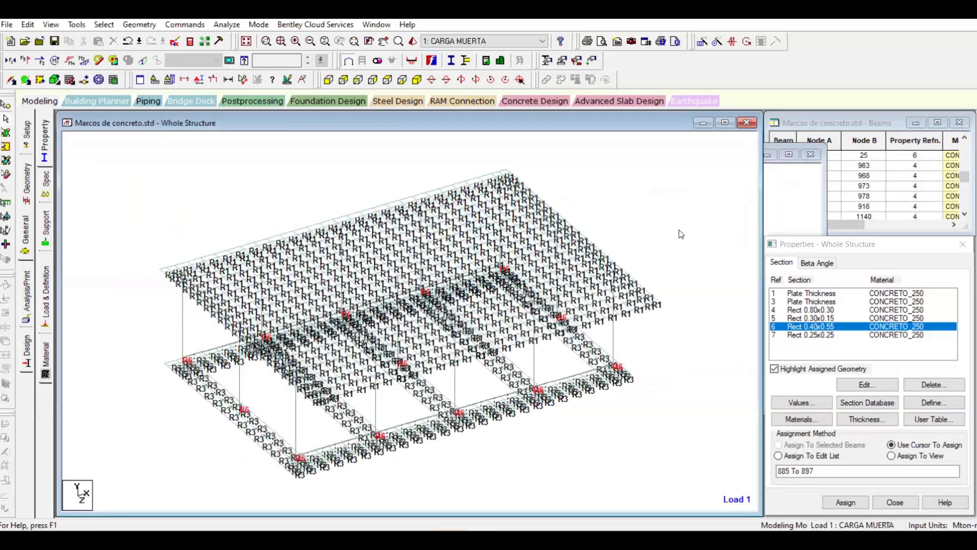
Bring the remaining rendered view forward, enlarge it to examine the foundation beams and strip footings, and close it
left_click(807, 194)
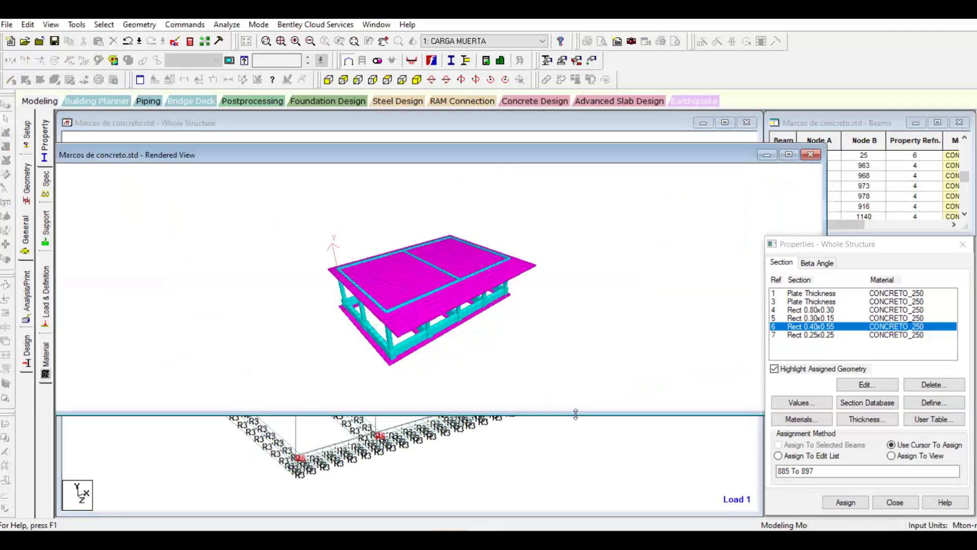
left_click_drag(575, 413, 576, 480)
scroll(477, 401, "up", 5)
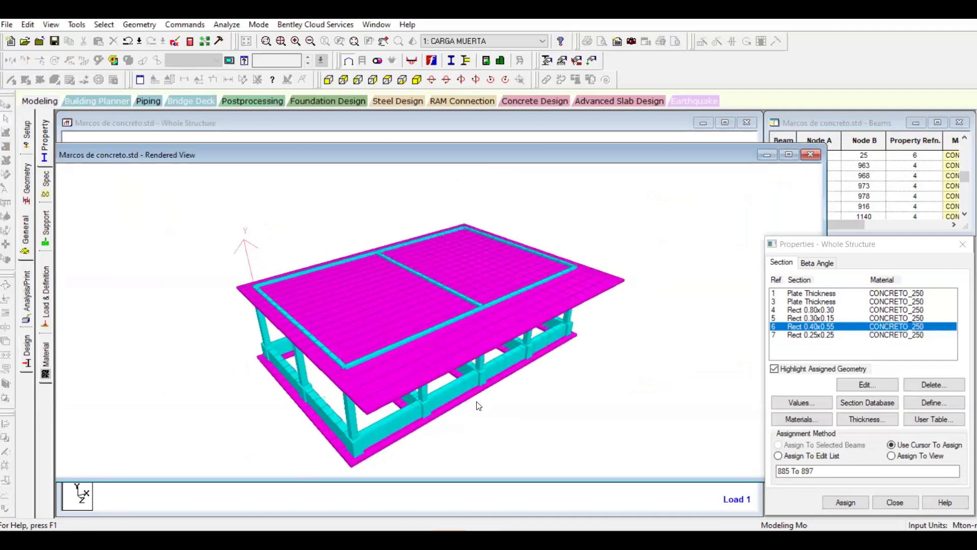
scroll(476, 401, "up", 4)
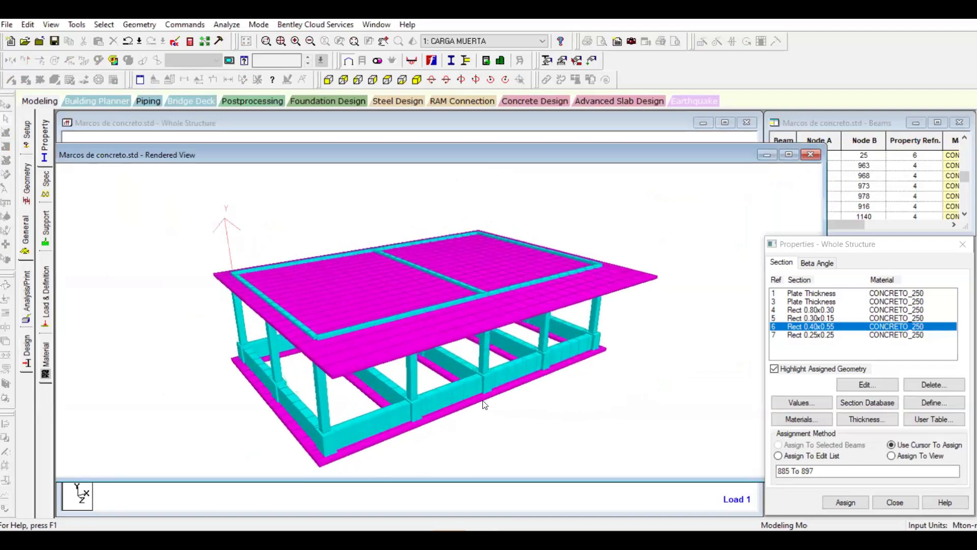
scroll(485, 402, "up", 2)
middle_click_drag(491, 405, 560, 308)
scroll(464, 340, "up", 3)
scroll(473, 362, "up", 1)
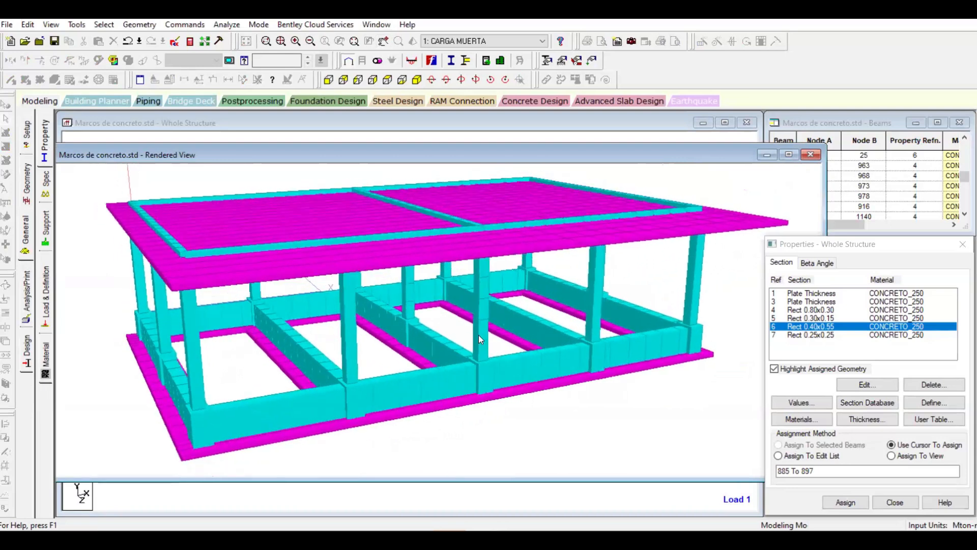
left_click(810, 154)
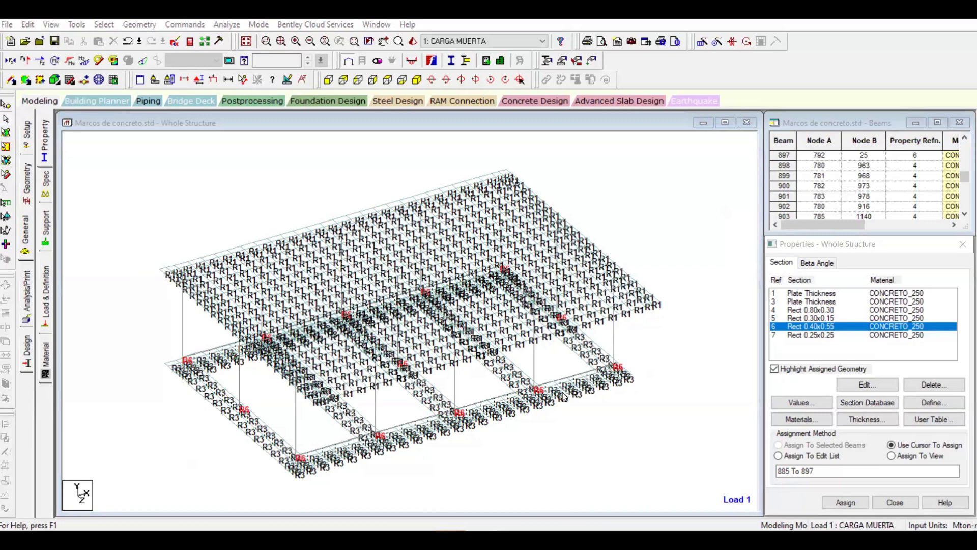
Examine the whole-structure wireframe with its section labels from a rotated viewpoint that separates roof and foundation
left_click(669, 227)
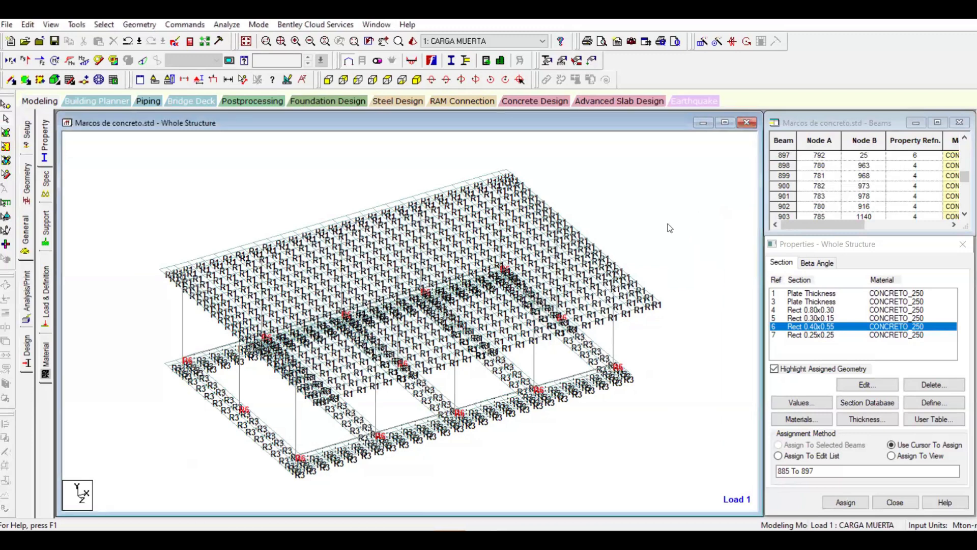
scroll(421, 426, "up", 4)
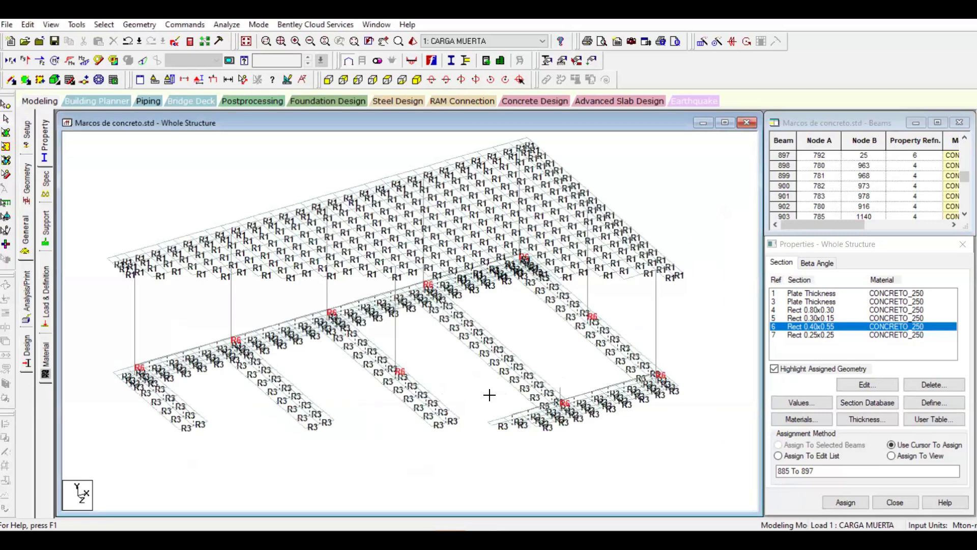
key("Up")
key("Up")
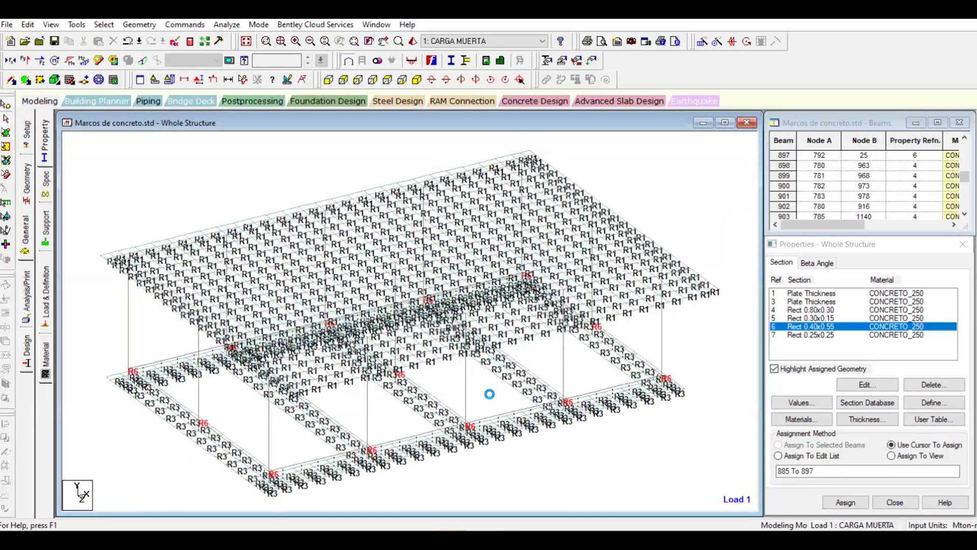
key("Up")
key("Up")
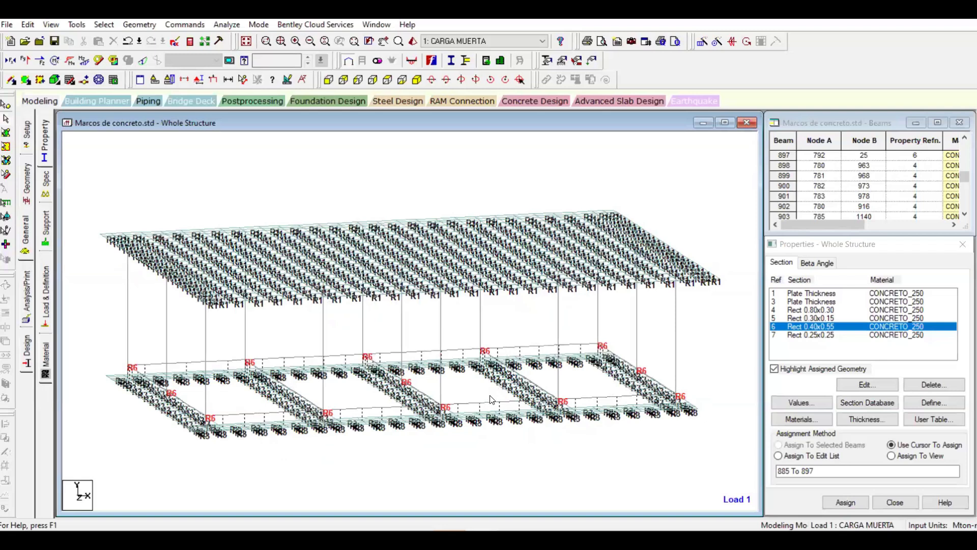
key("ctrl+g")
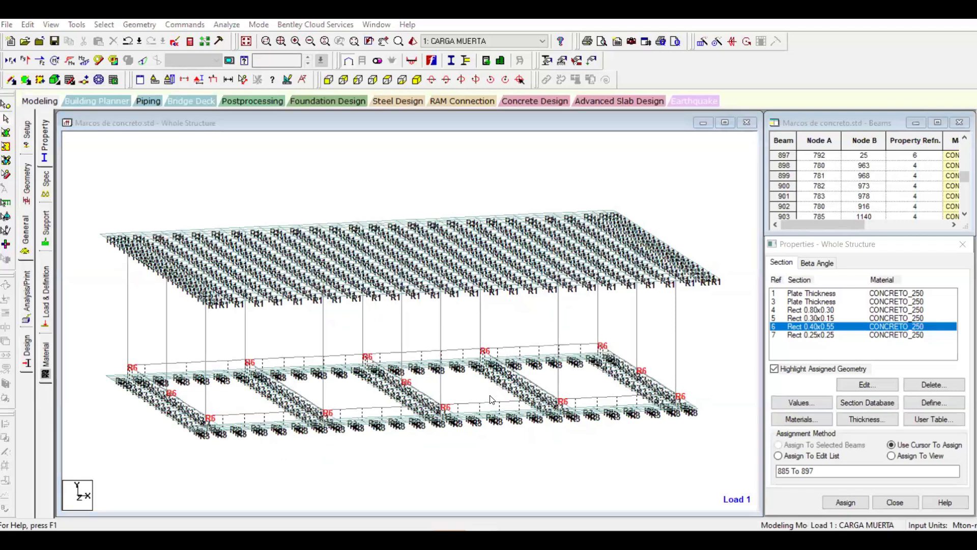
left_click(562, 229)
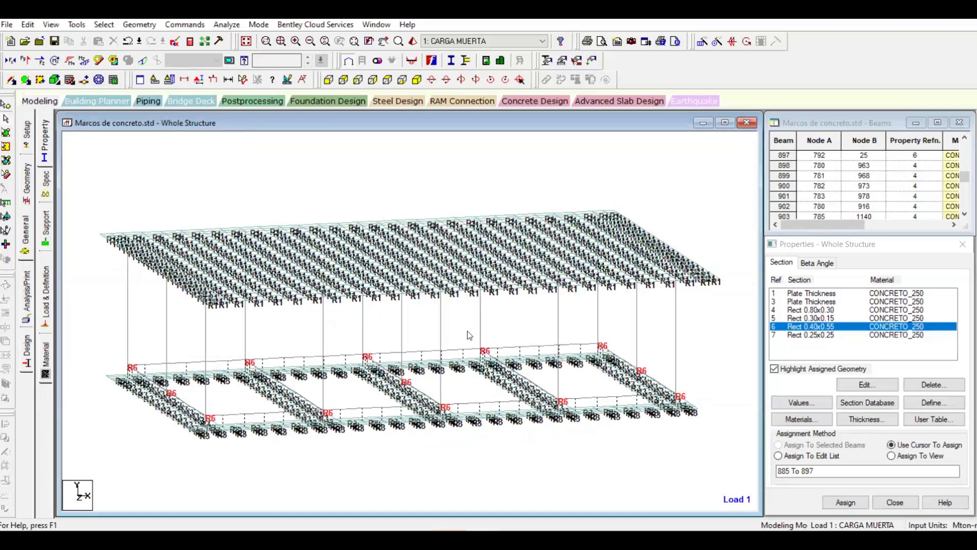
Open a new rendered view of the structure, enlarge it, and examine the foundation beams beneath the columns
key("ctrl+r")
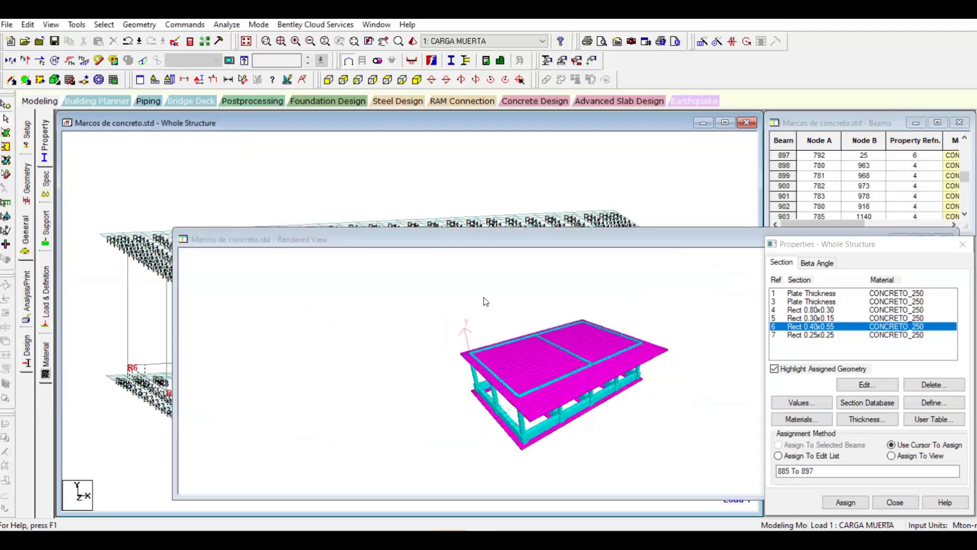
double_click(500, 241)
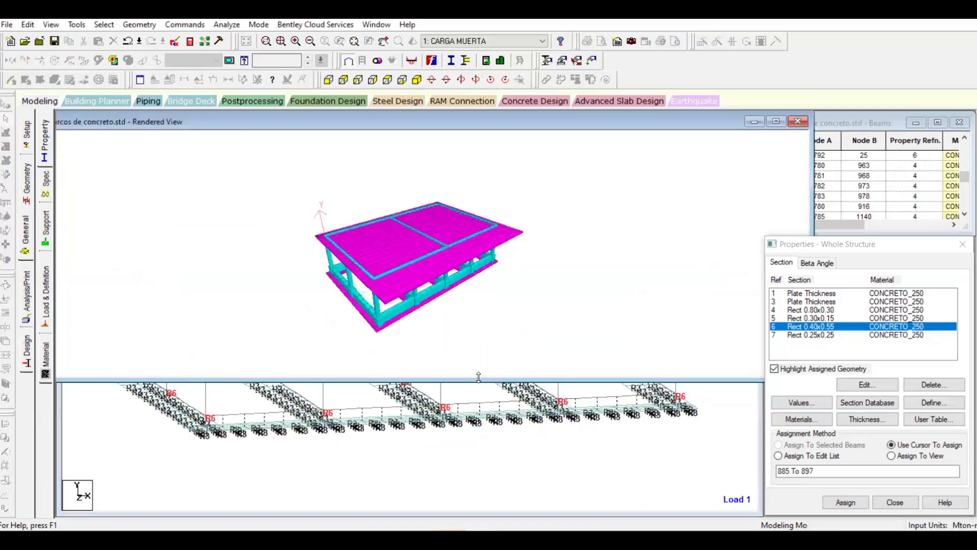
left_click_drag(478, 376, 483, 473)
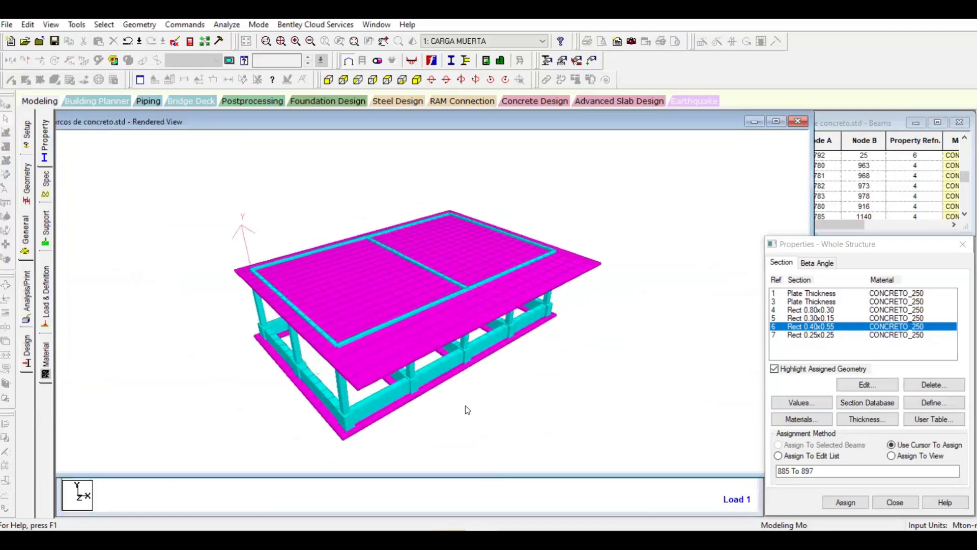
left_click_drag(463, 407, 517, 420)
left_click_drag(362, 395, 477, 377)
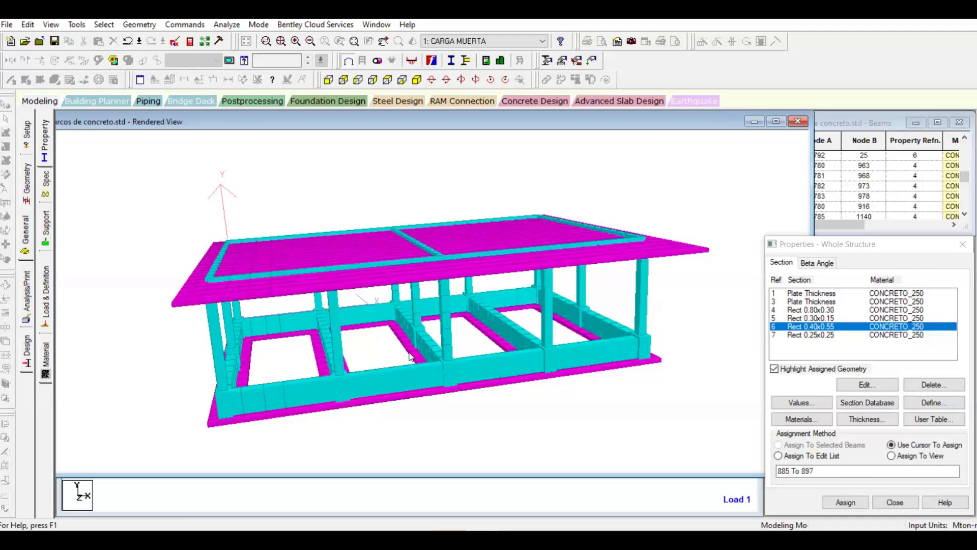
left_click_drag(462, 383, 470, 385)
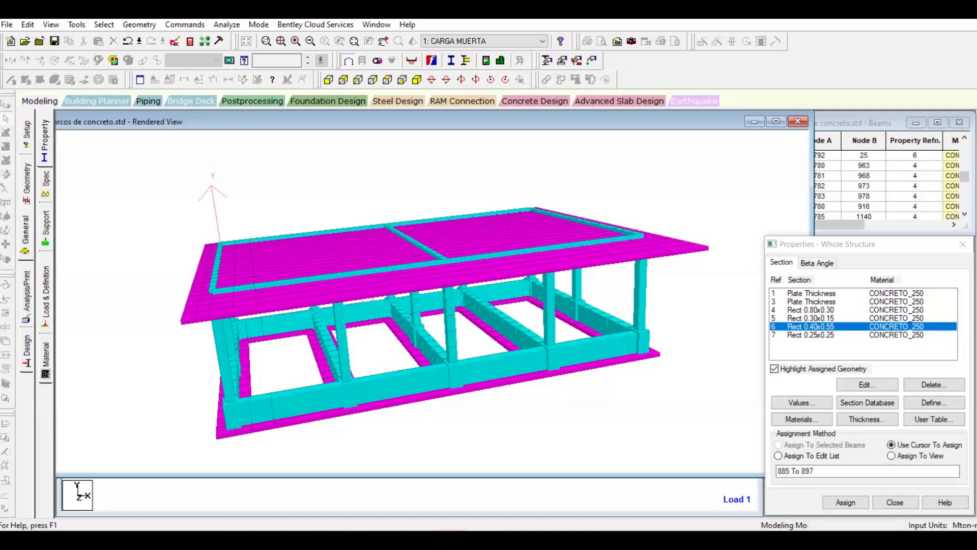
Switch to the geotechnical report PDF and examine the slab foundation detail in Figura 22 on page 12
mouse_move(355, 530)
left_click(355, 483)
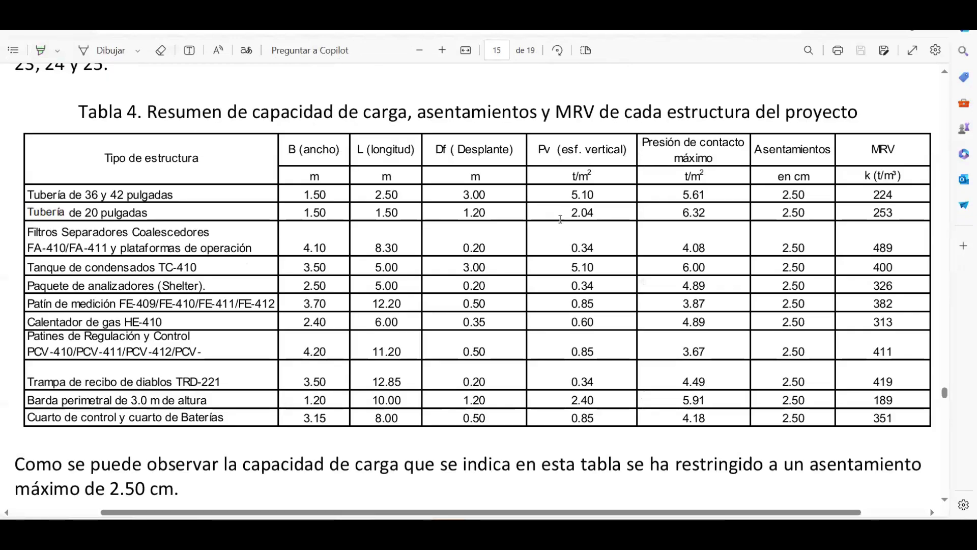
scroll(560, 218, "up", 20)
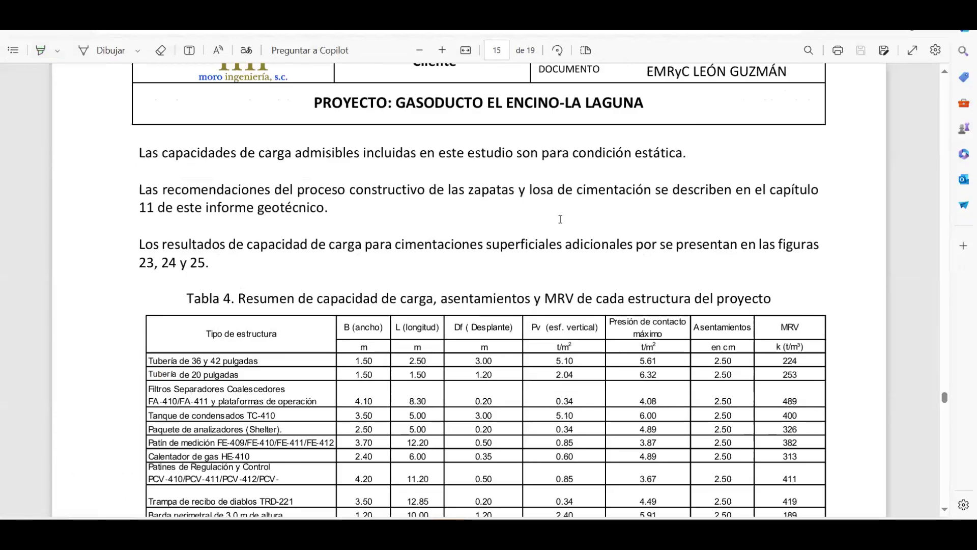
scroll(560, 219, "up", 20)
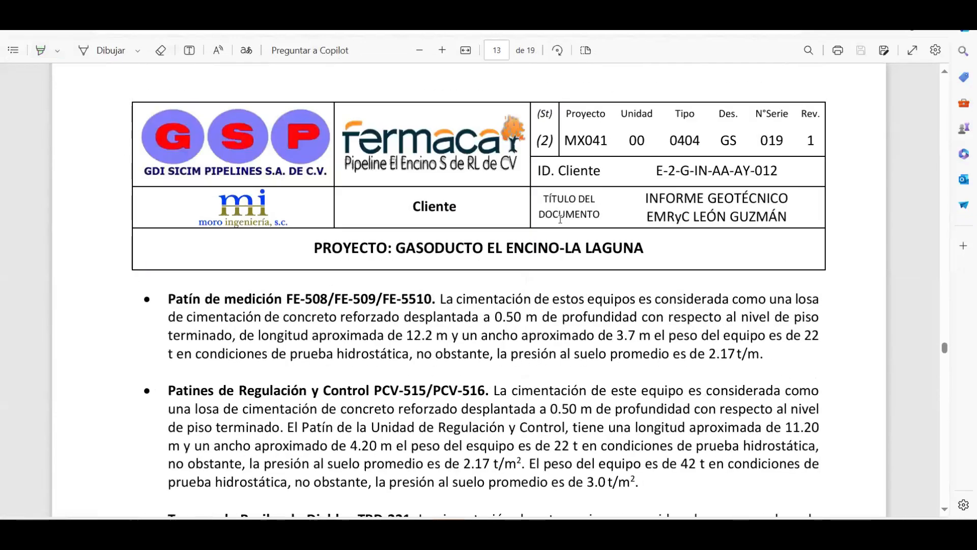
scroll(560, 219, "down", 7)
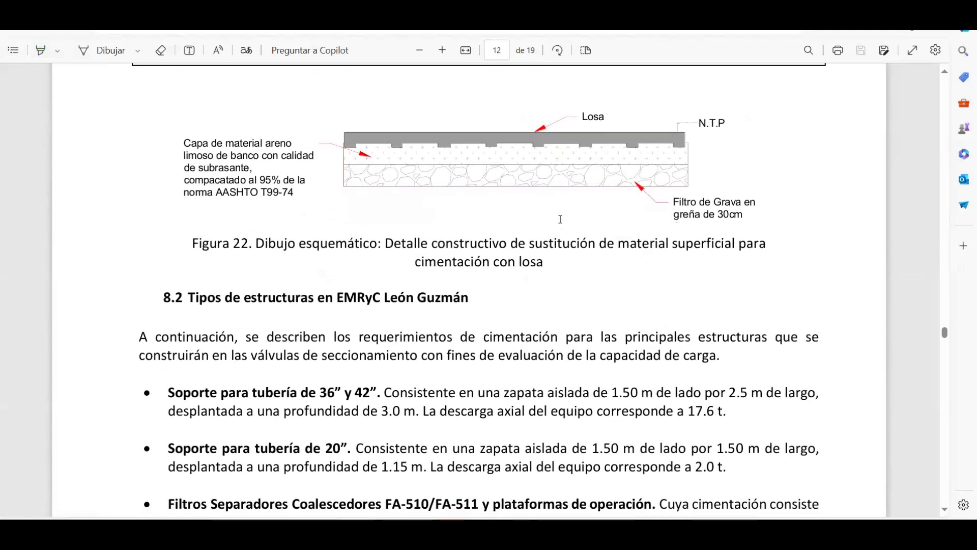
scroll(559, 219, "up", 2, "ctrl")
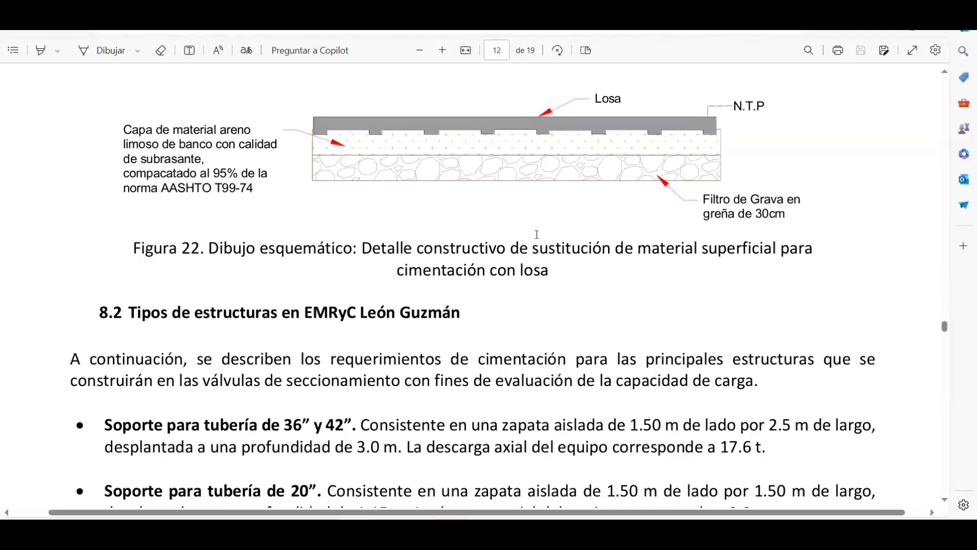
Examine the footing and soil replacement detail in Figura 21 on page 11, and return to the STAAD.Pro rendered view
scroll(536, 234, "up", 10)
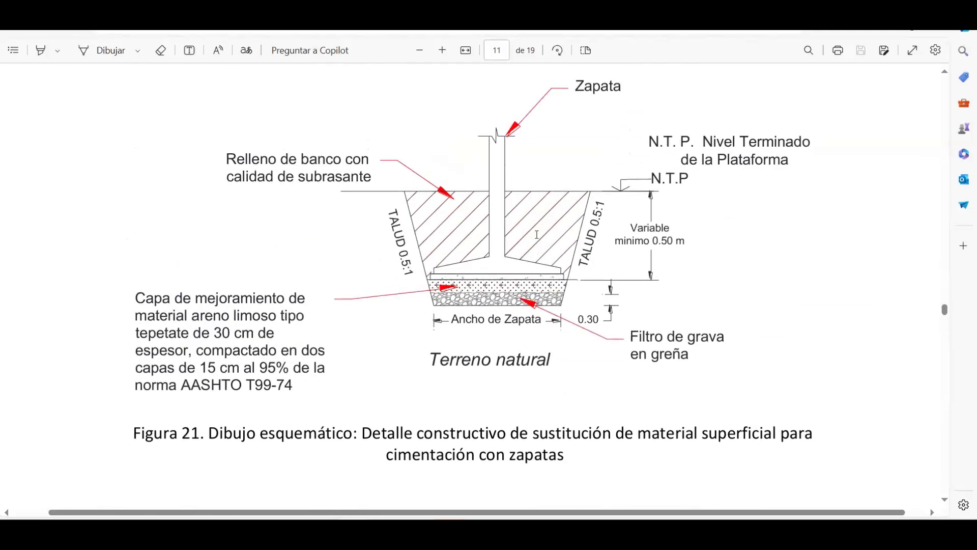
scroll(537, 235, "up", 1)
scroll(537, 234, "down", 1)
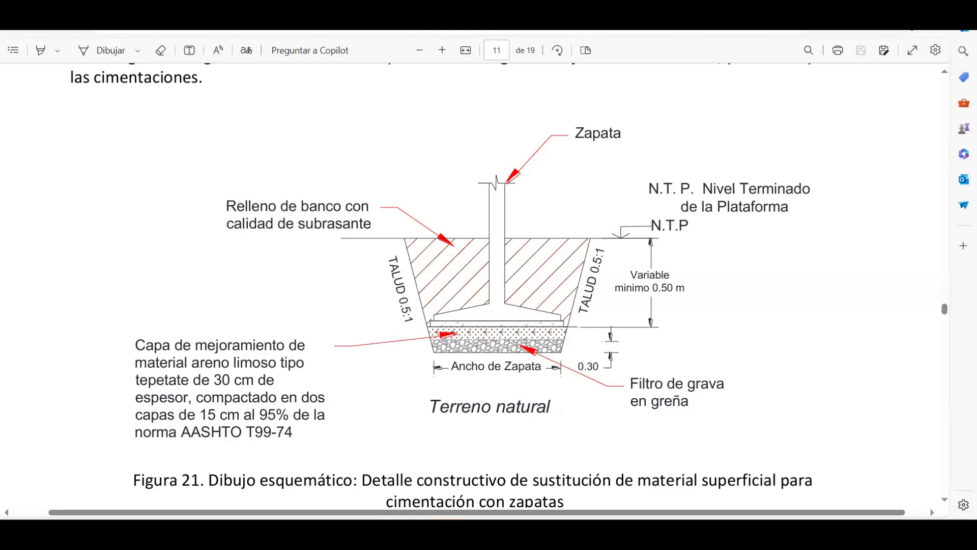
left_click(489, 473)
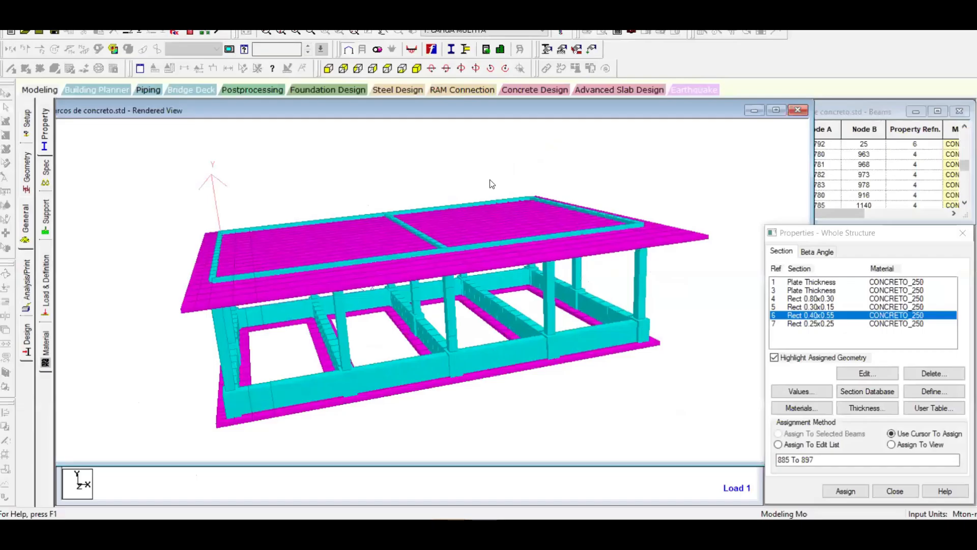
Examine the rendered structure's roof, columns and foundation beams from several rotated viewpoints, and close the rendered view
left_click_drag(409, 360, 548, 343)
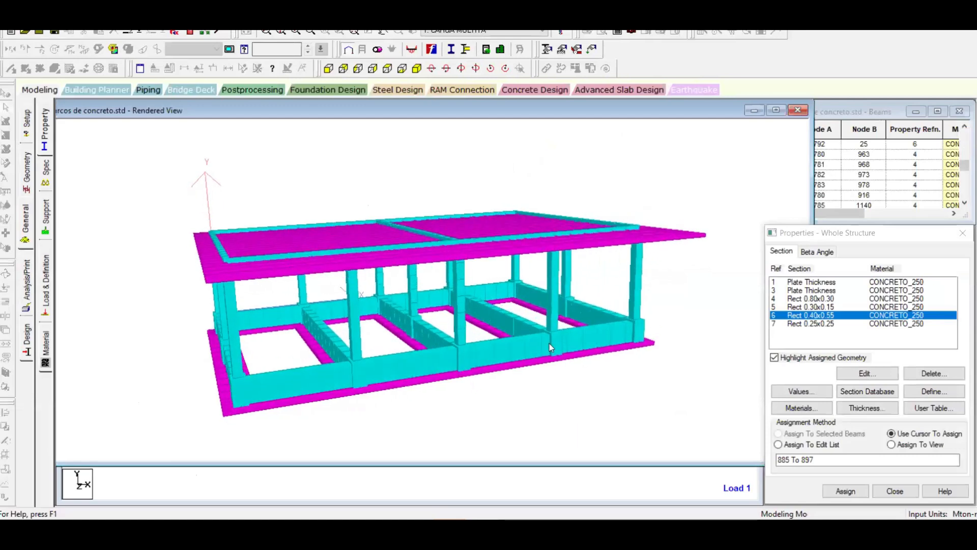
left_click_drag(426, 342, 460, 378)
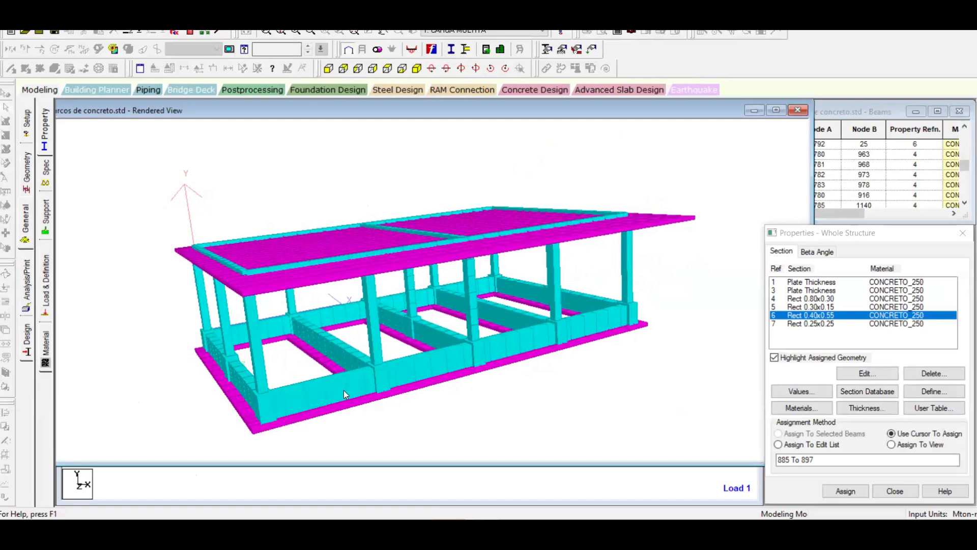
left_click_drag(398, 382, 376, 386)
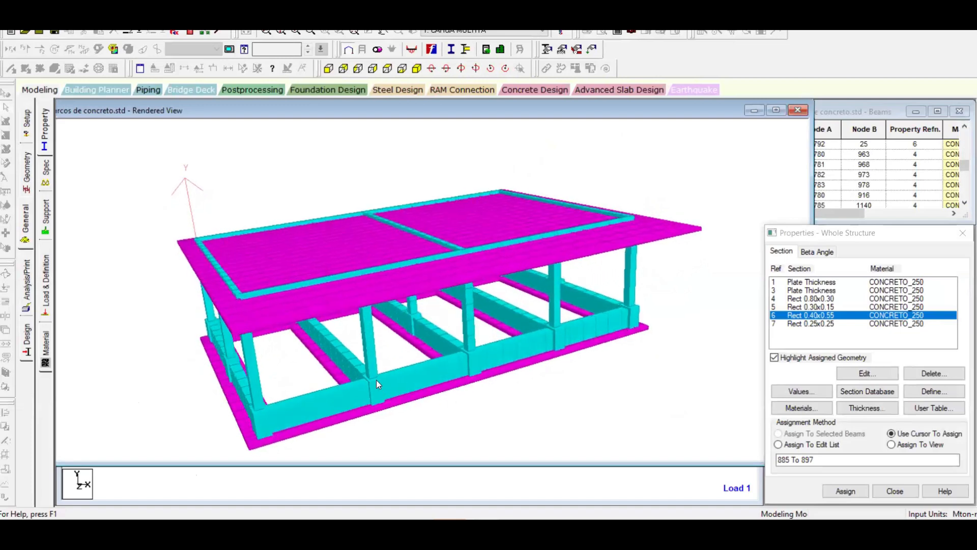
left_click_drag(455, 386, 457, 357)
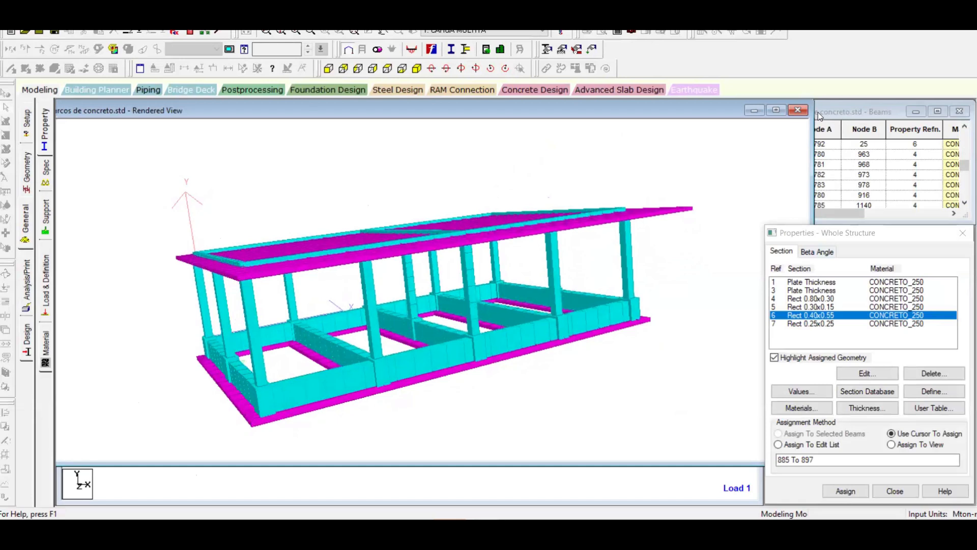
left_click(800, 109)
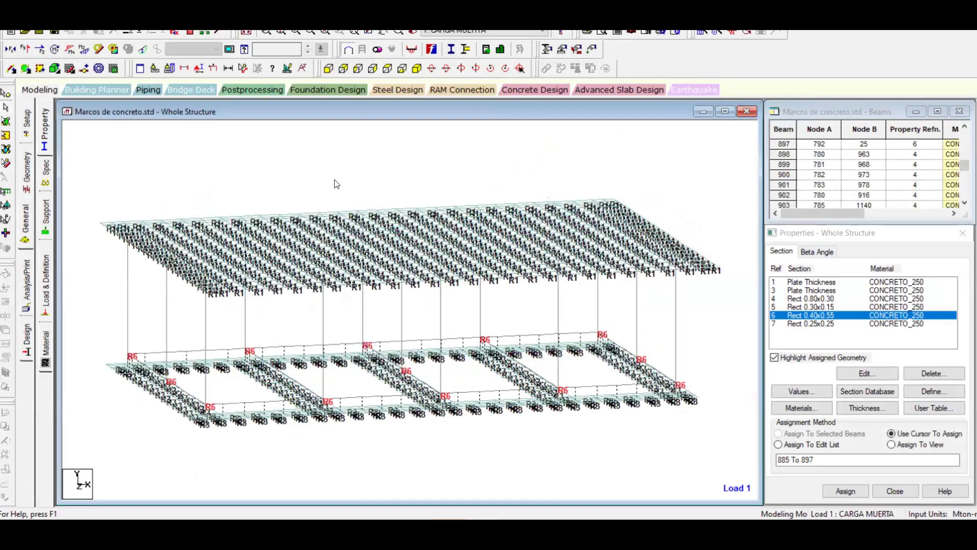
From the front view, select all foundation beams and slab plates, display only those objects from an oblique viewpoint, and clear the selection
middle_click_drag(427, 379, 495, 325)
scroll(440, 356, "up", 1)
scroll(441, 356, "down", 1)
scroll(441, 356, "down", 1)
middle_click_drag(525, 377, 460, 387)
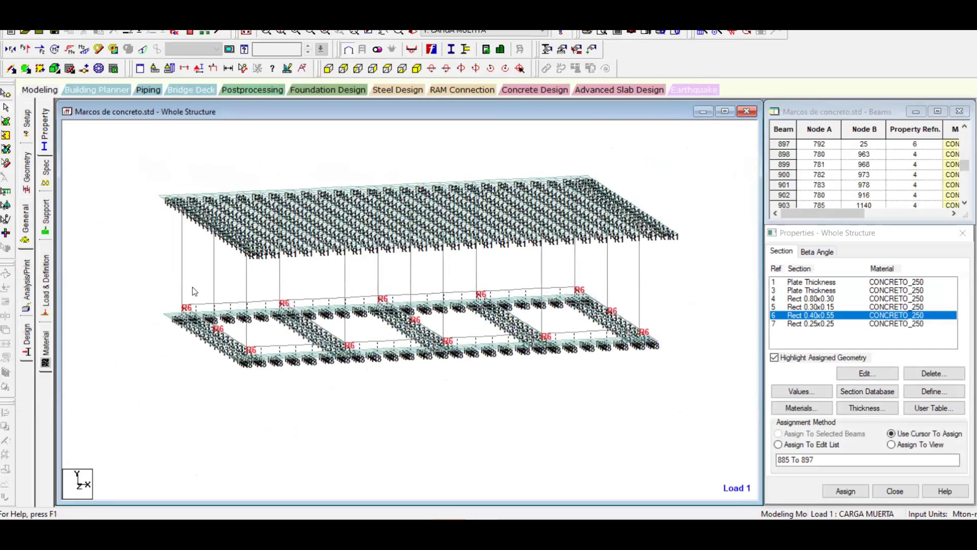
scroll(135, 316, "up", 1)
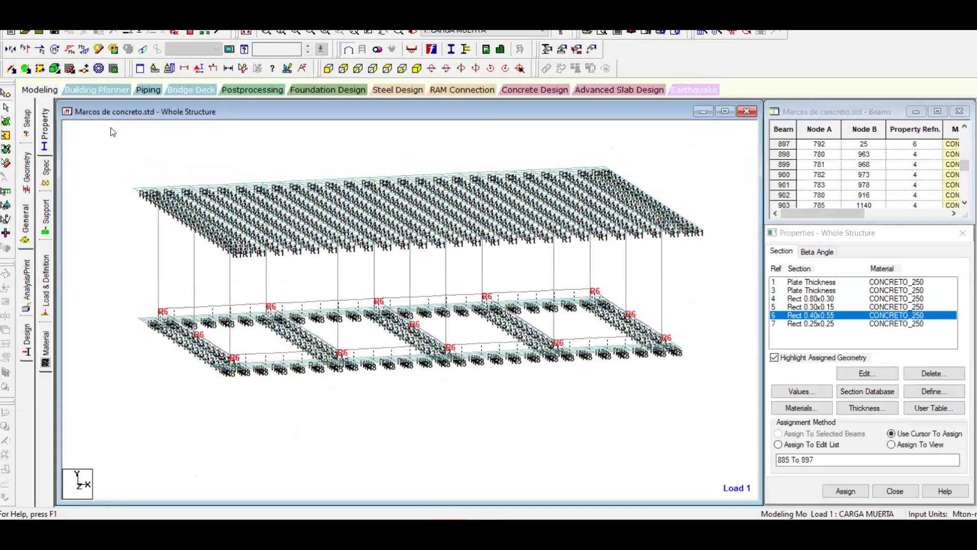
left_click(328, 68)
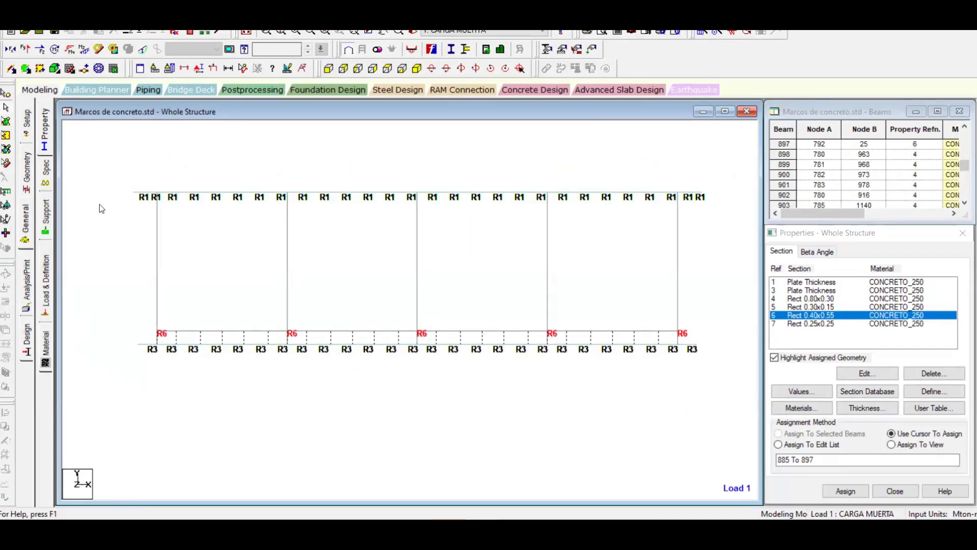
left_click(7, 163)
left_click_drag(108, 386, 724, 334)
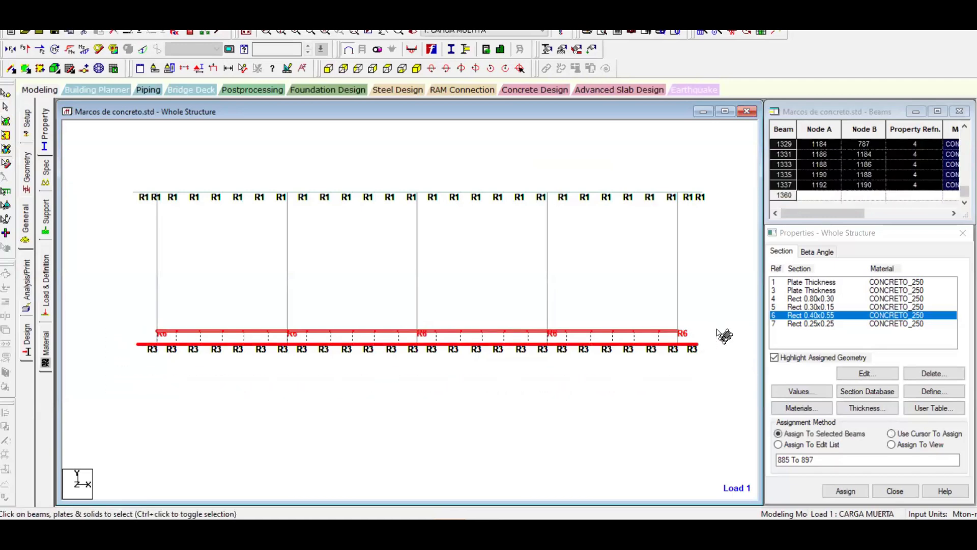
key("alt+v")
key("Right")
key("Down")
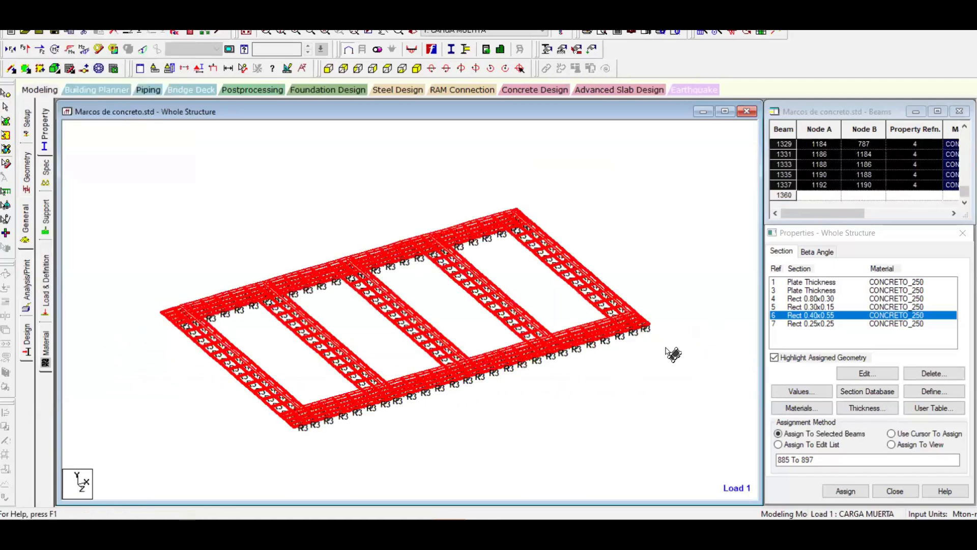
left_click(284, 220)
Set the diagram display to hide property references, always use current label settings, and show the foundation members as full sections
scroll(342, 314, "up", 4)
right_click(299, 206)
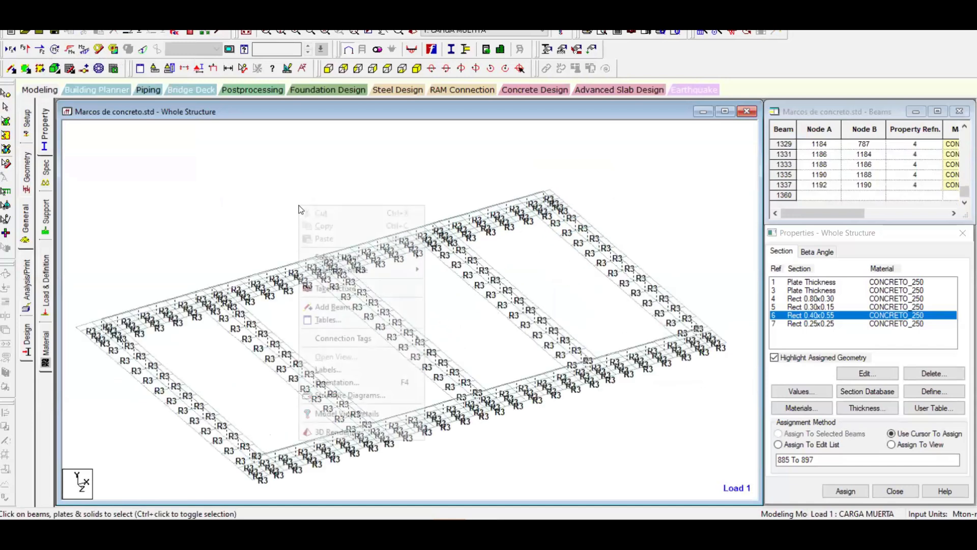
left_click(366, 367)
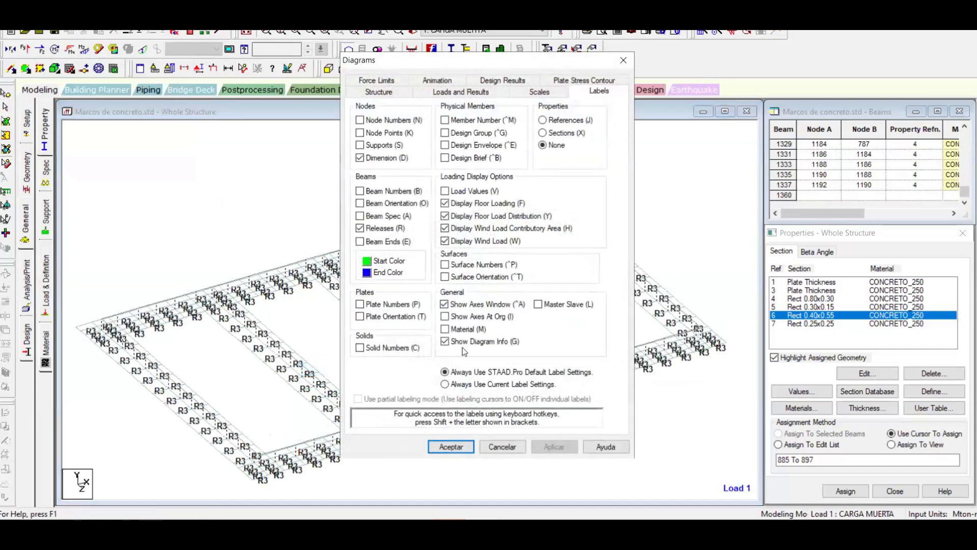
left_click(465, 385)
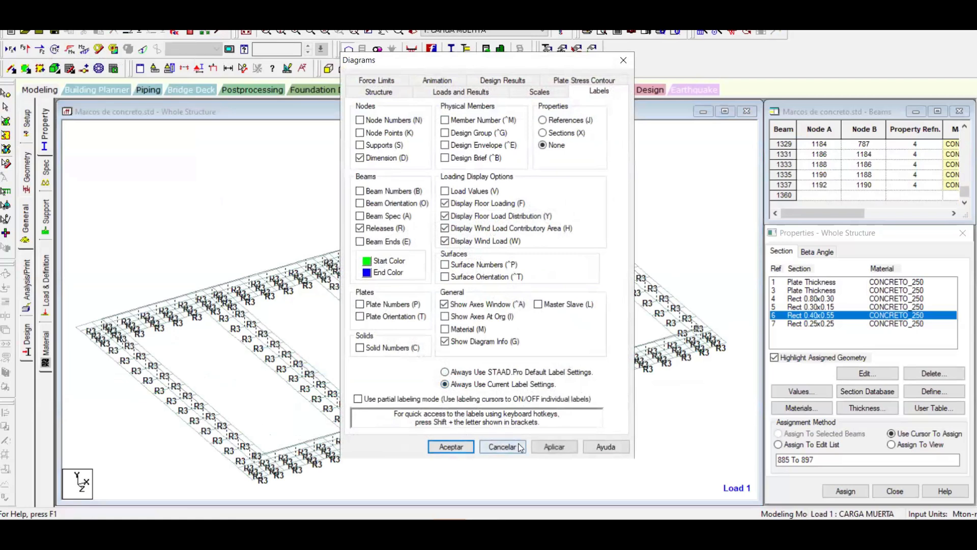
left_click(553, 446)
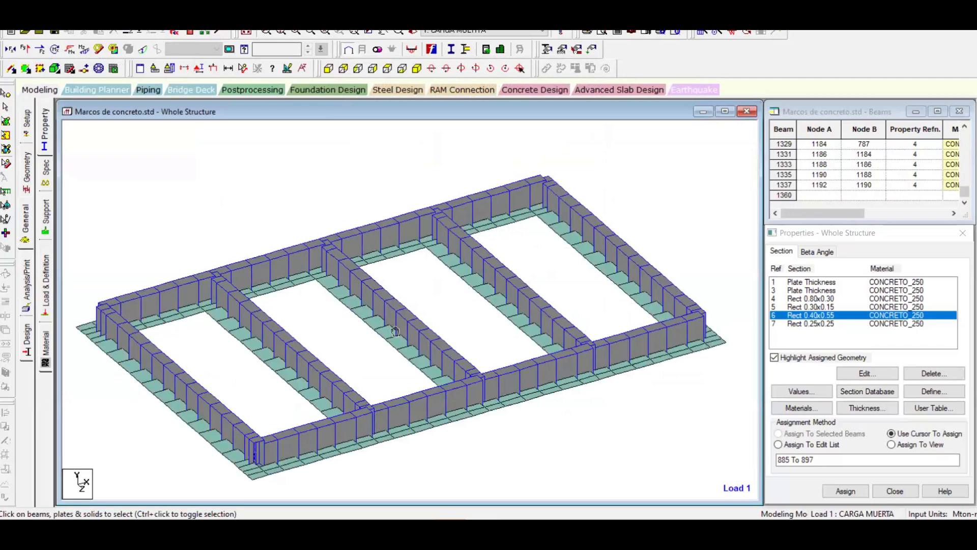
Highlight the slab plates along the front strip's outer edge, between the third and fourth cross beams, using plate selection
scroll(401, 307, "down", 3)
scroll(346, 338, "up", 4)
scroll(347, 338, "up", 1)
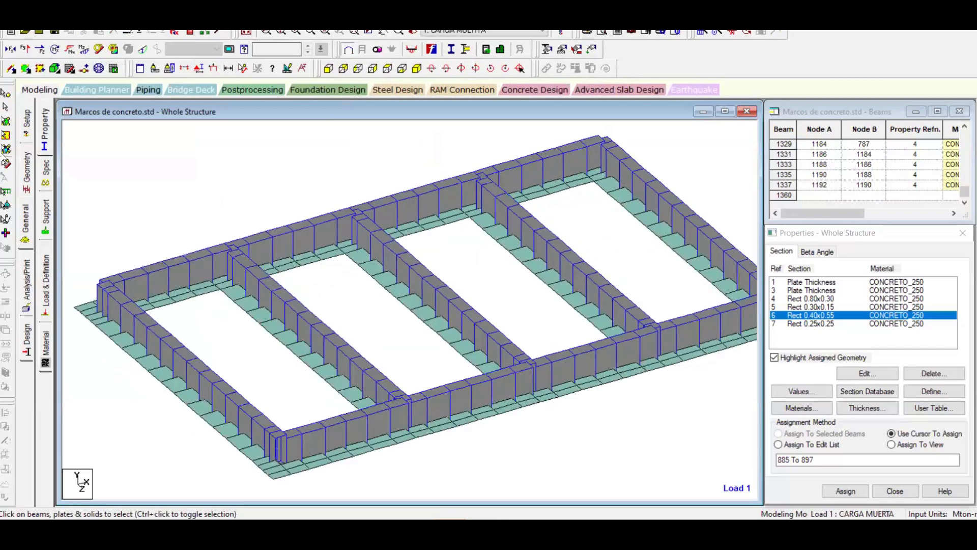
left_click(6, 133)
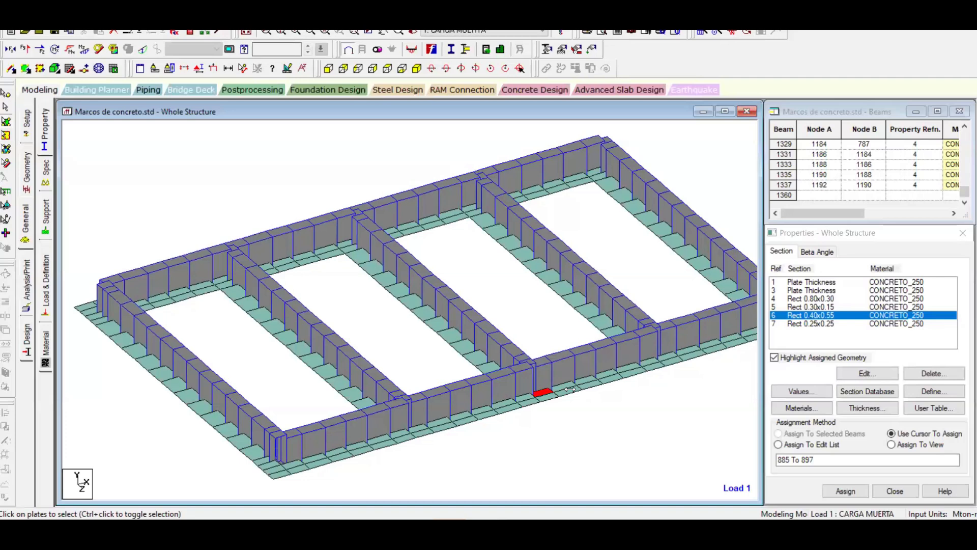
left_click(587, 384, "ctrl")
left_click(596, 382)
left_click(607, 374, "ctrl")
left_click(629, 373, "ctrl")
left_click(611, 378, "ctrl")
left_click(586, 379, "ctrl")
left_click(630, 368, "ctrl")
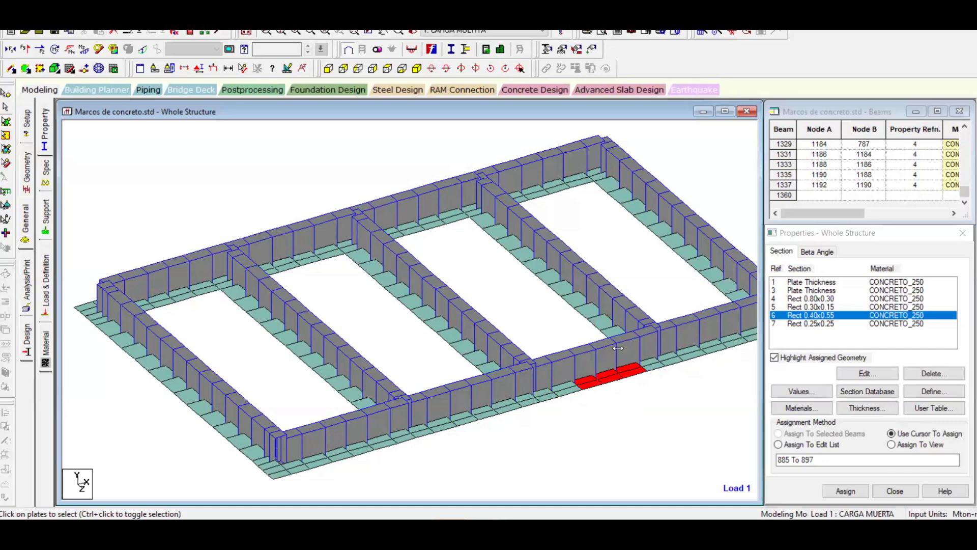
Examine the highlighted edge plates and the foundation grid from rotated oblique and end-on viewpoints
middle_click_drag(487, 332, 443, 299)
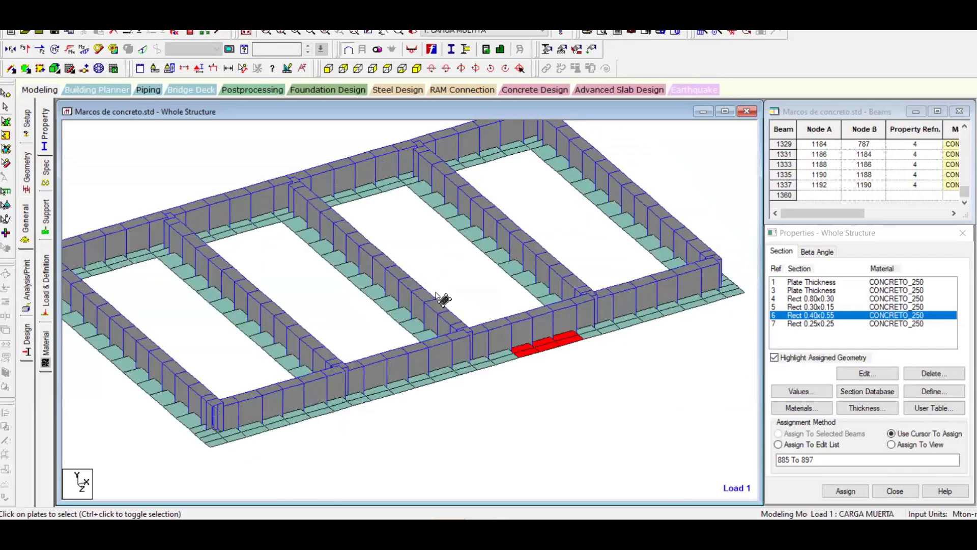
key("Right")
key("Right")
key("Right")
key("Right")
key("Right")
key("Right")
key("Right")
key("Right")
key("Right")
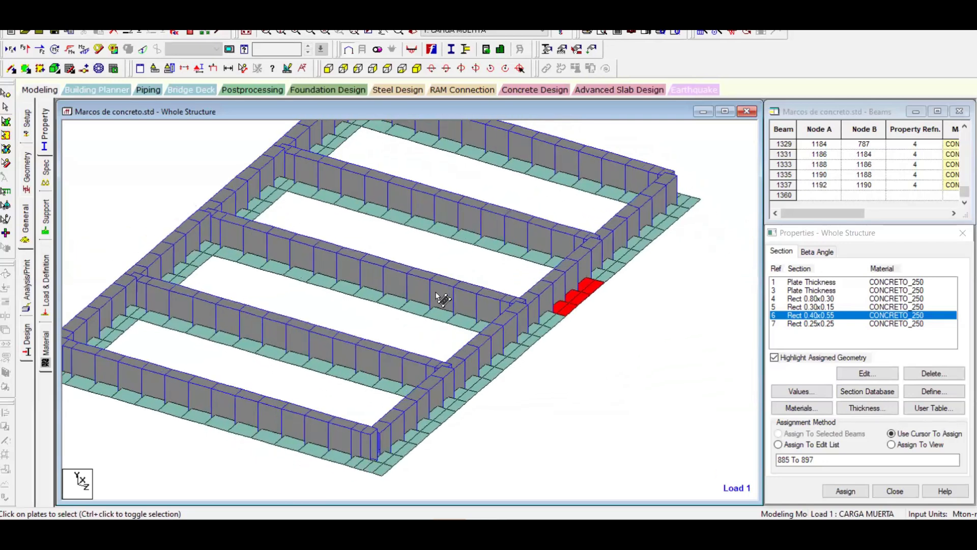
key("Right")
key("Right")
key("Right")
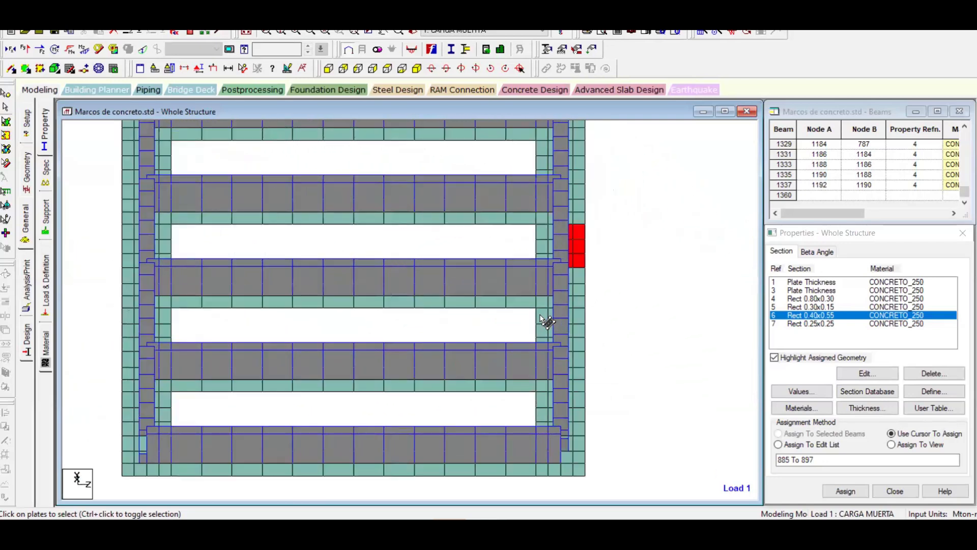
key("Left")
key("Left")
key("Left")
key("Left")
key("Left")
key("Left")
key("Left")
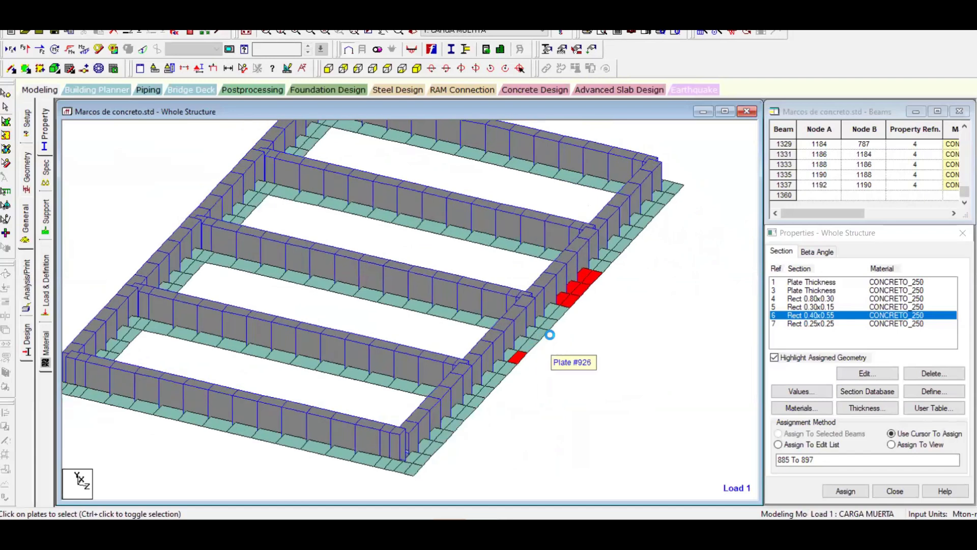
key("Left")
key("Left")
key("Left")
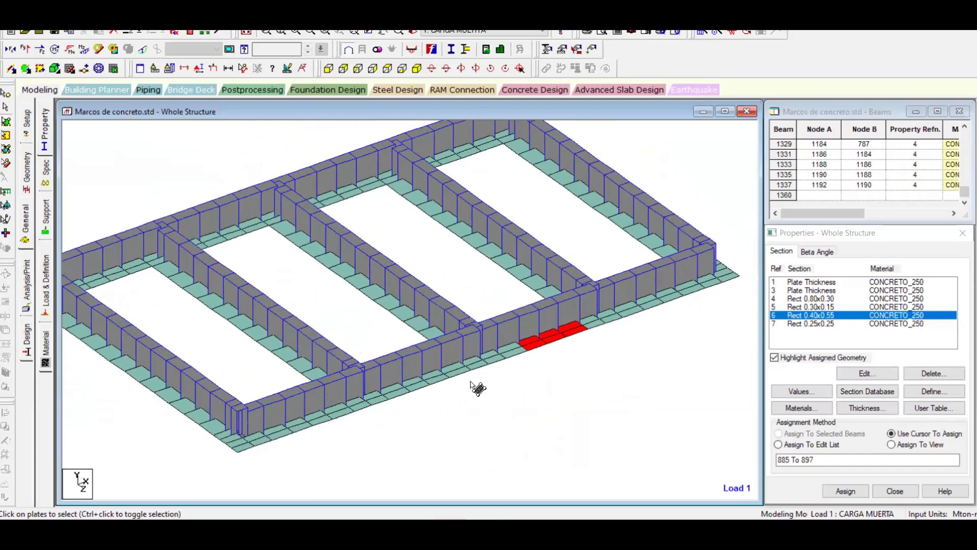
key("Right")
key("Right")
key("Right")
key("Right")
key("Right")
key("Right")
key("Right")
key("Right")
key("Right")
key("Right")
key("Right")
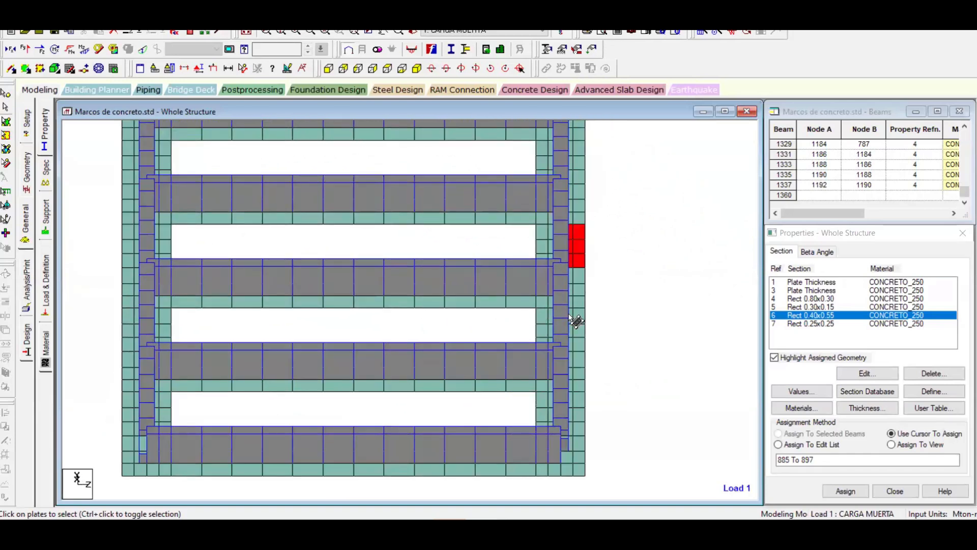
key("Left")
key("Left")
key("Left")
key("Left")
key("Left")
key("Left")
key("Left")
key("Left")
key("Left")
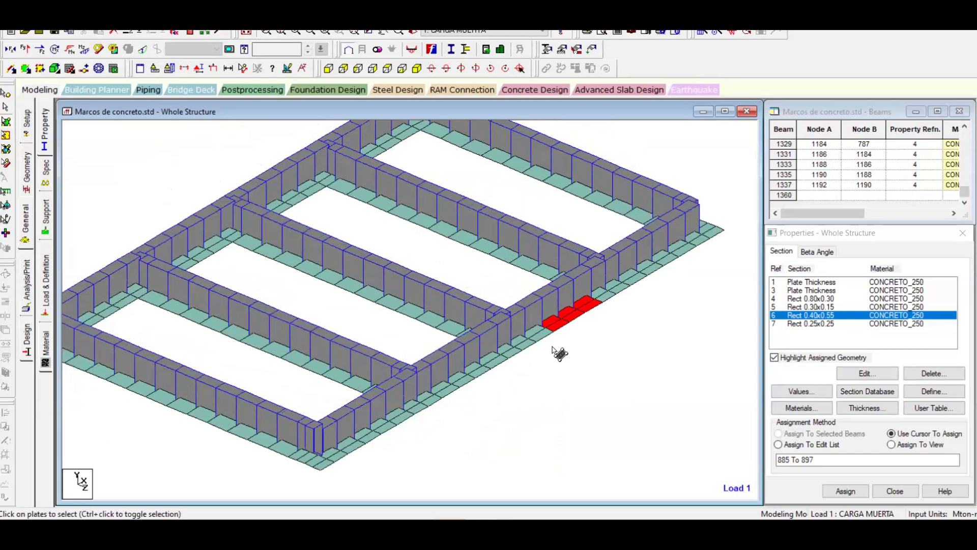
key("Left")
key("Left")
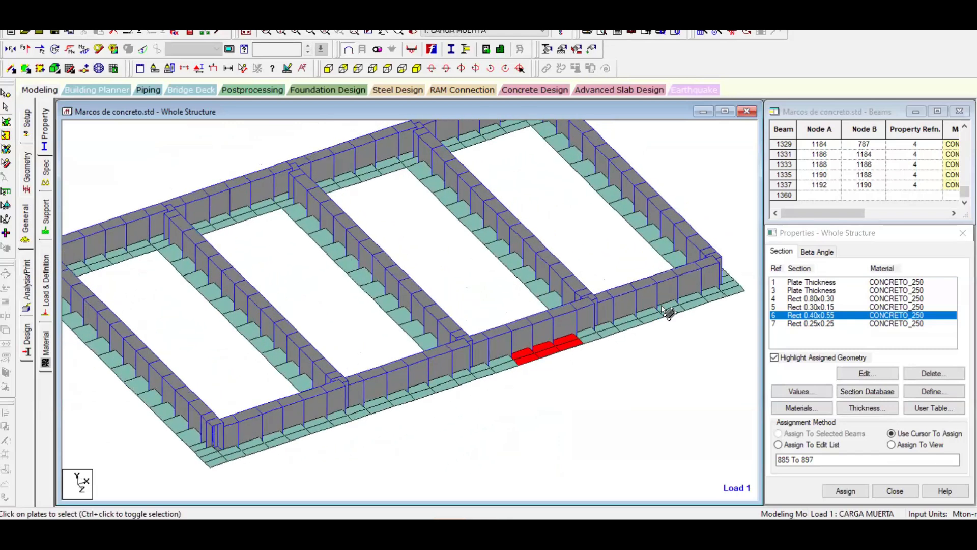
scroll(465, 312, "down", 2)
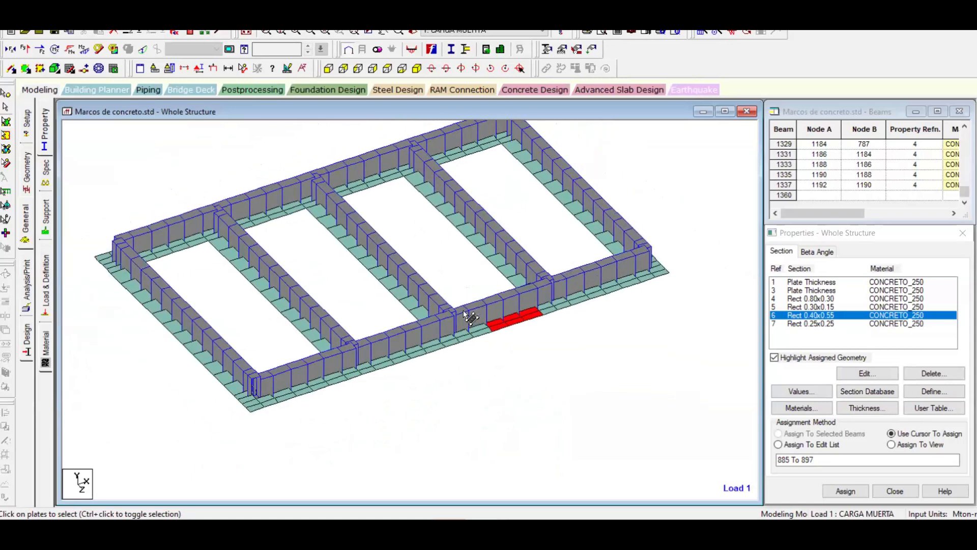
scroll(350, 276, "up", 2)
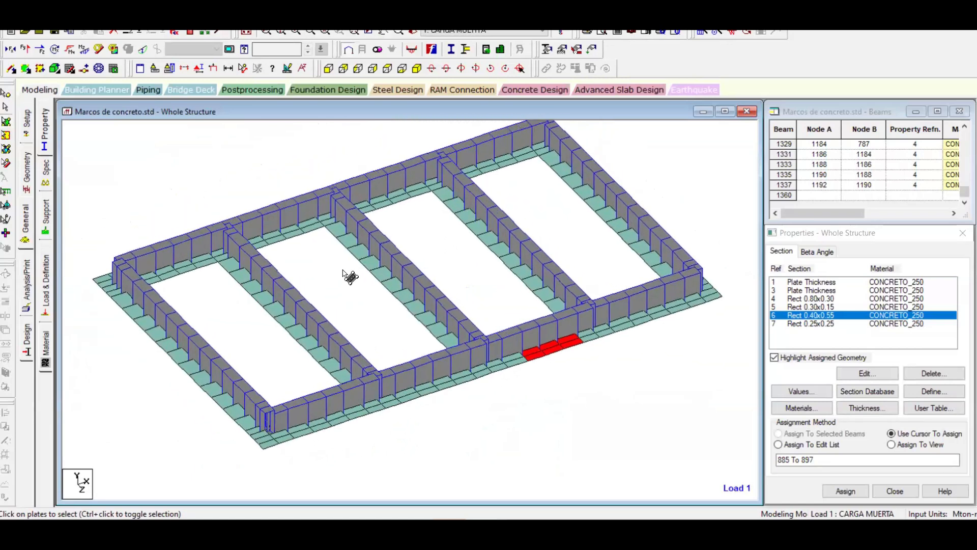
Highlight the consecutive beam segments along the inner part of the middle cross beam, and clear the selection
left_click(432, 306)
left_click(420, 288, "ctrl")
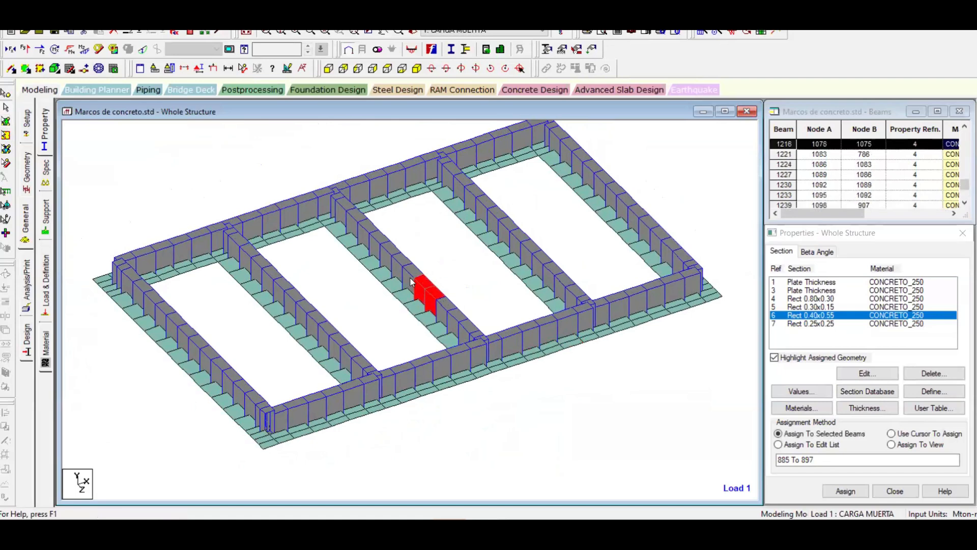
left_click(410, 277, "ctrl")
left_click(402, 264, "ctrl")
left_click(382, 246, "ctrl")
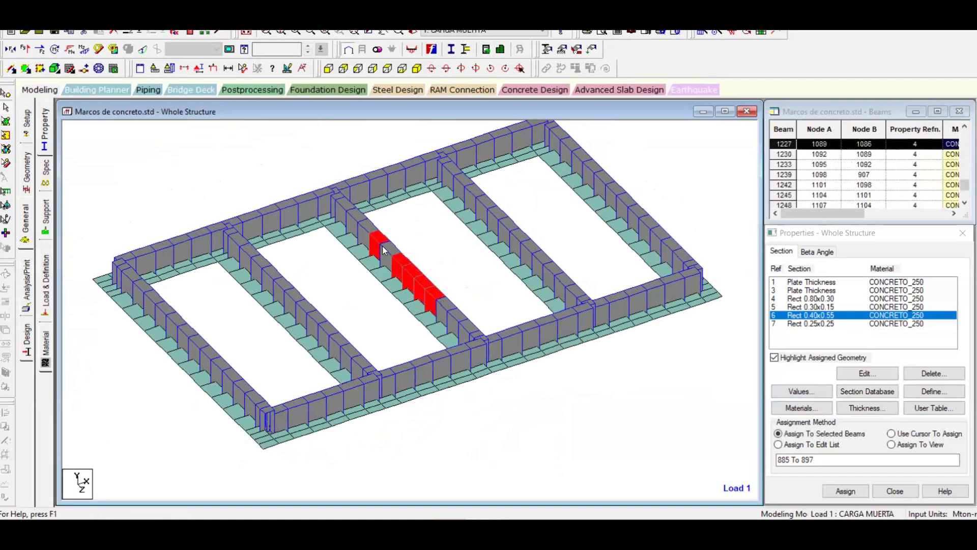
left_click(376, 240, "ctrl")
left_click(366, 229, "ctrl")
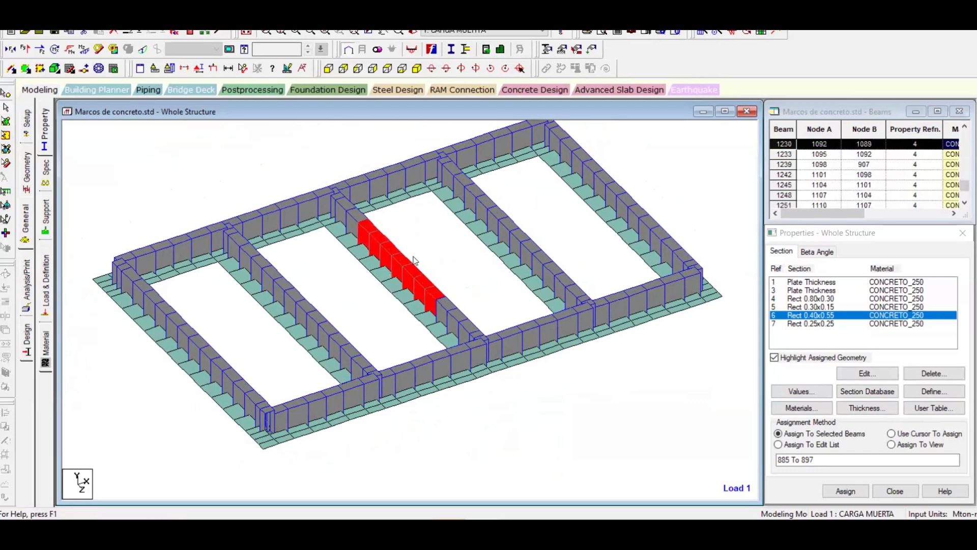
scroll(414, 260, "up", 1)
left_click(446, 322, "ctrl")
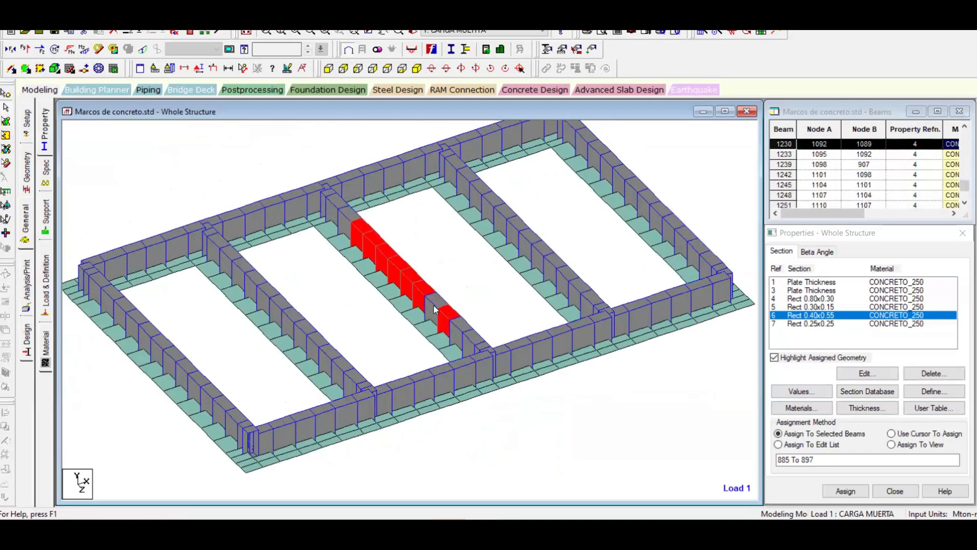
left_click(426, 302, "ctrl")
left_click(427, 302, "ctrl")
scroll(444, 308, "down", 2)
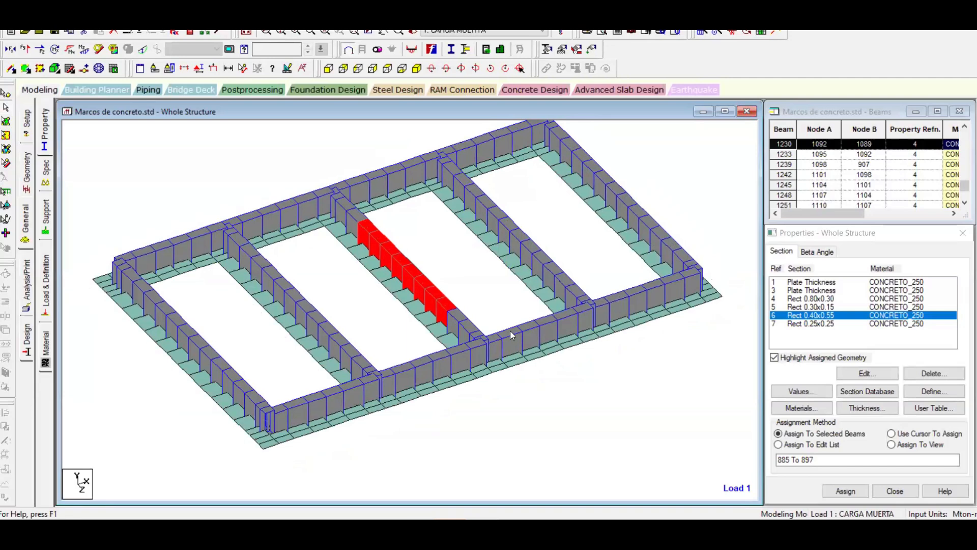
left_click(475, 286)
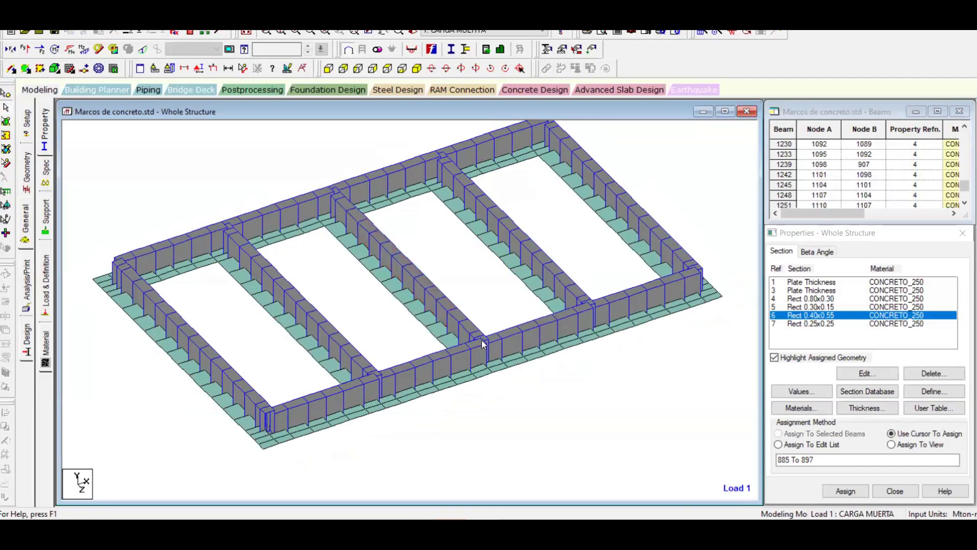
Highlight individual segments of the middle cross beam one at a time to inspect the beam's subdivision
scroll(450, 285, "up", 1)
scroll(430, 272, "up", 1)
left_click(398, 262)
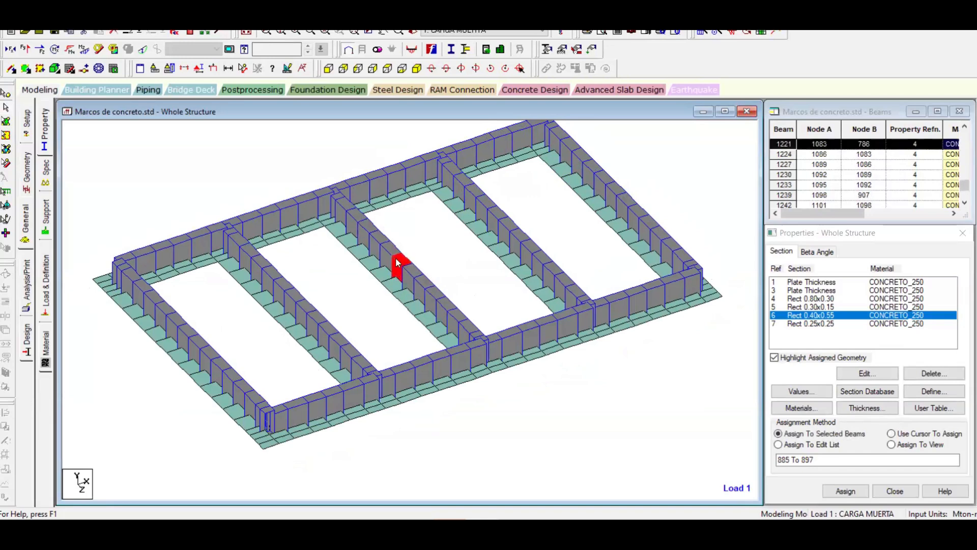
left_click(409, 281)
left_click(434, 300)
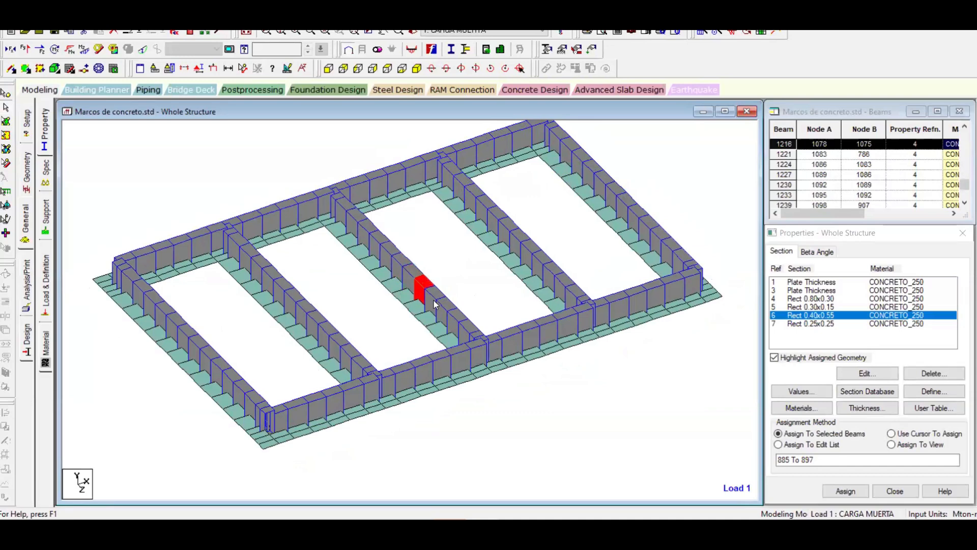
Highlight a middle cross beam segment, followed by three consecutive slab plates beside that beam using plate selection
left_click(434, 302)
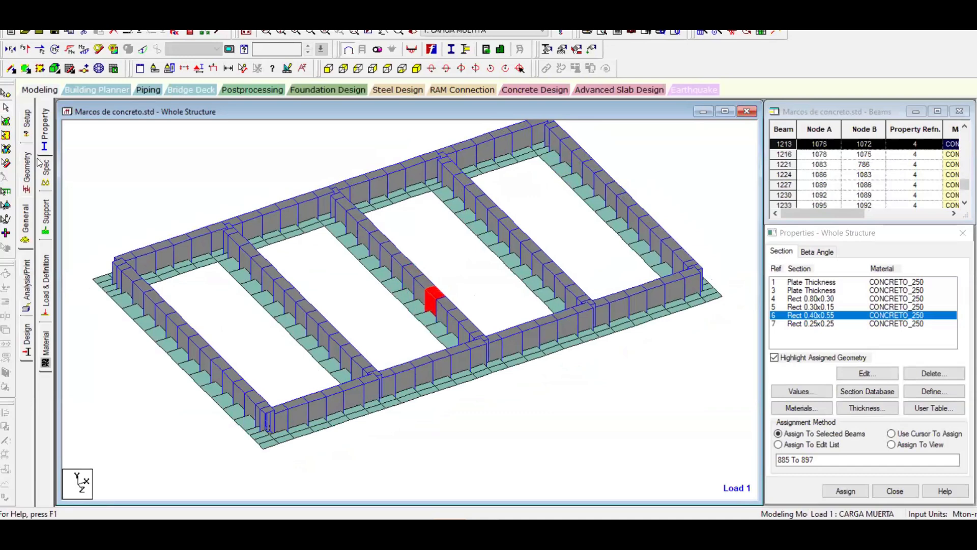
left_click(6, 135)
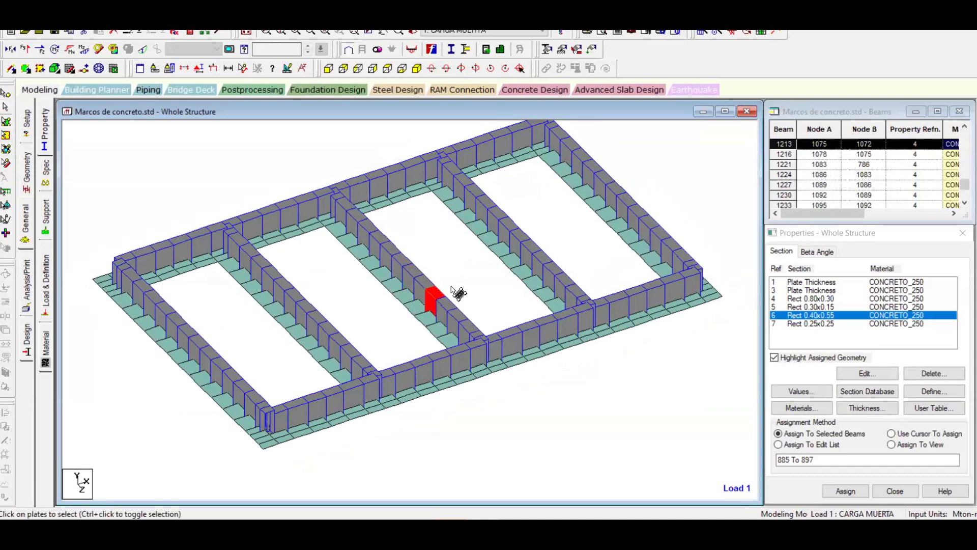
left_click(411, 296)
left_click(420, 307, "ctrl")
left_click(430, 319, "ctrl")
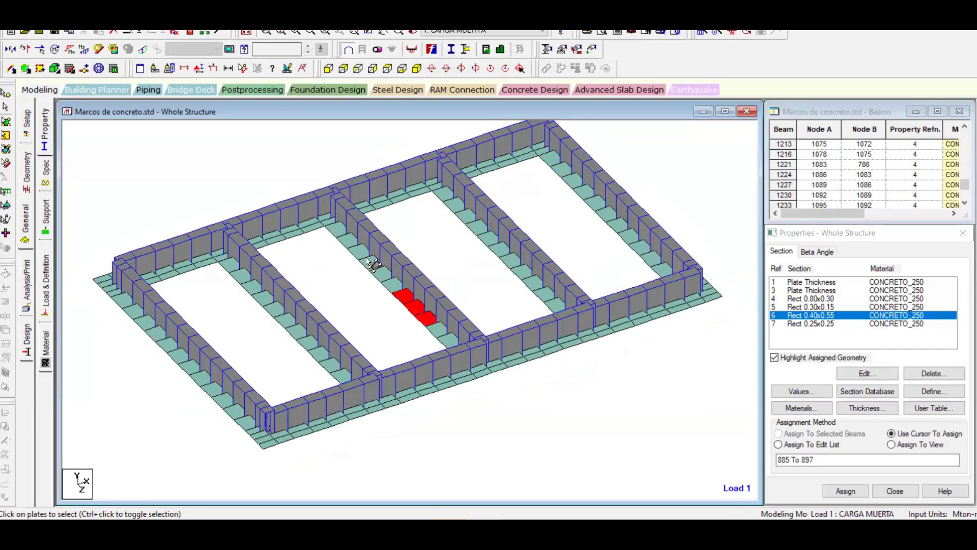
Highlight two adjacent segments of the middle cross beam in a closer view, followed by the single slab plate beside them
scroll(421, 304, "up", 2)
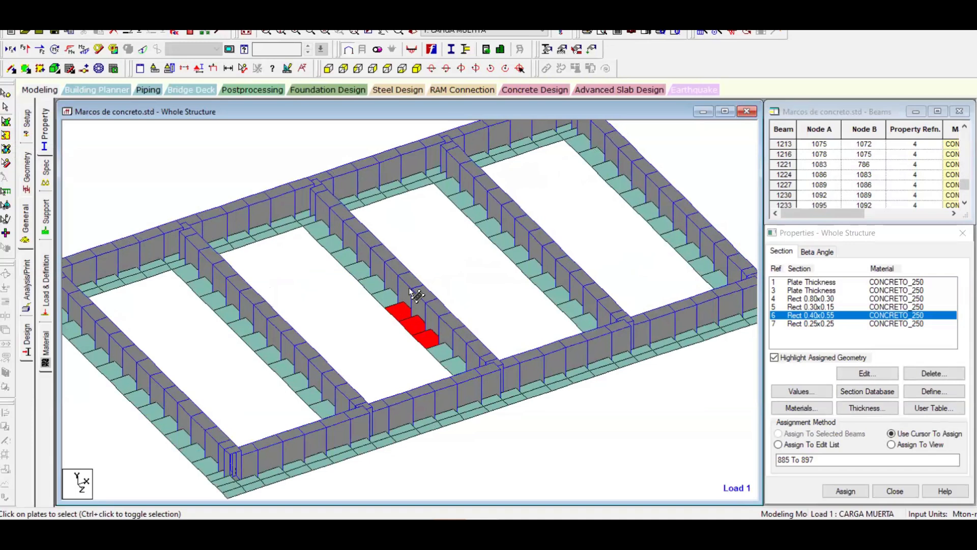
scroll(407, 300, "up", 1)
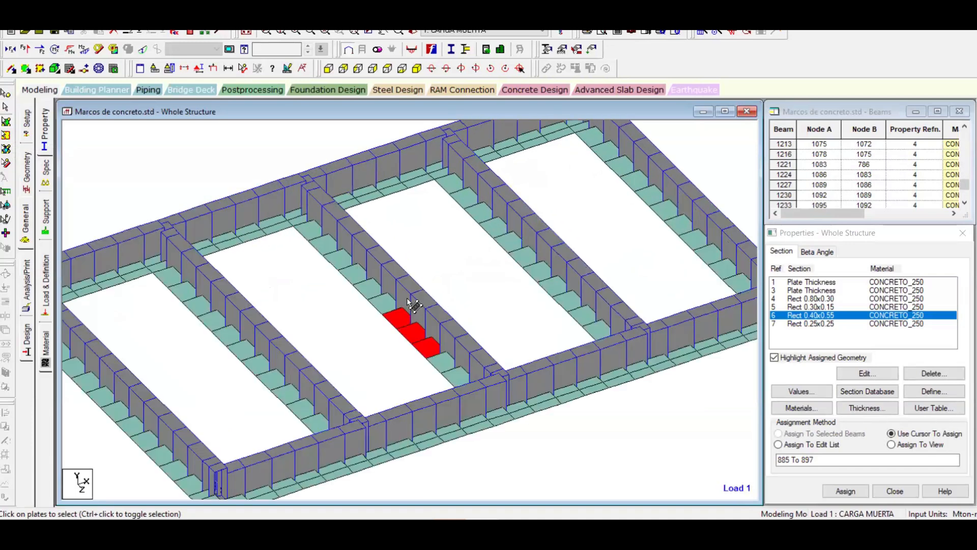
scroll(407, 299, "up", 1)
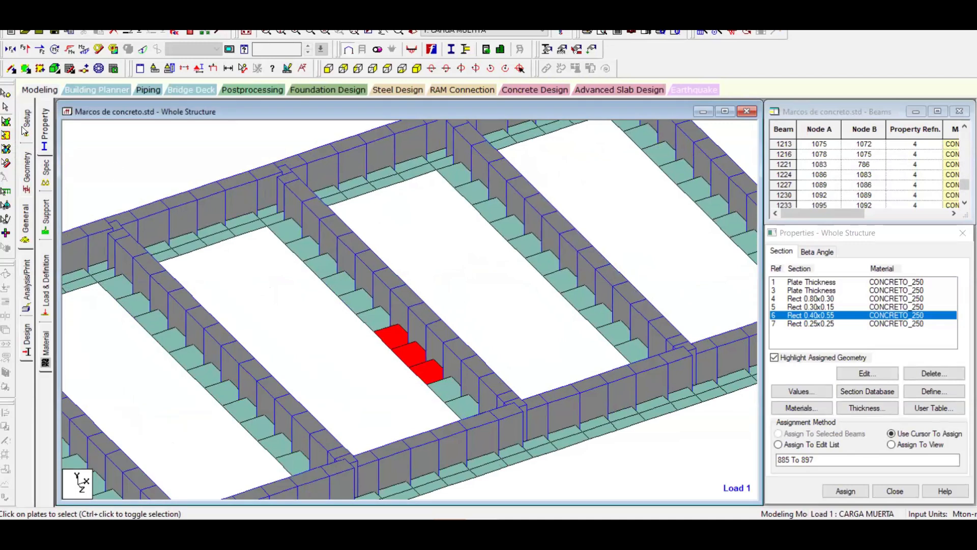
left_click(7, 108)
left_click(397, 304)
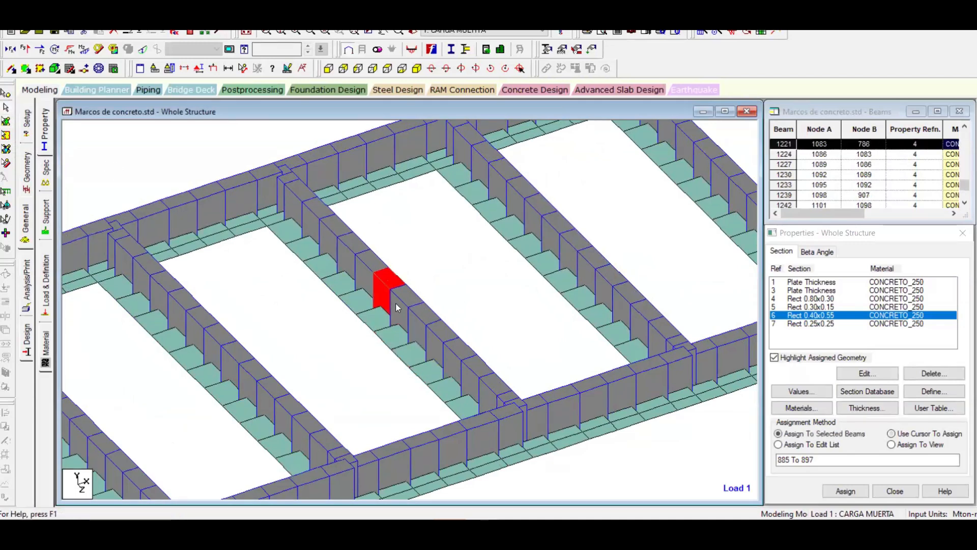
left_click(419, 326)
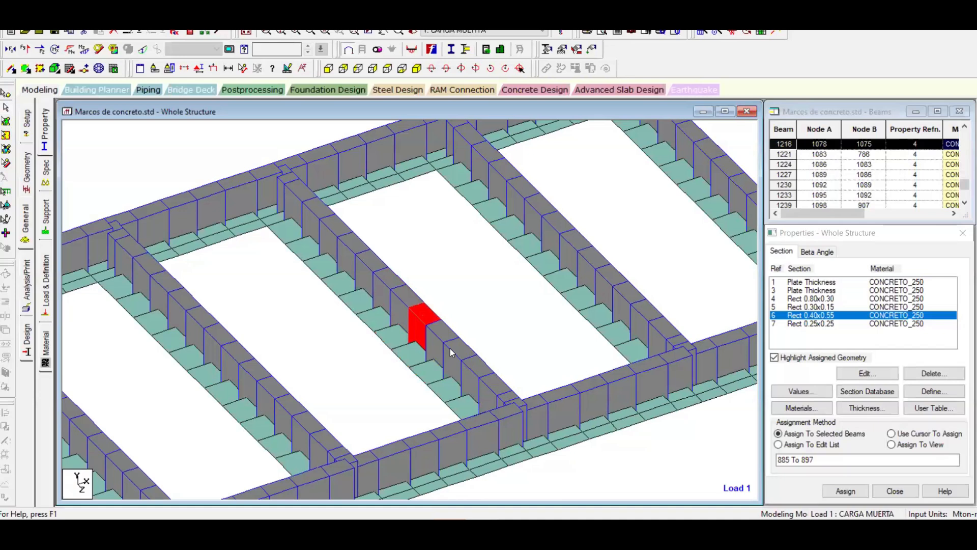
left_click(403, 308, "ctrl")
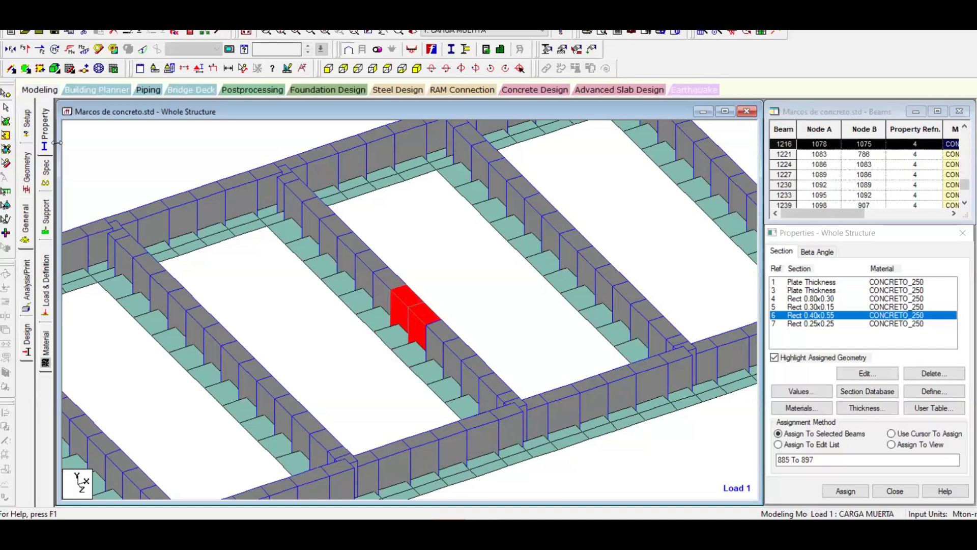
left_click(6, 121)
left_click(410, 345)
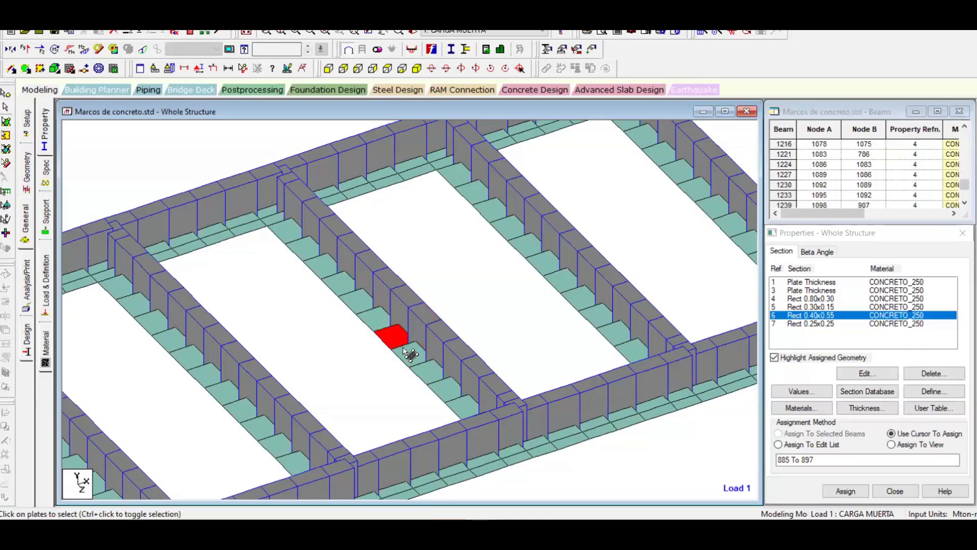
Highlight the front beam's segments at a cross-beam junction and at its far corner, and clear the selection
left_click(7, 106)
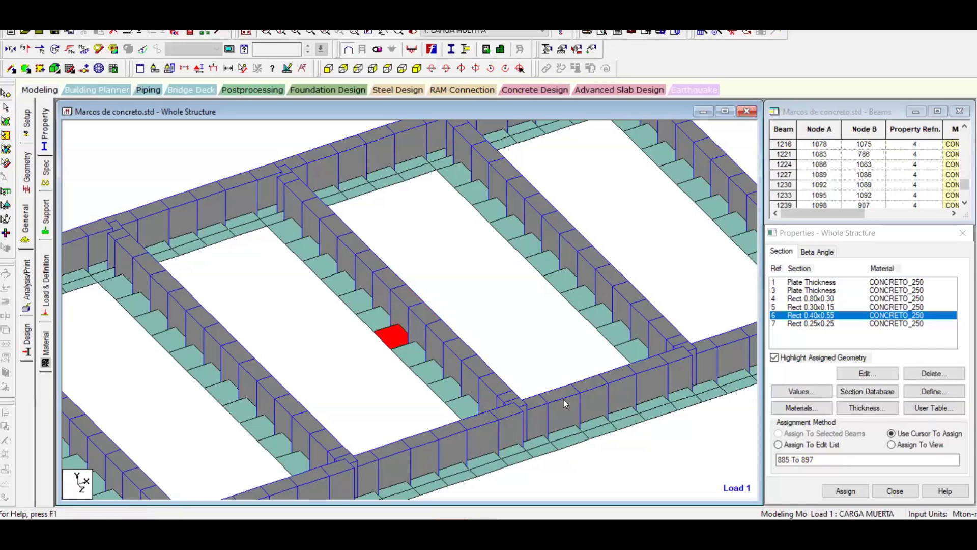
middle_click_drag(563, 399, 476, 351)
left_click(428, 360)
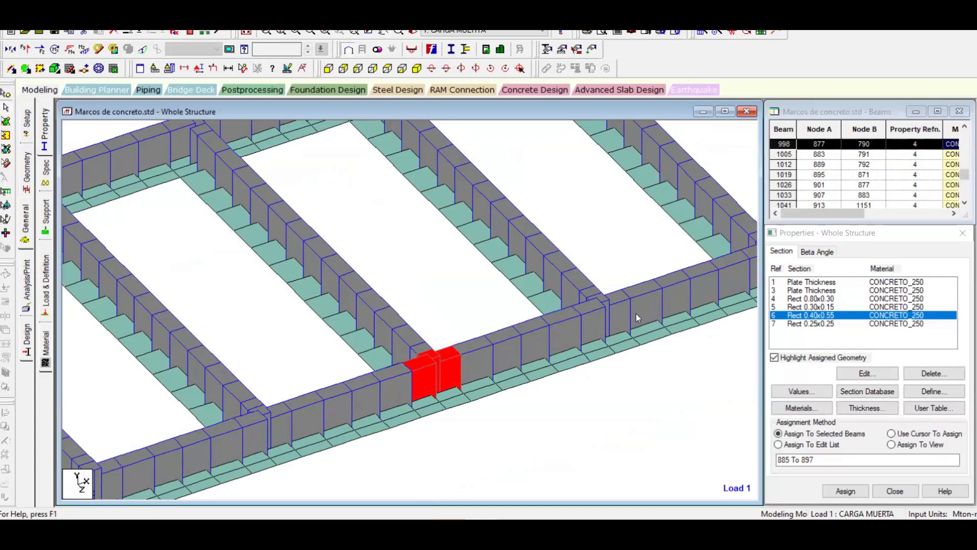
middle_click_drag(619, 309, 482, 339)
left_click(569, 304)
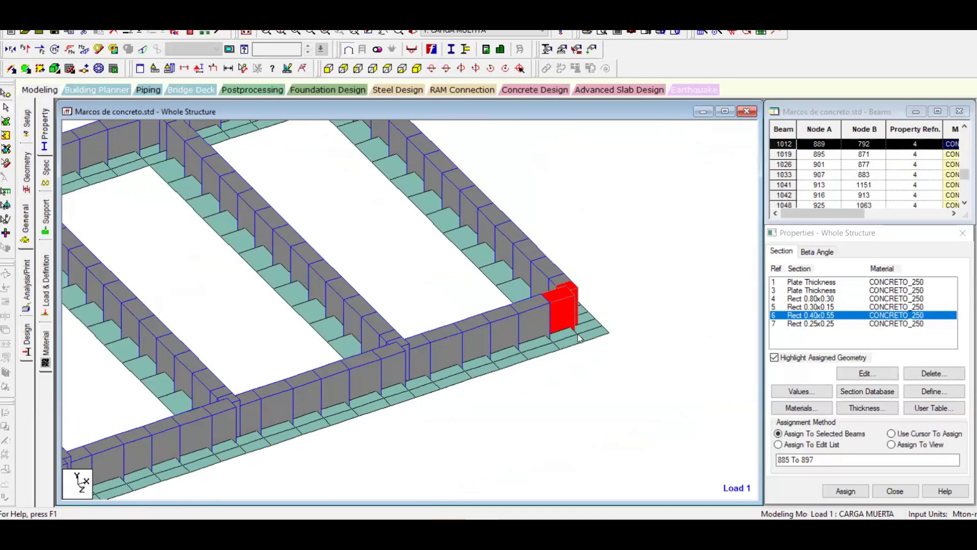
scroll(572, 322, "down", 4)
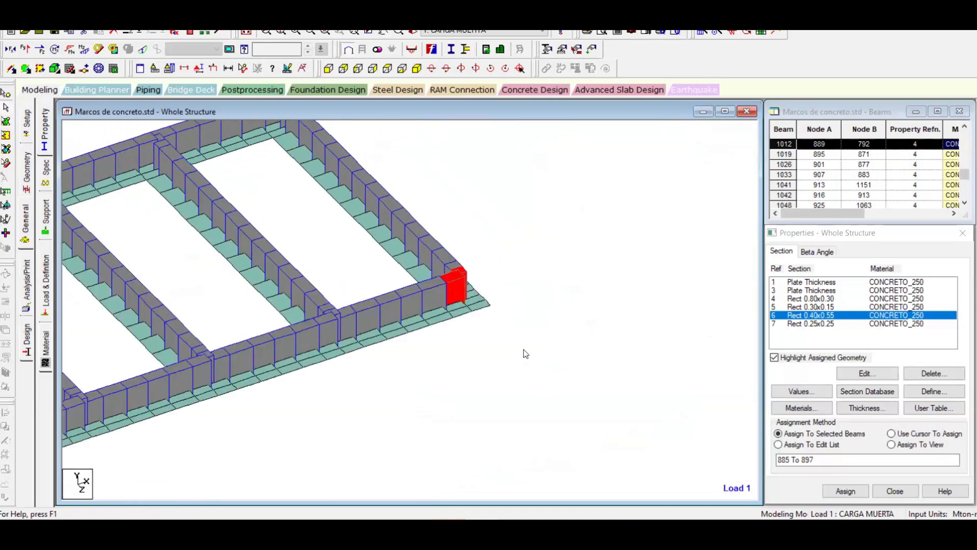
scroll(539, 355, "down", 1)
middle_click_drag(539, 355, 665, 345)
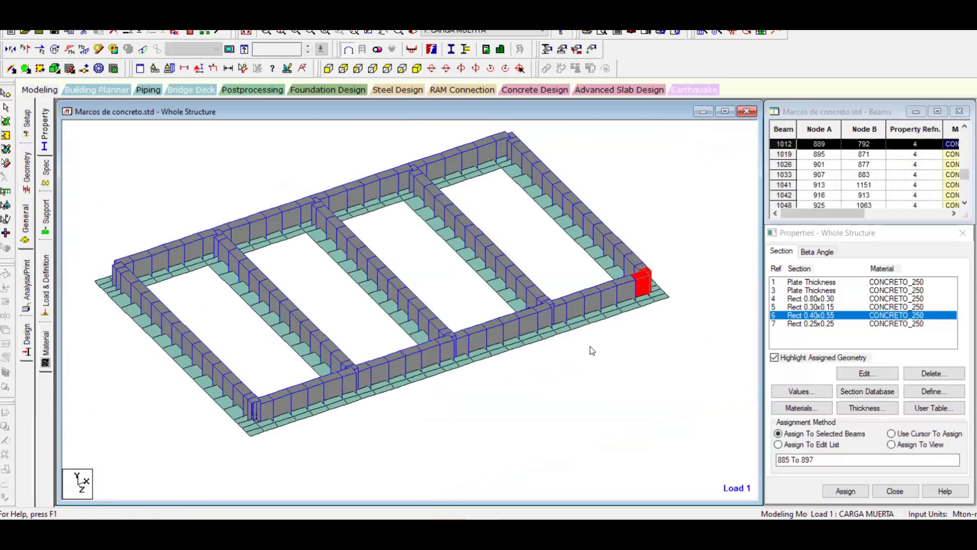
left_click(668, 215)
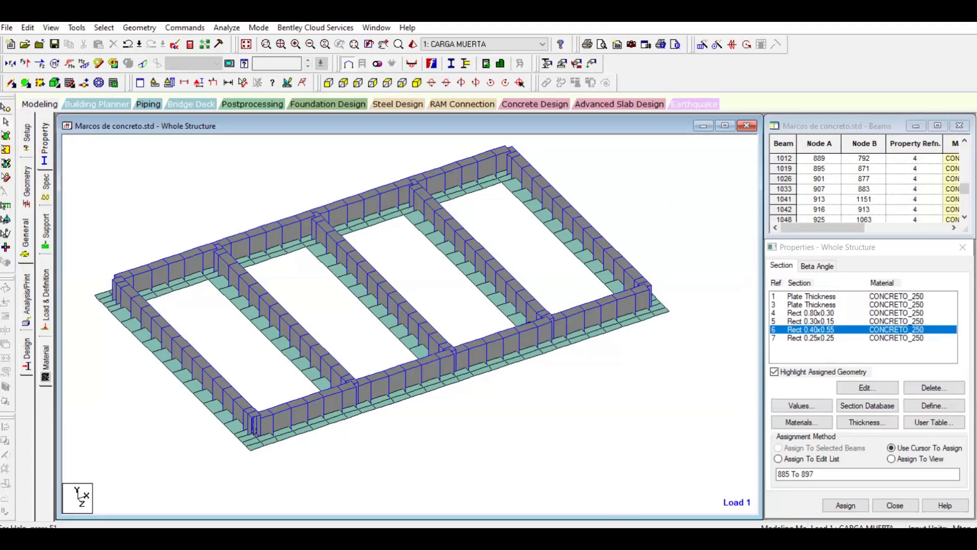
Switch to Chrome, open the Cursos Online catalogue on the INGenia site, and return to the foundation model in STAAD.Pro
mouse_move(512, 542)
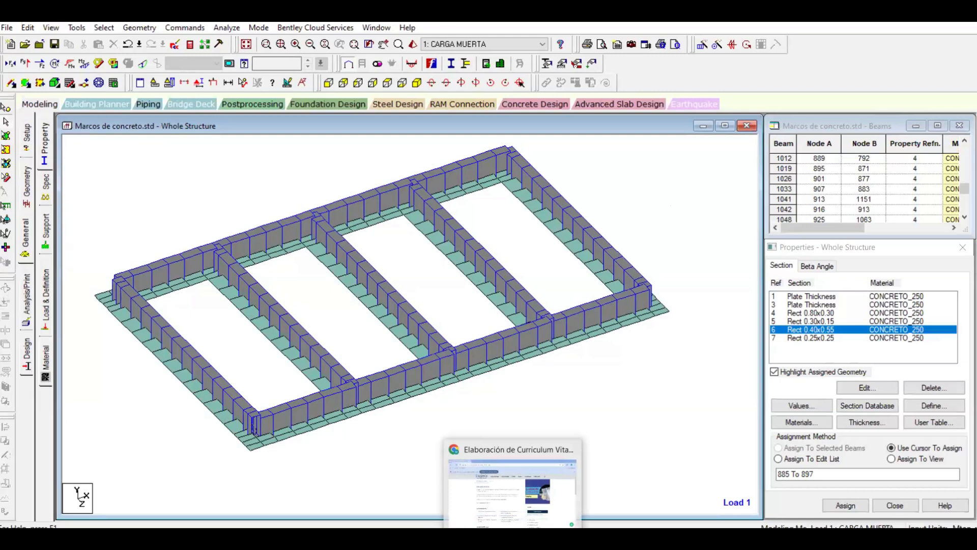
left_click(513, 542)
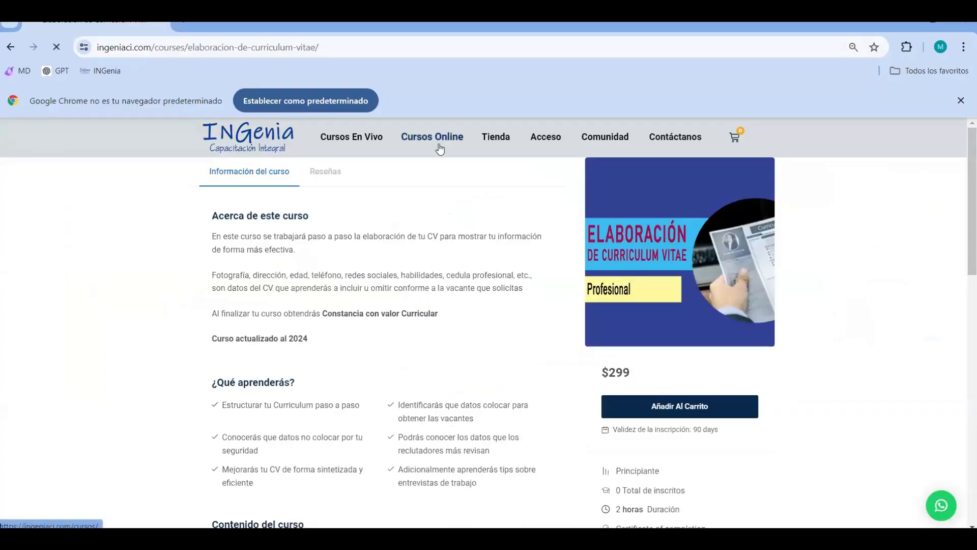
left_click(441, 138)
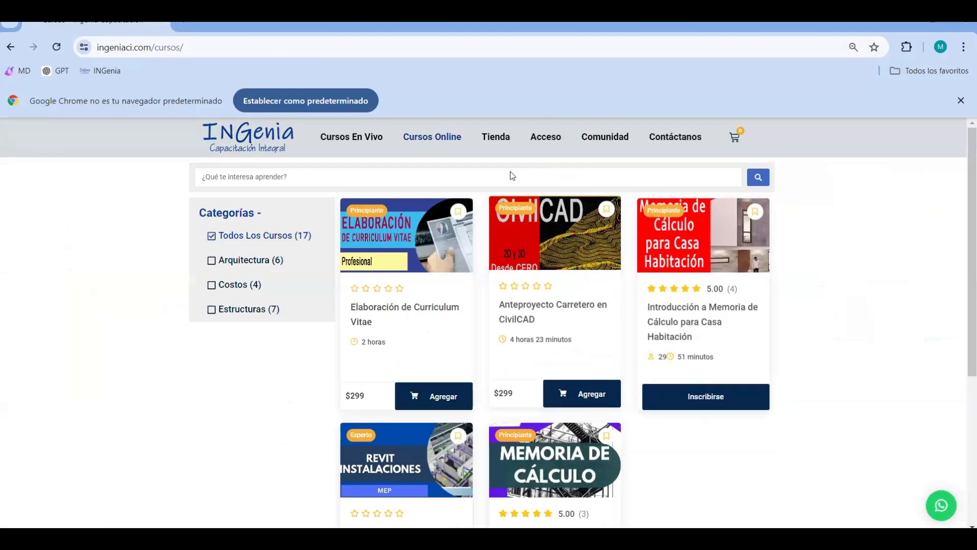
left_click(303, 48)
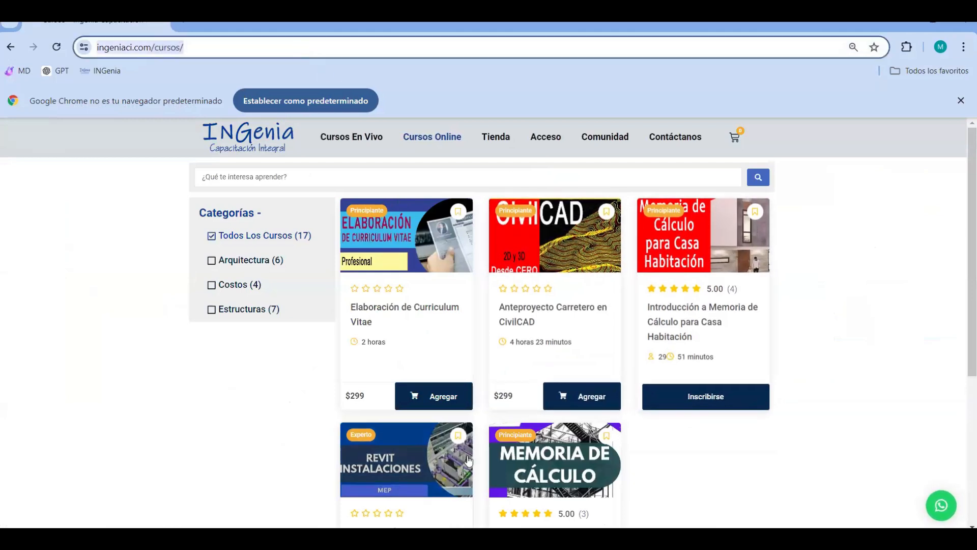
mouse_move(513, 539)
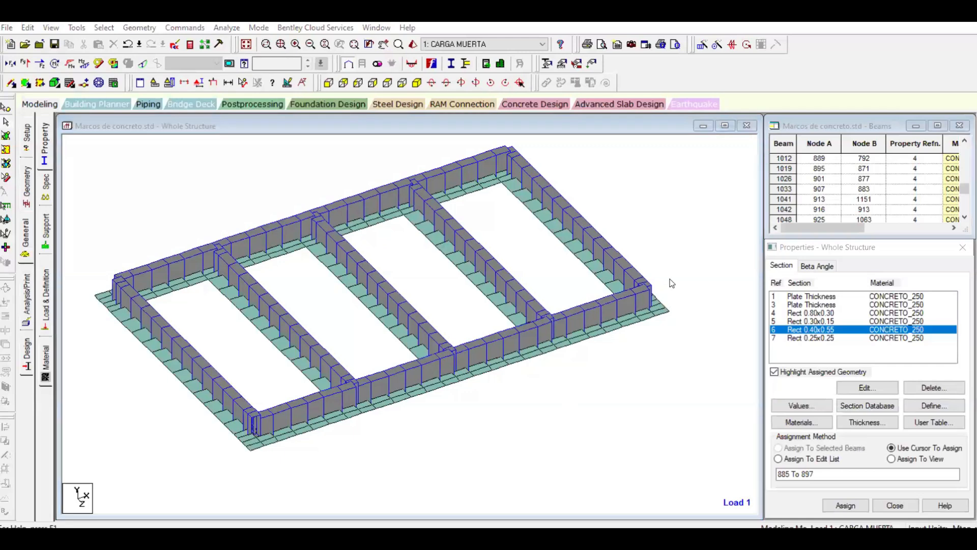
left_click(690, 253)
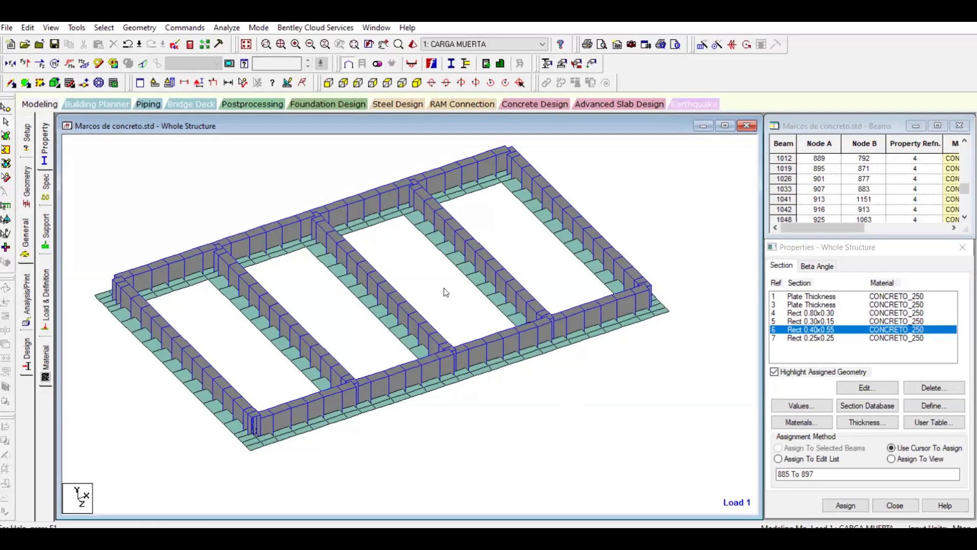
Switch to the geotechnical report in Edge and highlight the "Ancho de Zapata" label in the Figura 21 footing detail
scroll(383, 286, "up", 1)
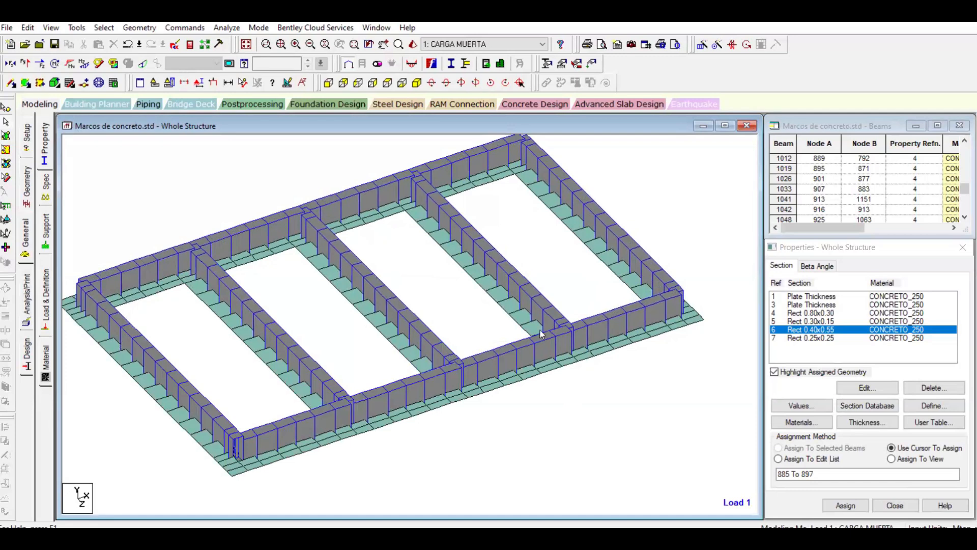
scroll(446, 303, "down", 1)
scroll(446, 303, "up", 1)
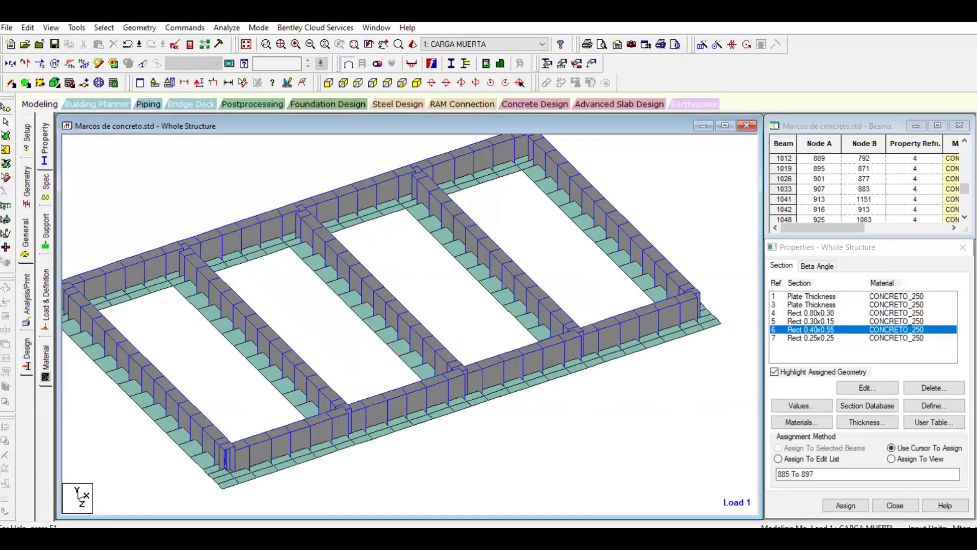
left_click(356, 478)
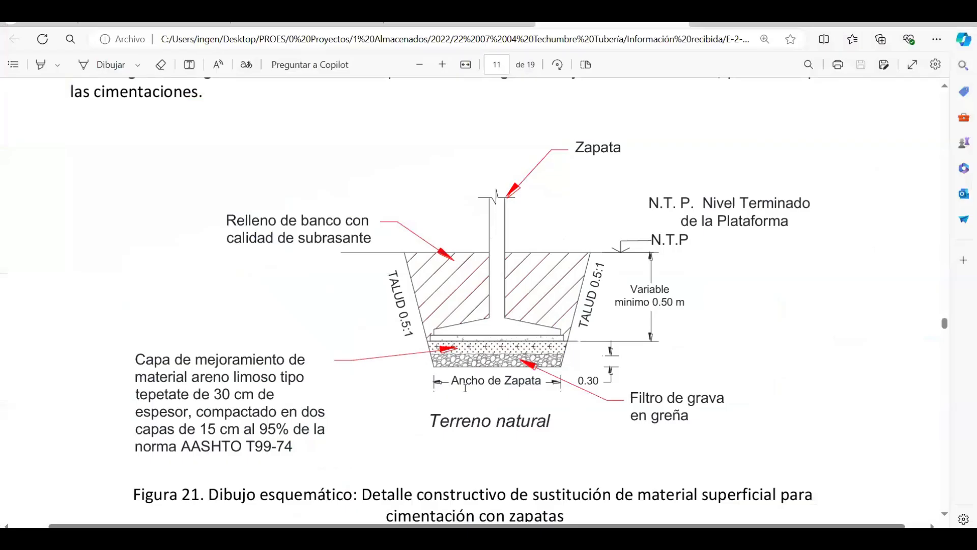
left_click_drag(452, 381, 541, 384)
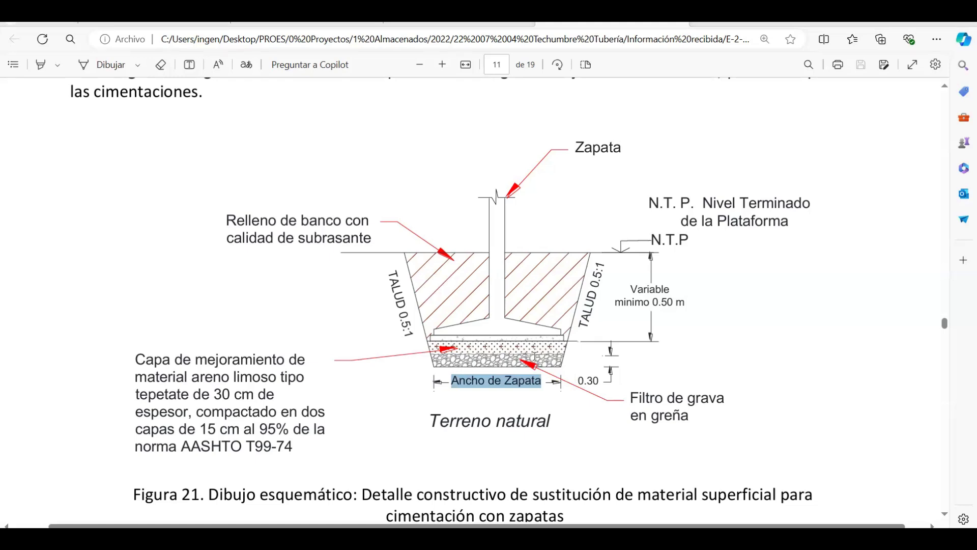
Switch to STAAD.Pro and measure the width of the slab strip under the middle cross beam between its edge nodes
mouse_move(481, 538)
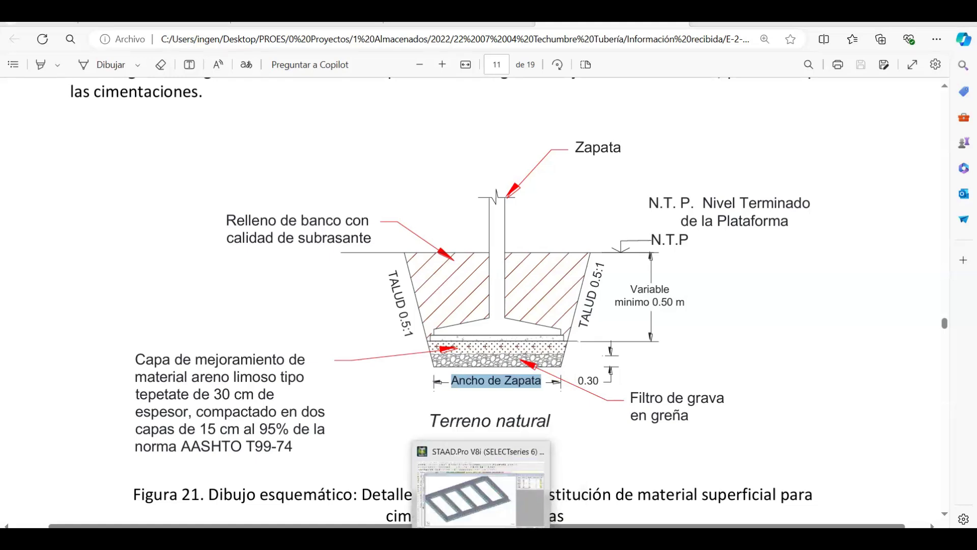
left_click(478, 491)
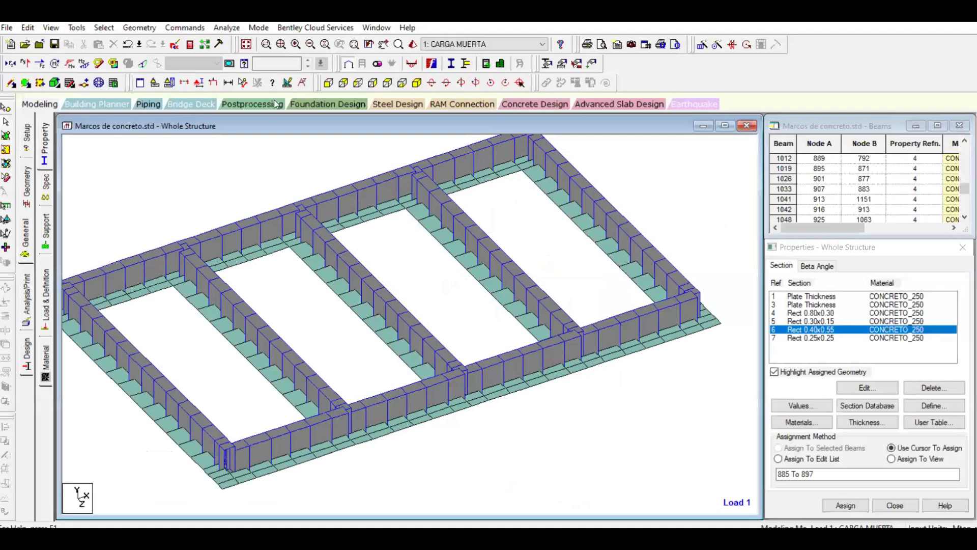
left_click(243, 82)
left_click(383, 299)
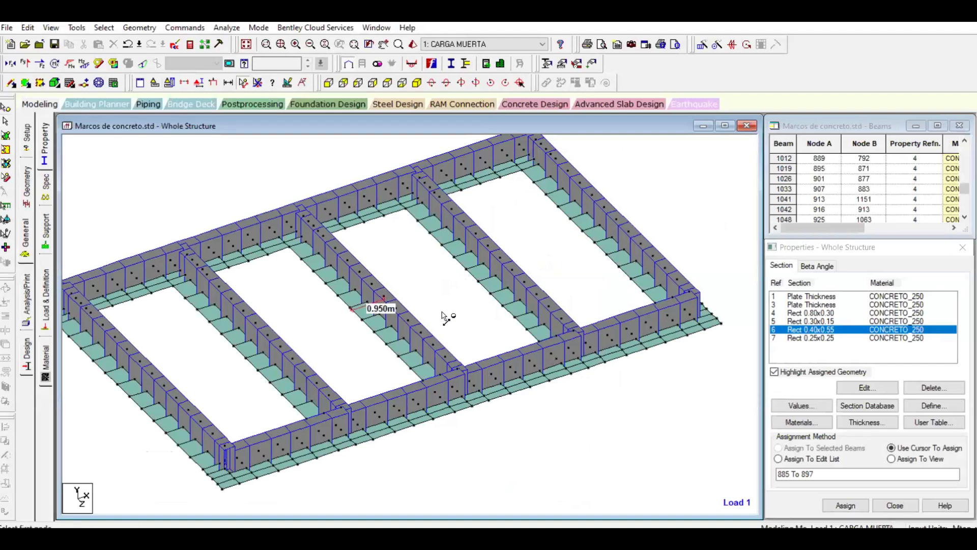
Examine the dimensioned slab strip and the foundation grid from rotated viewpoints
key("Left")
key("Left")
key("Left")
key("Left")
key("Left")
key("Right")
key("Right")
key("Right")
key("Right")
key("Right")
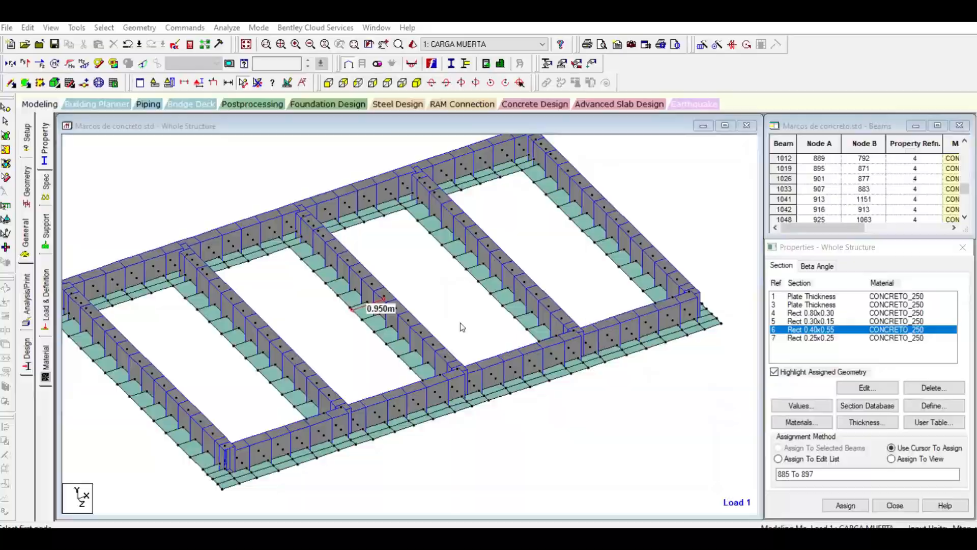
Switch to the geotechnical report in Edge and locate Tabla 4, the bearing capacity and settlement summary, on page 15
key("alt+Tab")
scroll(476, 297, "down", 15)
scroll(477, 302, "down", 15)
scroll(478, 301, "down", 15)
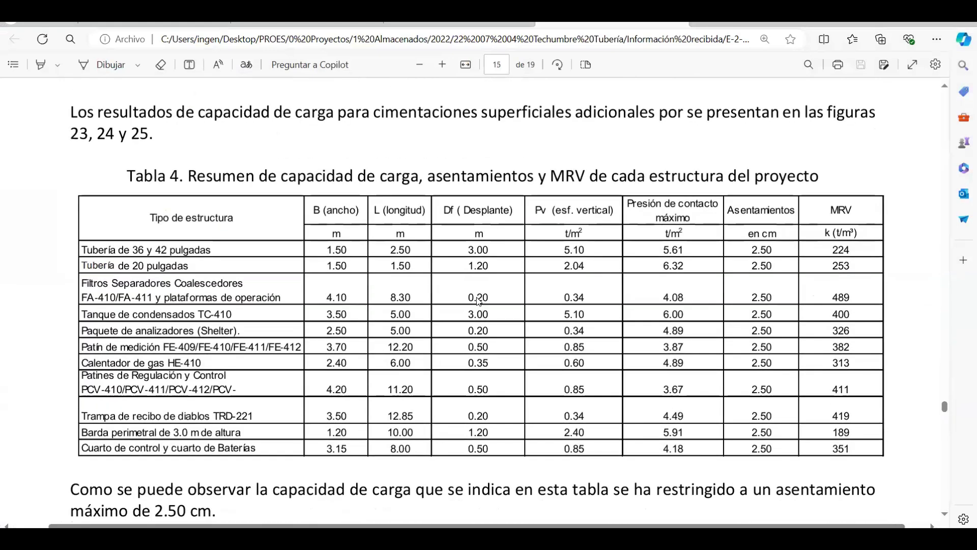
scroll(478, 301, "down", 1)
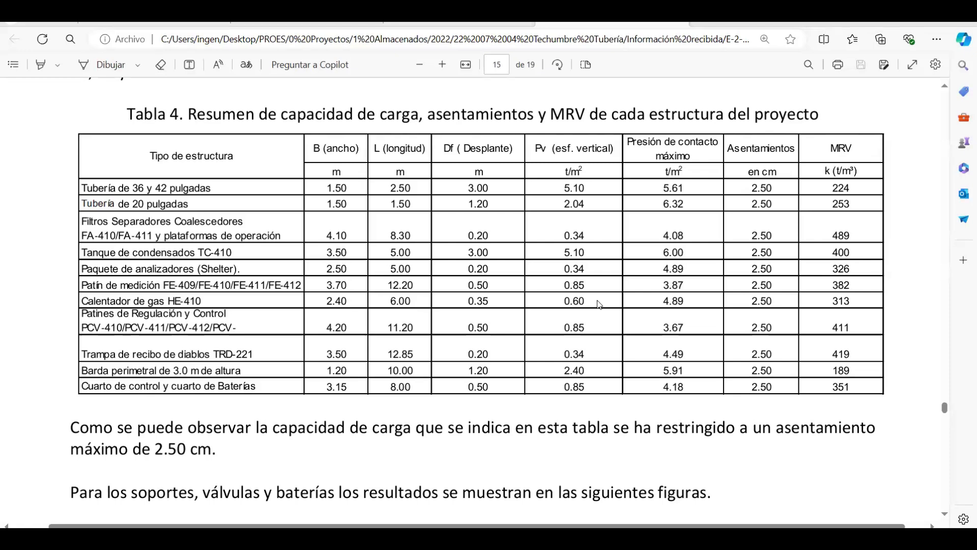
scroll(598, 300, "up", 2, "ctrl")
scroll(598, 300, "down", 2, "ctrl")
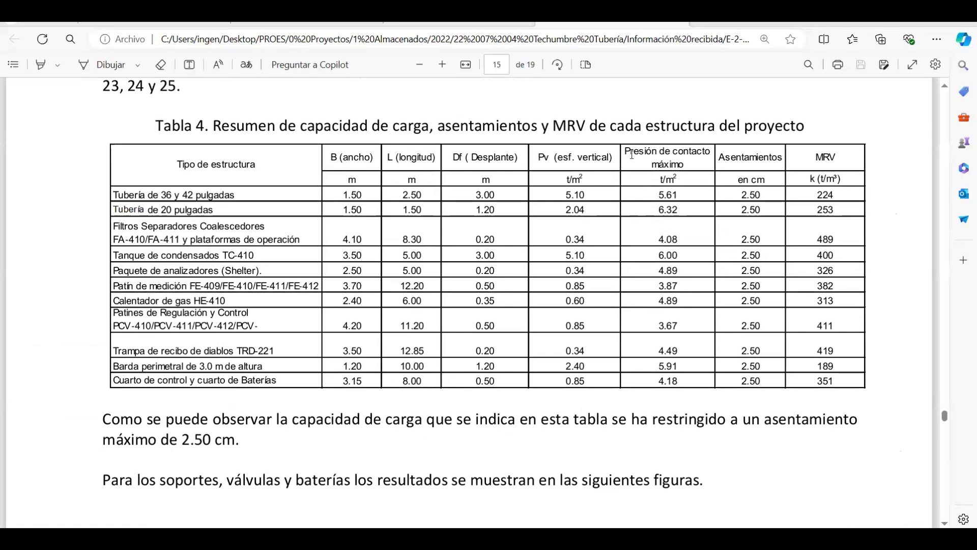
Highlight the "Presión de contacto máximo" column heading in Tabla 4, and clear the text selection
left_click_drag(625, 150, 682, 170)
left_click(653, 157)
left_click_drag(613, 153, 686, 166)
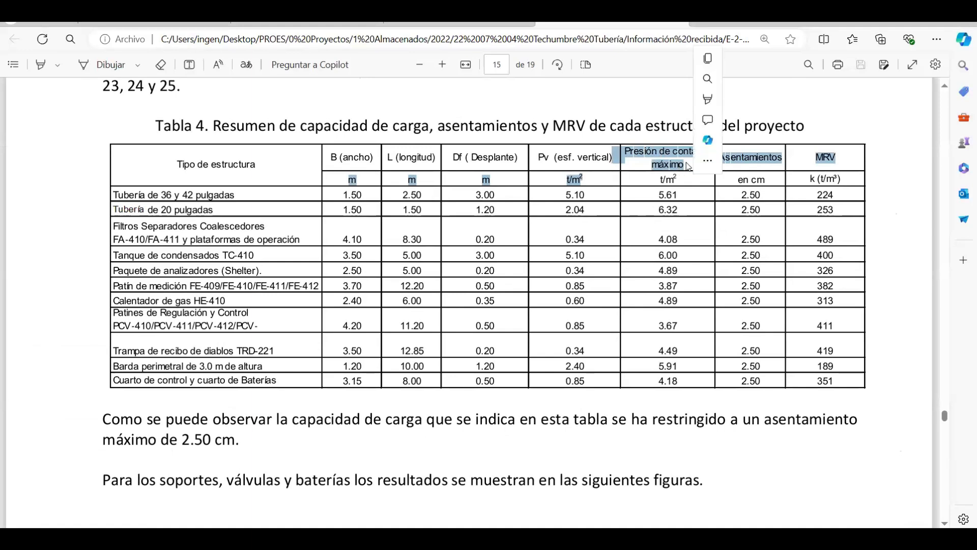
left_click(685, 164)
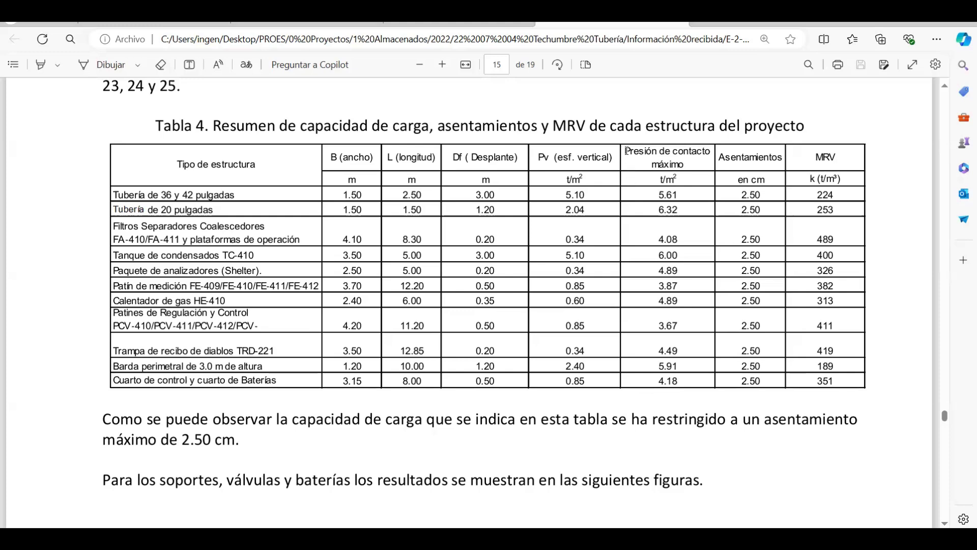
Highlight the contact pressure heading with its t/m² unit in Tabla 4, plus MRV in the column heading and the table title
left_click_drag(639, 154, 687, 165)
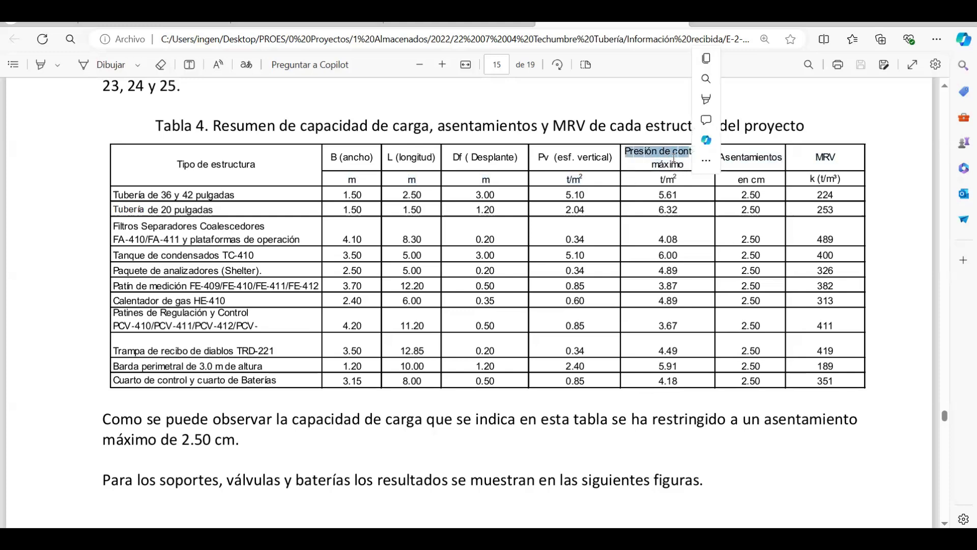
left_click(677, 160)
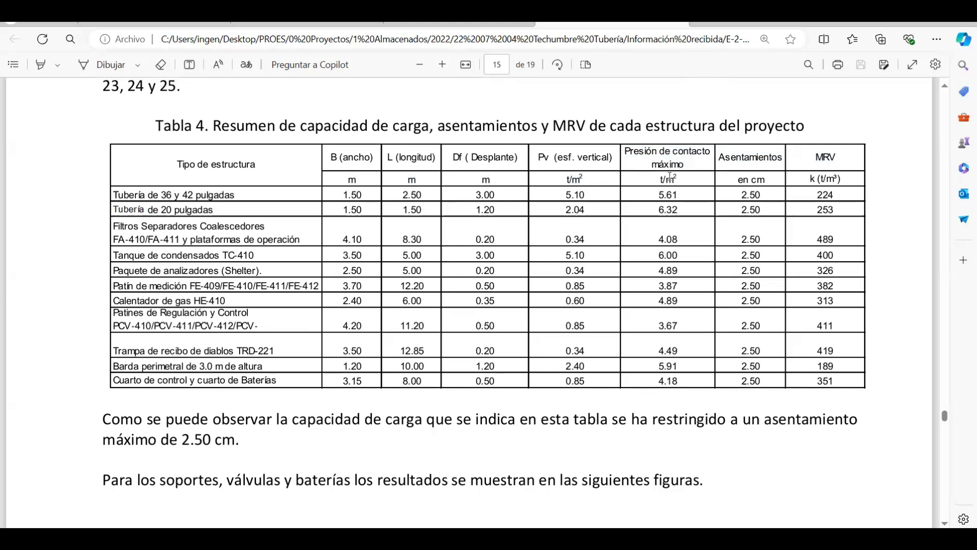
left_click_drag(659, 179, 683, 189)
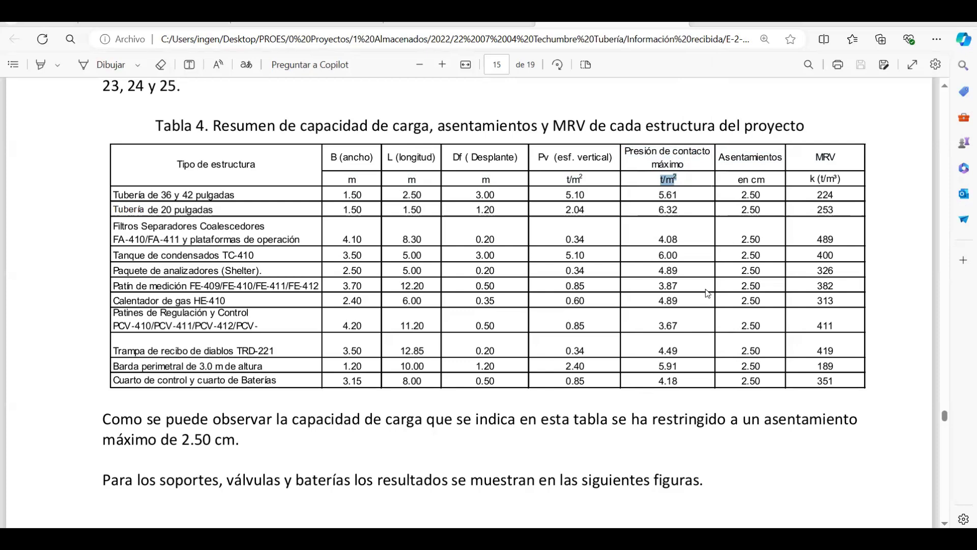
left_click_drag(817, 158, 835, 156)
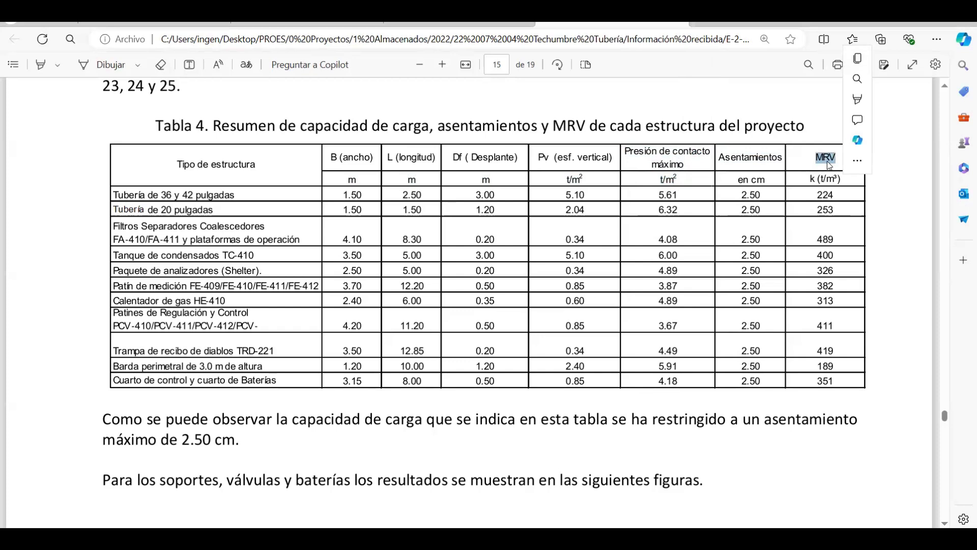
left_click_drag(553, 125, 588, 128)
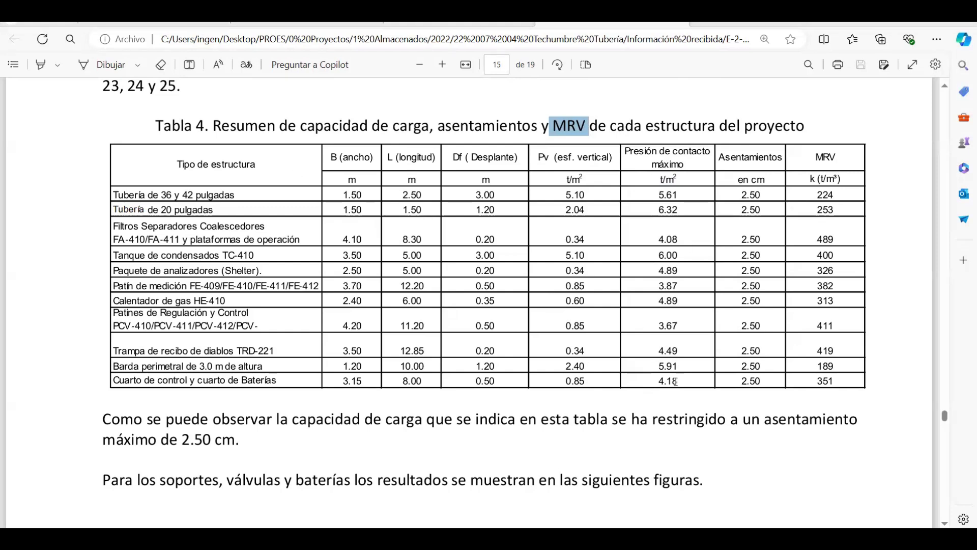
Highlight the maximum contact pressure and MRV values in the "Cuarto de control y cuarto de Baterías" row of Tabla 4
left_click_drag(658, 381, 680, 382)
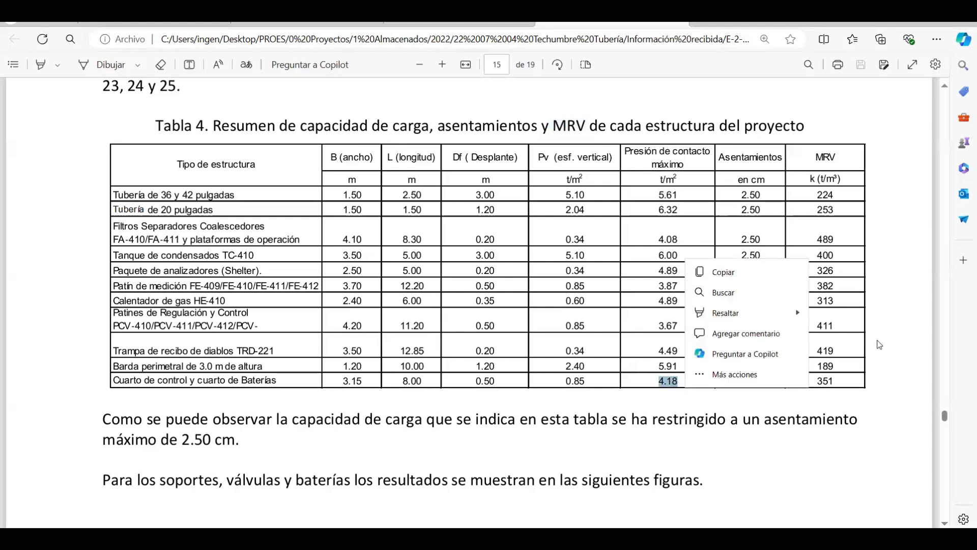
left_click(834, 382)
double_click(819, 382)
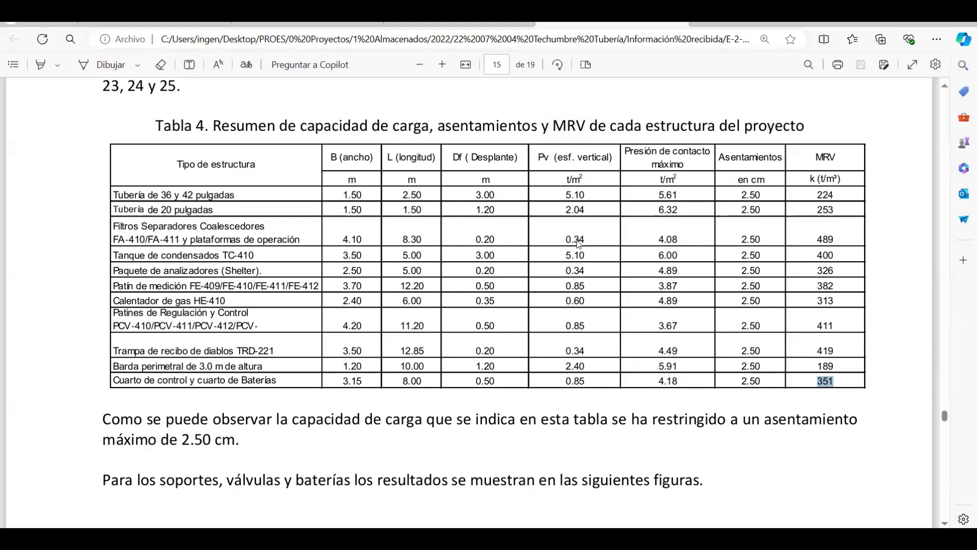
left_click_drag(655, 381, 683, 385)
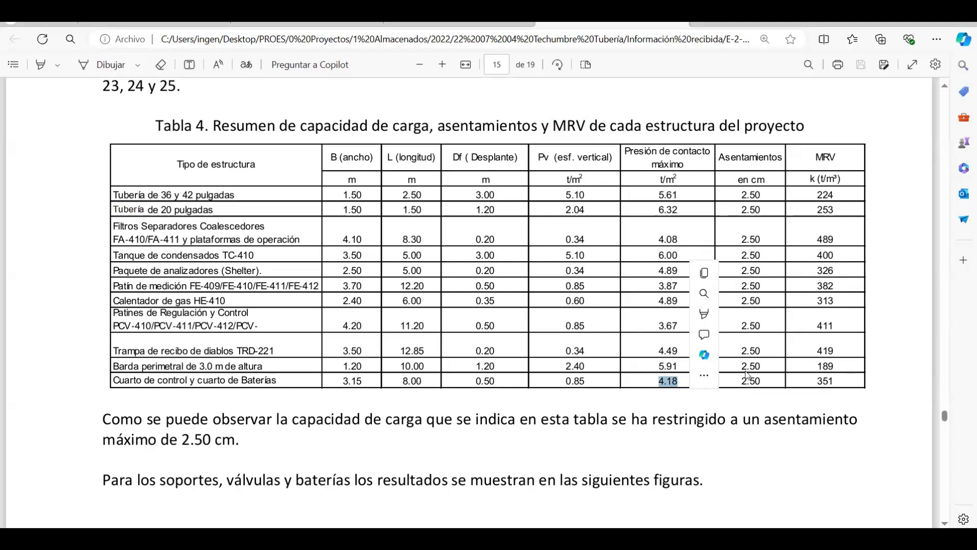
left_click(821, 382)
left_click_drag(820, 381, 838, 382)
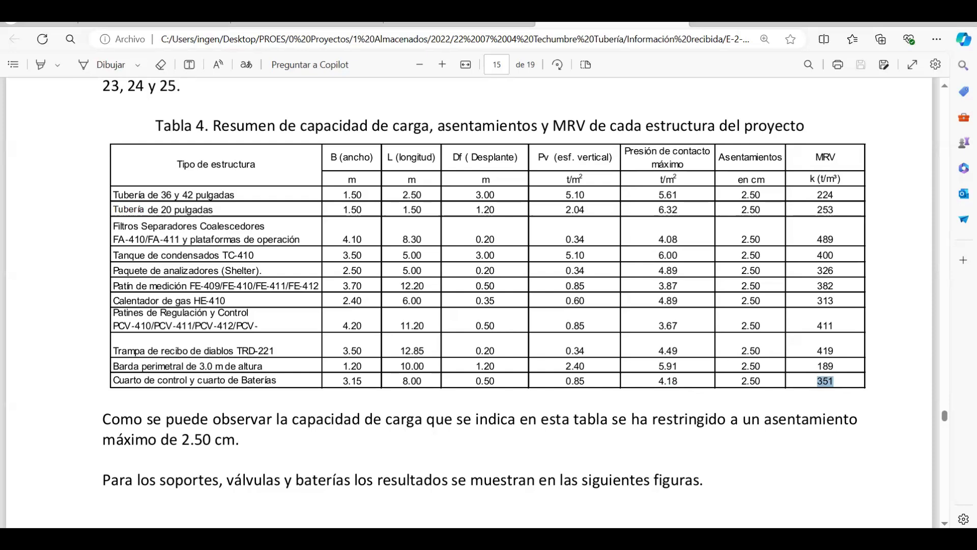
Switch to STAAD.Pro, remove the slab strip's width dimension, and display the support symbols on the foundation grid
mouse_move(481, 538)
left_click(481, 484)
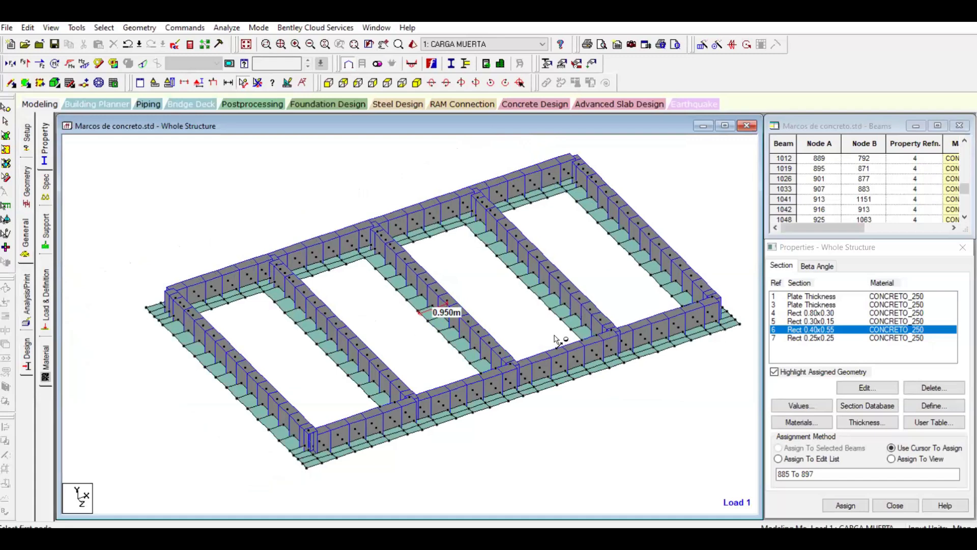
left_click(255, 83)
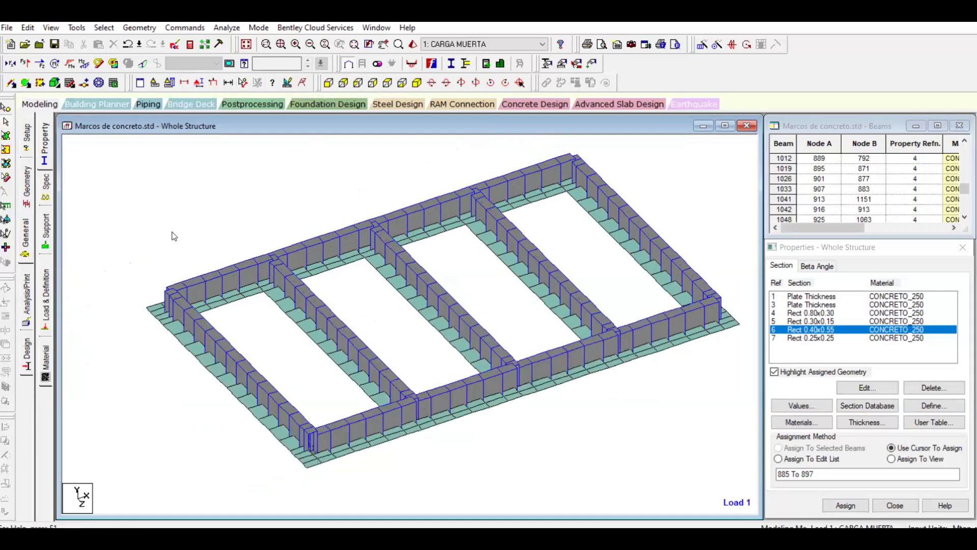
key("shift+s")
scroll(316, 430, "up", 2)
middle_click_drag(475, 285, 440, 314)
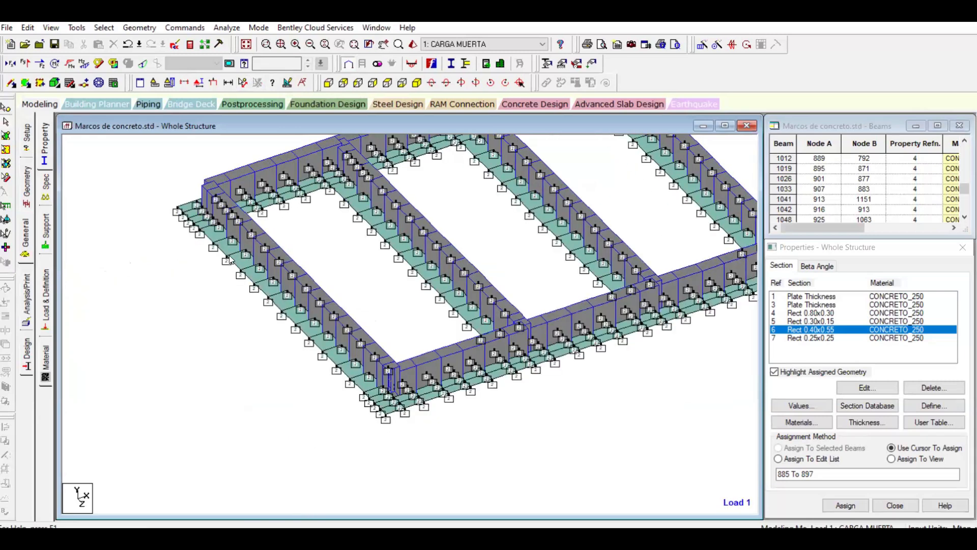
scroll(350, 427, "up", 1)
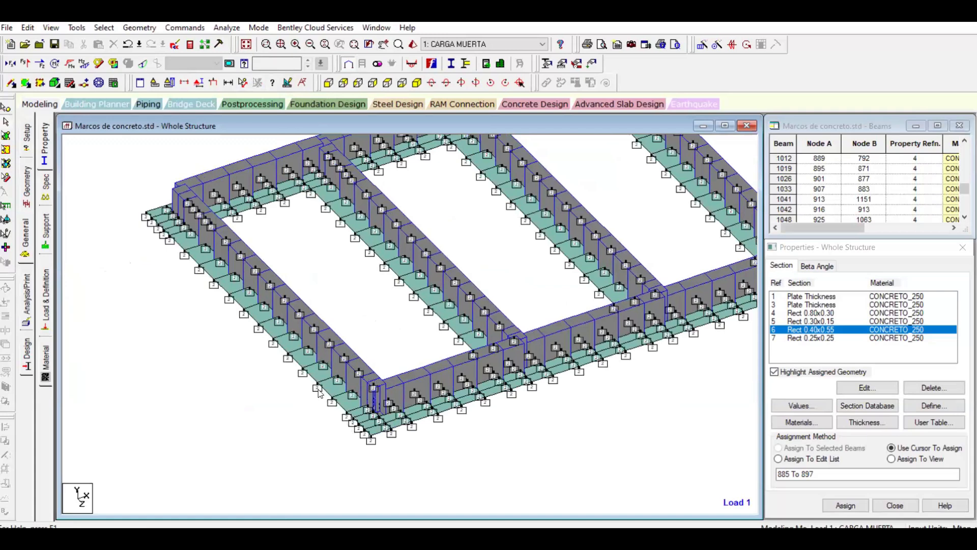
Open the Support 2 definition, check its Plate Mat subgrade modulus, and close it without changes
left_click(49, 233)
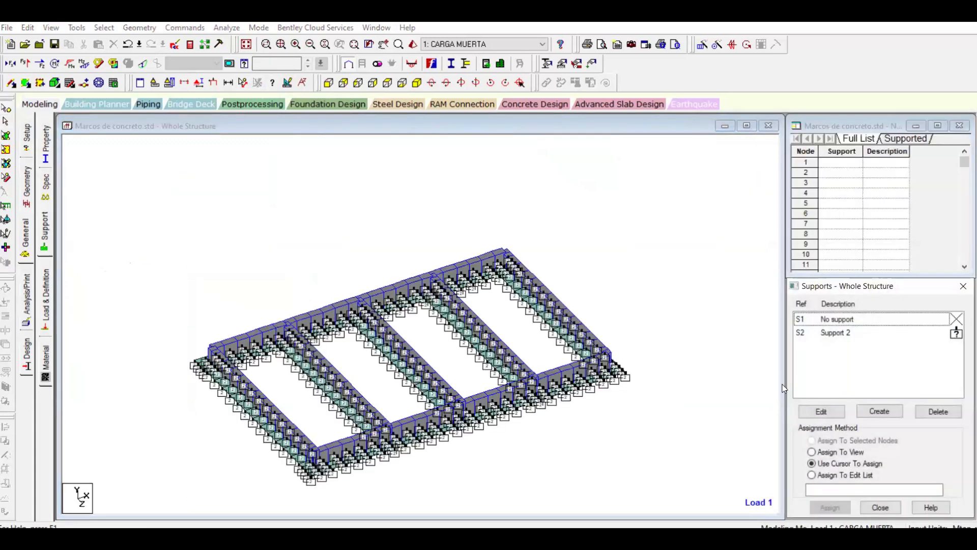
double_click(826, 332)
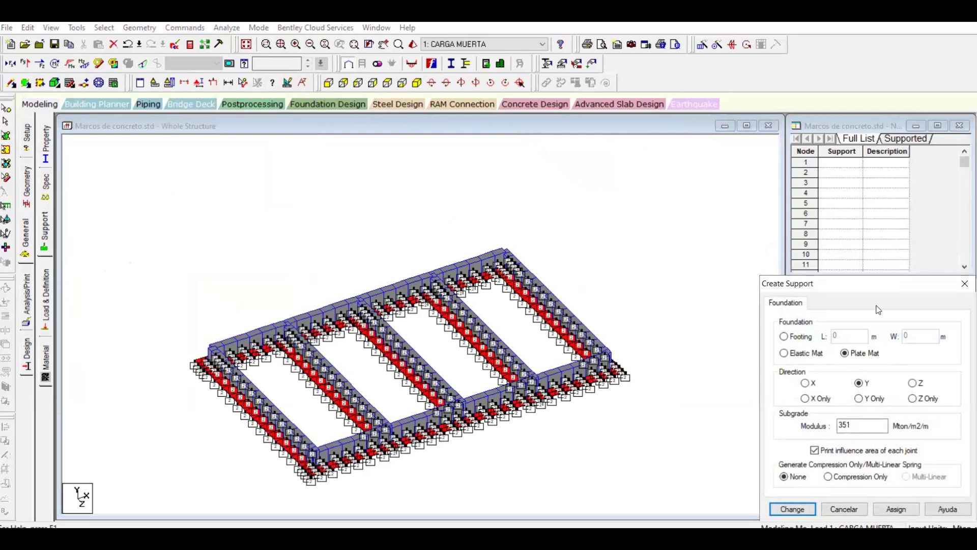
left_click_drag(887, 290, 585, 165)
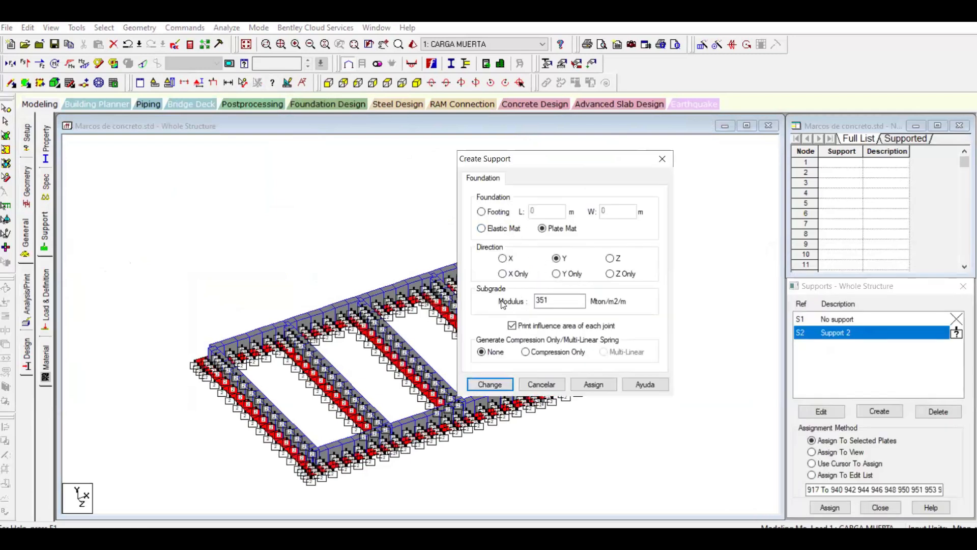
double_click(548, 301)
left_click(668, 160)
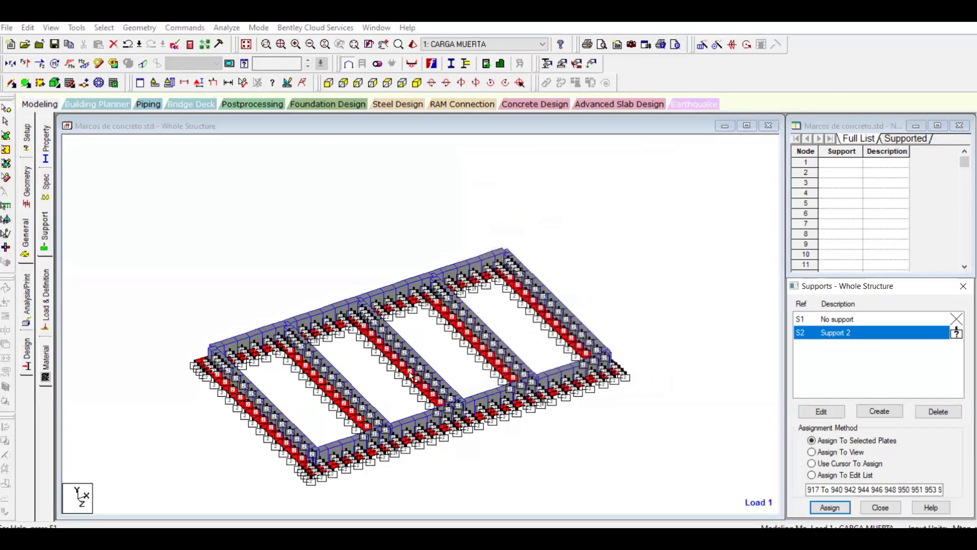
Clear the selection of the Support 2 plates and examine the supports across the foundation slab strips
middle_click_drag(410, 376, 439, 313)
scroll(438, 313, "up", 4)
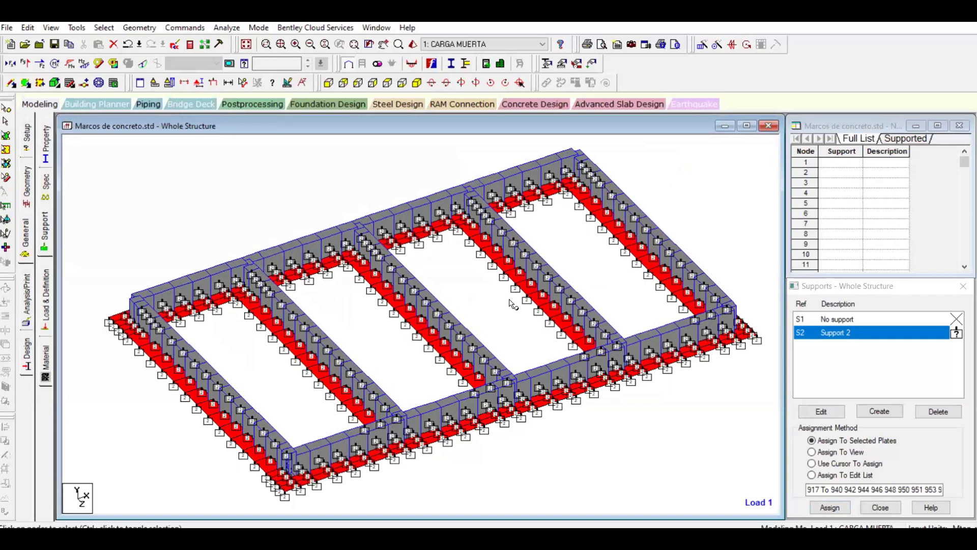
left_click(509, 299)
scroll(509, 299, "up", 1)
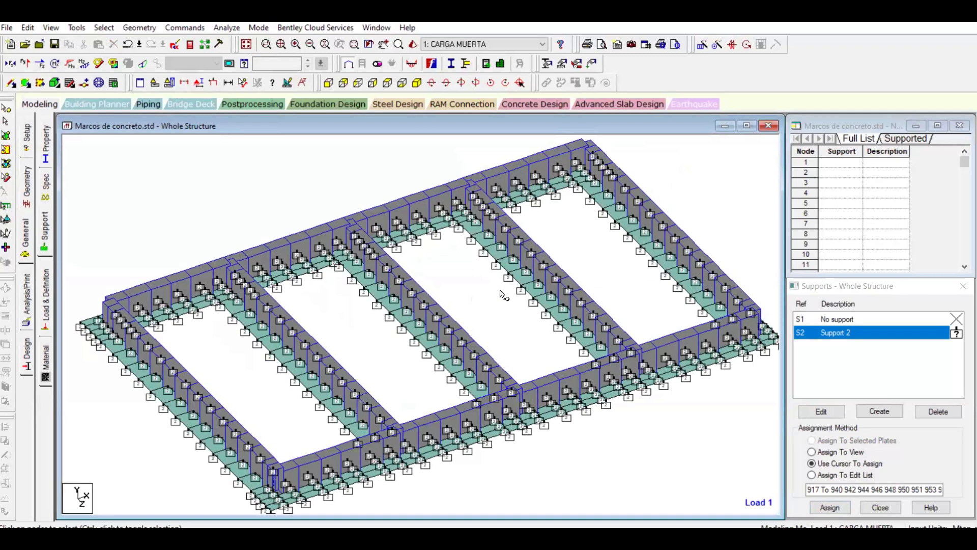
scroll(502, 296, "down", 1)
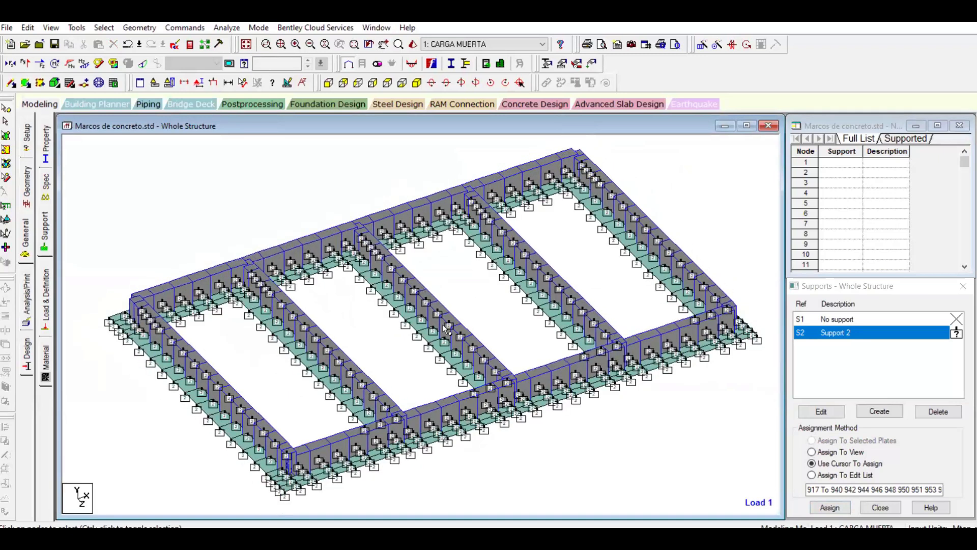
scroll(448, 328, "up", 1)
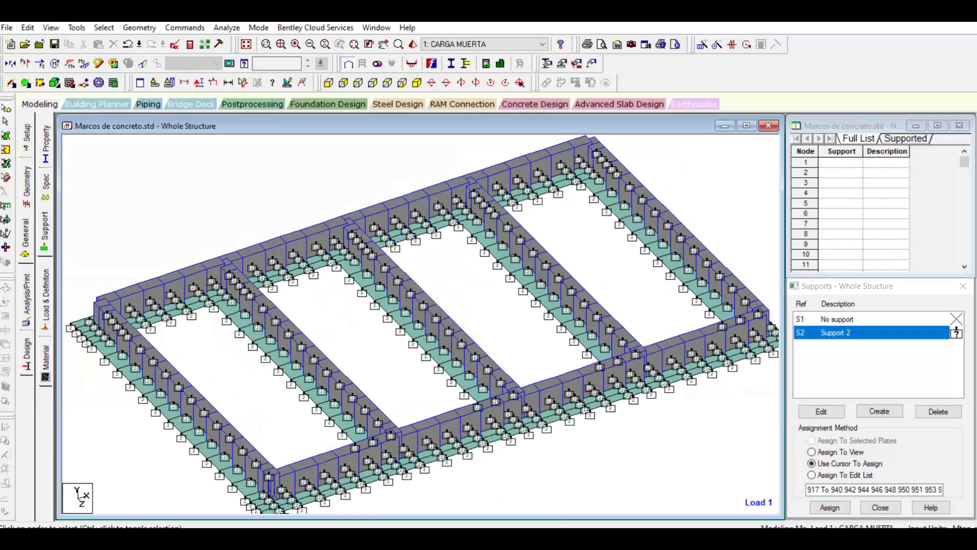
Recheck the maximum contact pressure of the "Cuarto de control y cuarto de Baterías" row in the Edge report, and return to STAAD.Pro
left_click(349, 537)
double_click(668, 382)
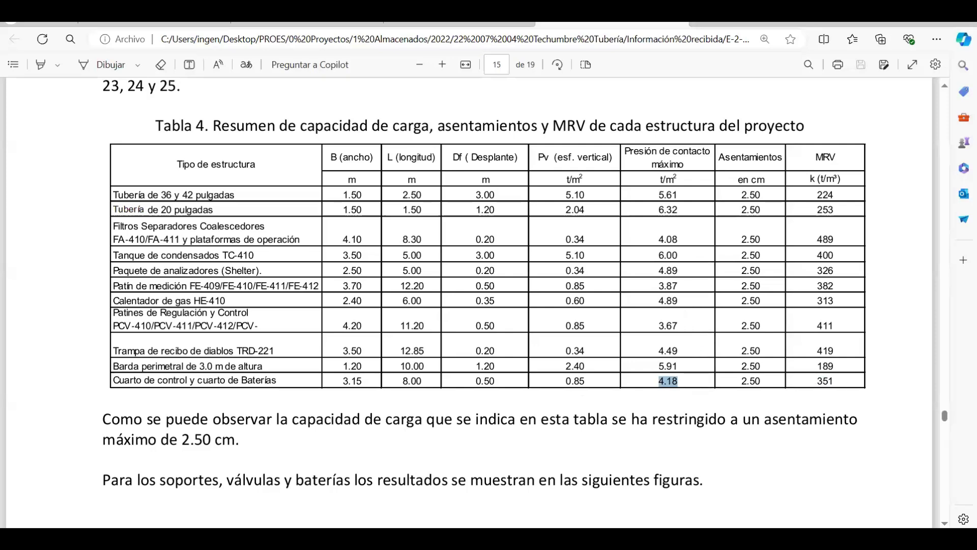
left_click(481, 537)
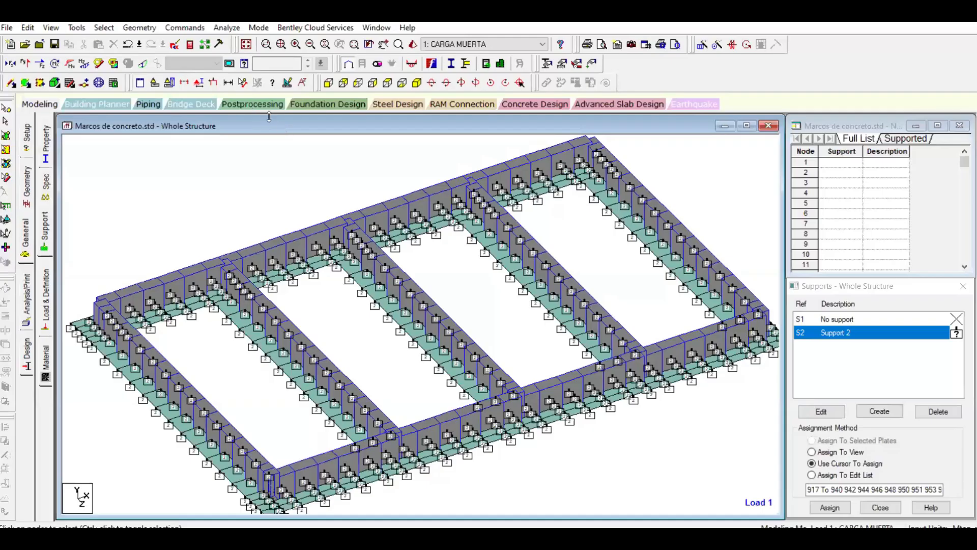
In Postprocessing mode, display the plate stress contour for load case 12 with stress type Base Pressure in direction Y
left_click(262, 105)
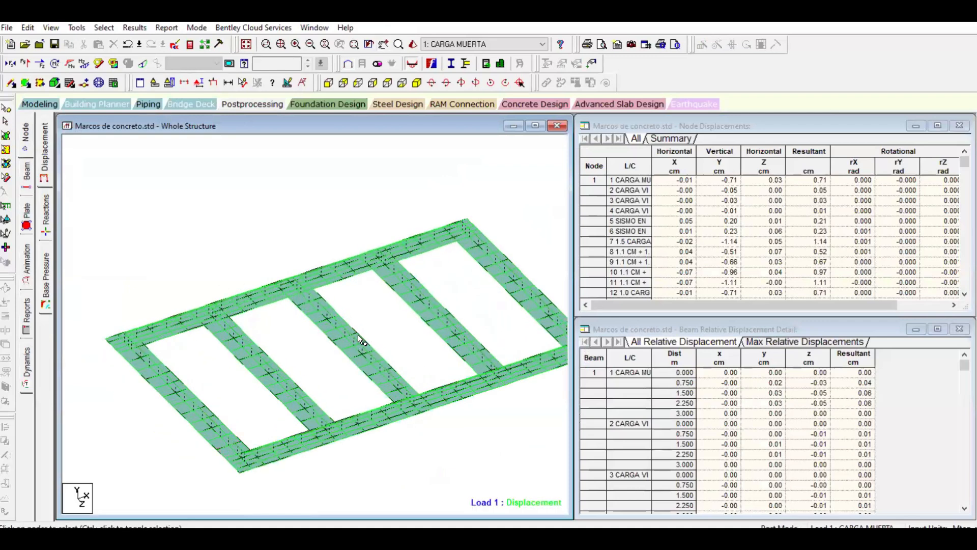
left_click(25, 219)
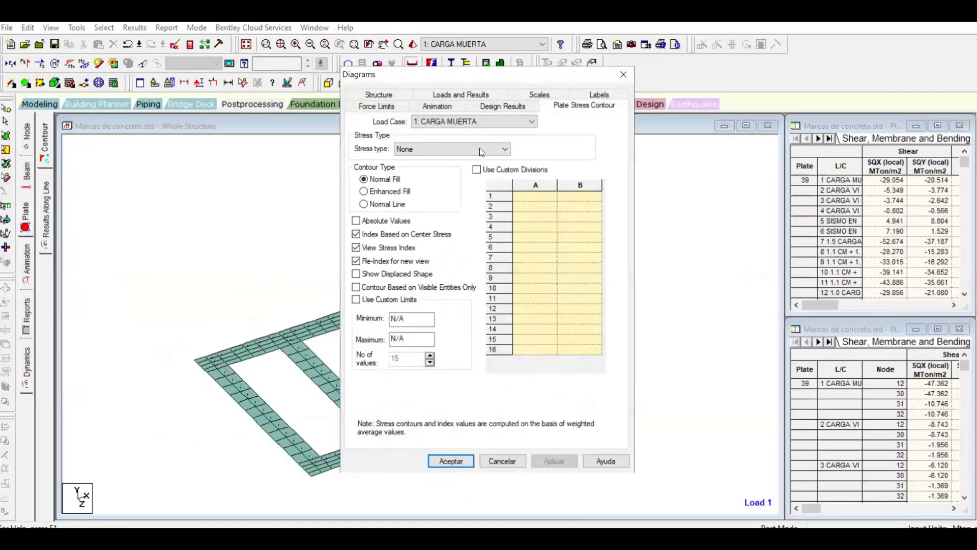
left_click(481, 123)
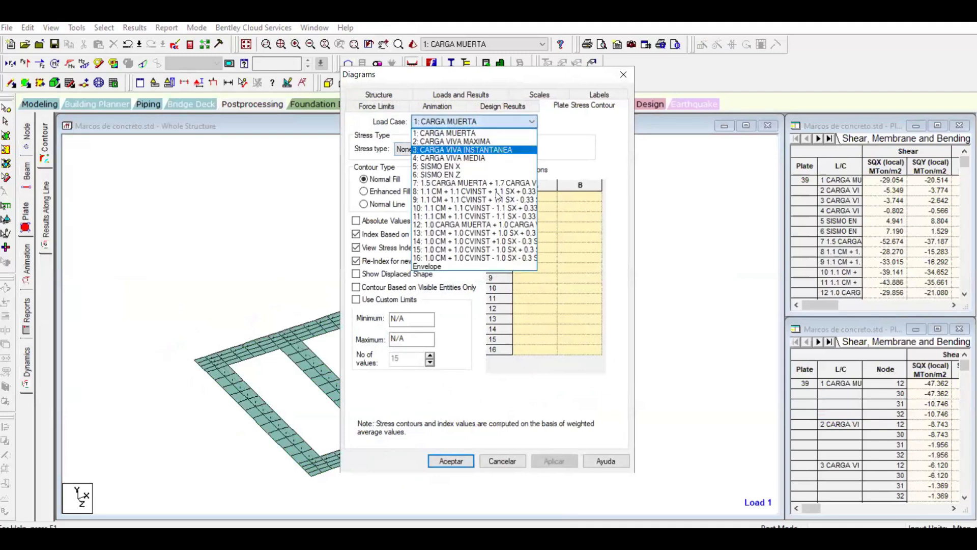
left_click(488, 226)
left_click(447, 147)
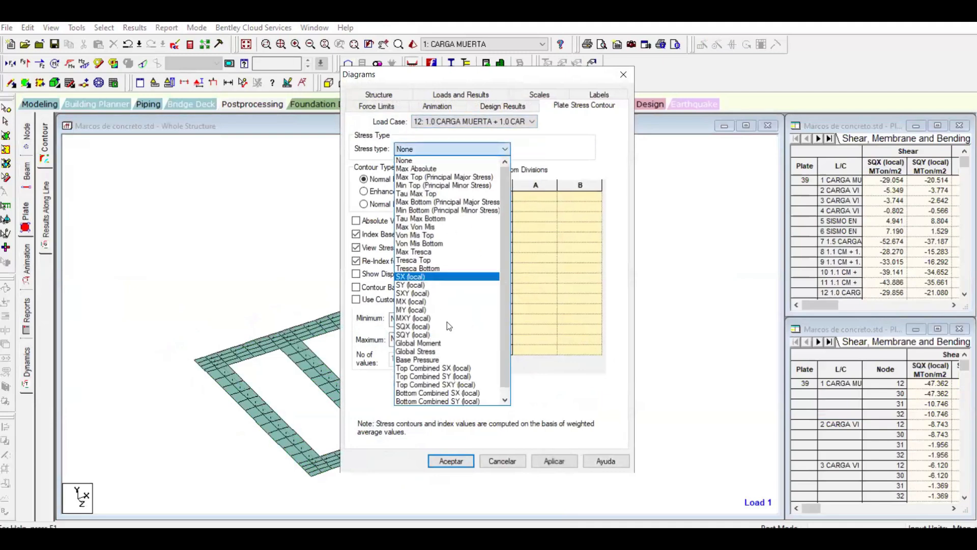
left_click(448, 359)
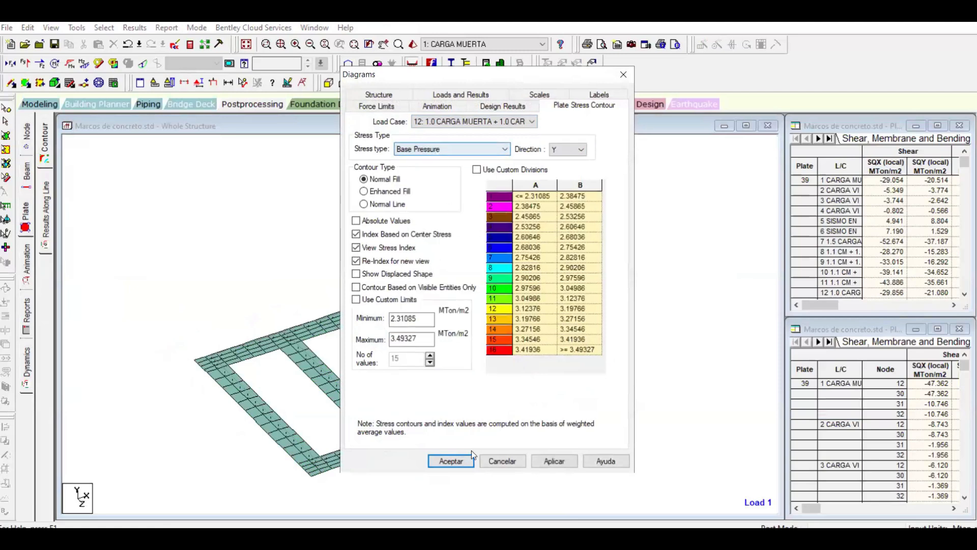
left_click(554, 461)
left_click(458, 458)
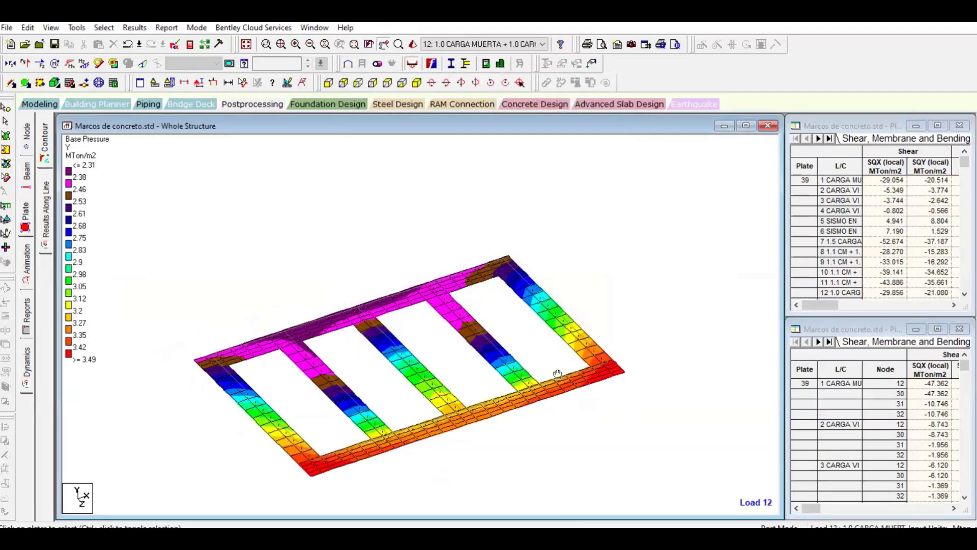
Examine the base pressure contour over the foundation, selecting groups of plates along the far longitudinal slab strip to point out its pressures
scroll(558, 374, "up", 2)
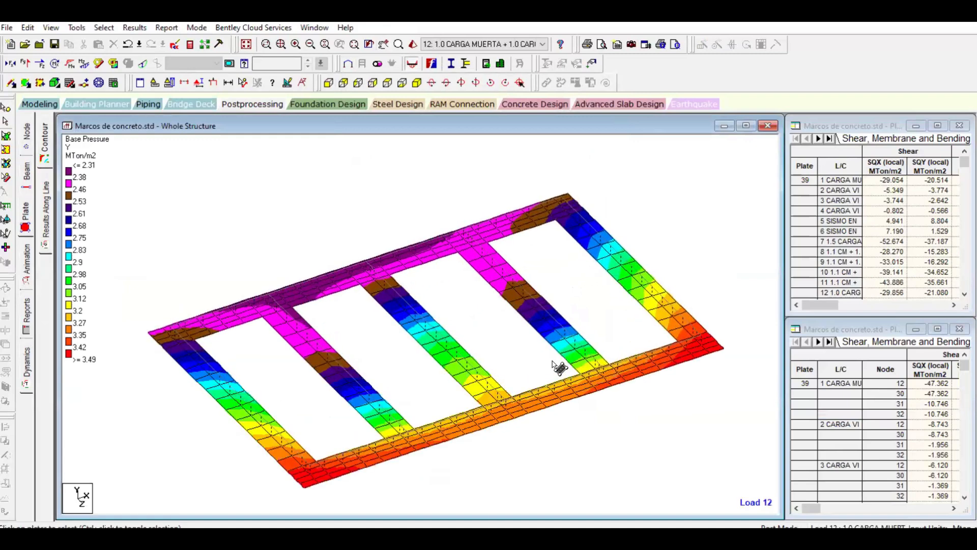
middle_click_drag(589, 397, 587, 381)
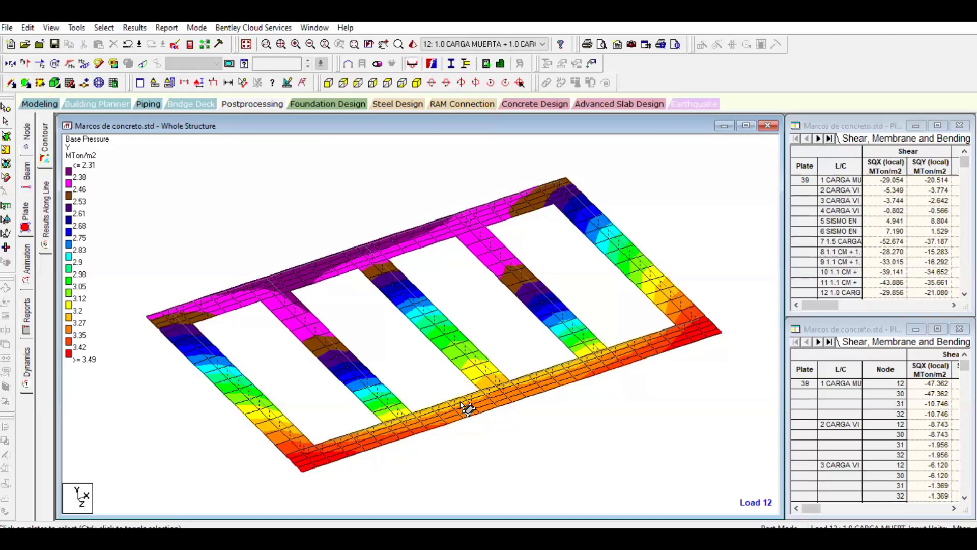
scroll(621, 388, "up", 1)
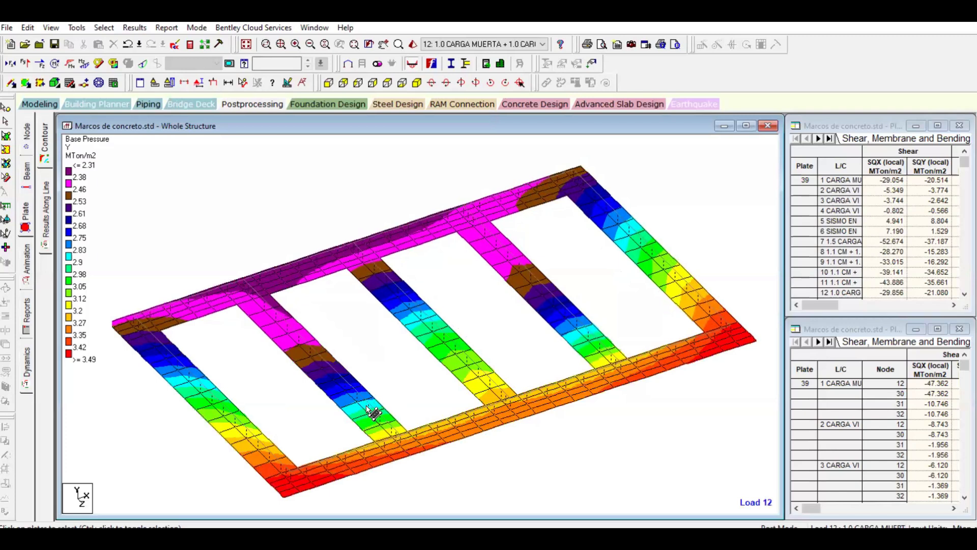
scroll(367, 407, "down", 1)
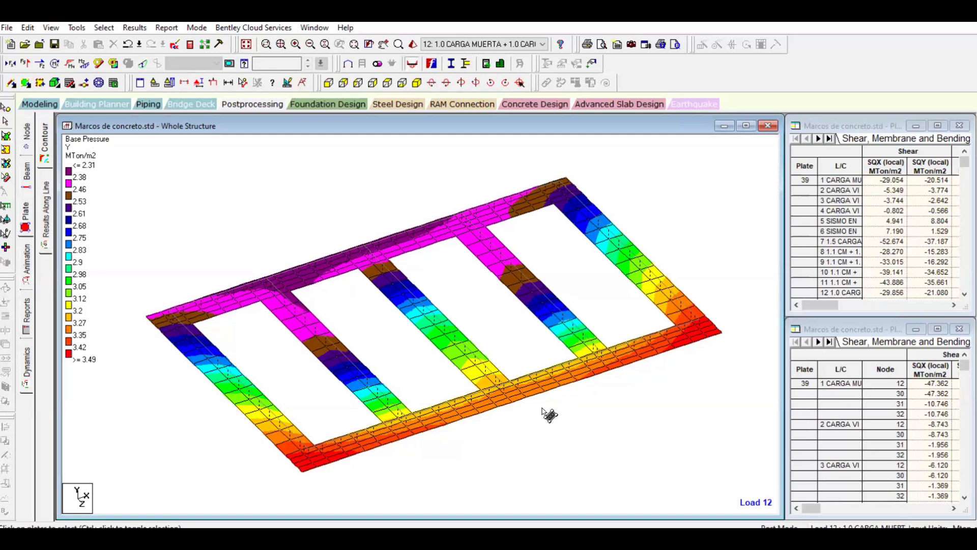
left_click(266, 295)
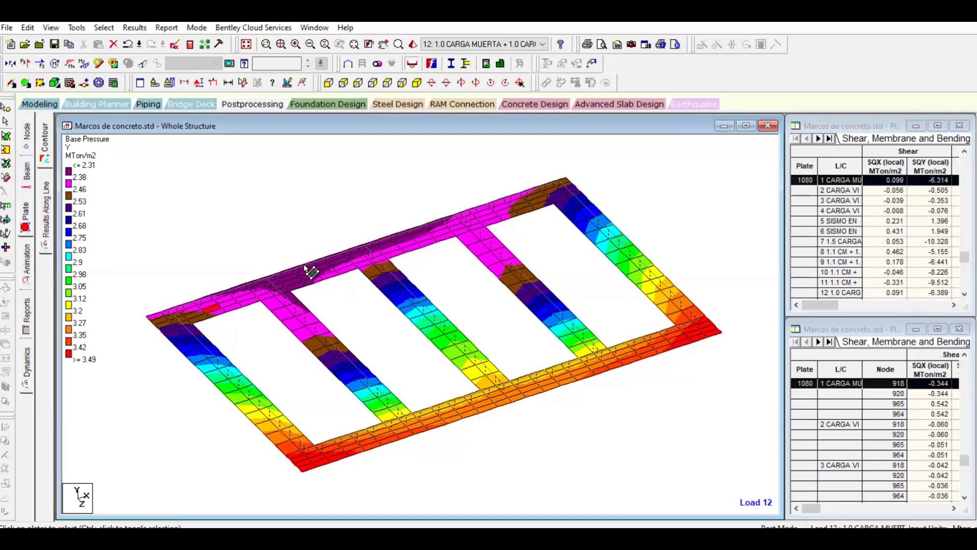
left_click_drag(155, 220, 394, 319)
left_click_drag(334, 195, 515, 257)
left_click_drag(443, 179, 592, 240)
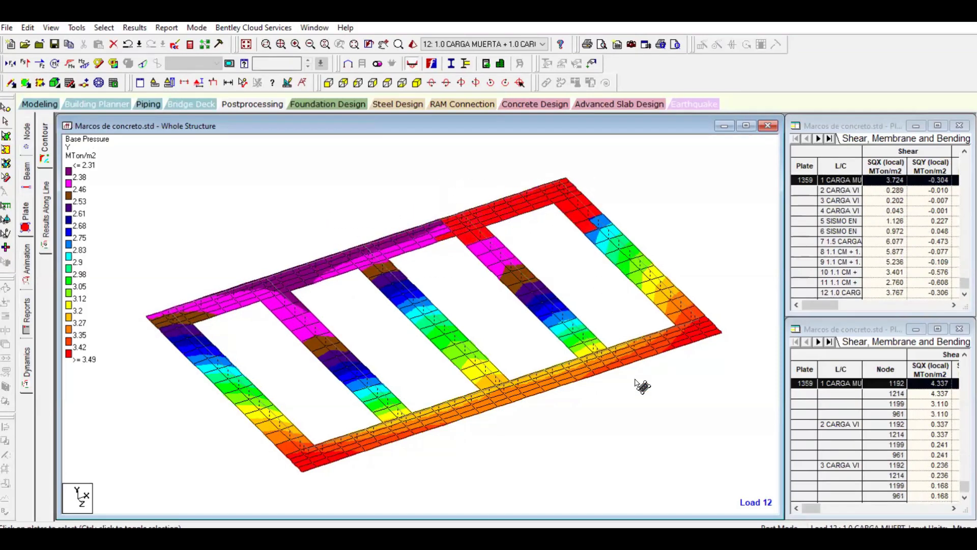
Select groups of plates along the near longitudinal slab strip and its two corners to examine their base pressures, and clear the selection
left_click_drag(712, 382, 638, 306)
left_click_drag(637, 392, 508, 332)
left_click_drag(530, 422, 417, 363)
left_click_drag(448, 457, 387, 424)
left_click_drag(371, 472, 272, 435)
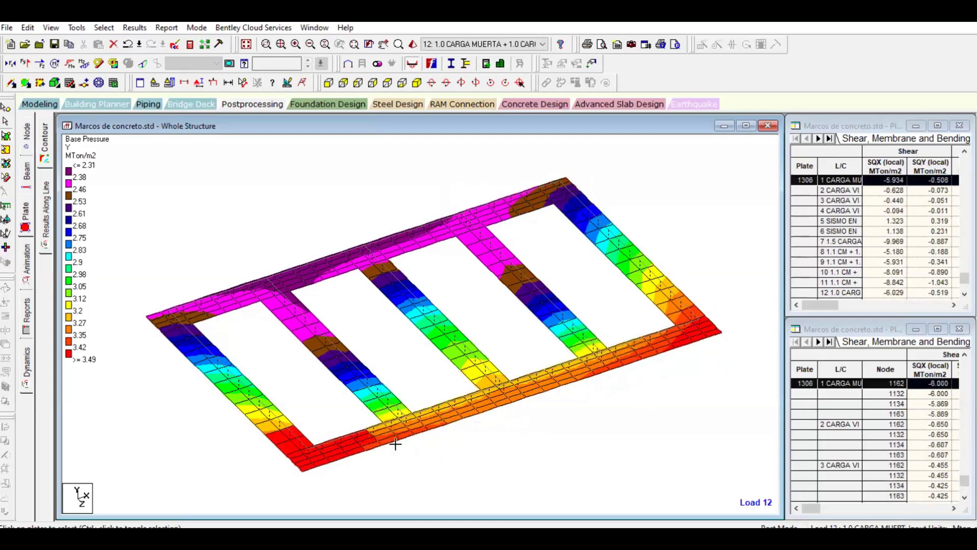
left_click(426, 432)
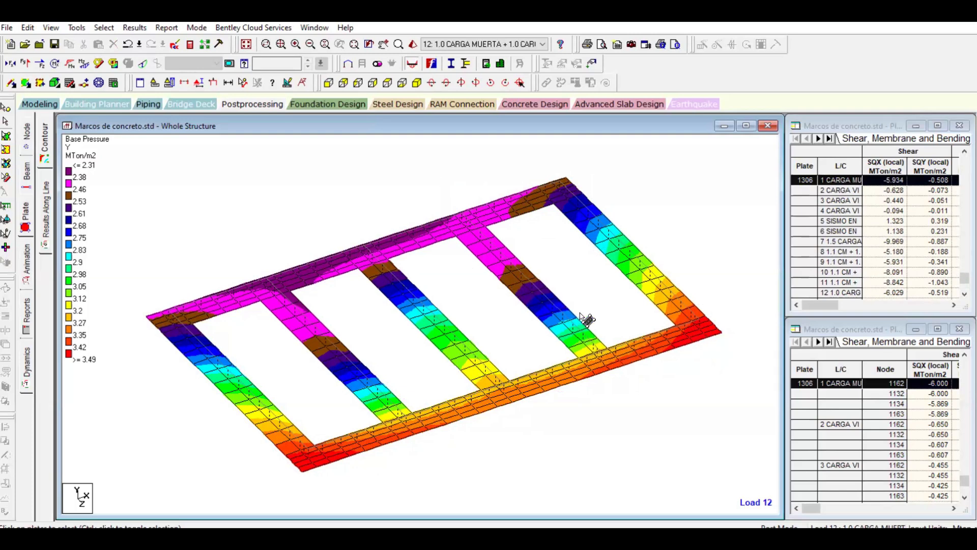
Select groups of plates on the transverse slab strips one after another to examine their base pressures, and clear the selection
left_click(519, 281)
left_click(550, 318)
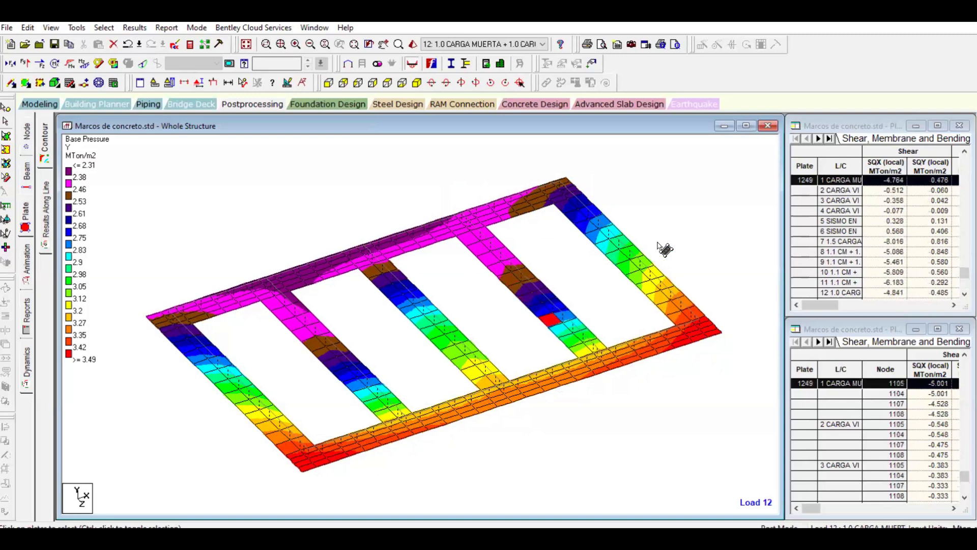
left_click_drag(656, 259, 563, 224)
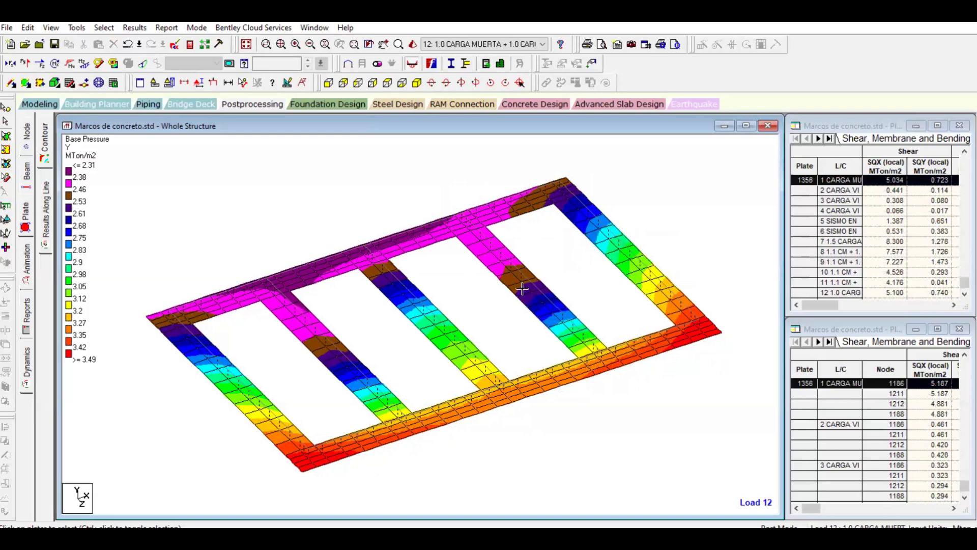
left_click_drag(578, 312, 497, 276)
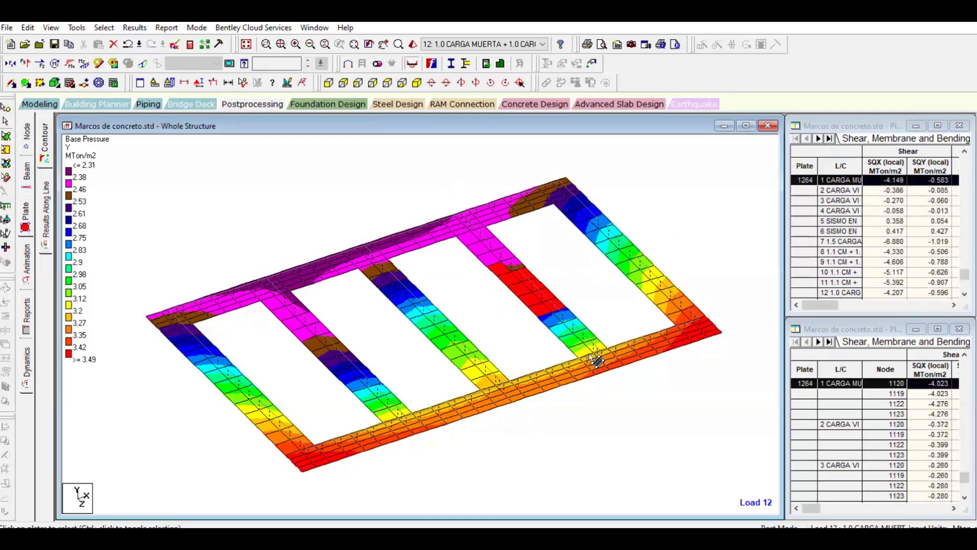
left_click_drag(500, 354, 389, 304)
left_click_drag(408, 395, 286, 342)
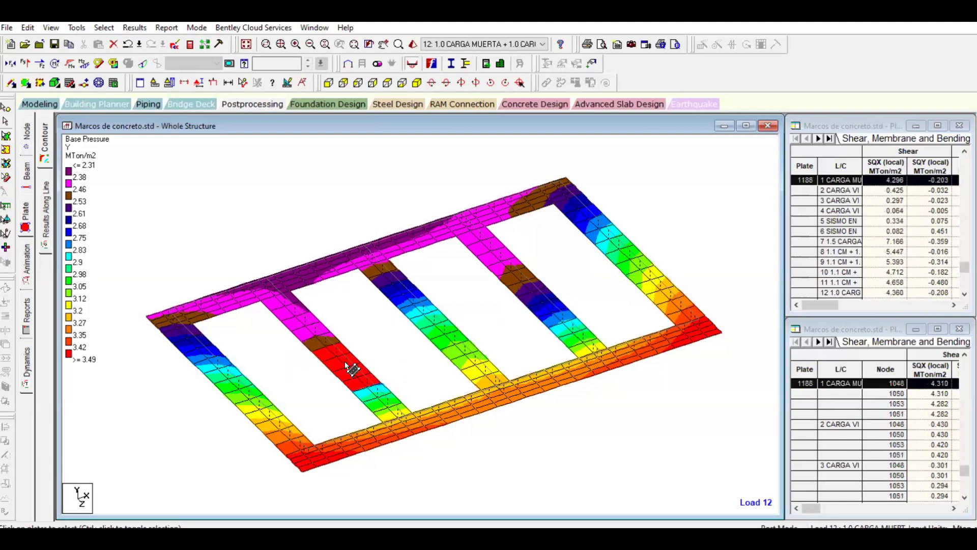
left_click_drag(307, 412, 193, 364)
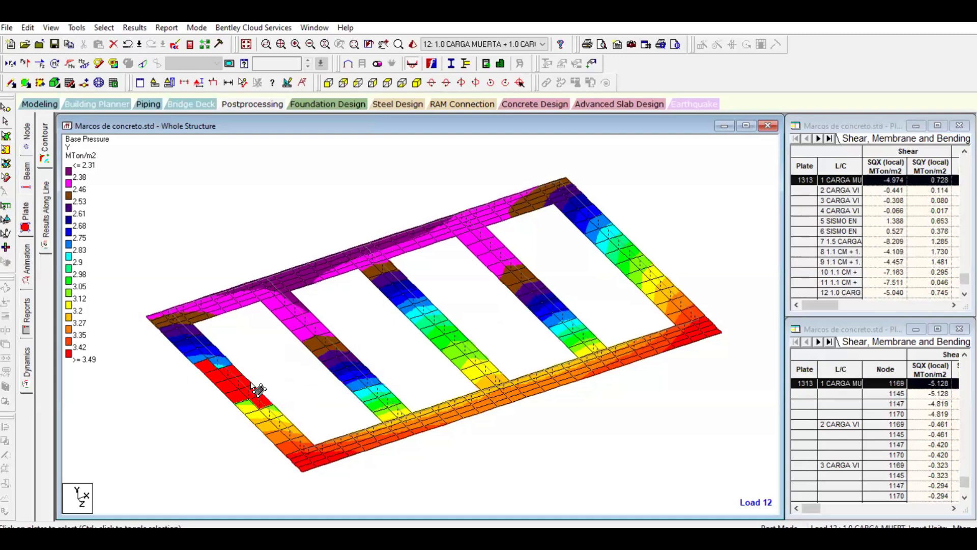
left_click(426, 368)
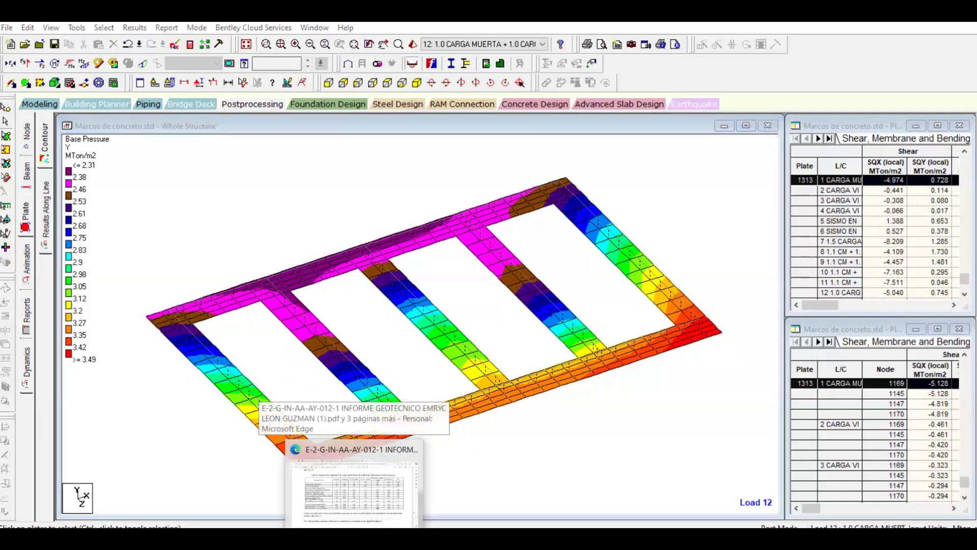
Compare with the maximum contact pressure of the "Cuarto de control y cuarto de Baterías" row in the Edge report, and return to STAAD.Pro
left_click(359, 491)
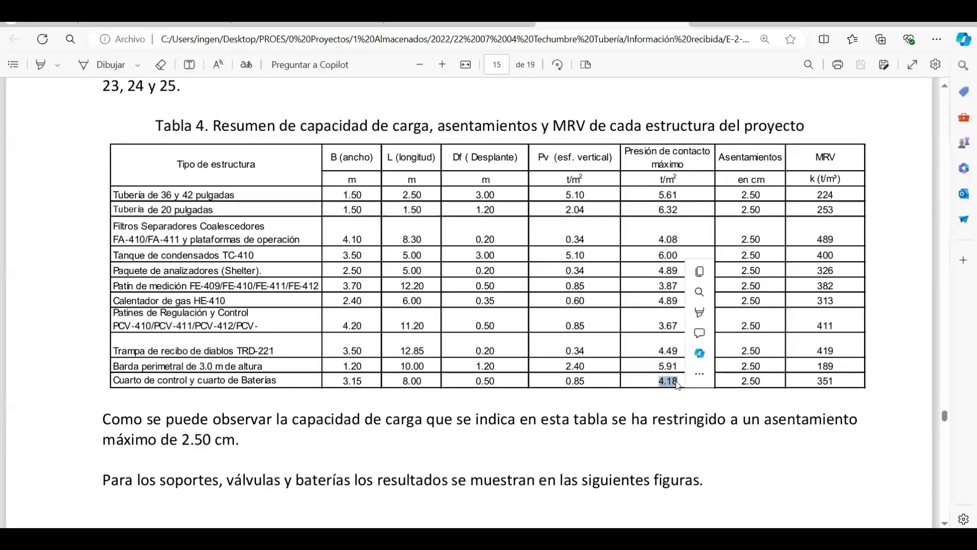
mouse_move(481, 539)
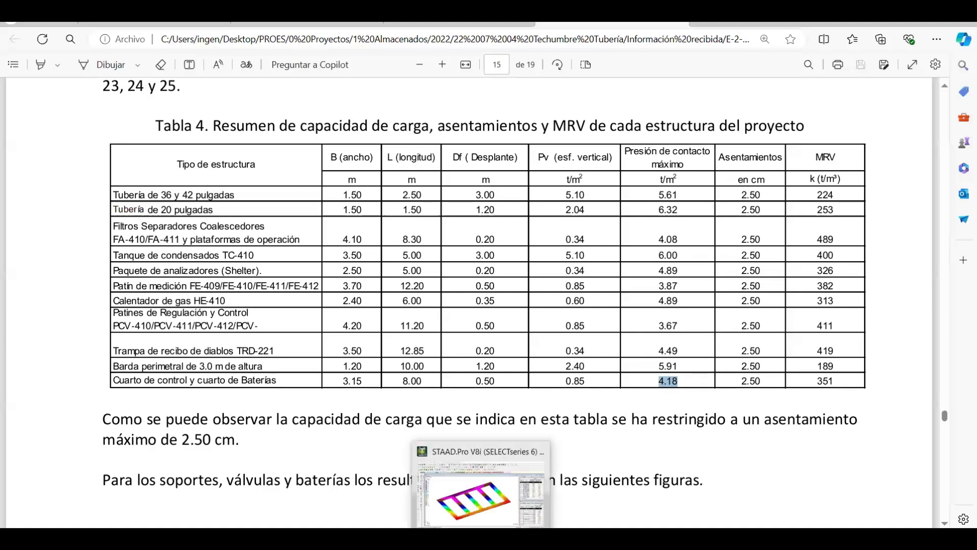
left_click(481, 489)
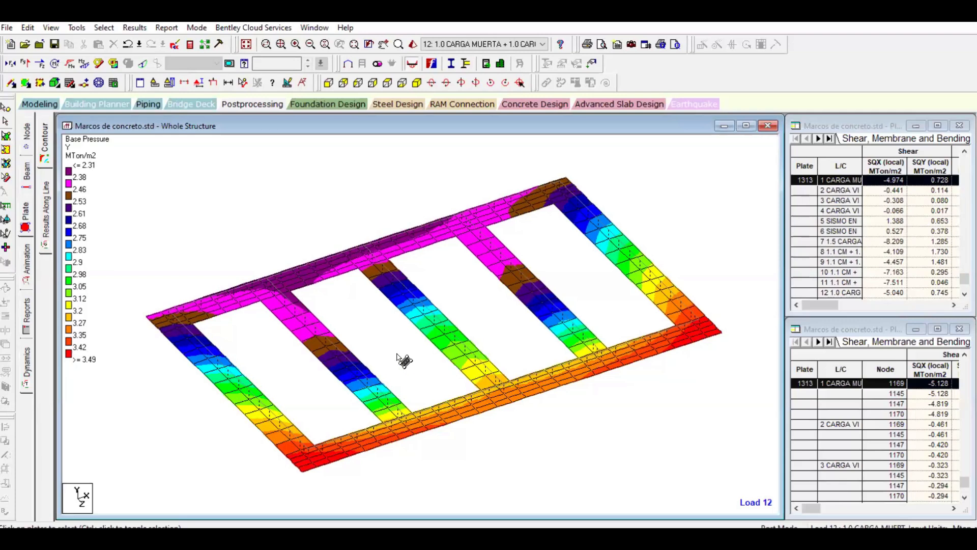
Examine the base pressure contour up close along the near longitudinal strip and its junctions with the transverse strips
scroll(430, 441, "up", 3)
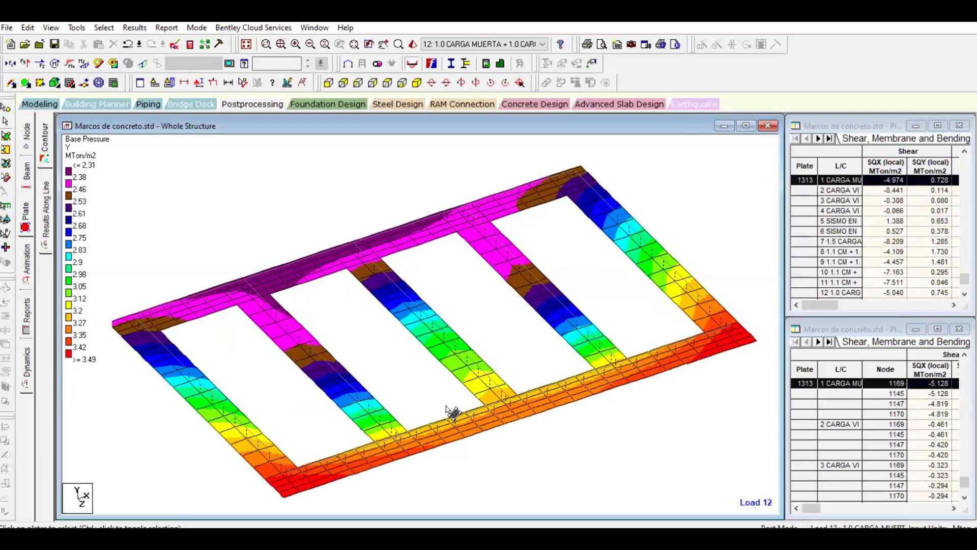
scroll(448, 392, "up", 3)
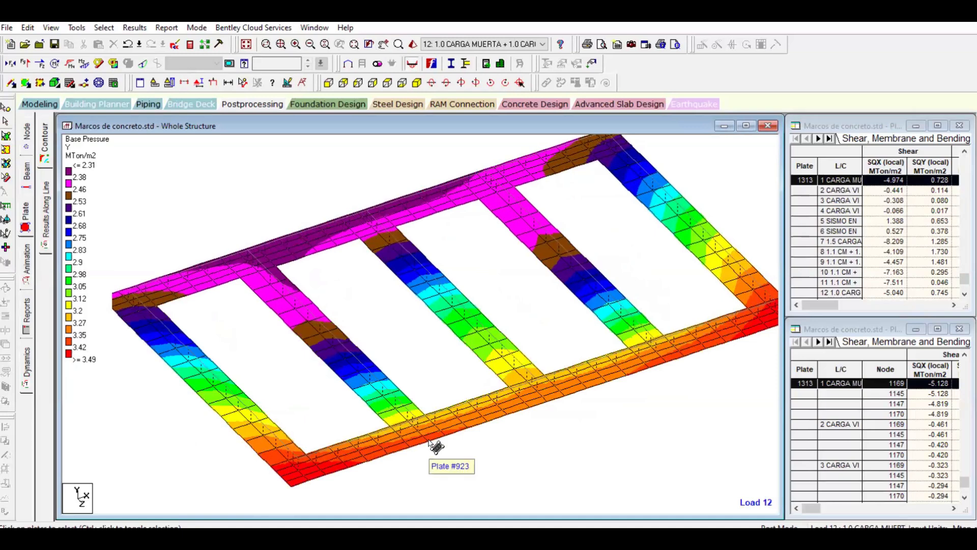
scroll(436, 445, "down", 2)
scroll(436, 445, "down", 1)
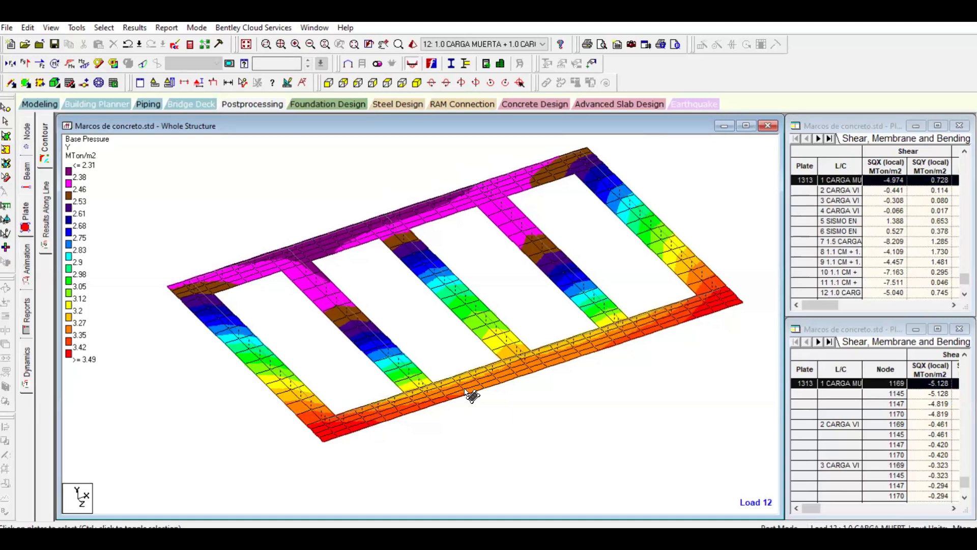
scroll(472, 395, "up", 1)
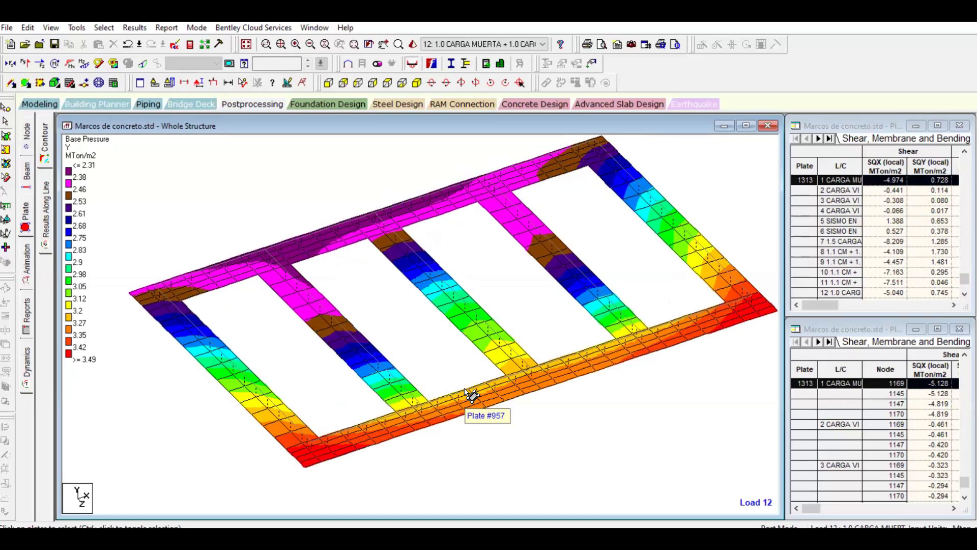
scroll(424, 380, "up", 1)
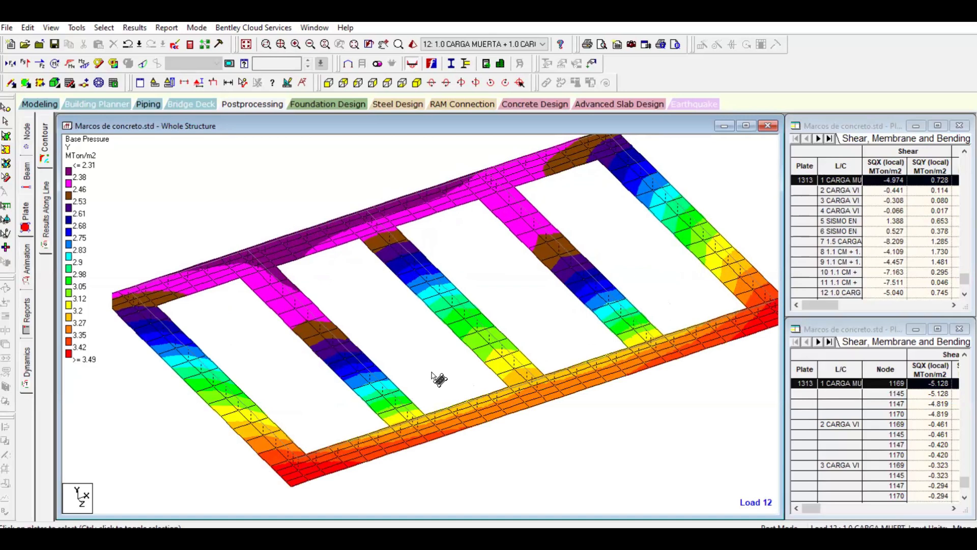
scroll(438, 380, "down", 1)
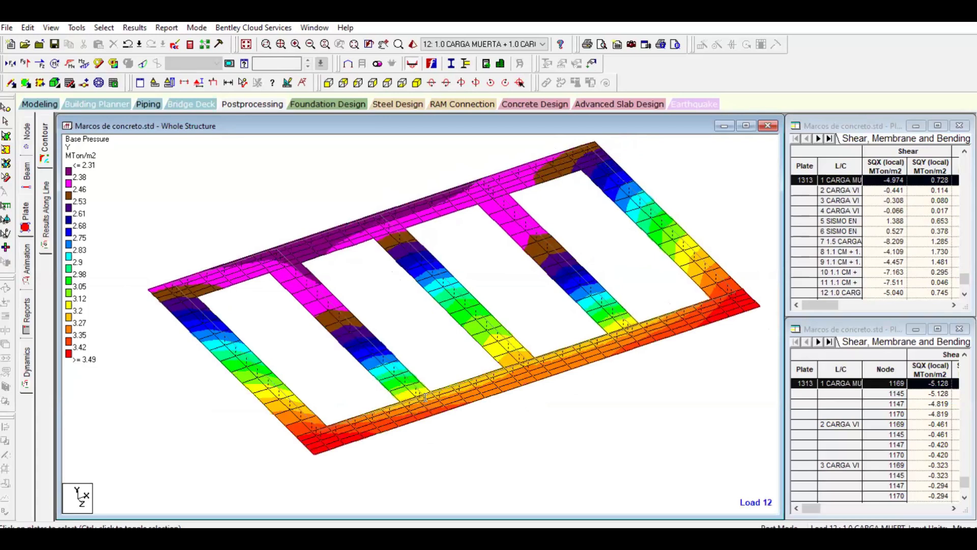
key("alt+Tab")
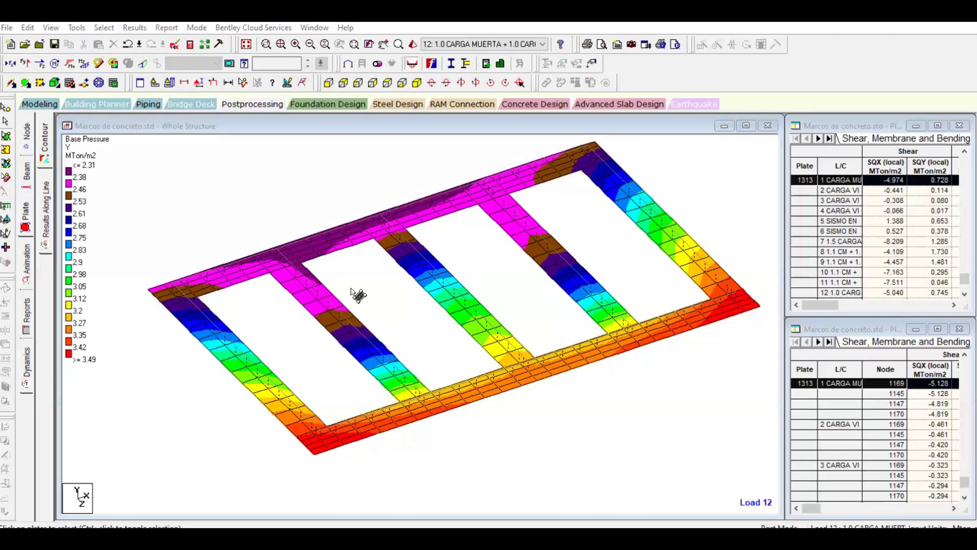
left_click(240, 234)
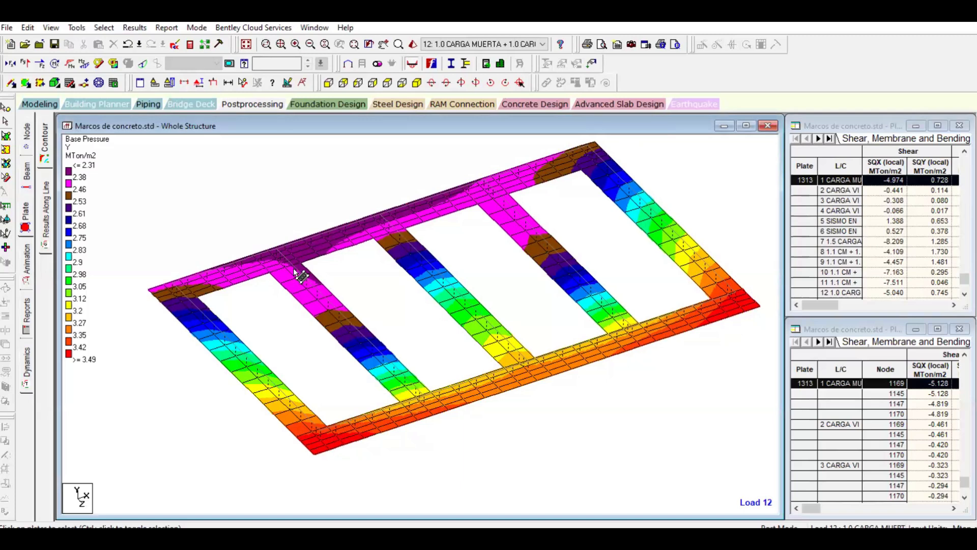
In Modeling mode, move the outer edge nodes of the near longitudinal slab strip 0.1 m in Z in plan view, splitting any members they meet
left_click(55, 104)
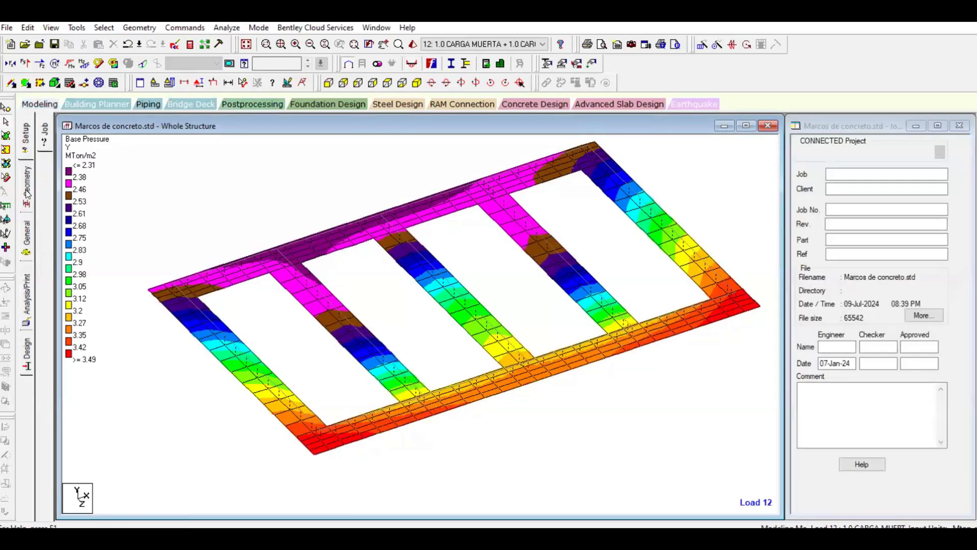
left_click(28, 243)
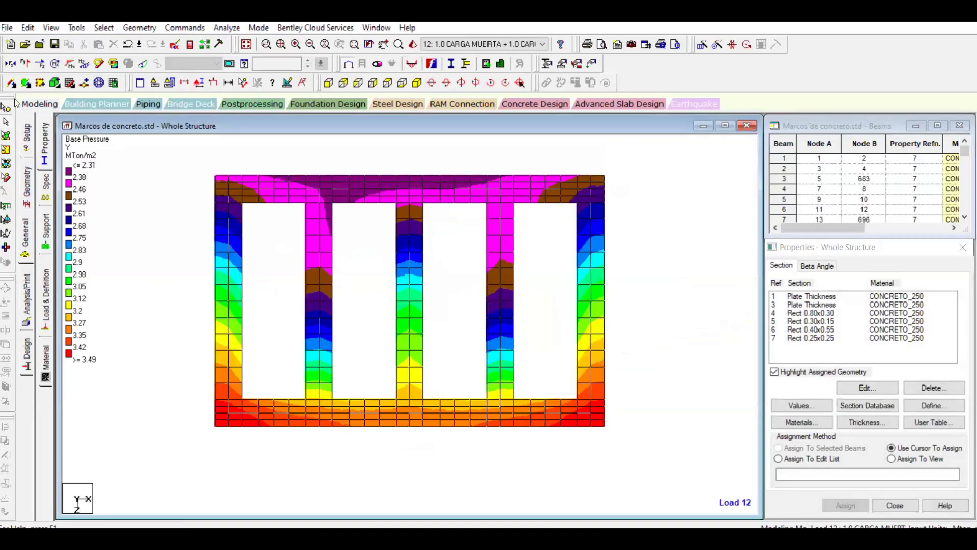
scroll(257, 442, "up", 1)
middle_click_drag(260, 443, 246, 364)
left_click_drag(120, 397, 658, 372)
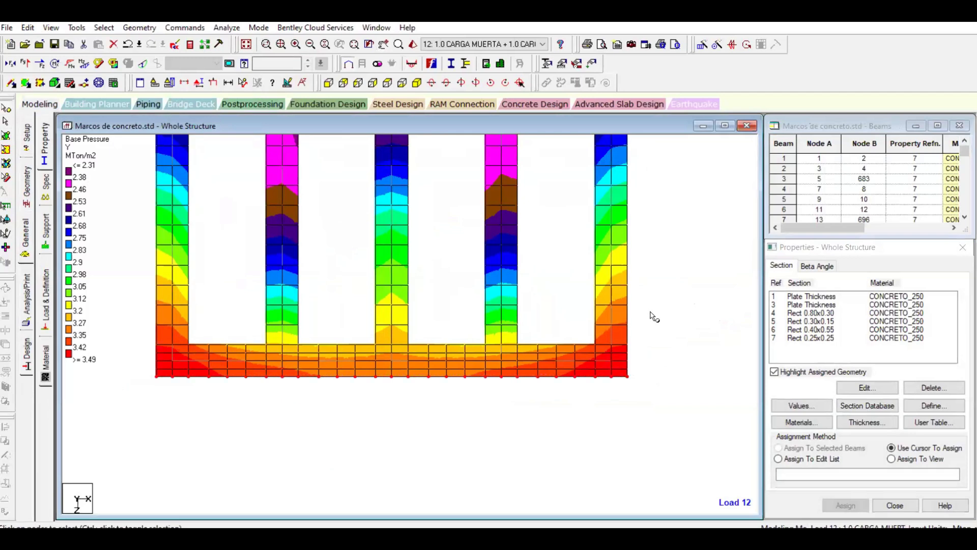
right_click(650, 312)
left_click(699, 366)
double_click(437, 319)
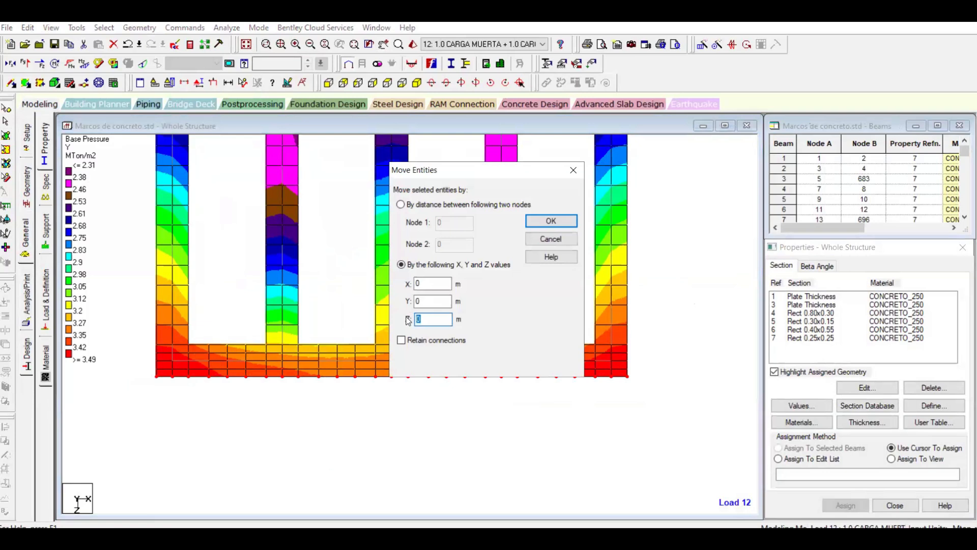
type(".1")
key("Return")
key("Return")
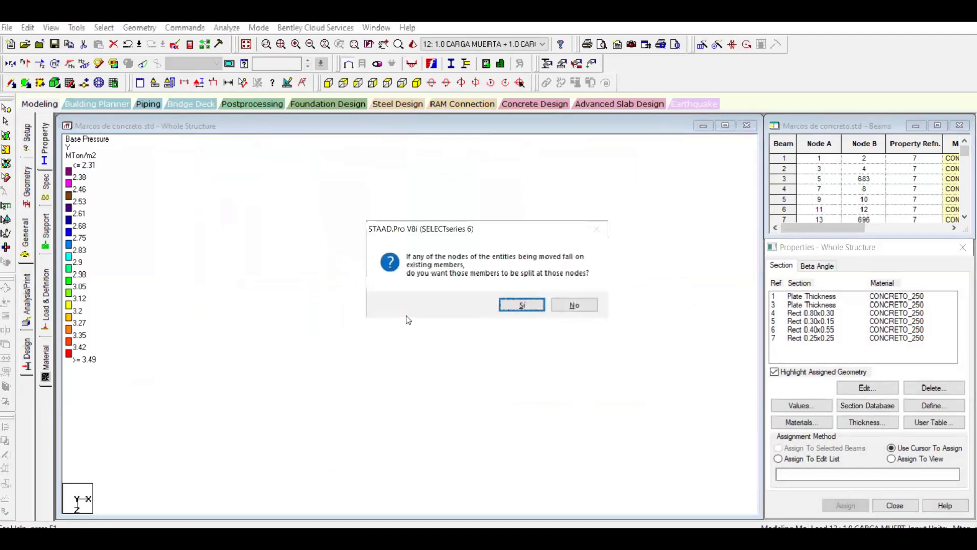
key("Return")
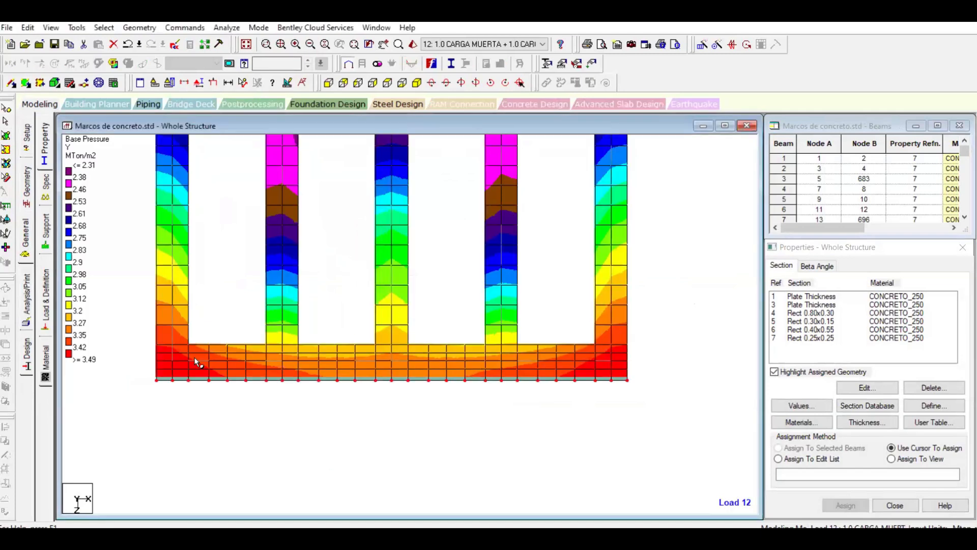
Dimension the widths of the near longitudinal strip and the central transverse strip between their edge nodes, and accept the auto save
left_click_drag(136, 349, 651, 336)
left_click(243, 83)
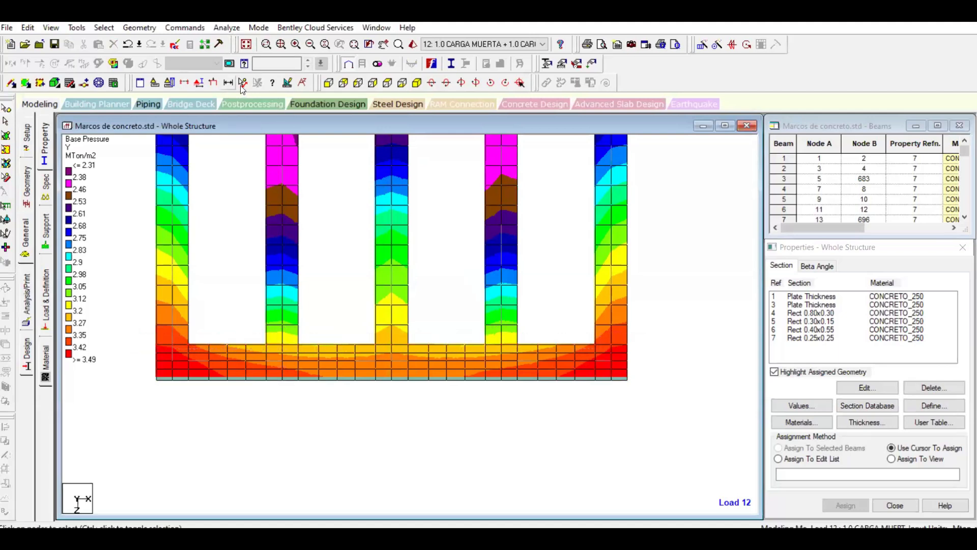
left_click(337, 344)
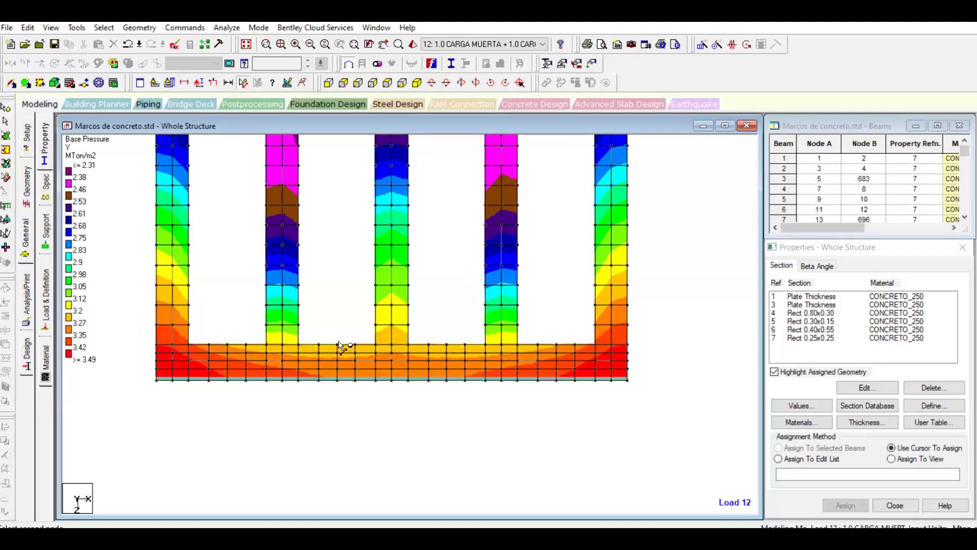
left_click(337, 379)
left_click(376, 324)
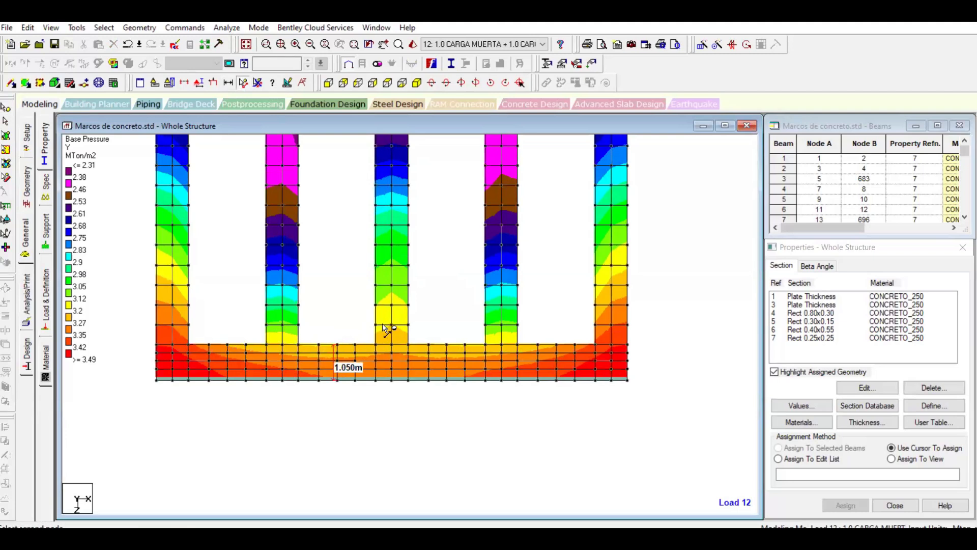
left_click(408, 324)
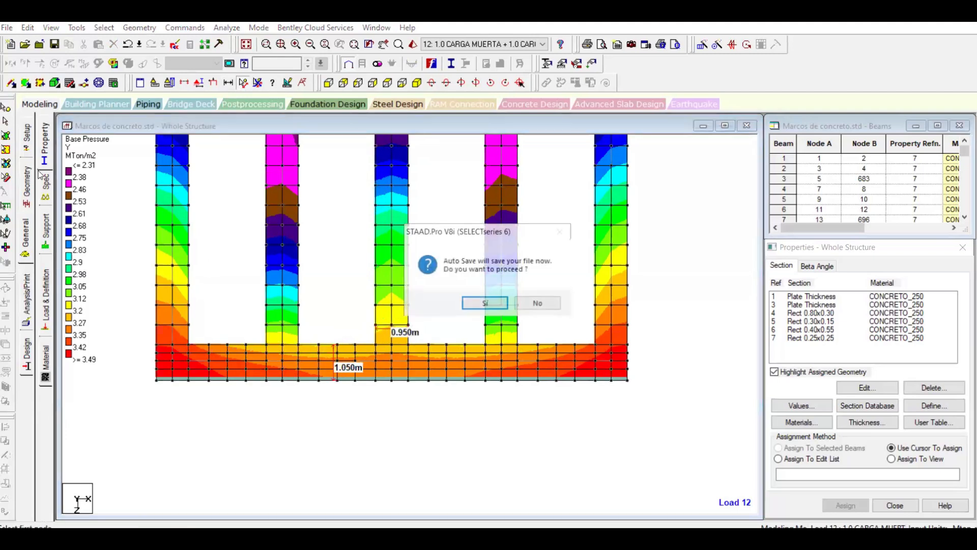
left_click(522, 304)
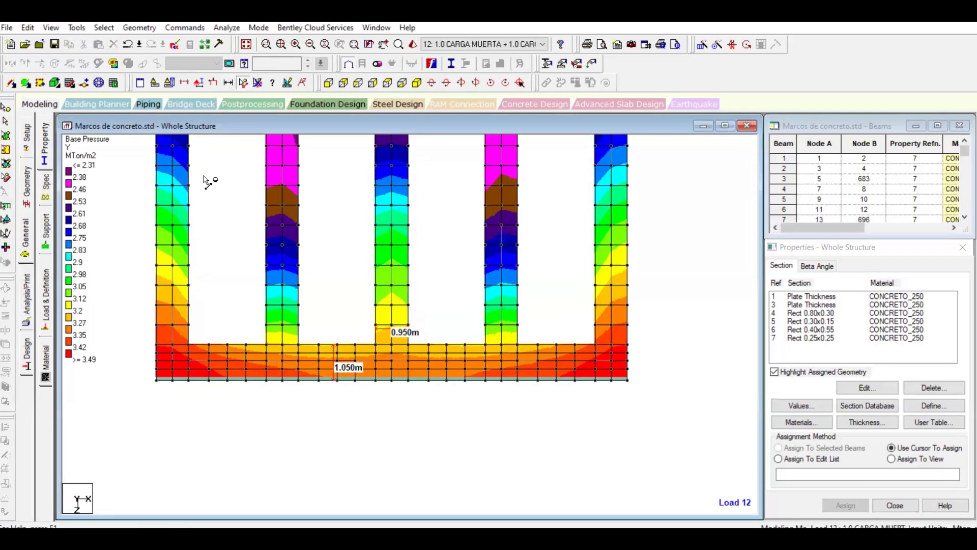
Remove the base pressure contour from the model view by setting the plate stress type to None
left_click(27, 135)
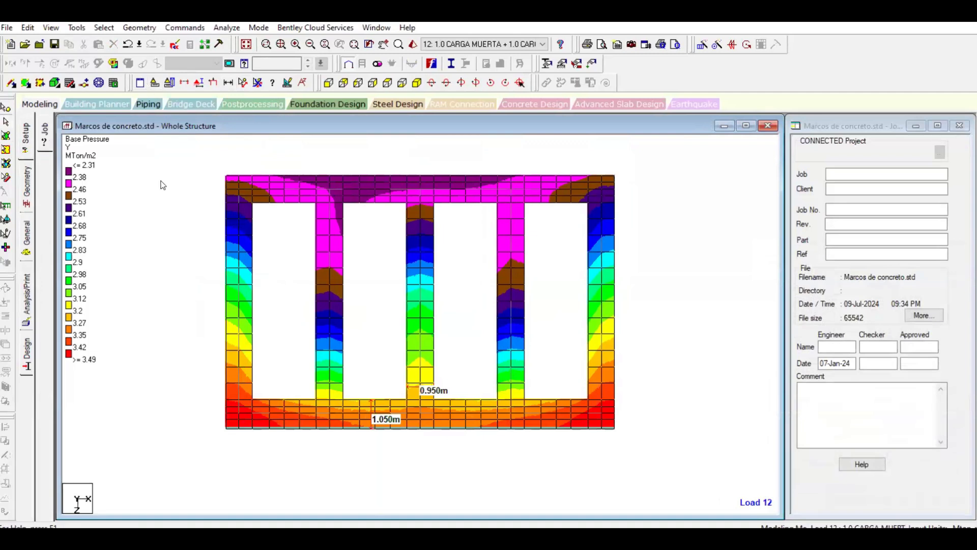
left_click(115, 66)
left_click(568, 231)
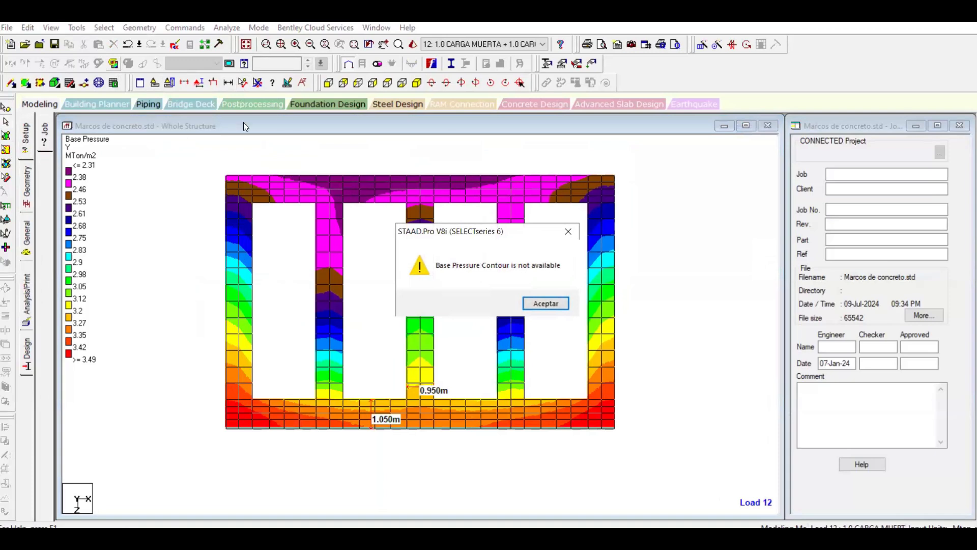
key("Return")
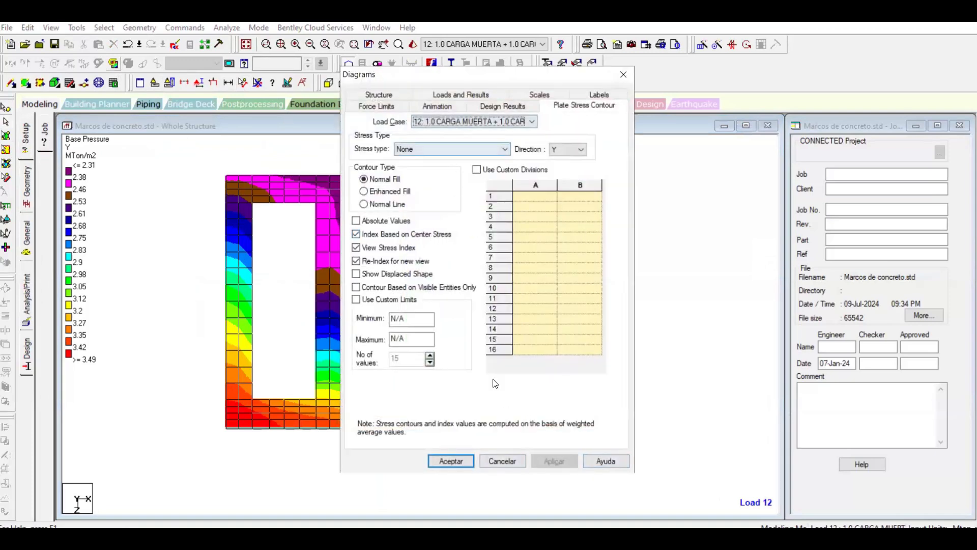
left_click(473, 461)
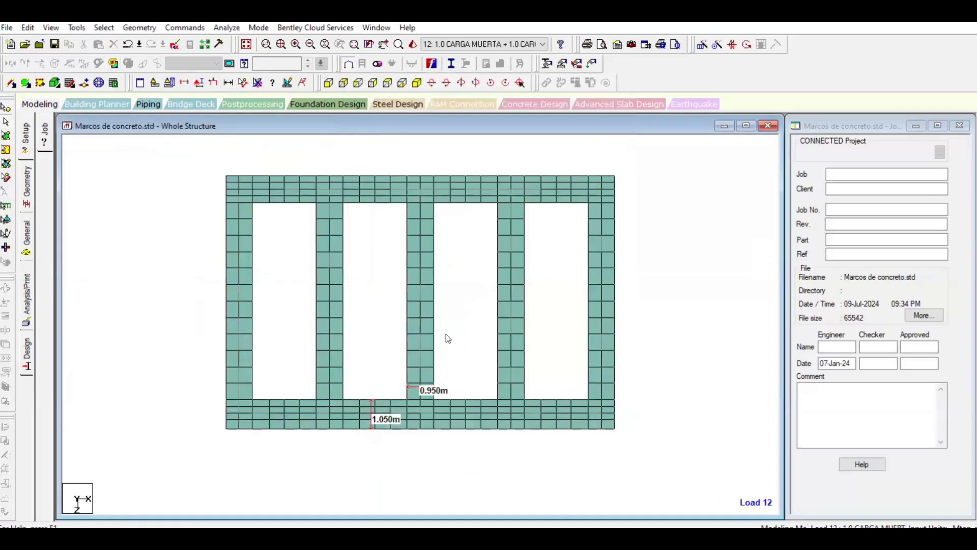
scroll(421, 387, "up", 2)
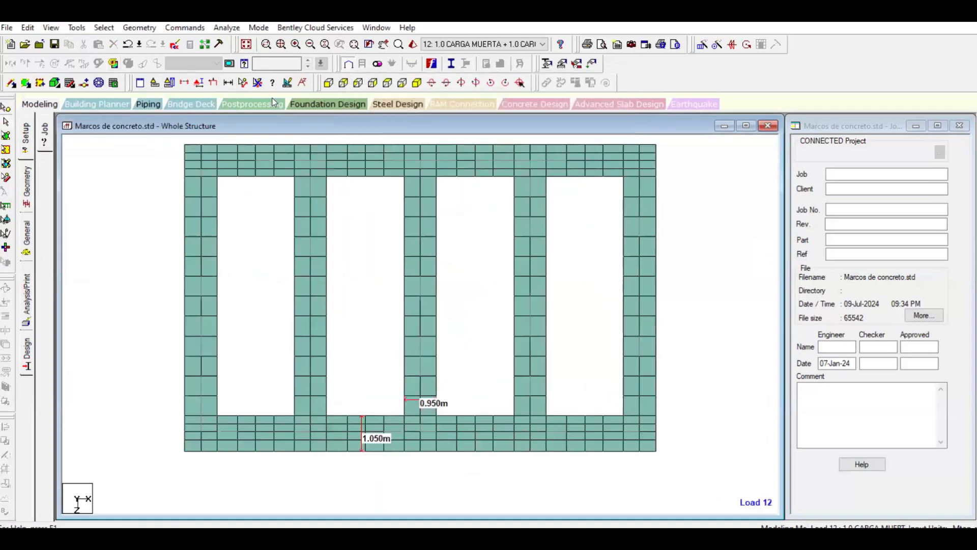
Dimension the widths of the near and far longitudinal strips between their edge nodes, within the bay beside the central transverse strip
left_click(243, 84)
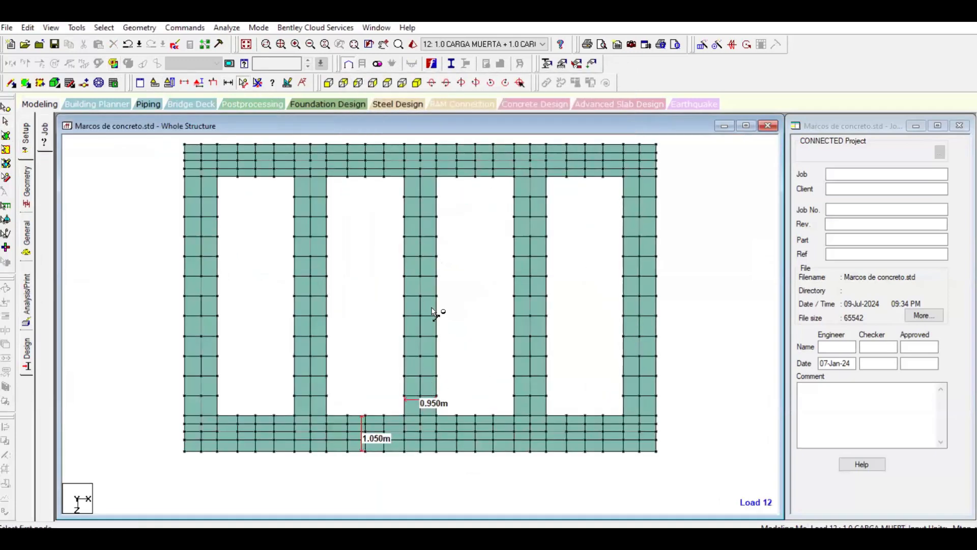
left_click(458, 416)
left_click(453, 452)
left_click(457, 177)
left_click(458, 145)
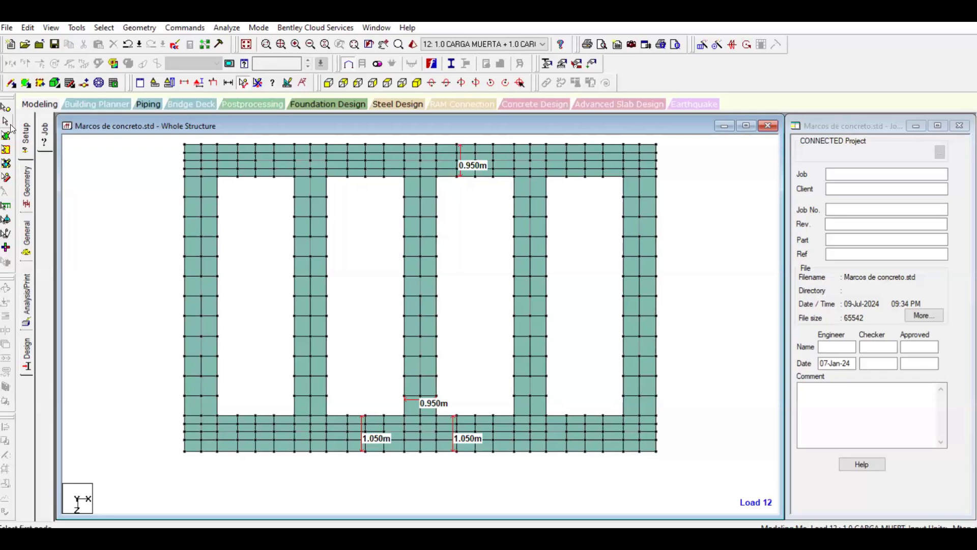
Move the inner edge nodes of the near longitudinal strip -0.1 m in Z, splitting any members they meet, and clear the selection
left_click(6, 109)
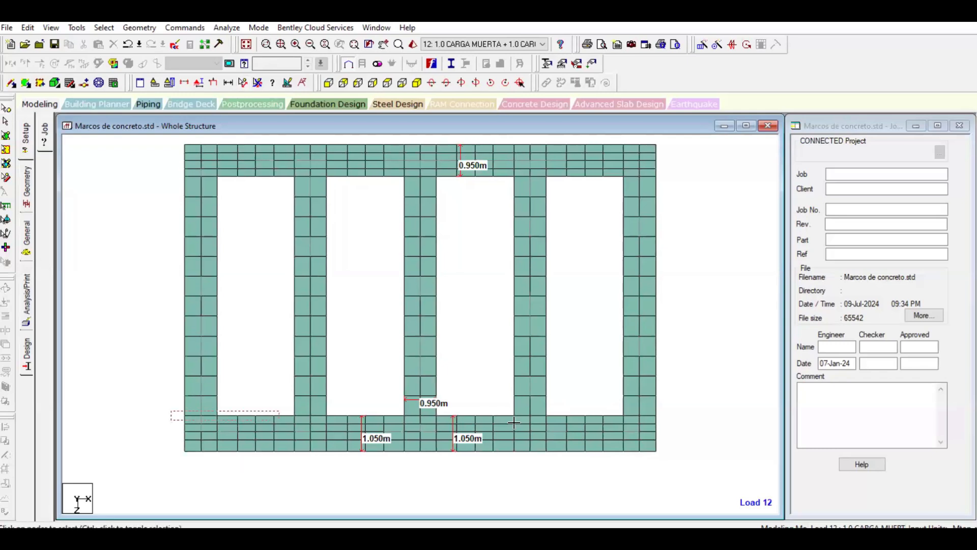
left_click_drag(673, 417, 175, 411)
right_click(692, 160)
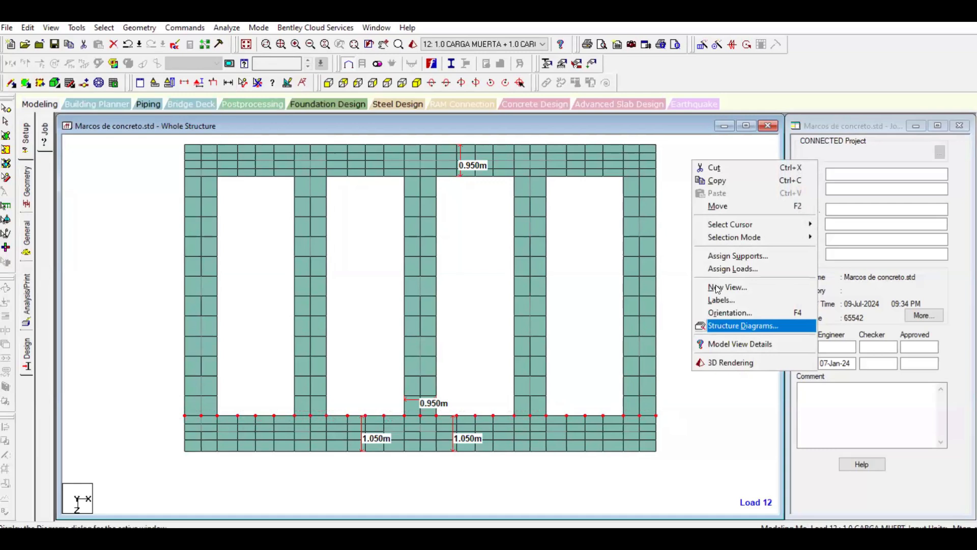
left_click(718, 206)
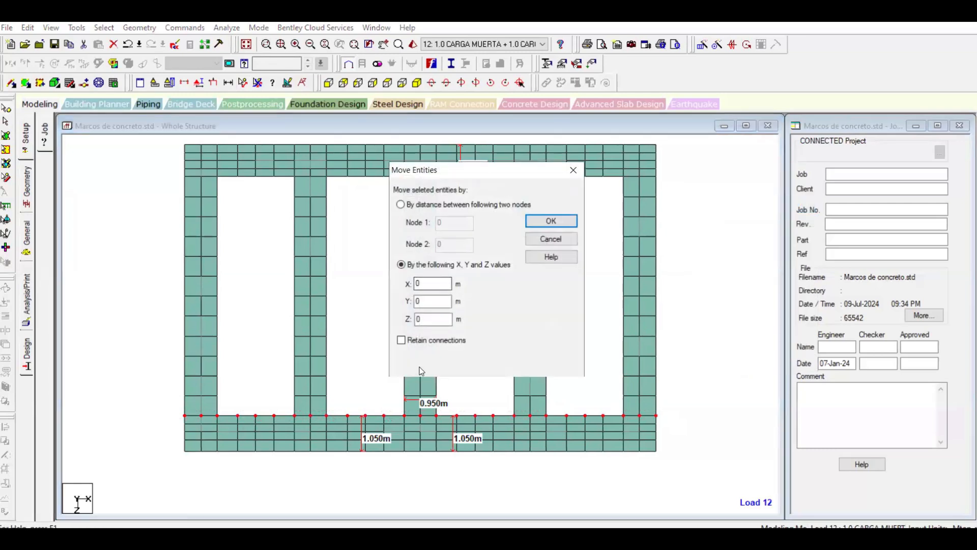
double_click(429, 319)
key("BackSpace")
type("-1")
key("Return")
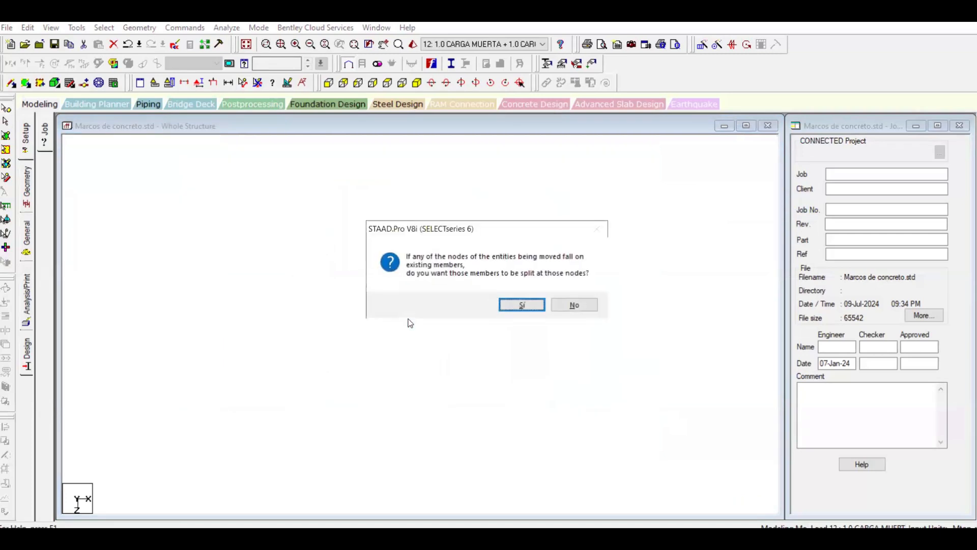
key("Return")
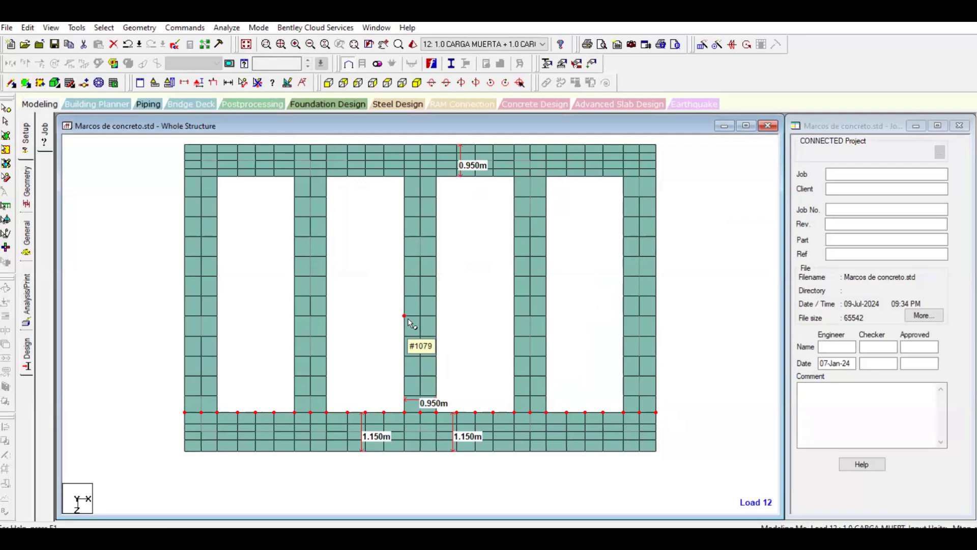
left_click(484, 275)
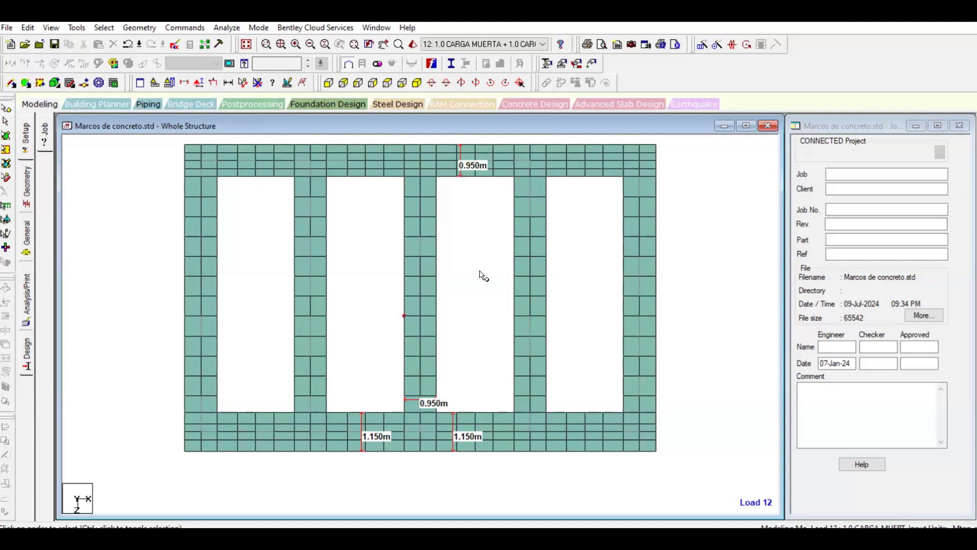
Run the analysis of the widened foundation model and close the run report, staying in Modeling mode
scroll(475, 418, "up", 1)
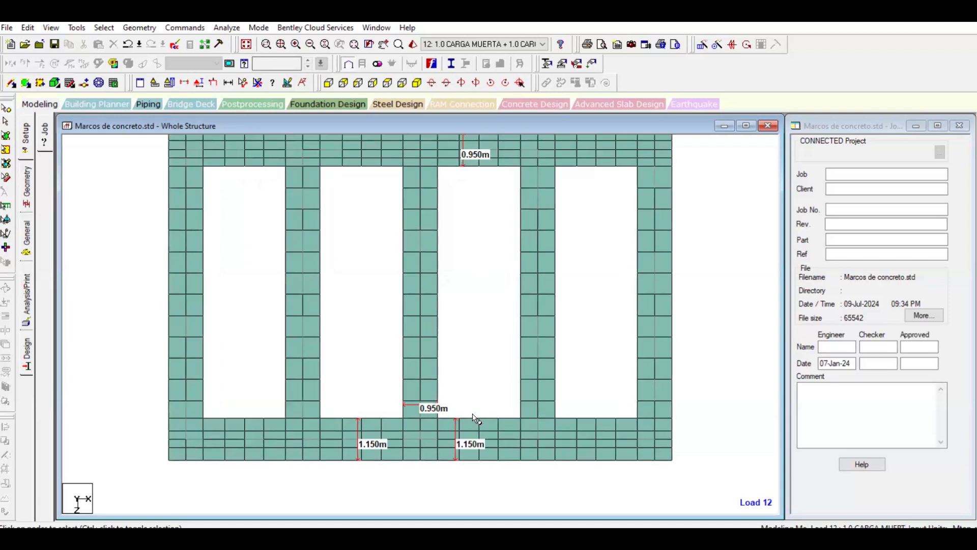
scroll(475, 417, "up", 1)
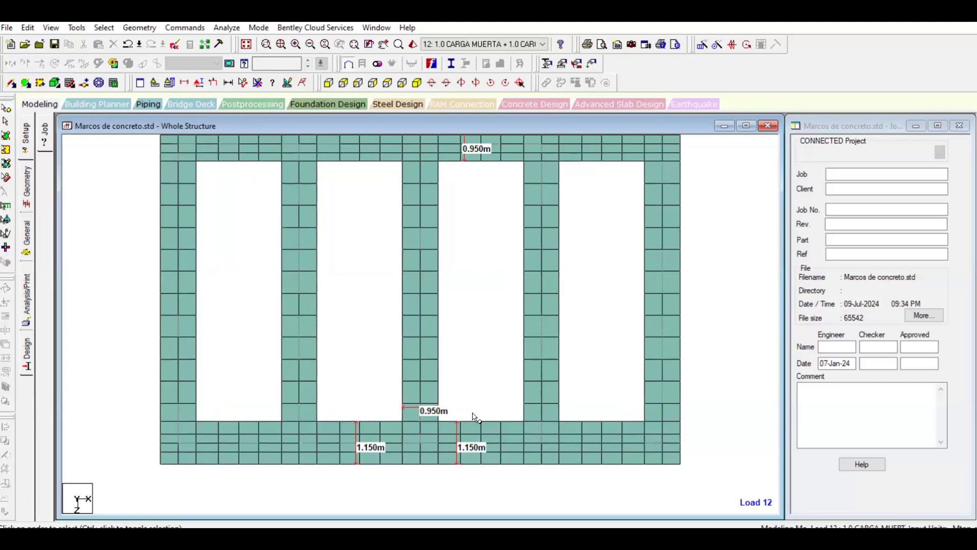
scroll(475, 418, "up", 1)
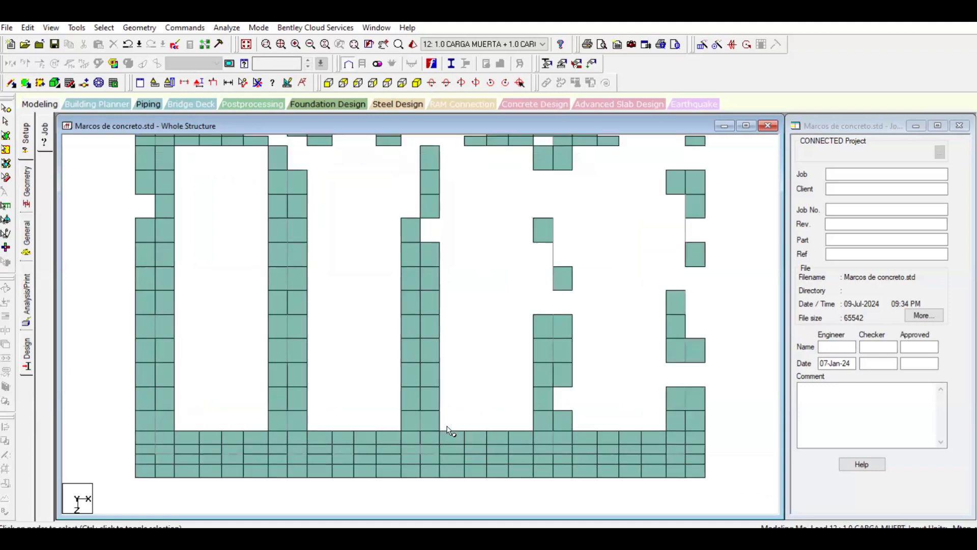
scroll(473, 390, "down", 2)
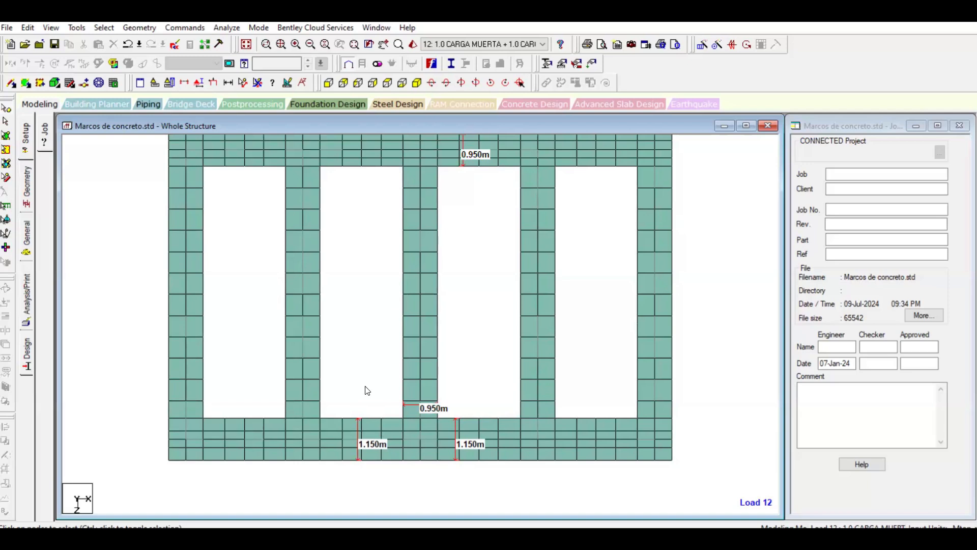
key("Return")
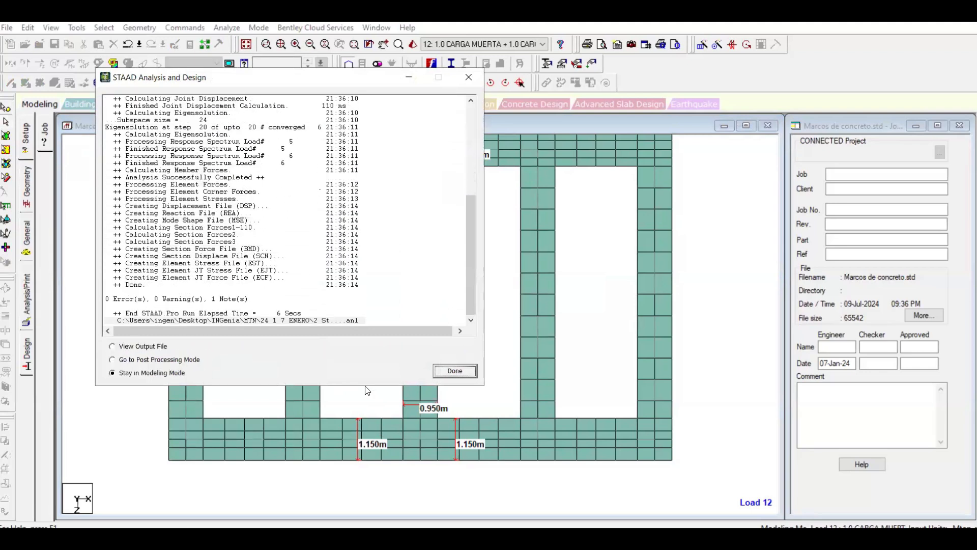
left_click(454, 371)
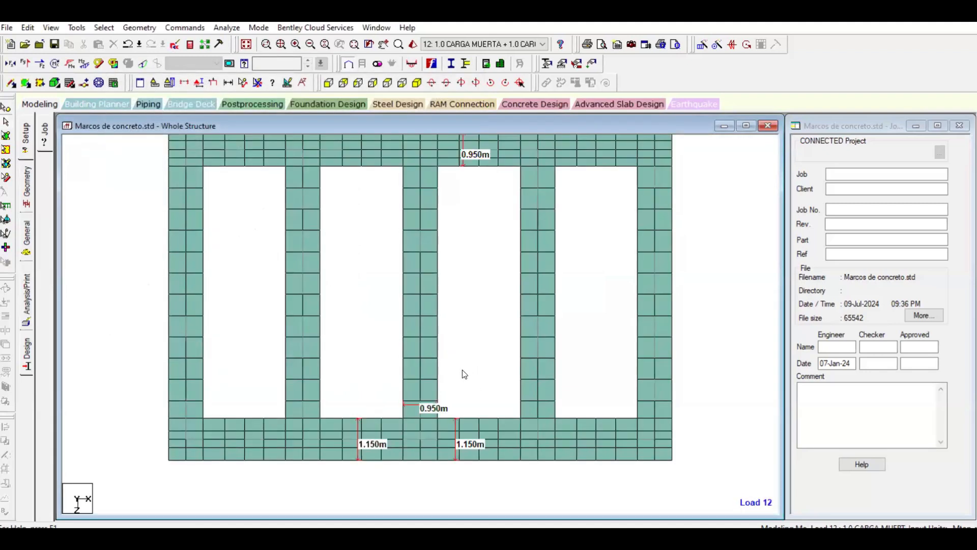
Show the isometric view and, in Postprocessing mode, apply a Base Pressure plate contour for load case 12
left_click(416, 83)
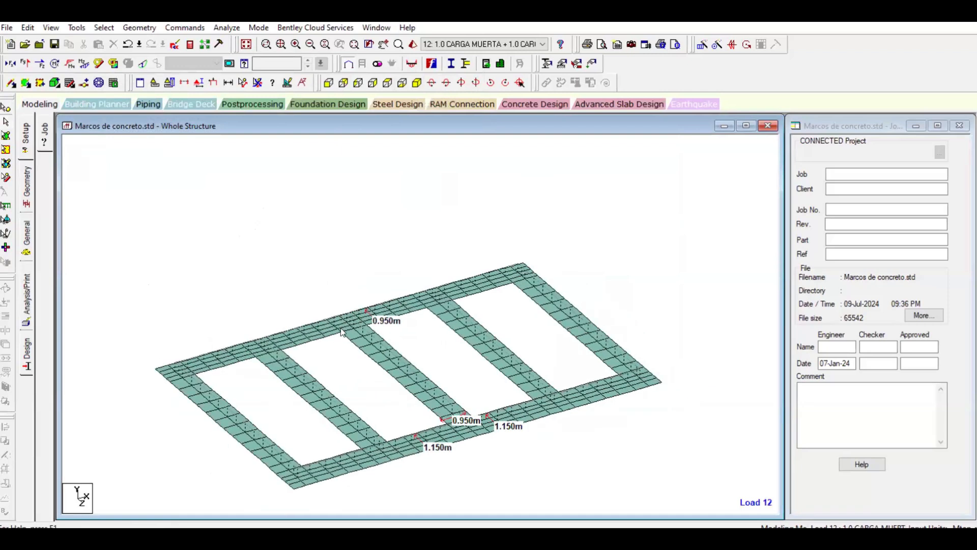
left_click(253, 104)
left_click(507, 374)
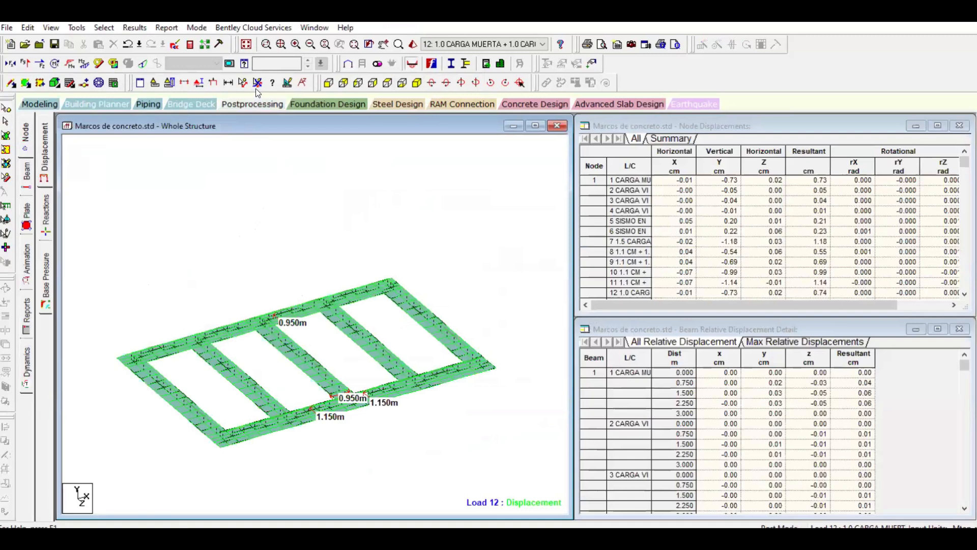
left_click(27, 217)
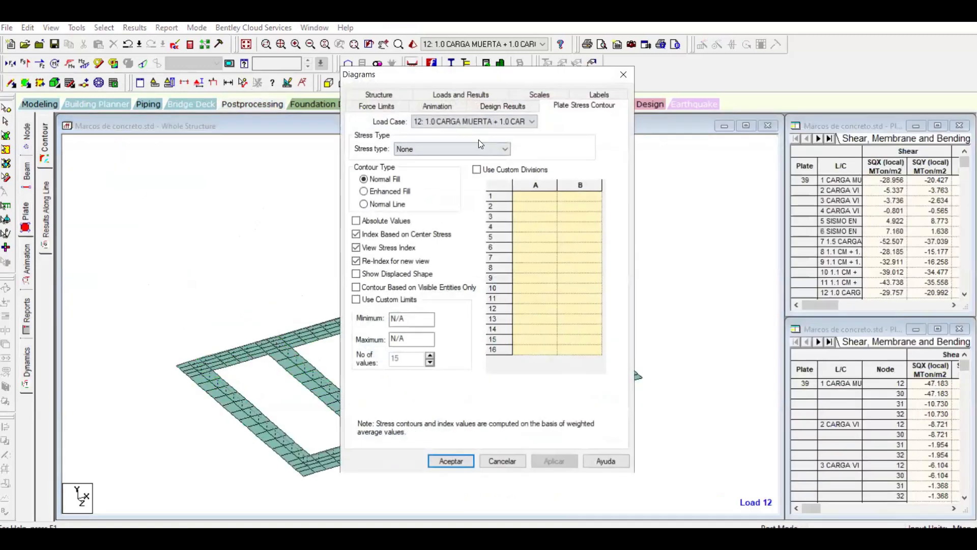
left_click(474, 122)
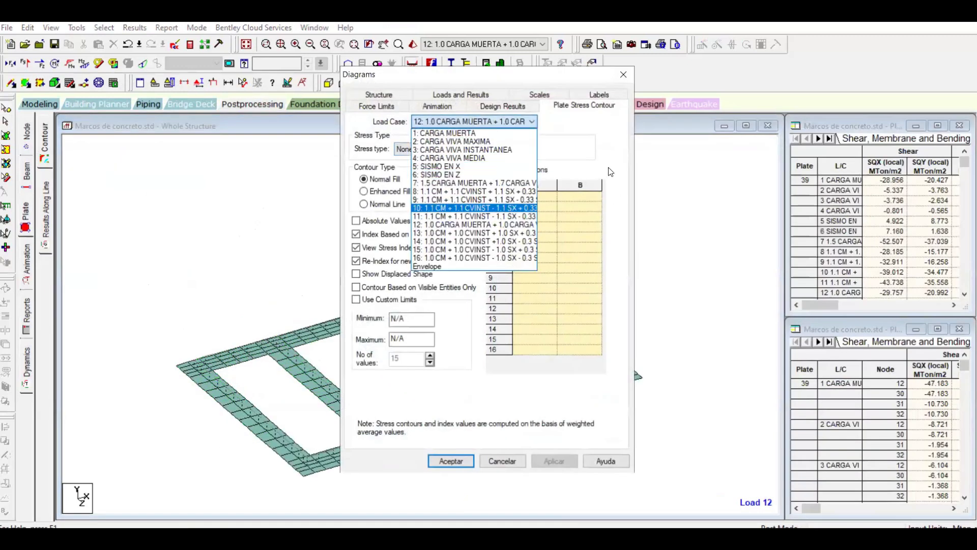
left_click(557, 152)
left_click(484, 148)
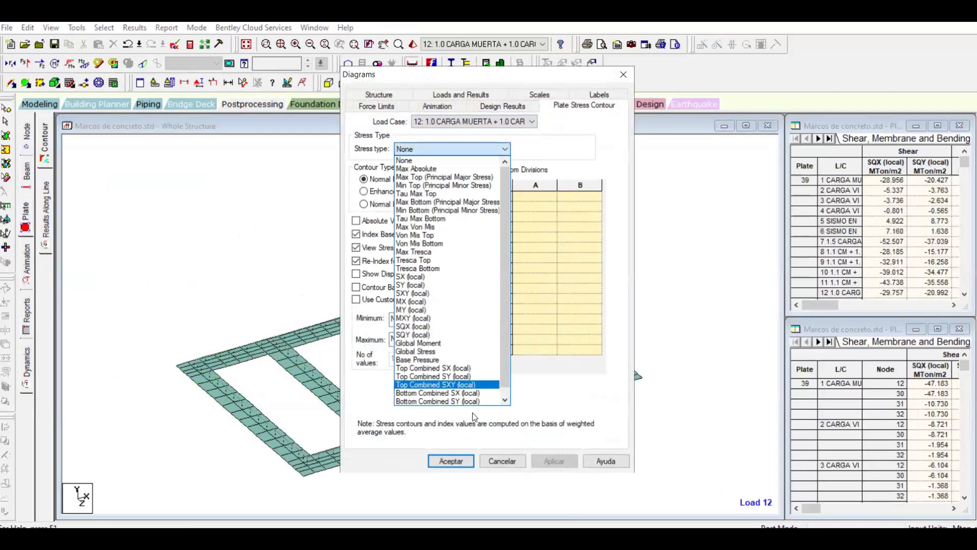
left_click(450, 360)
left_click(554, 461)
left_click(468, 463)
Examine the base pressure contour over the whole foundation grid against its legend, comparing the near and far longitudinal strips
middle_click_drag(441, 472, 469, 390)
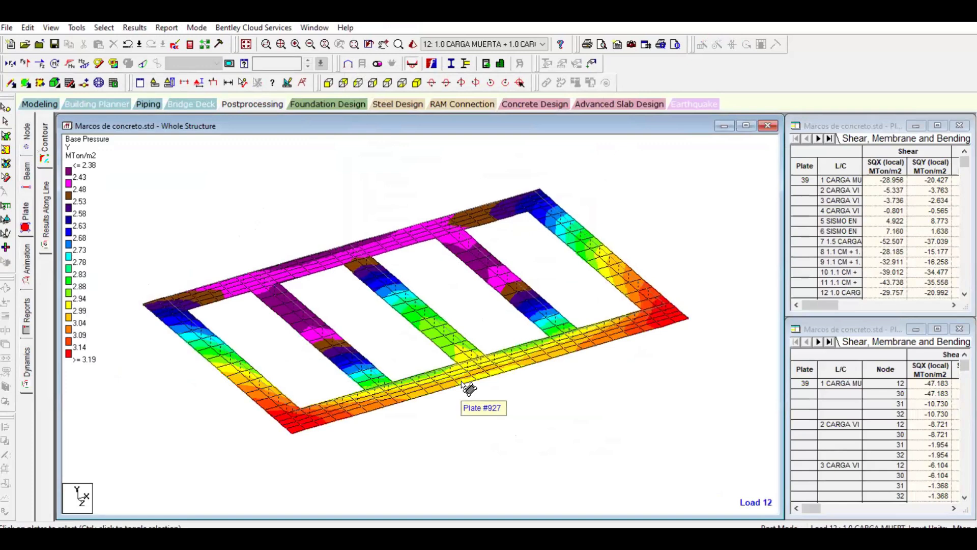
scroll(469, 388, "up", 2)
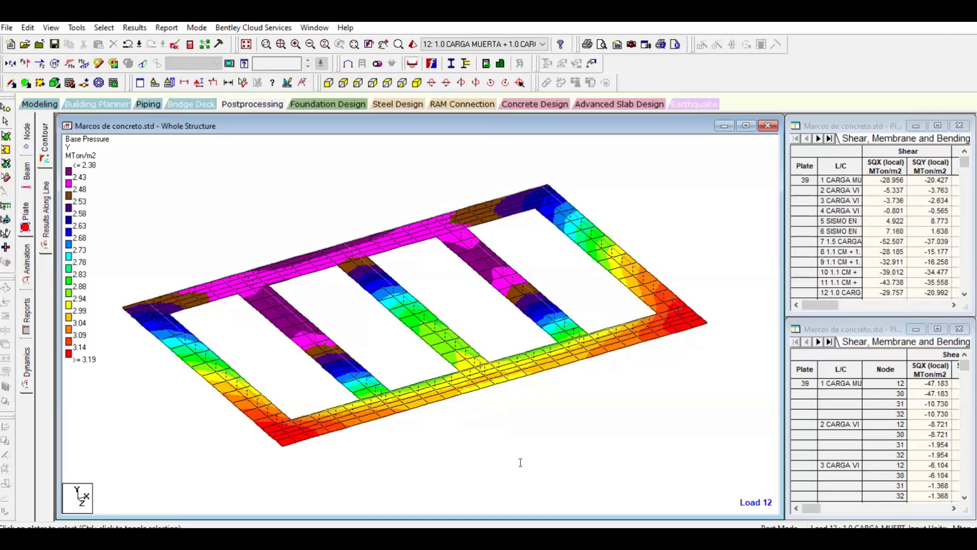
key("alt+Tab")
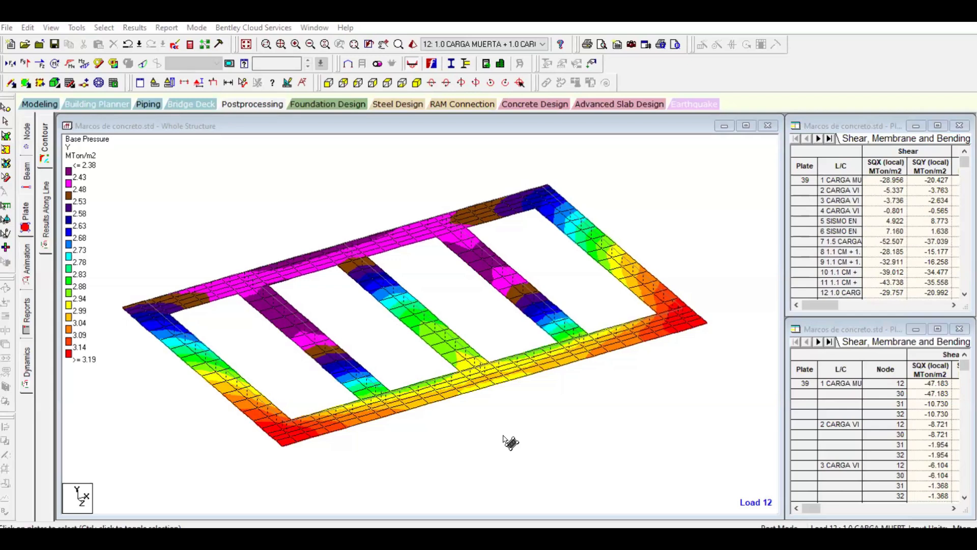
scroll(509, 442, "up", 1)
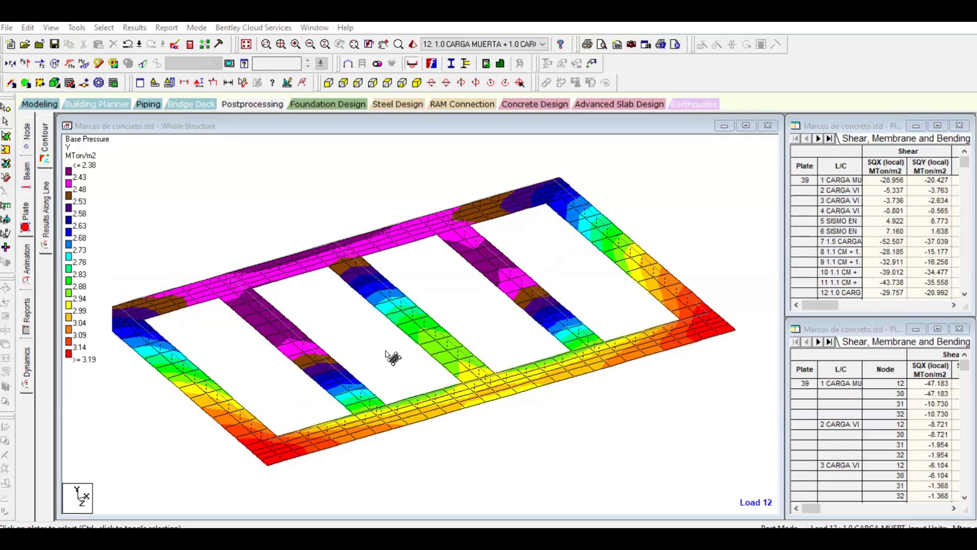
scroll(386, 351, "down", 1)
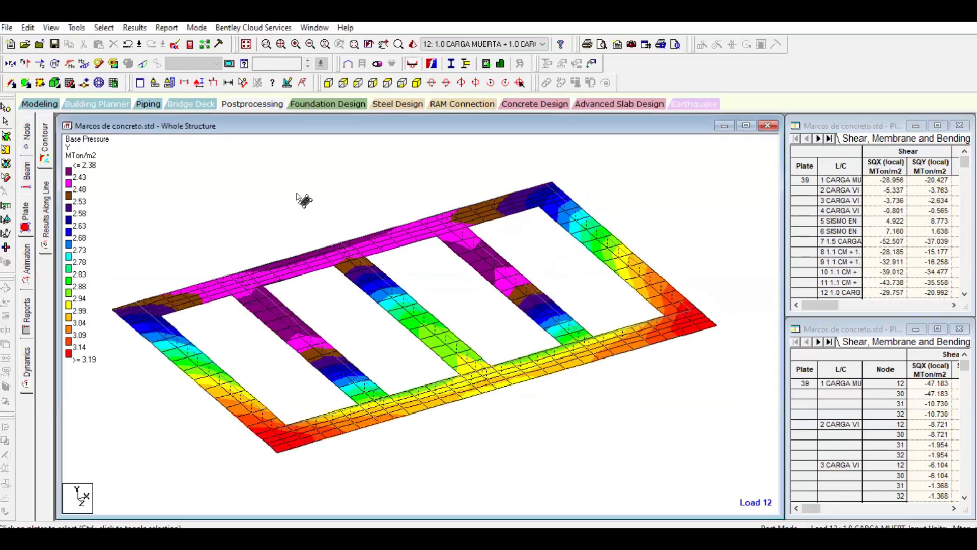
Show the foundation in plan view and remove the base pressure contour by setting the plate stress type to None
left_click(389, 84)
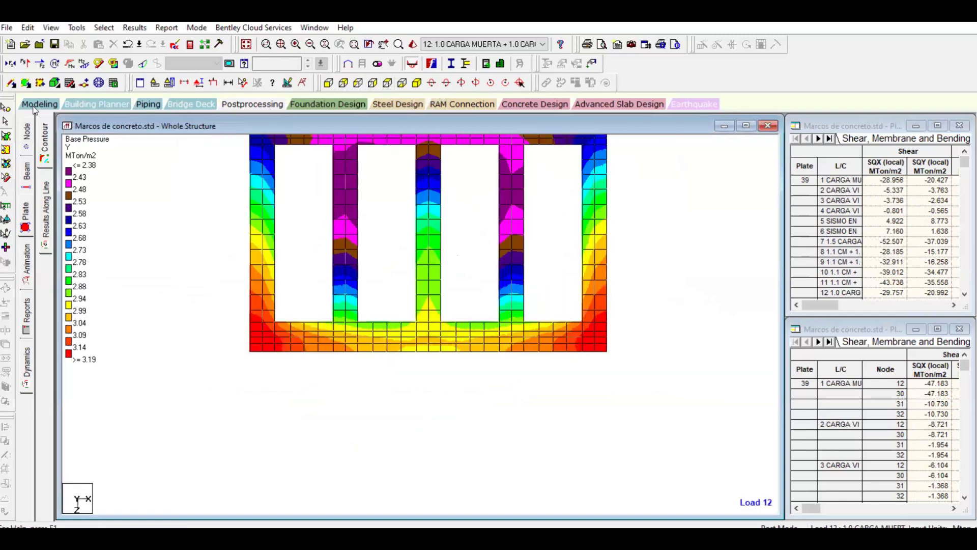
left_click(39, 104)
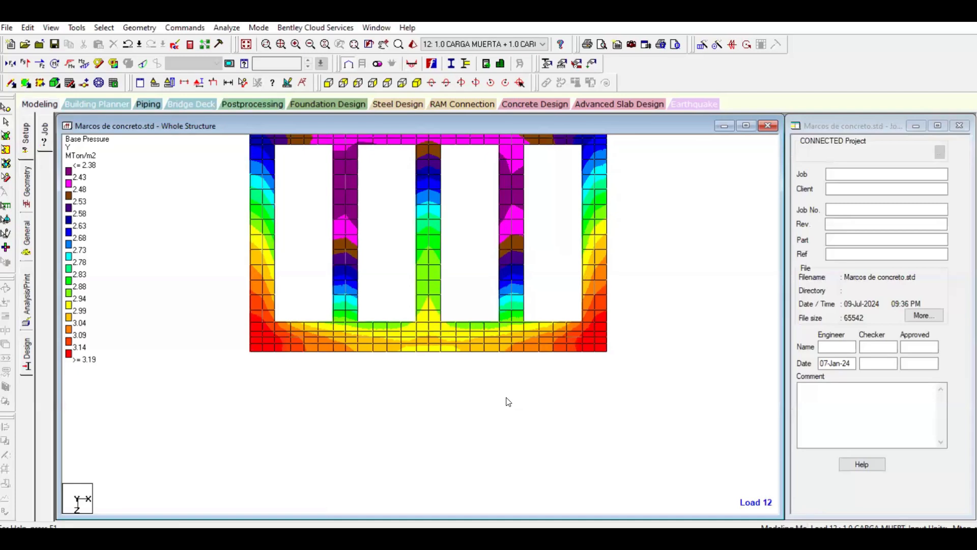
key("alt+Tab")
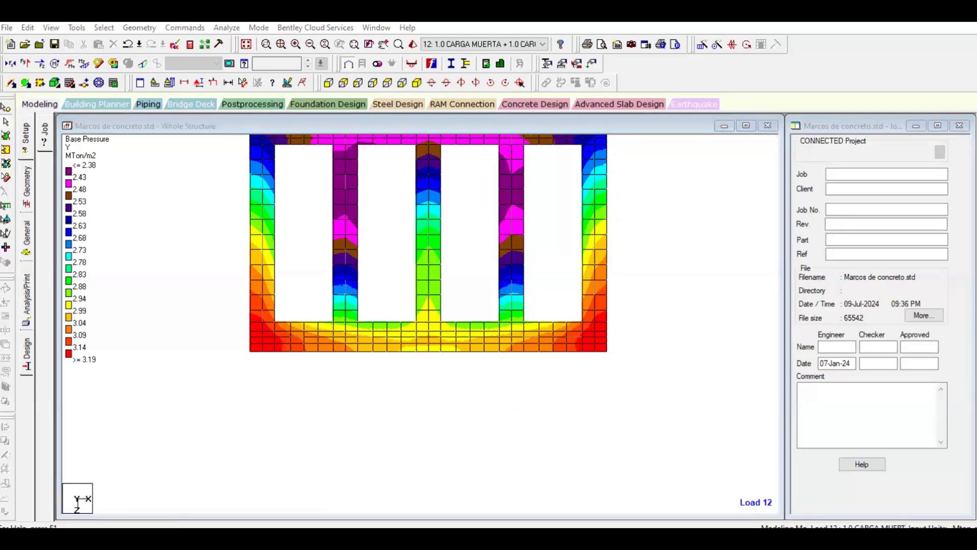
left_click(273, 455)
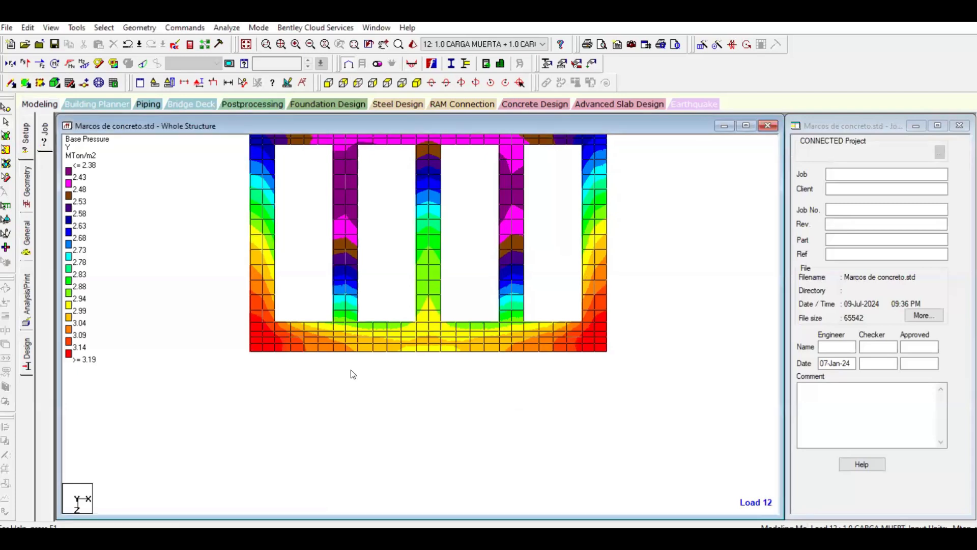
left_click(623, 292)
middle_click_drag(478, 295, 477, 349)
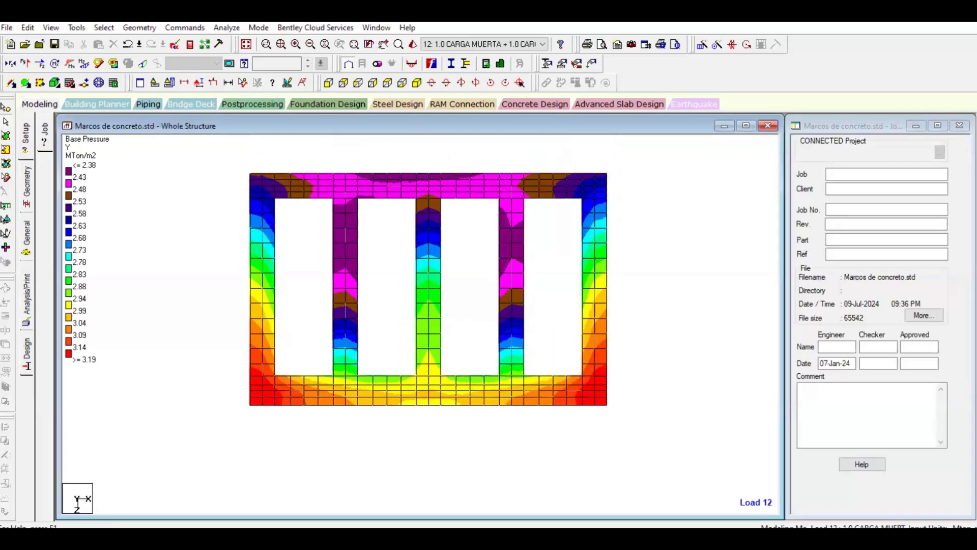
left_click(120, 70)
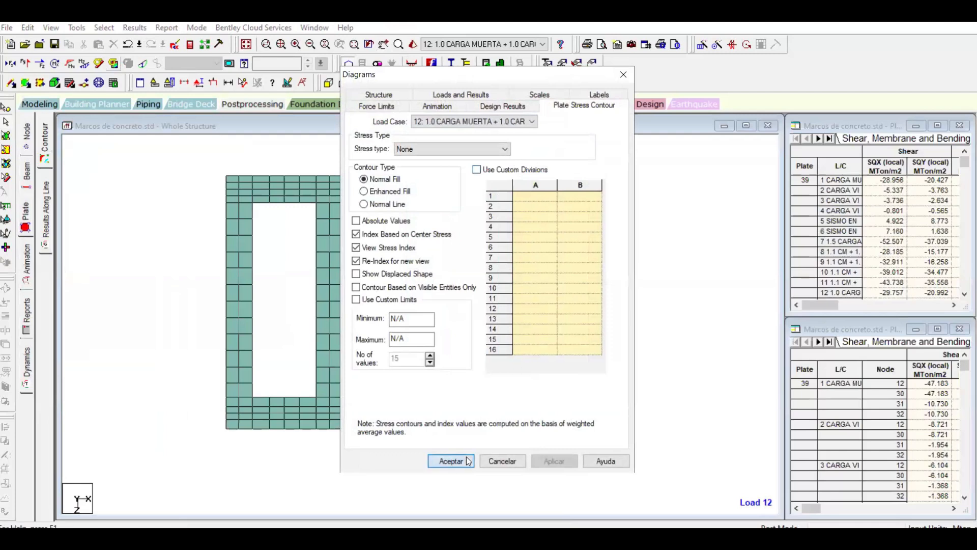
left_click(450, 461)
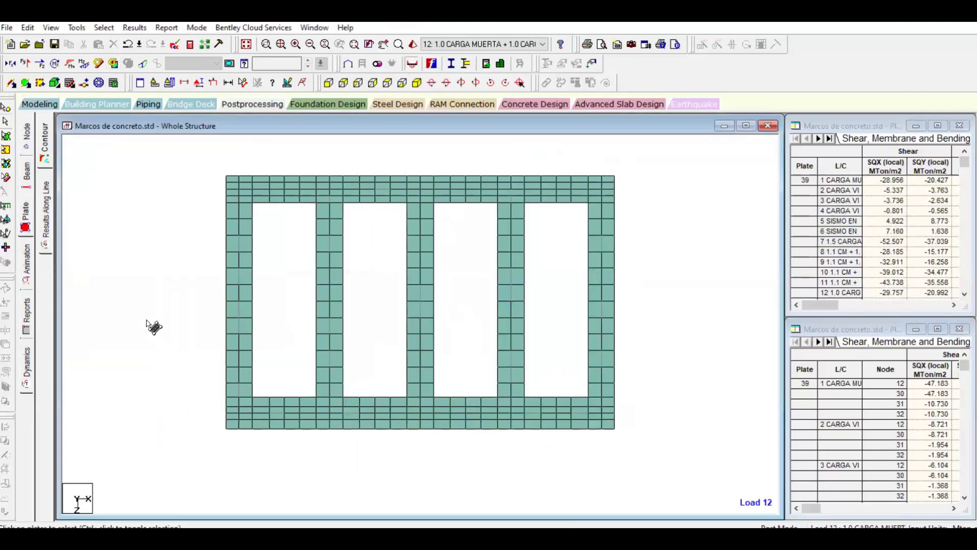
Dimension the near longitudinal strip's width between its edge nodes in the first and second bays
left_click(243, 83)
left_click(299, 396)
left_click(298, 429)
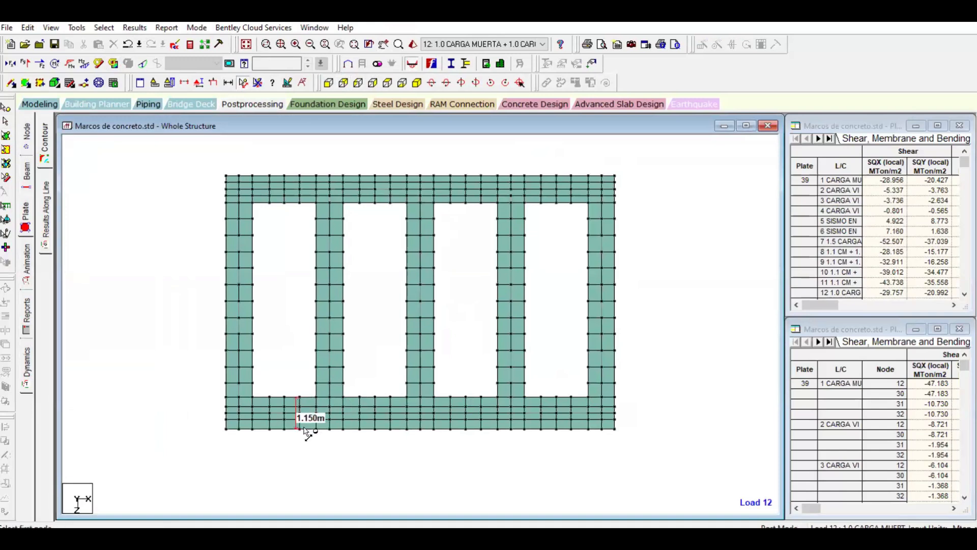
left_click(359, 397)
left_click(358, 429)
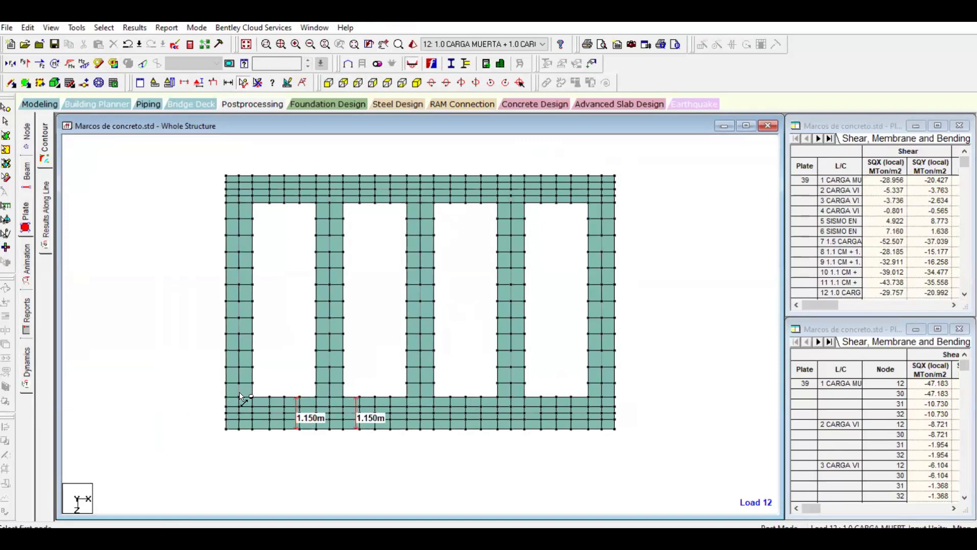
Move the row of nodes along the near longitudinal strip's inner edge by -0.1 m in Z
left_click(6, 108)
left_click_drag(218, 392, 634, 399)
right_click(640, 346)
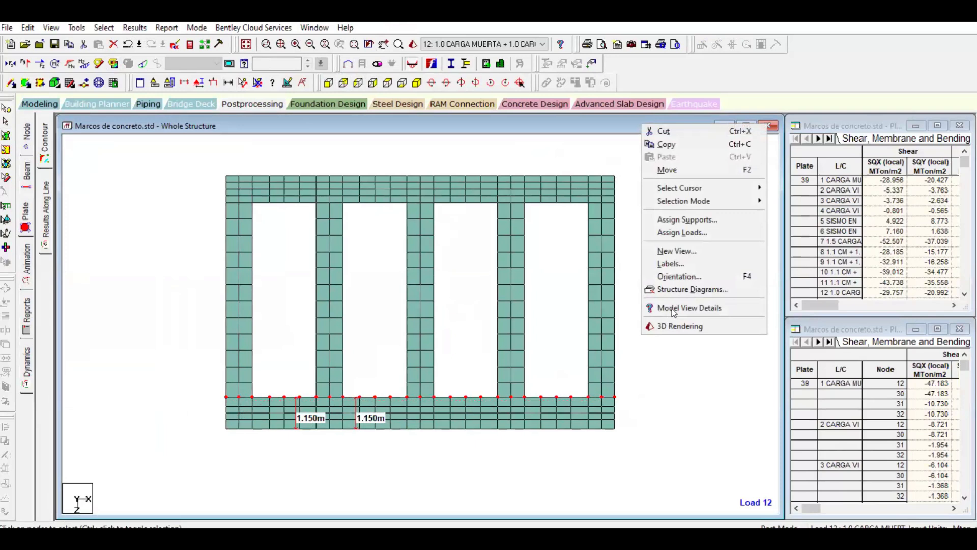
left_click(678, 173)
left_click_drag(427, 317, 400, 311)
type("-")
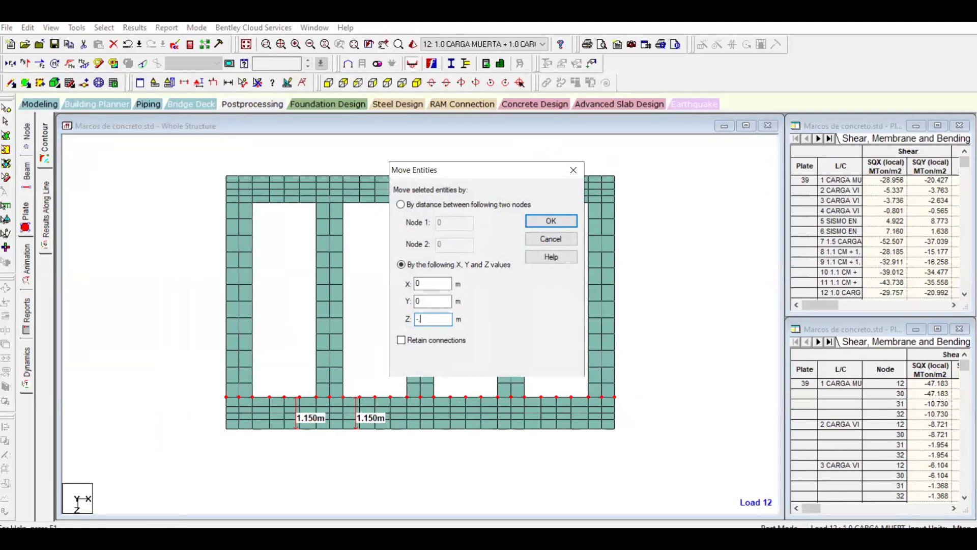
type("1")
key("Return")
key("Return")
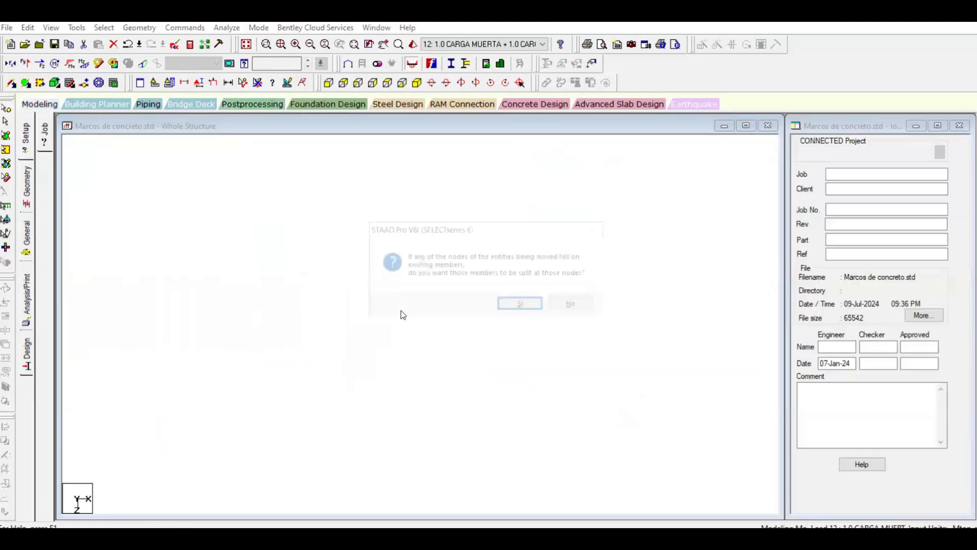
key("Return")
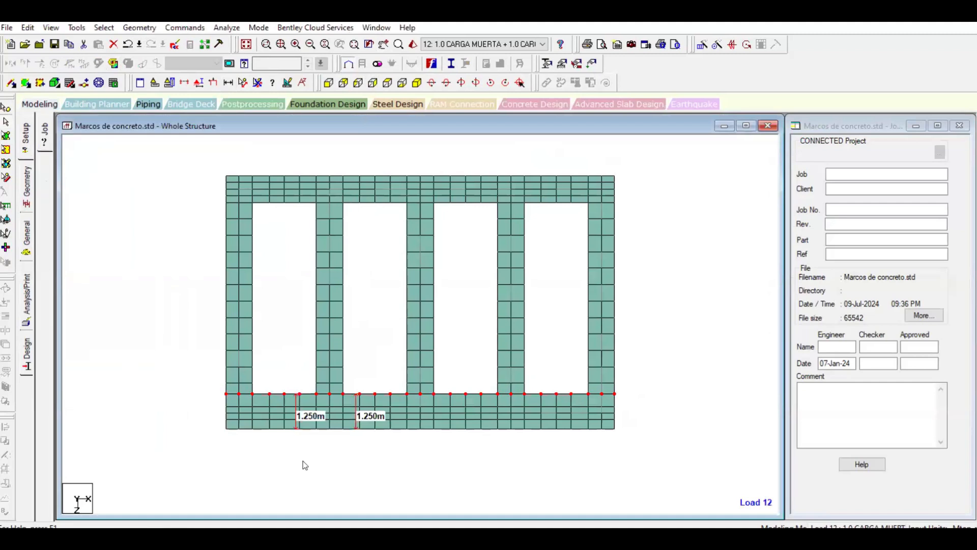
Move the row of nodes along the near longitudinal strip's outer edge by 0.1 m in Z
left_click_drag(215, 446, 631, 440)
left_click(7, 108)
left_click_drag(199, 443, 626, 427)
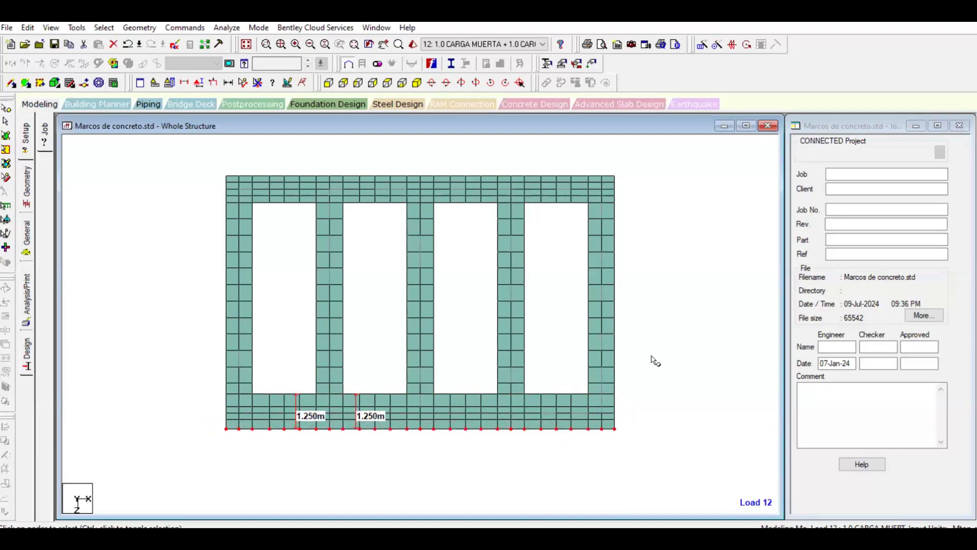
right_click(654, 360)
left_click(674, 190)
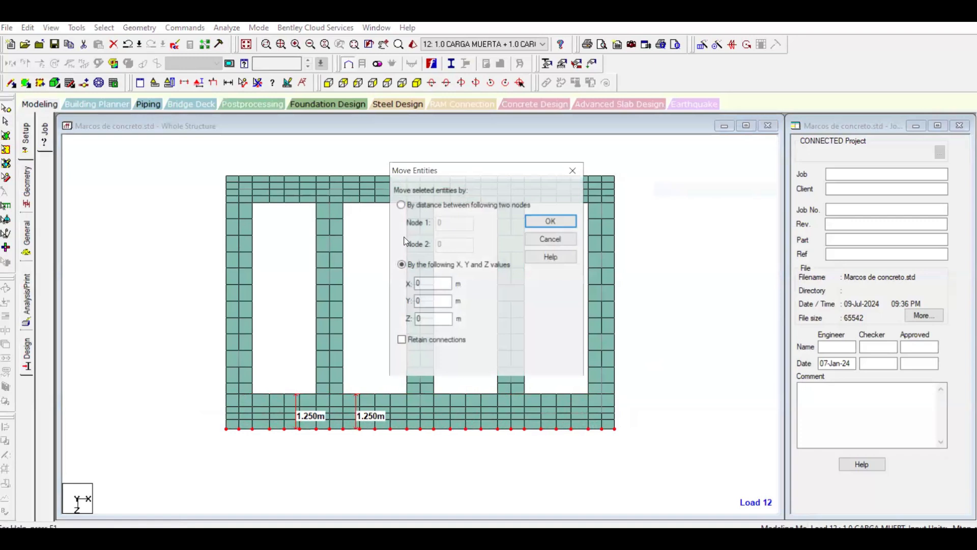
double_click(433, 319)
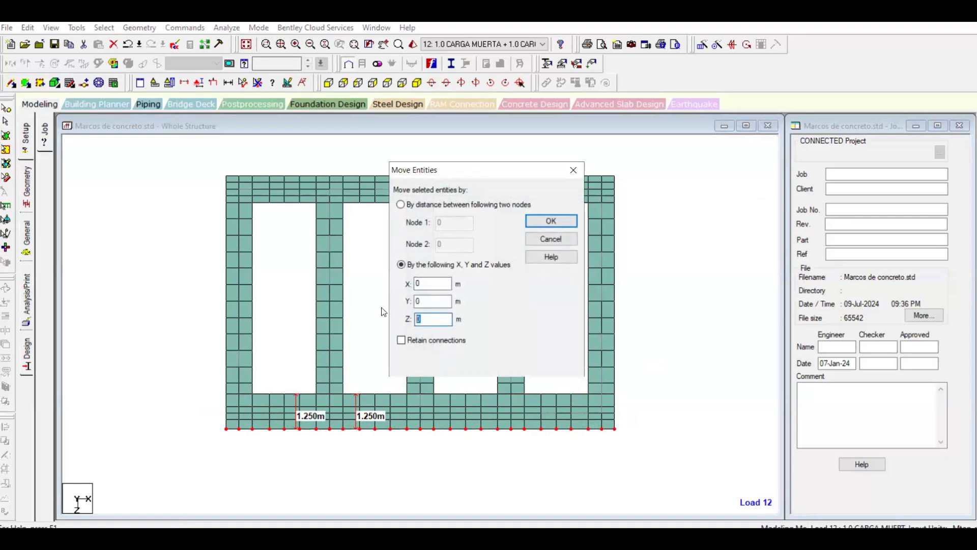
type(".1")
key("Return")
key("Return")
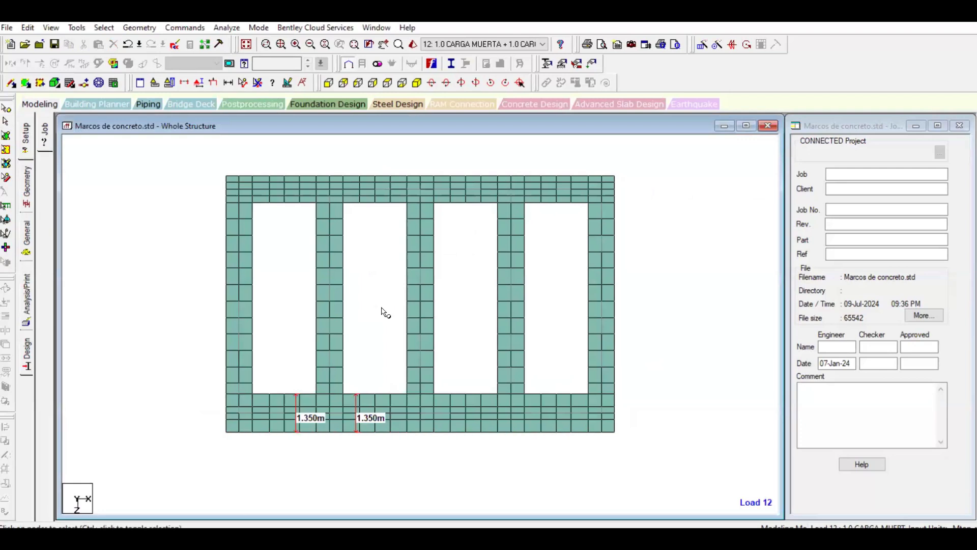
Remove the strip's width dimensions in the isometric view and rerun the analysis, staying in modeling mode
left_click(417, 84)
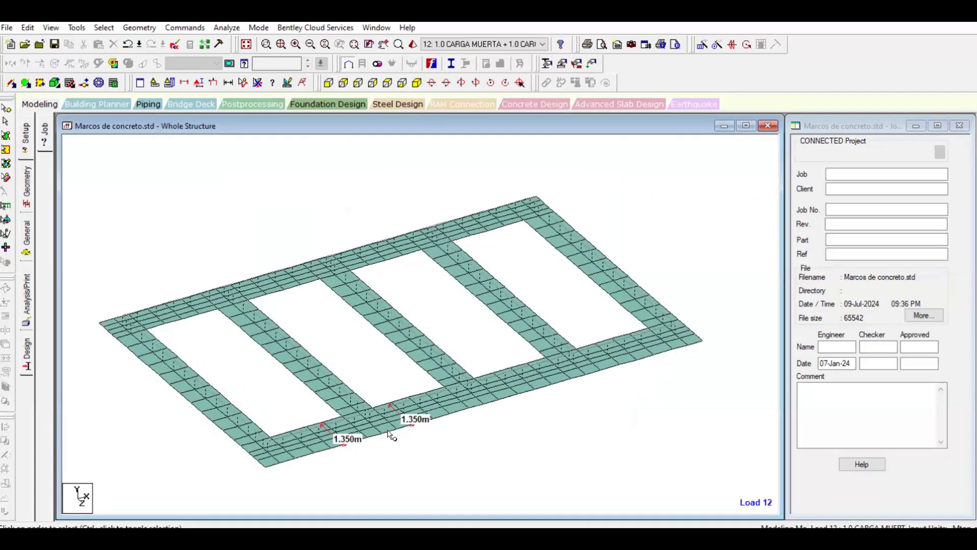
left_click(258, 83)
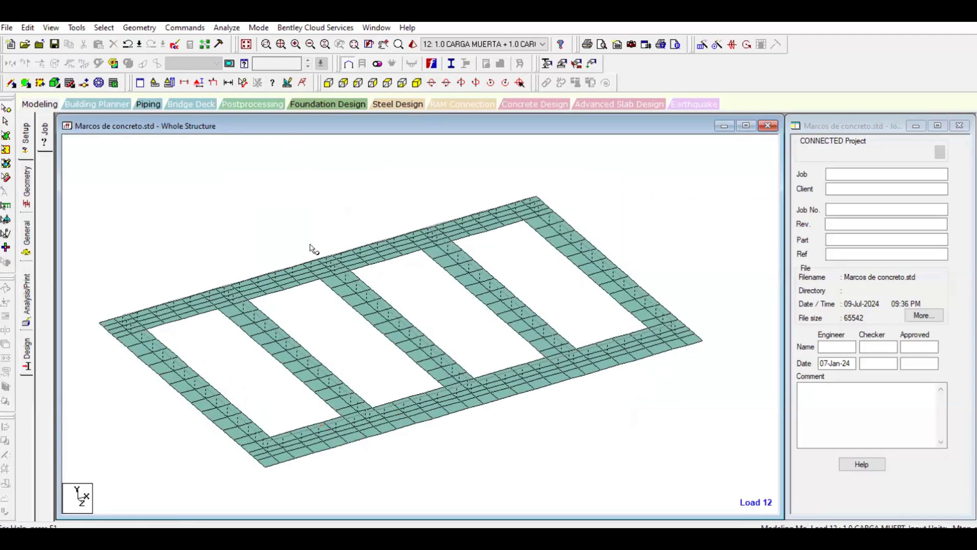
key("ctrl+F5")
key("Return")
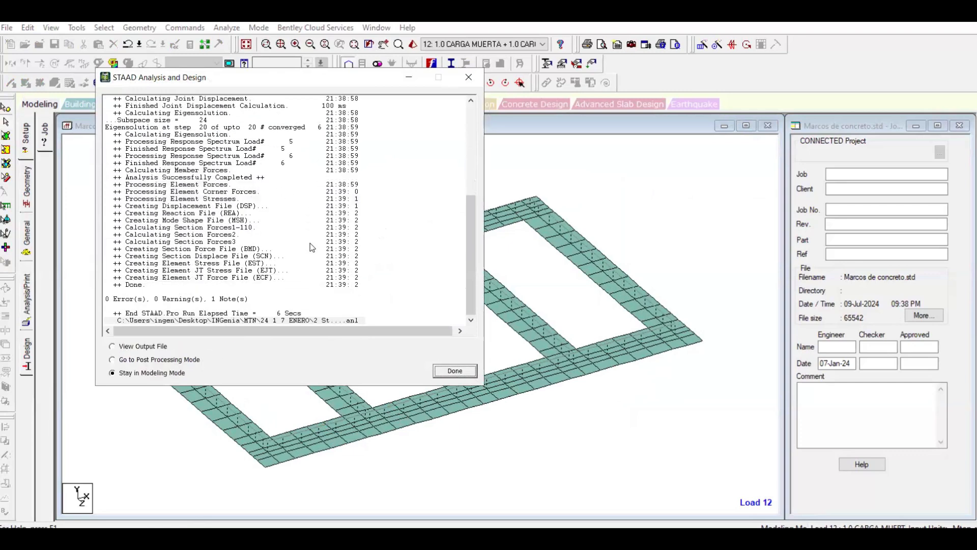
left_click(468, 75)
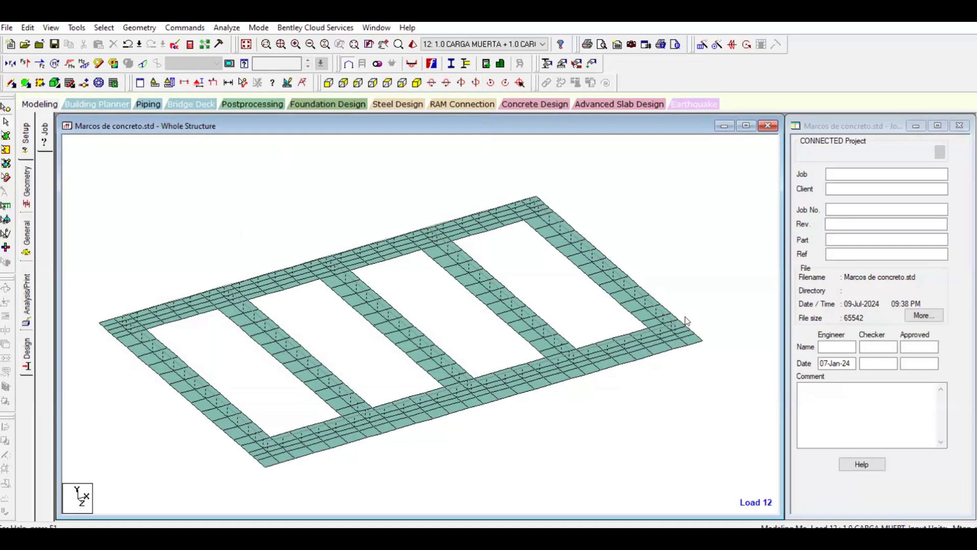
In Postprocessing mode, keep all load cases selected and apply a Base Pressure plate contour in direction Y for load case 12
left_click(256, 104)
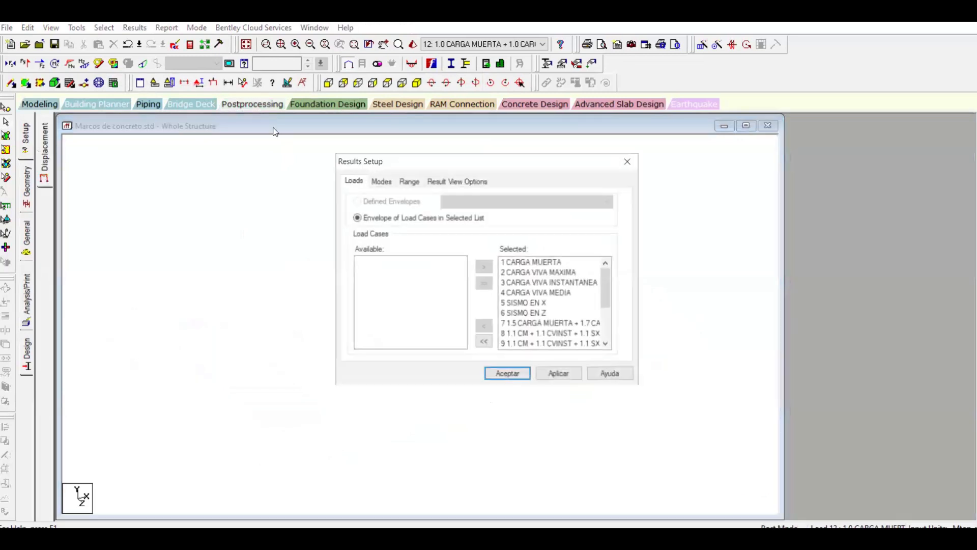
left_click(515, 378)
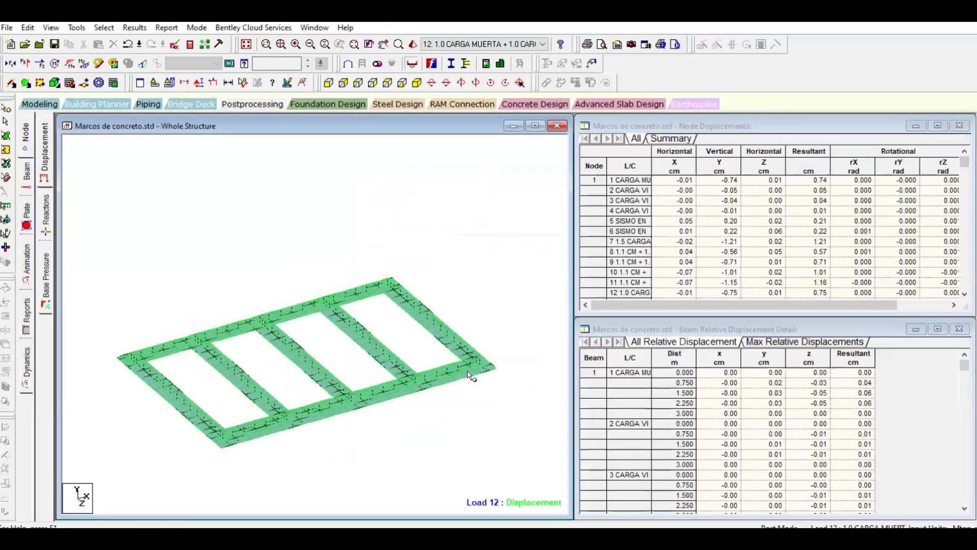
left_click(26, 219)
left_click(464, 149)
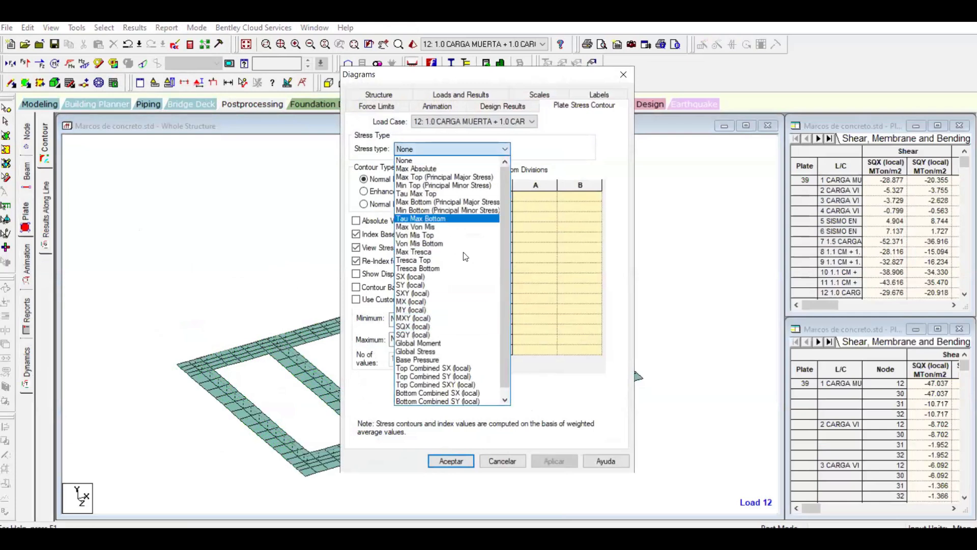
left_click(464, 358)
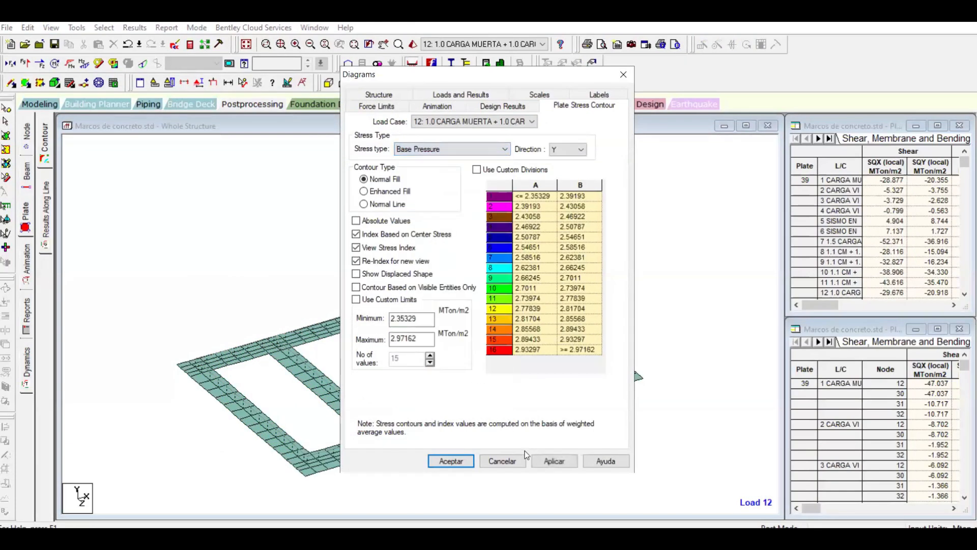
left_click(548, 458)
left_click(451, 462)
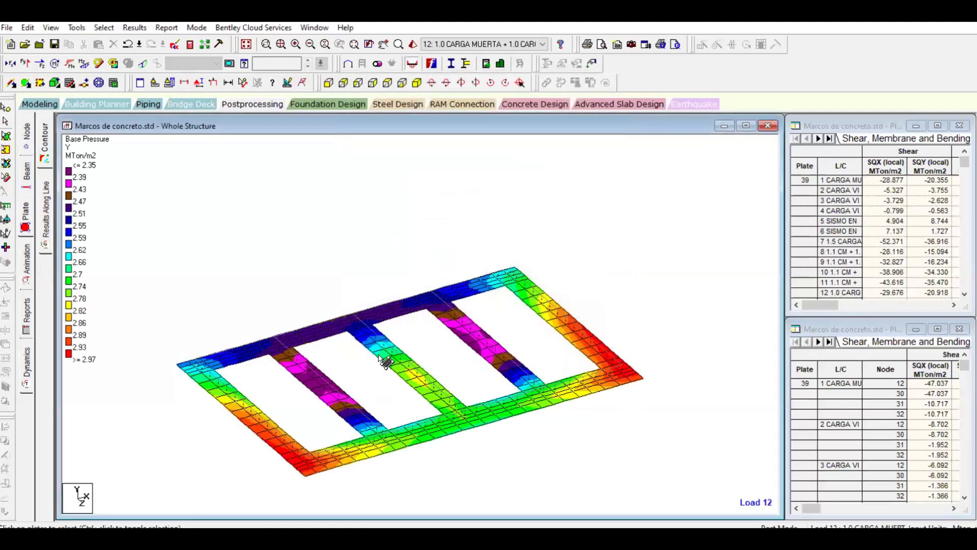
Examine the base pressure contour of the foundation grid against its legend in plan and isometric views
left_click(387, 83)
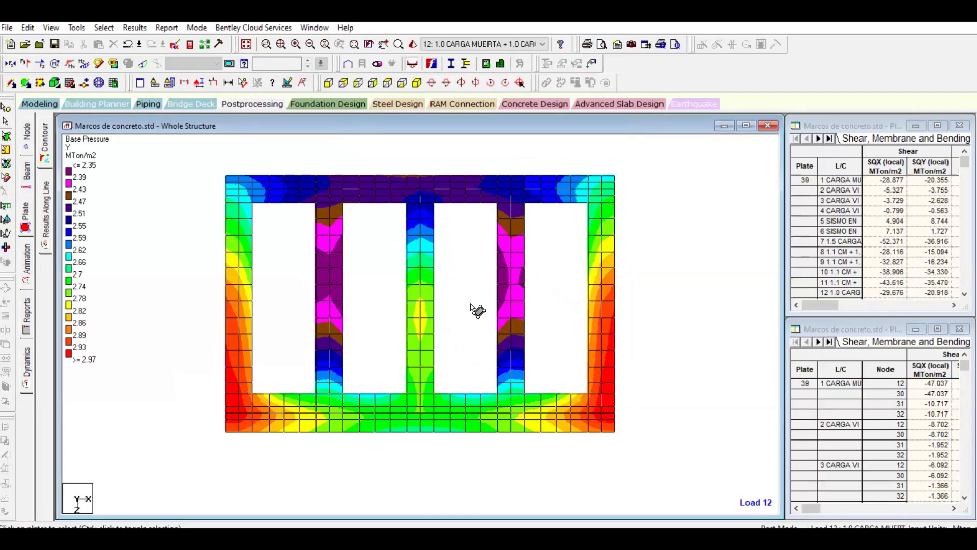
scroll(394, 362, "up", 1)
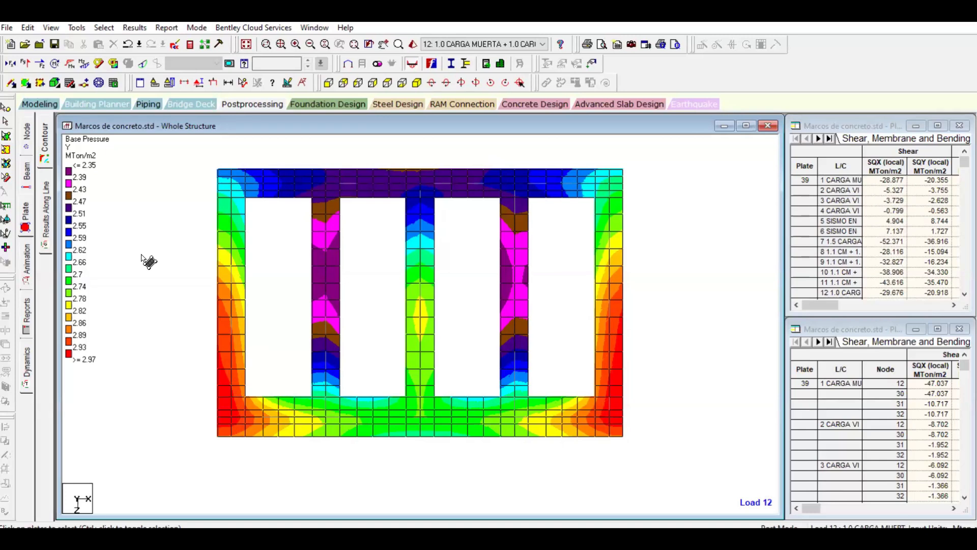
left_click(417, 83)
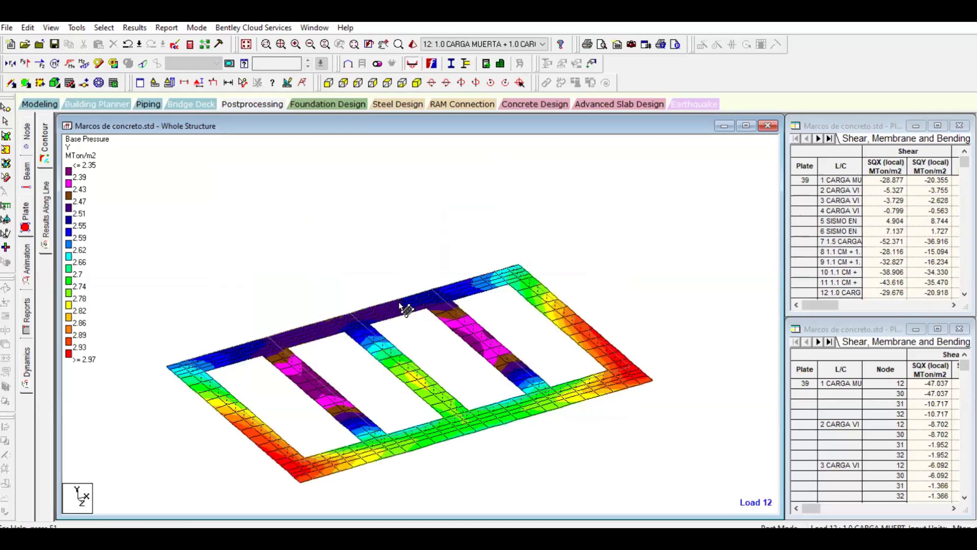
middle_click_drag(367, 351, 374, 312)
scroll(375, 312, "up", 1)
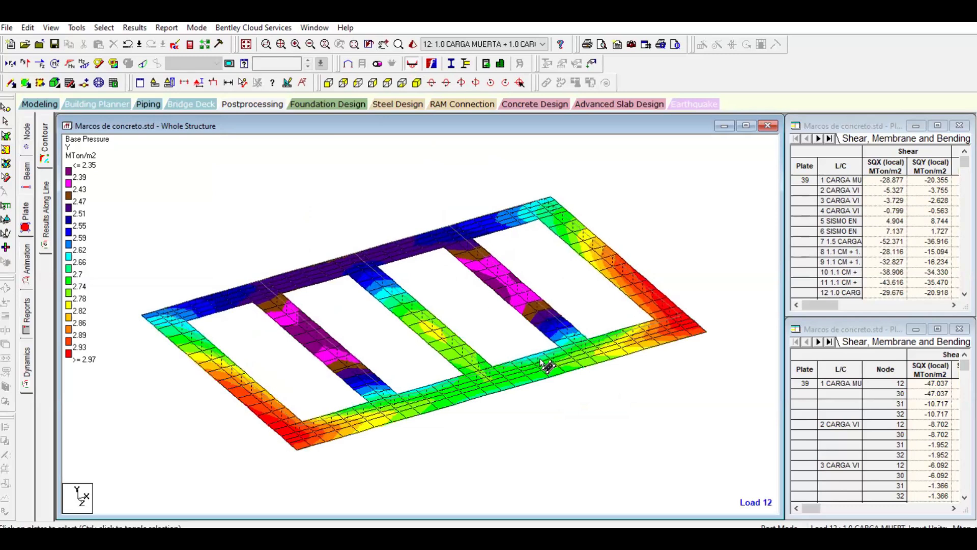
scroll(408, 339, "up", 1)
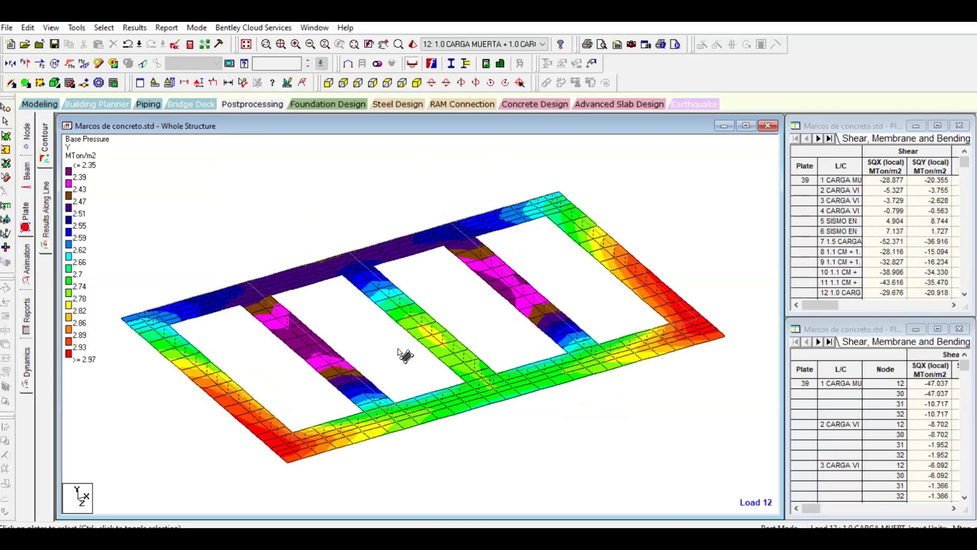
scroll(402, 353, "down", 1)
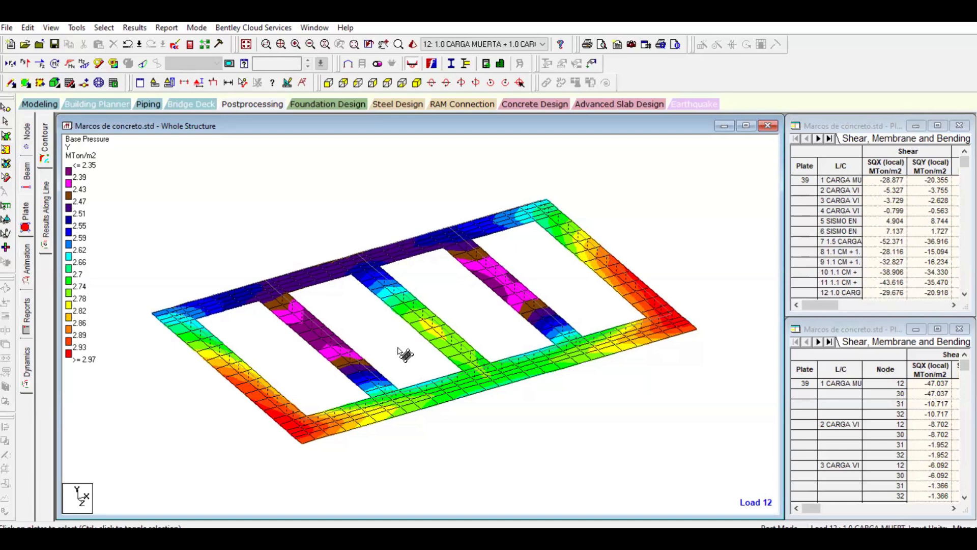
Switch to the geotechnical report PDF in Edge and examine Table 4's maximum contact pressure and MRV columns
scroll(407, 357, "up", 1)
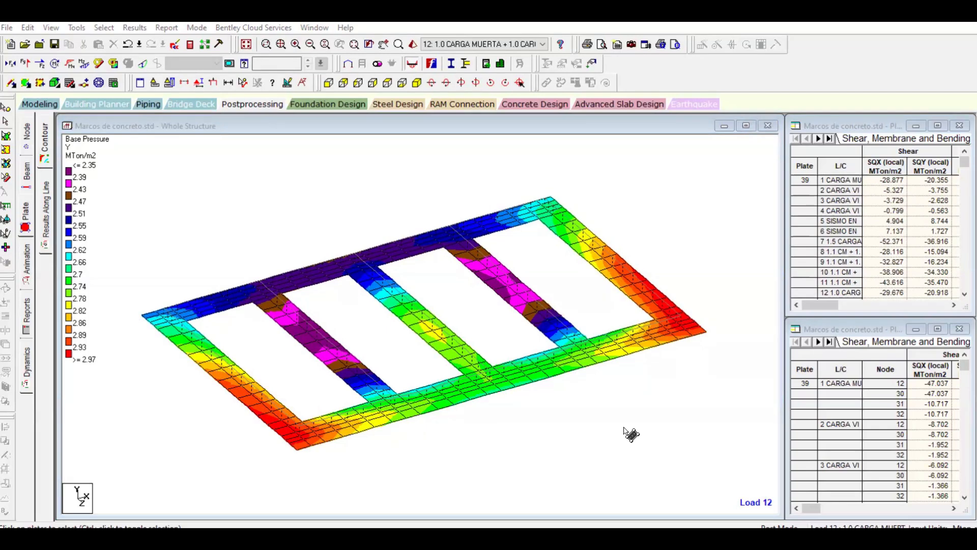
left_click(258, 448)
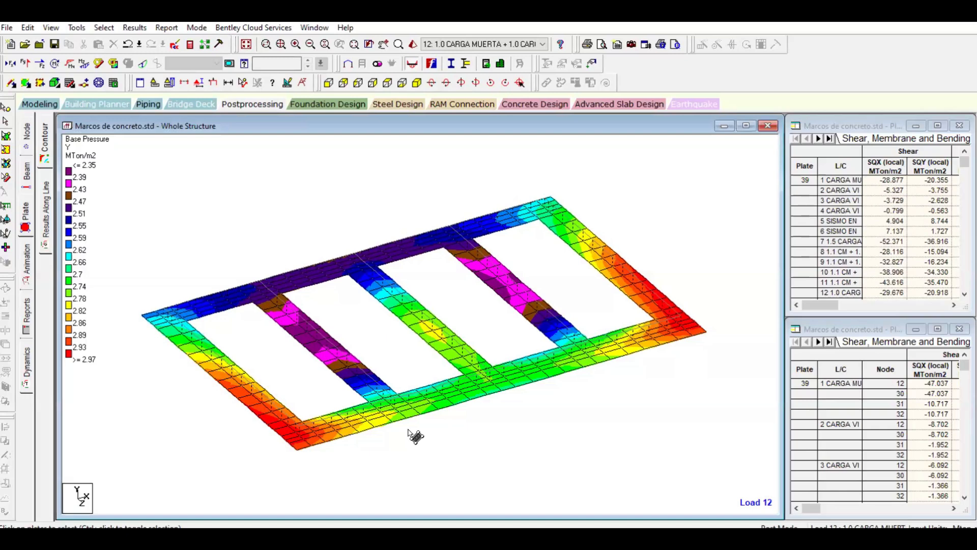
mouse_move(354, 539)
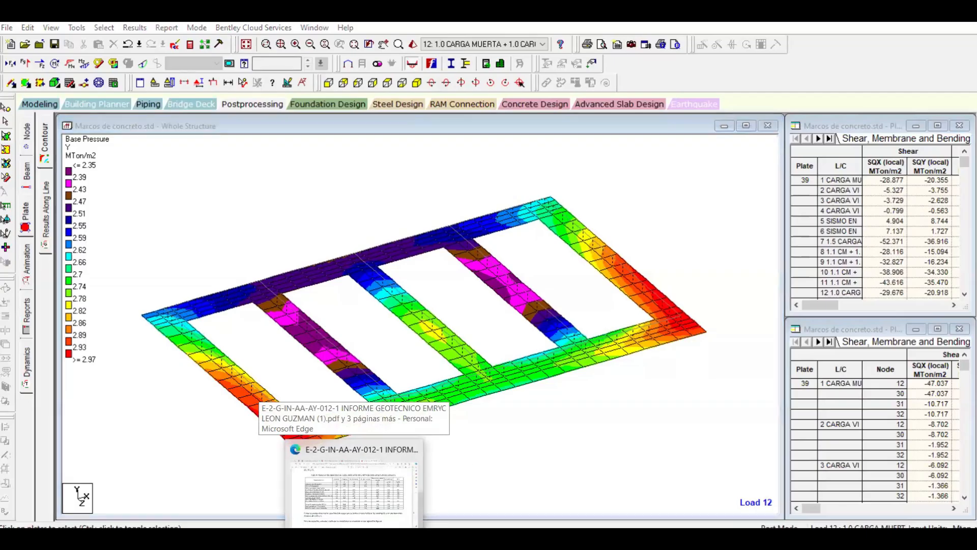
left_click(354, 486)
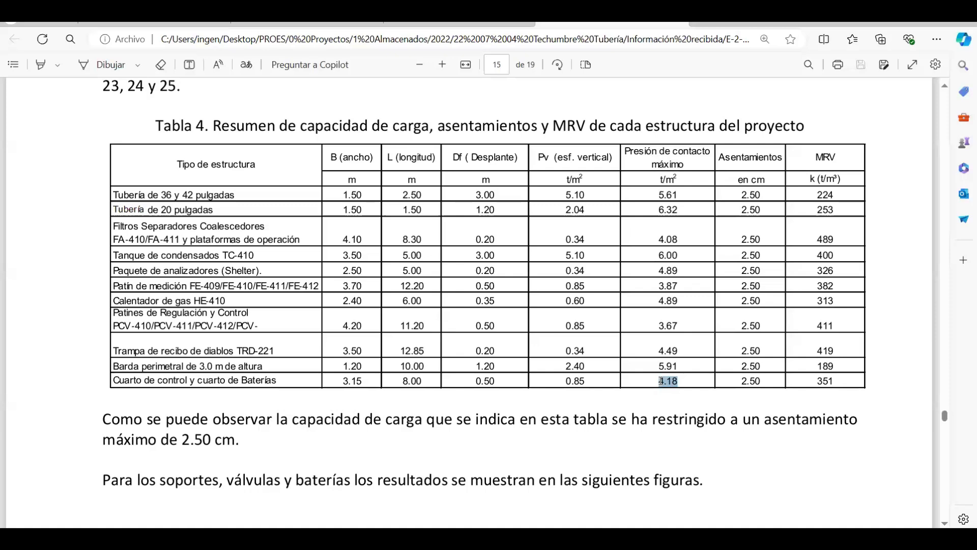
left_click_drag(629, 152, 677, 368)
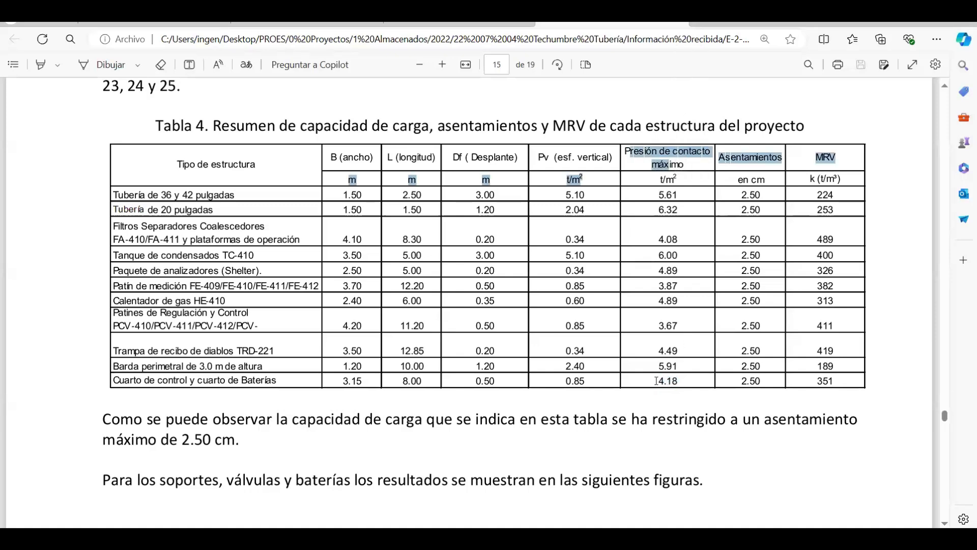
left_click(821, 157)
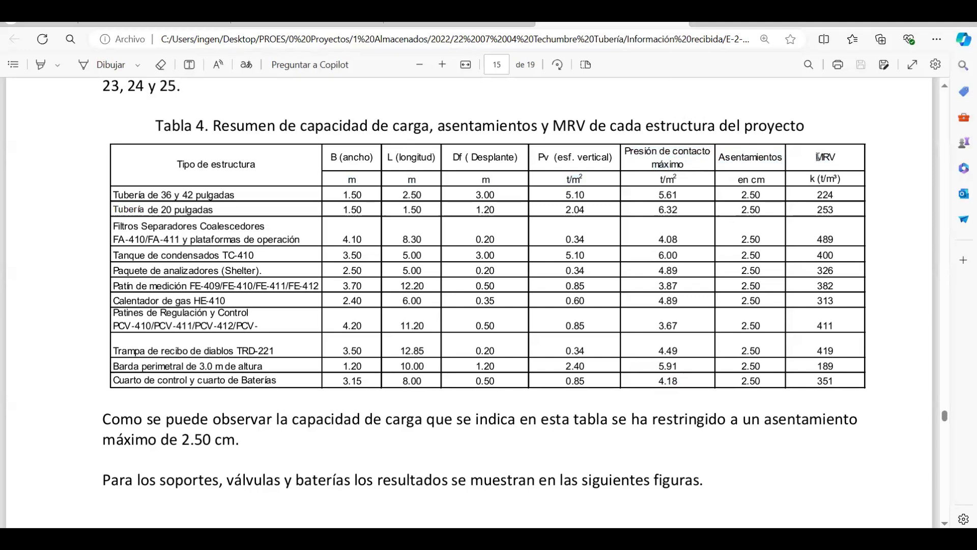
double_click(833, 158)
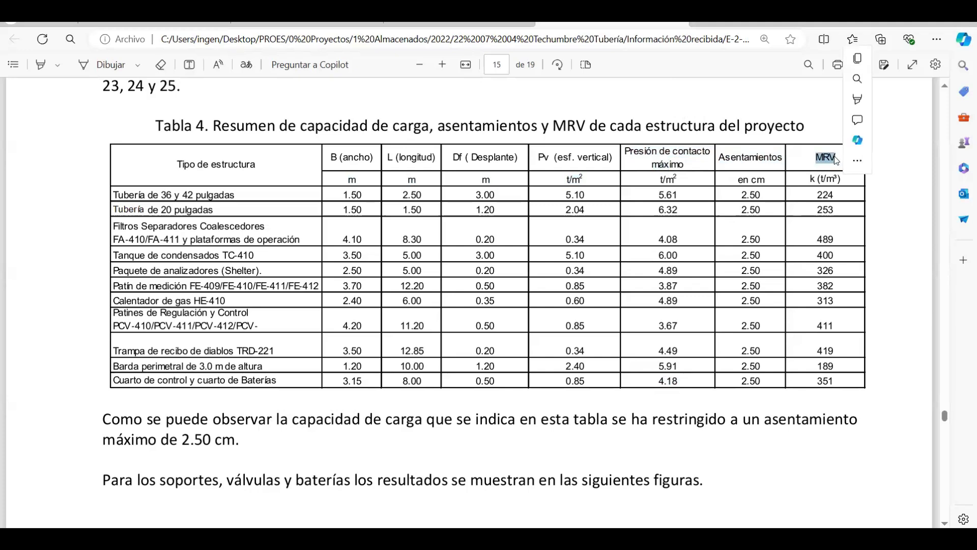
Return to STAAD.Pro and inspect the base pressure contour, briefly selecting plates along the outer footing strip and clearing the selection
mouse_move(481, 534)
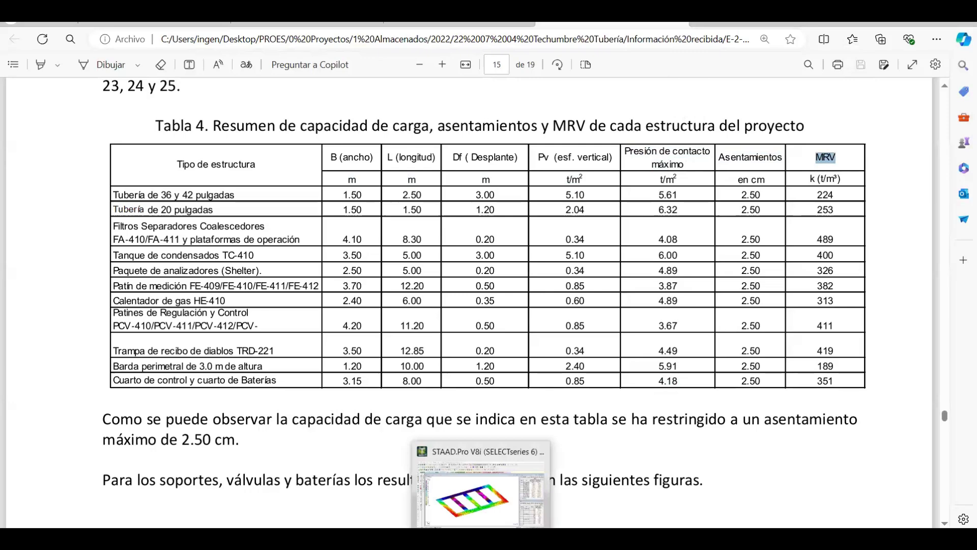
left_click(482, 483)
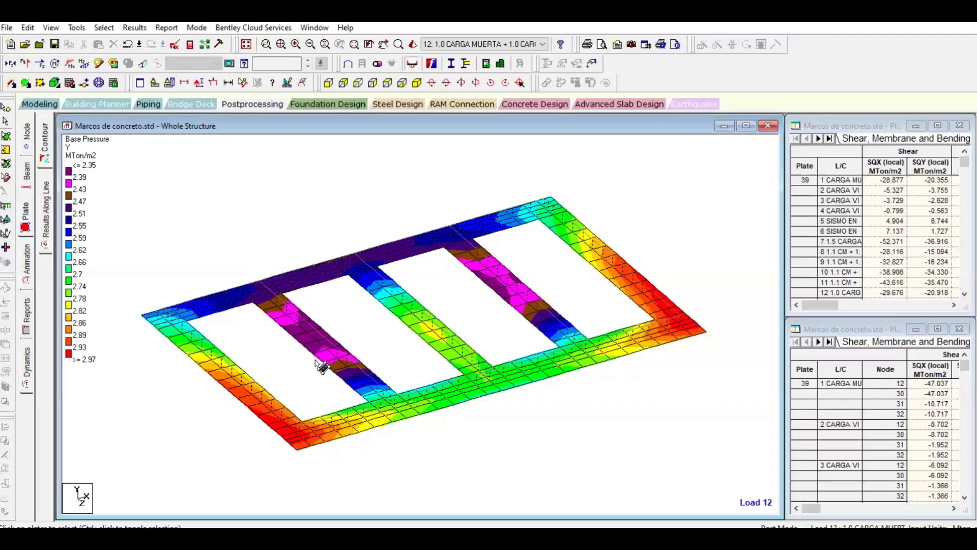
scroll(323, 366, "up", 1)
scroll(286, 316, "down", 1)
middle_click_drag(297, 341, 324, 303)
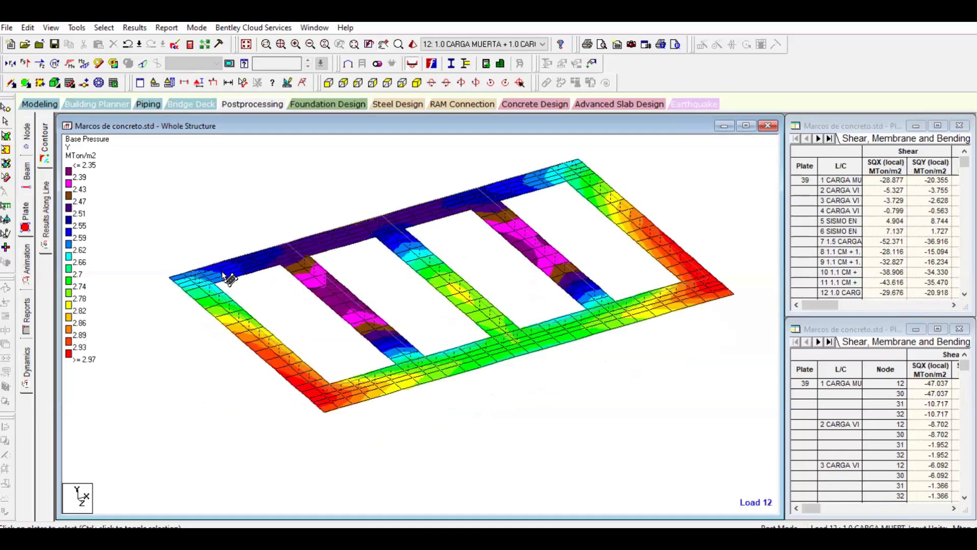
left_click_drag(196, 235, 262, 283)
left_click_drag(239, 348, 340, 416)
left_click_drag(188, 329, 258, 290)
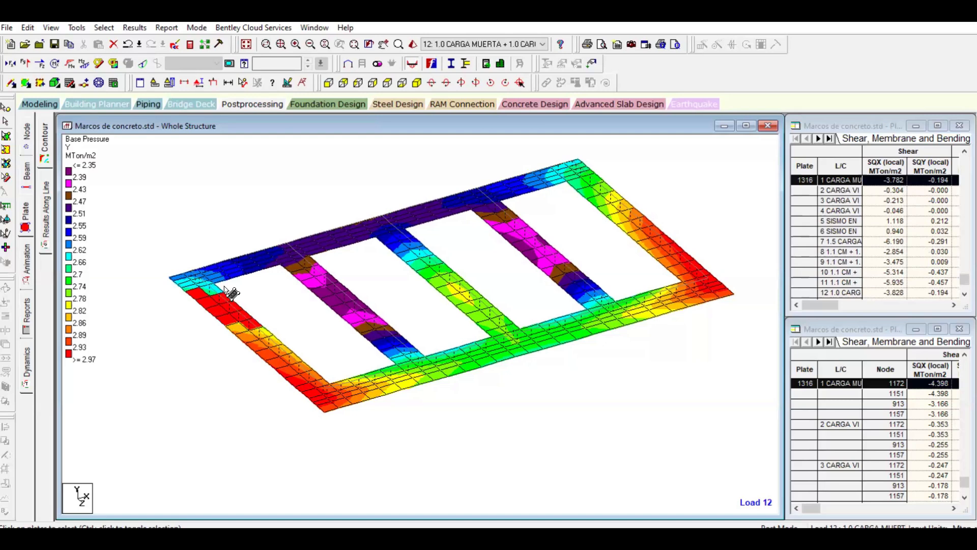
left_click(216, 223)
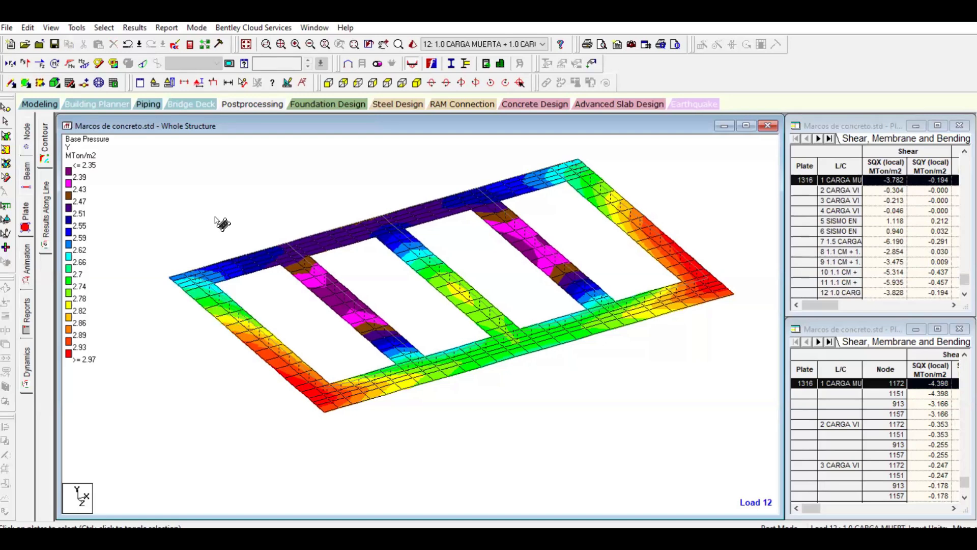
Switch to modeling and back to postprocessing to clear the pressure contour, and show the whole structure in front view
left_click(35, 104)
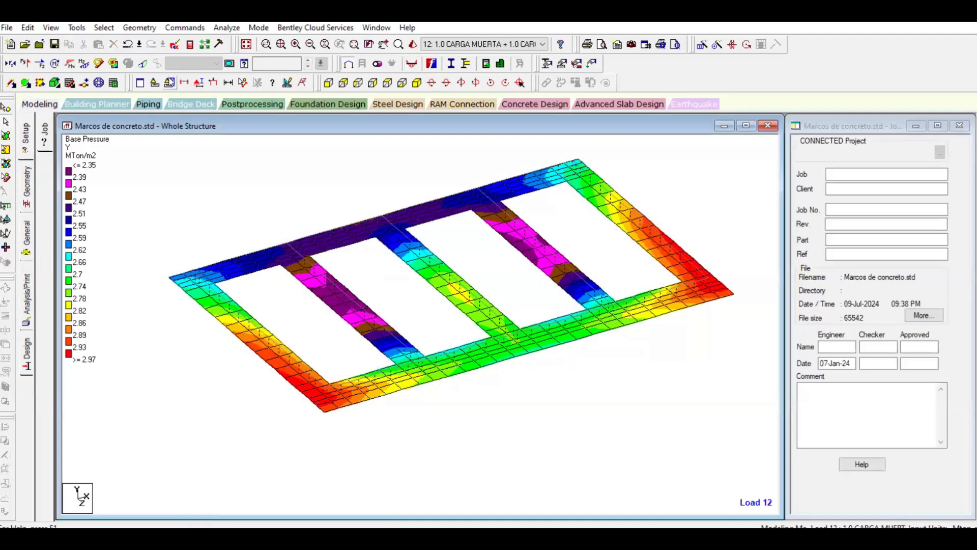
left_click(244, 103)
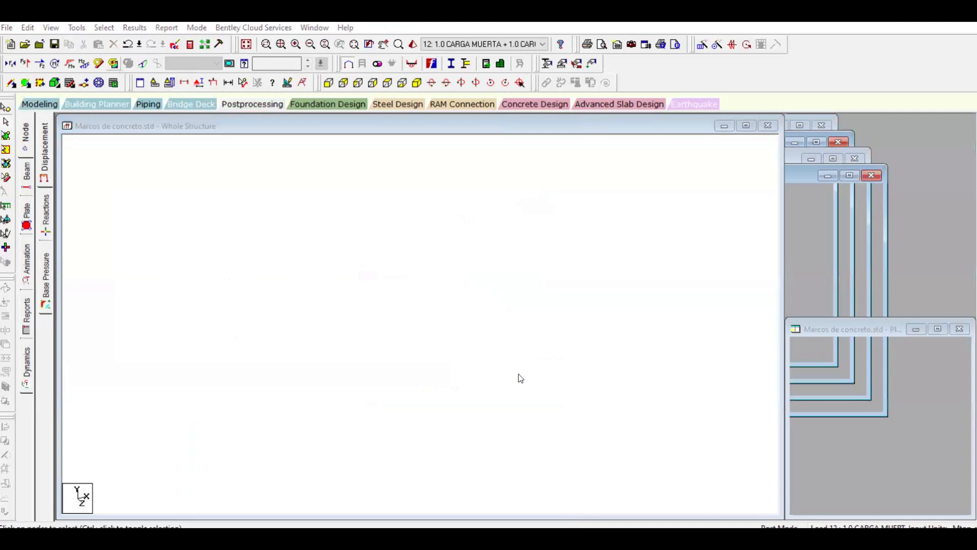
left_click(448, 461)
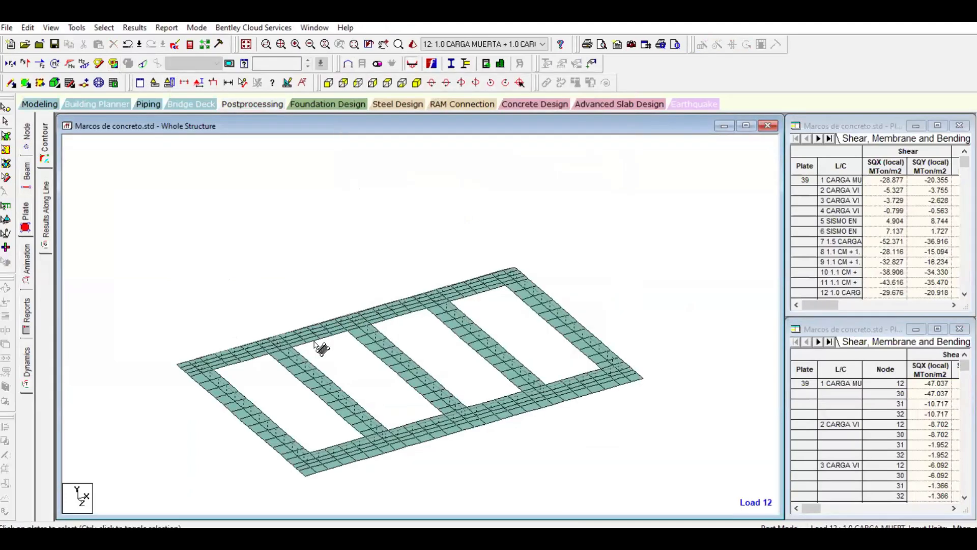
key("alt+v")
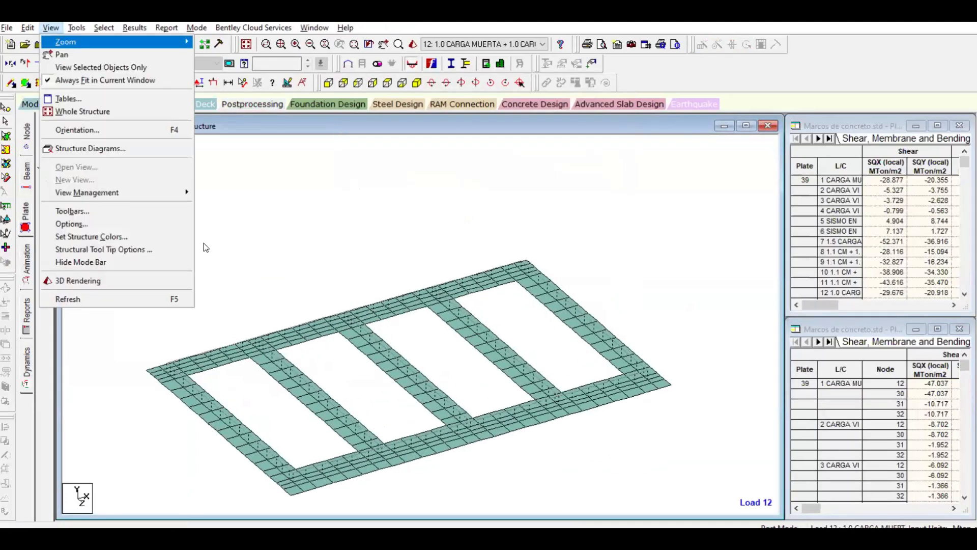
key("w")
key("F4")
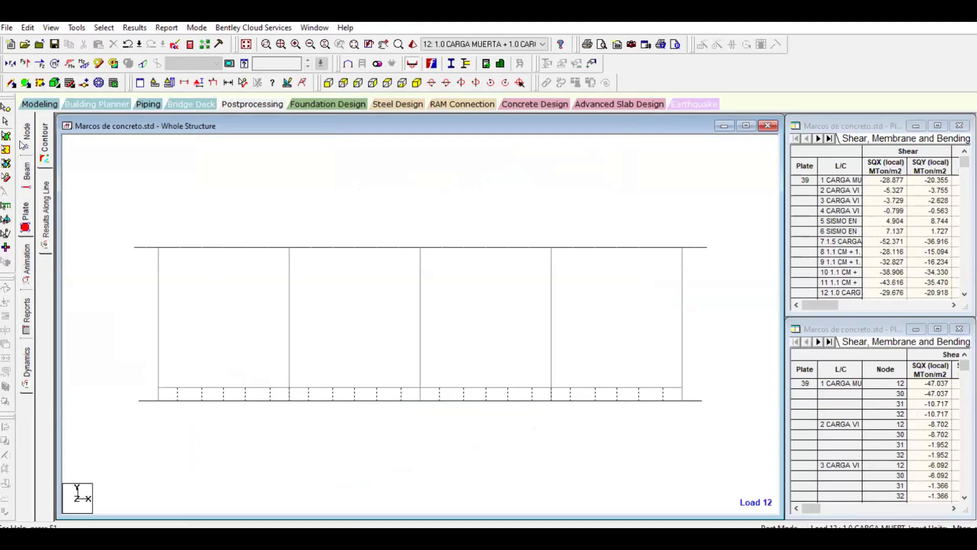
Isolate the foundation beams, column stubs and footing plates at the base of the structure in isometric view
left_click(6, 177)
left_click_drag(130, 427, 728, 386)
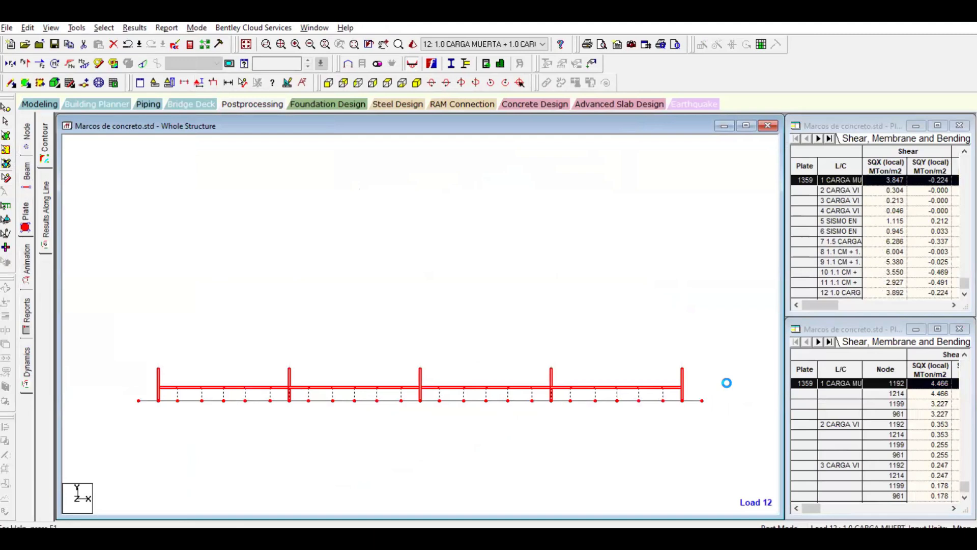
key("F8")
left_click(656, 286)
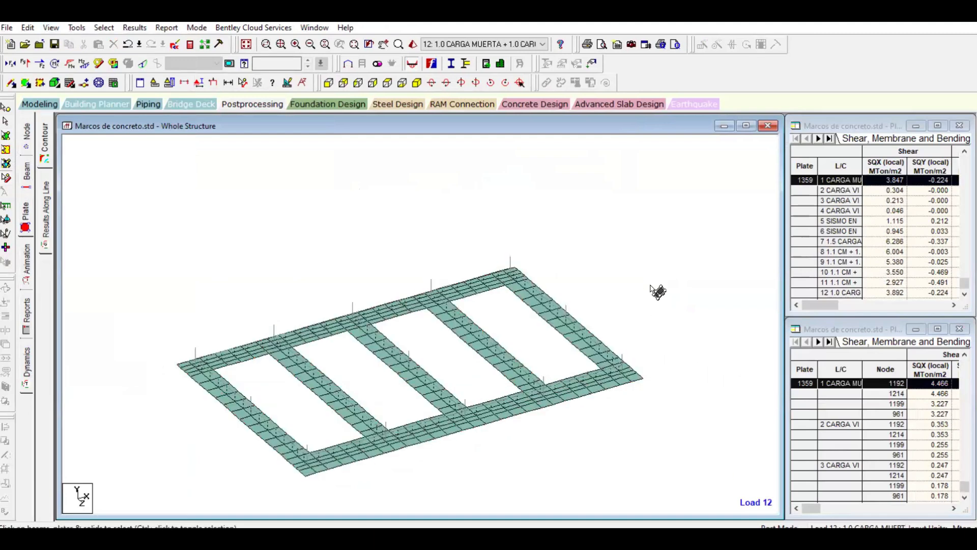
Render the full 3D sections of the isolated foundation members and examine them
key("shift+3")
scroll(454, 366, "up", 2)
middle_click_drag(482, 374, 534, 312)
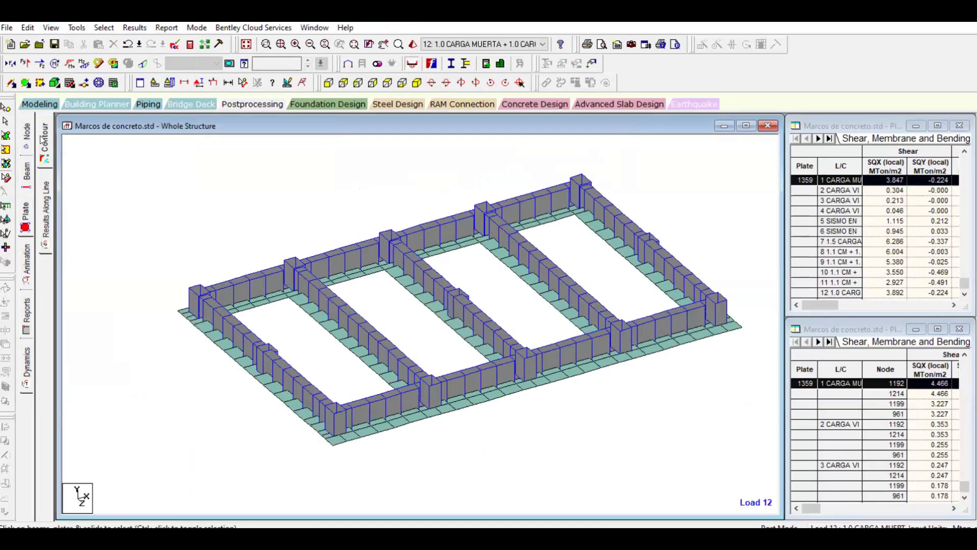
Isolate only the horizontal foundation beams from the front view and show them in isometric view
scroll(278, 264, "down", 3)
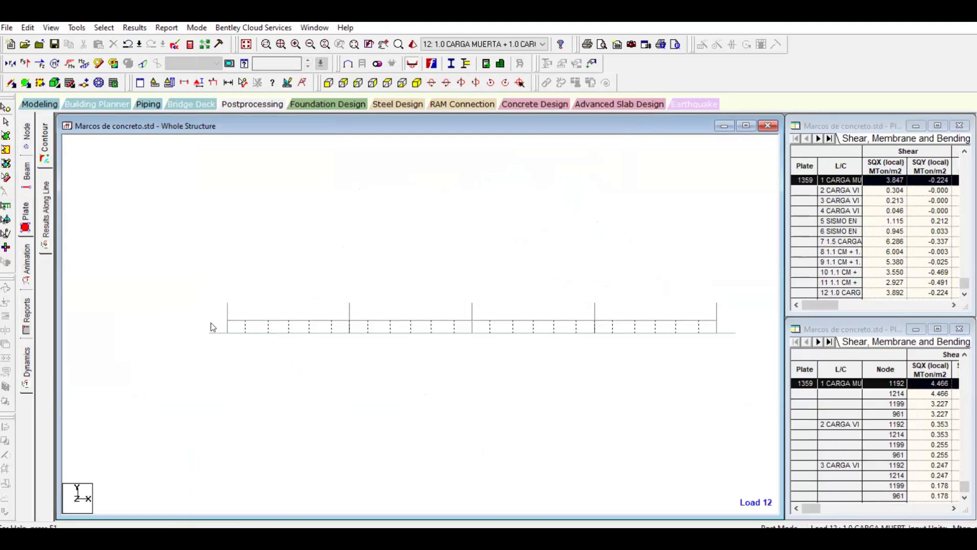
left_click_drag(207, 319, 726, 326)
key("alt+v")
key("s")
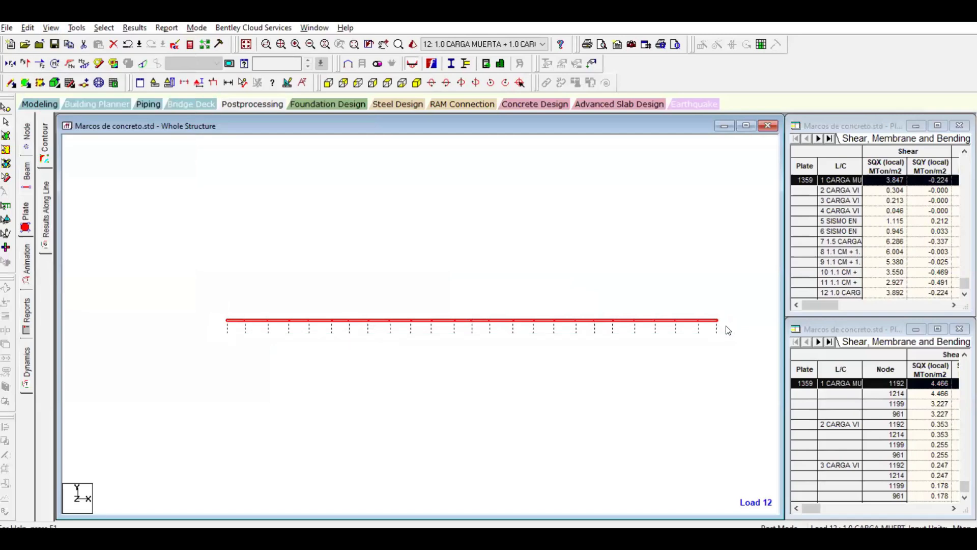
middle_click_drag(727, 326, 563, 284)
left_click(372, 263)
scroll(434, 314, "up", 1)
middle_click_drag(434, 314, 425, 346)
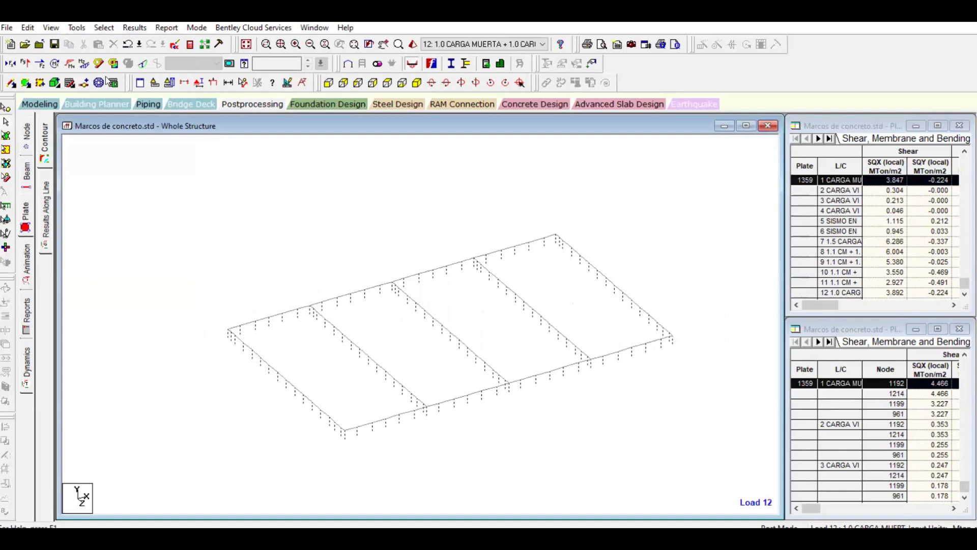
Display the Bending Z moment diagrams on the foundation beams for load combination 7, 1.5 CARGA MUERTA + 1.7 CARGA VIVA
left_click(85, 64)
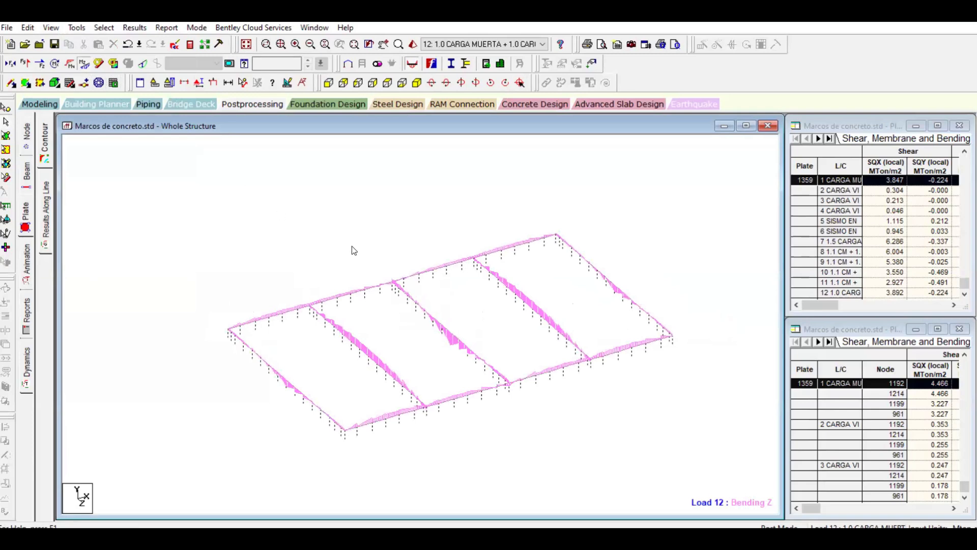
left_click(466, 44)
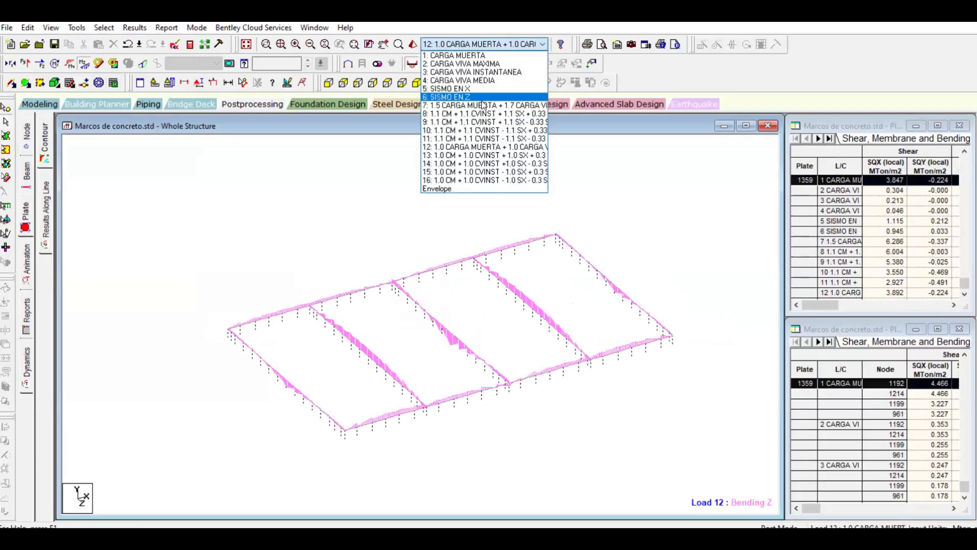
left_click(482, 104)
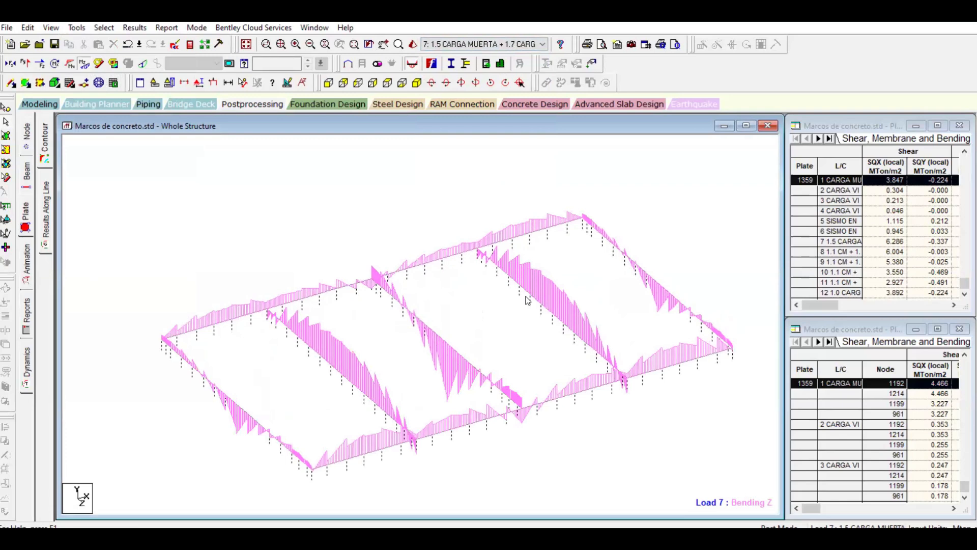
Examine the foundation beams' Bending Z diagrams from several rotated angles, including the transverse and edge beams
scroll(468, 387, "up", 1)
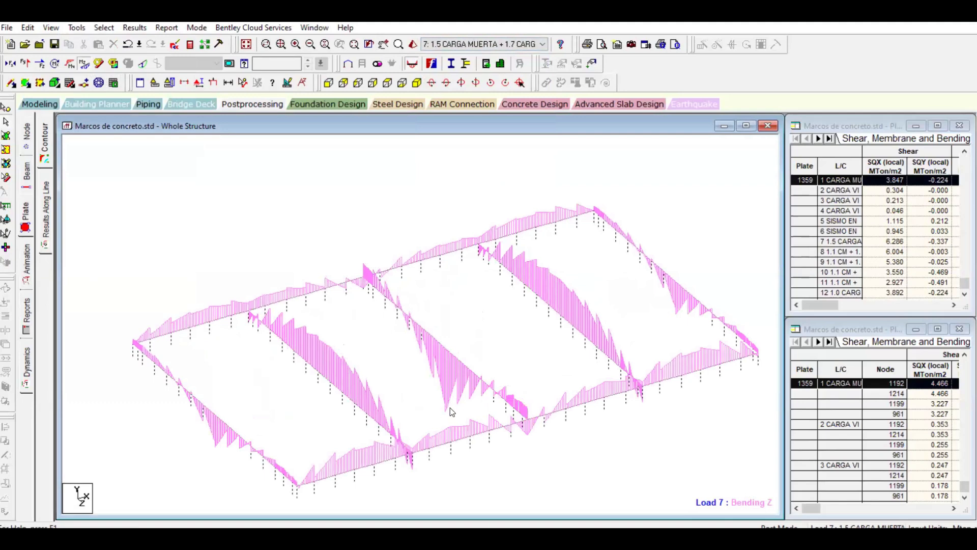
key("Right")
key("Right")
key("Right")
key("Right")
key("Right")
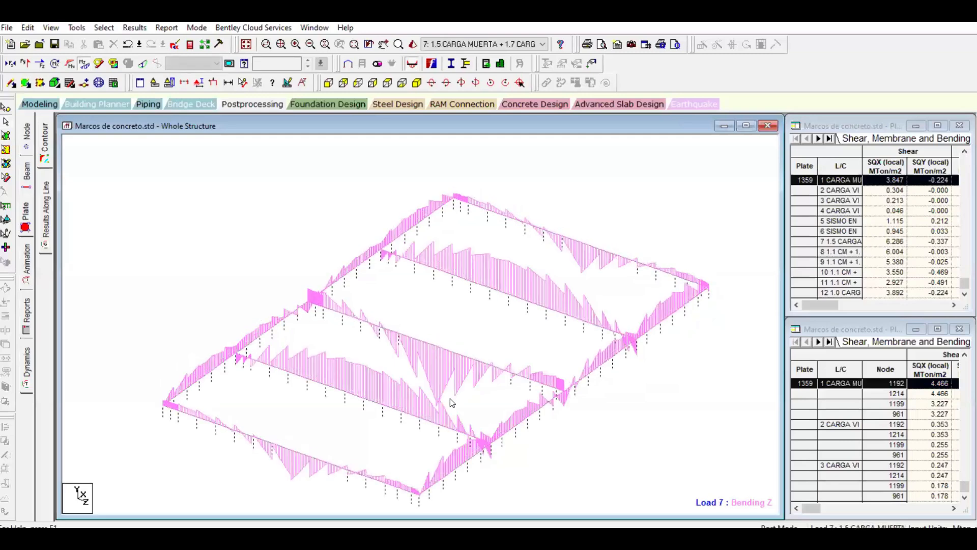
key("Right")
key("Right")
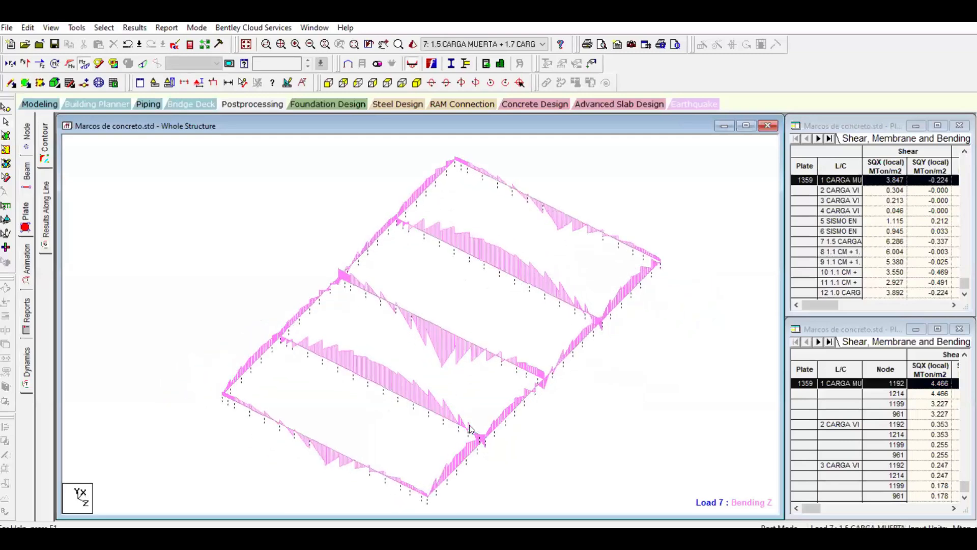
middle_click_drag(428, 434, 417, 393)
scroll(414, 311, "up", 1)
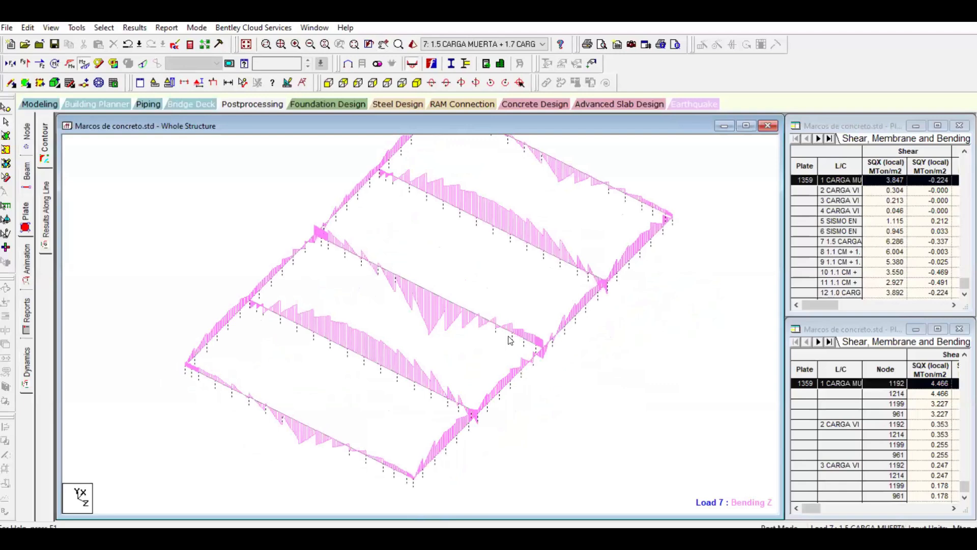
key("Left")
key("Left")
key("Left")
key("Left")
key("Left")
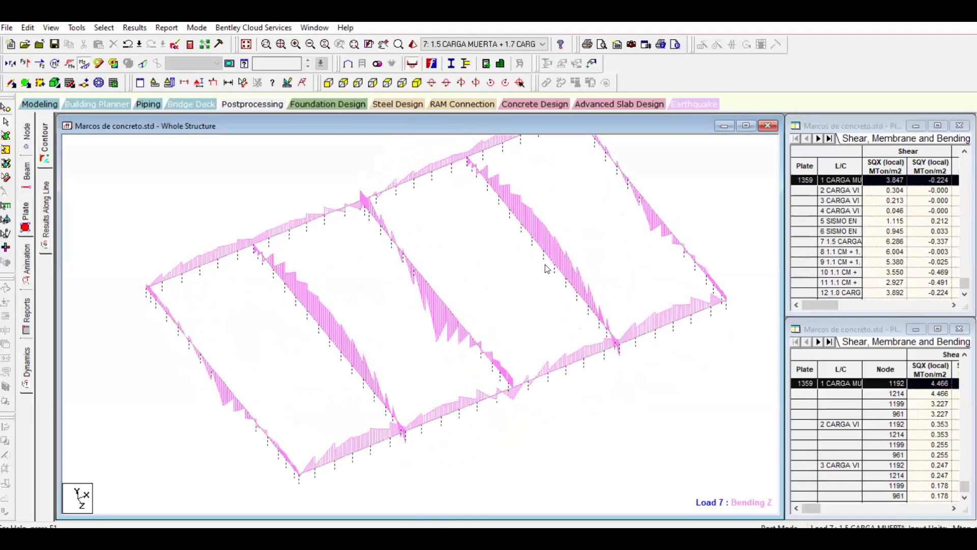
key("Left")
key("Left")
key("Left")
key("Up")
key("Up")
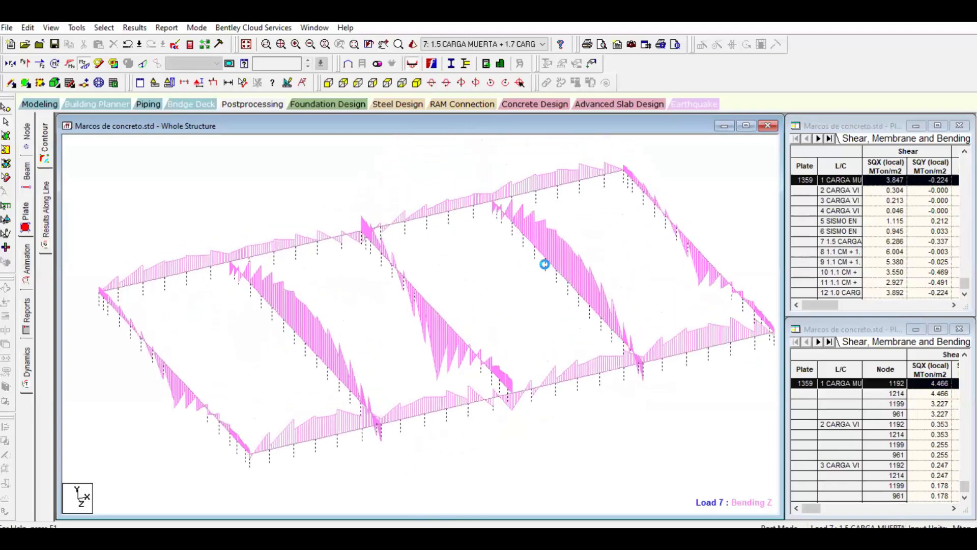
key("Left")
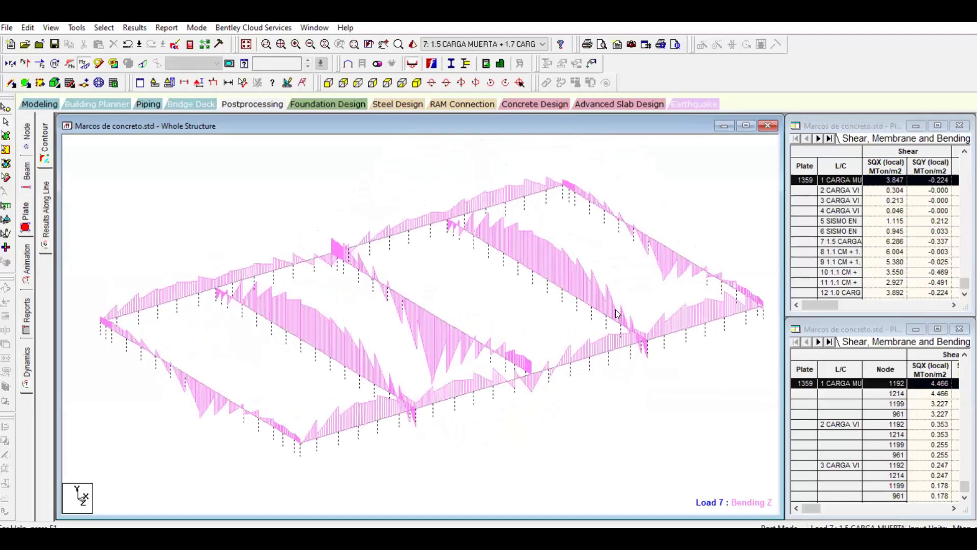
key("Right")
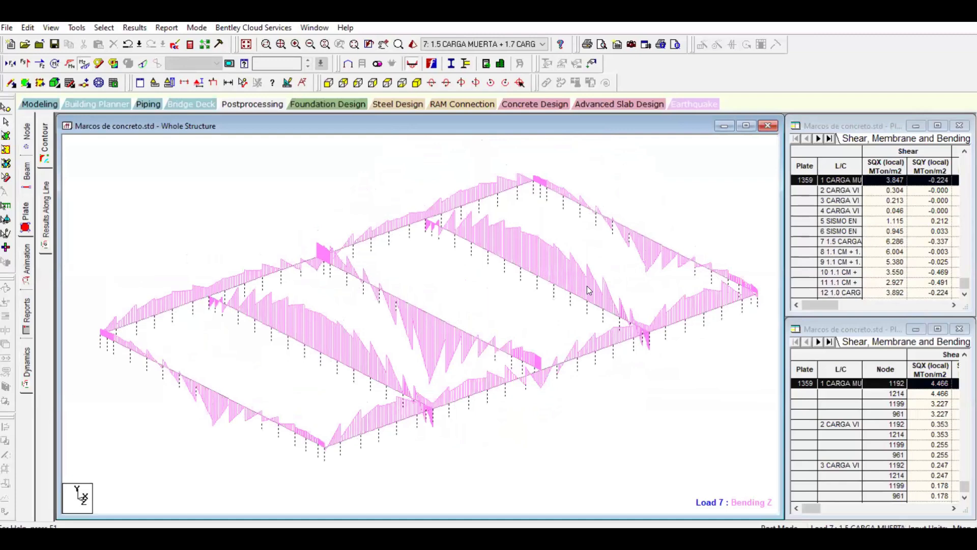
Trace the moment diagrams on the transverse beams and select the middle segments of the second transverse foundation beam
left_click_drag(563, 309, 482, 239)
left_click_drag(390, 276, 478, 357)
left_click_drag(663, 263, 629, 214)
left_click_drag(313, 310, 362, 381)
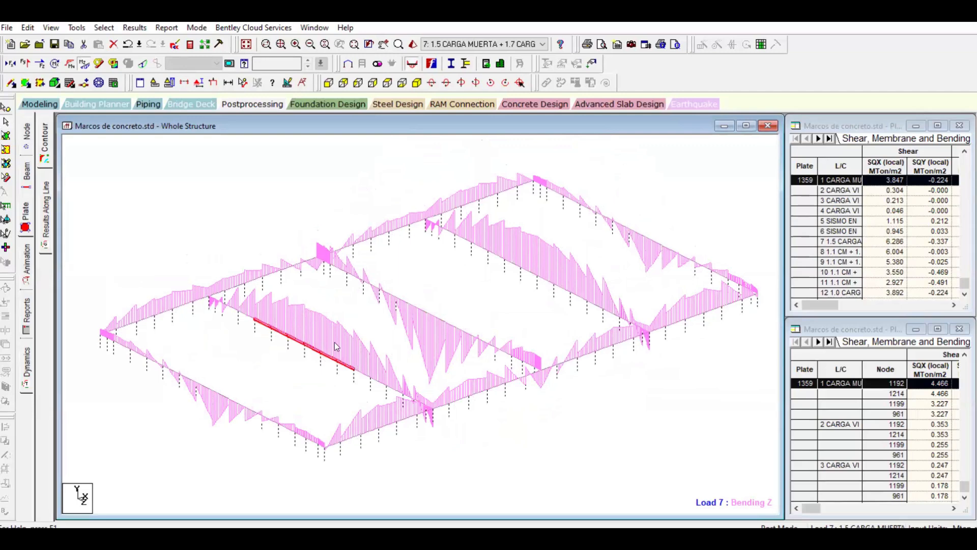
Mark the first transverse foundation beam's middle segment, and the end segments of the first and second transverse beams
left_click(214, 393)
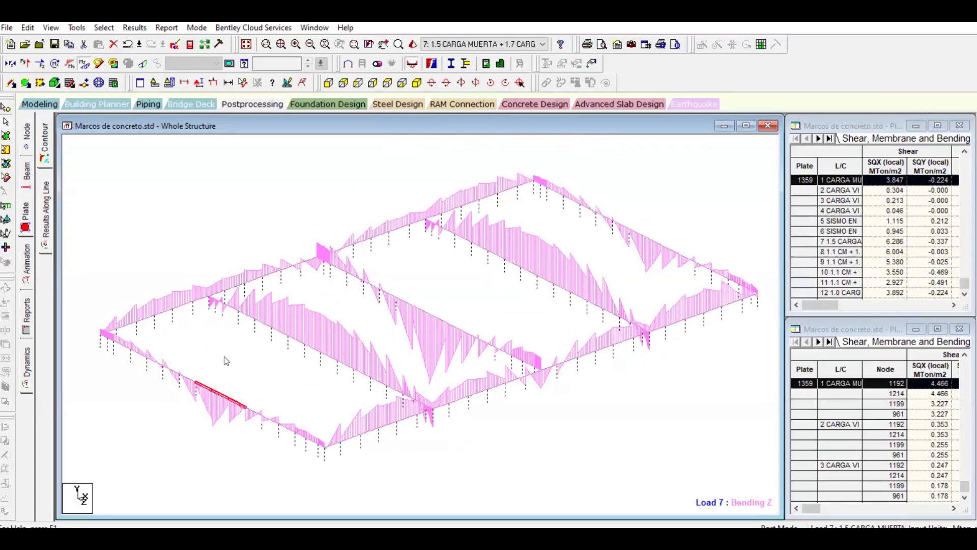
middle_click_drag(327, 411, 358, 403)
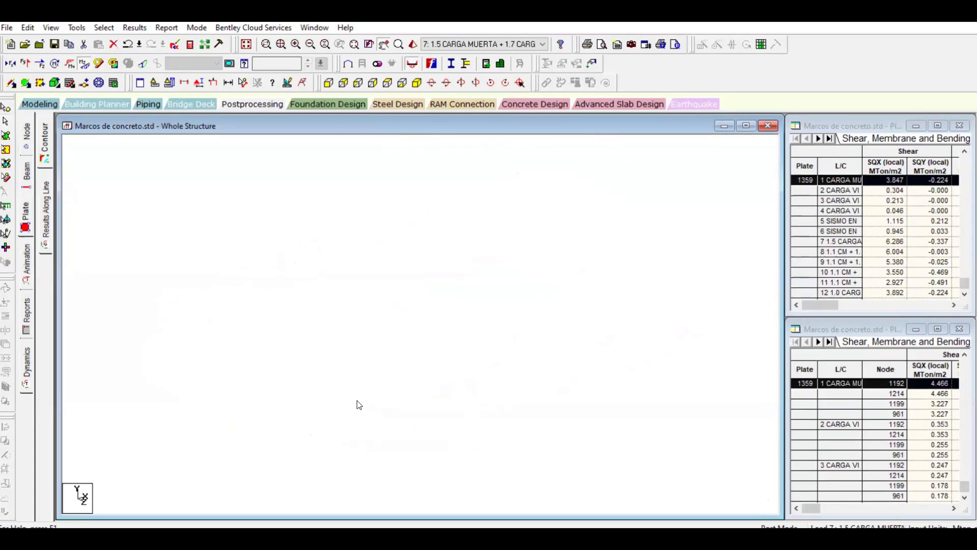
left_click(321, 419)
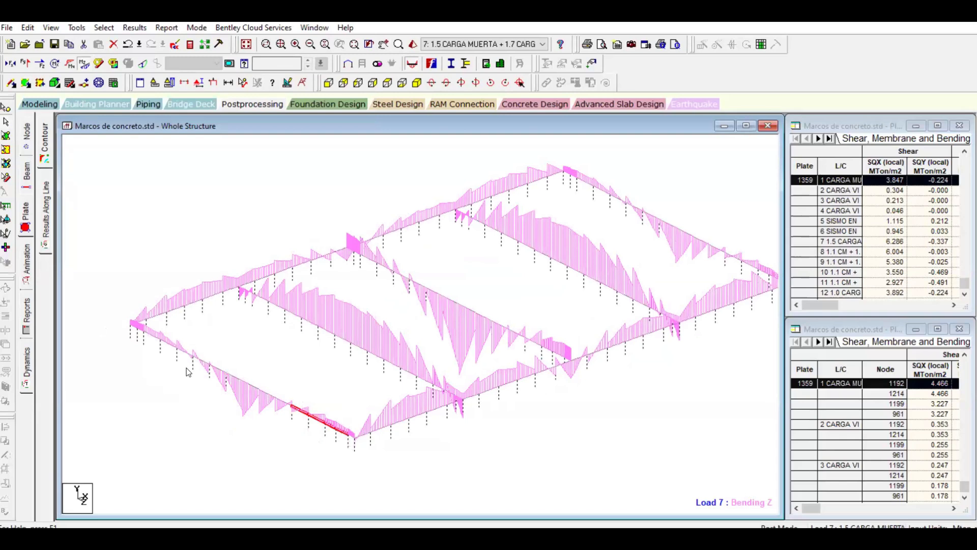
left_click(182, 343, "ctrl")
left_click(247, 290, "ctrl")
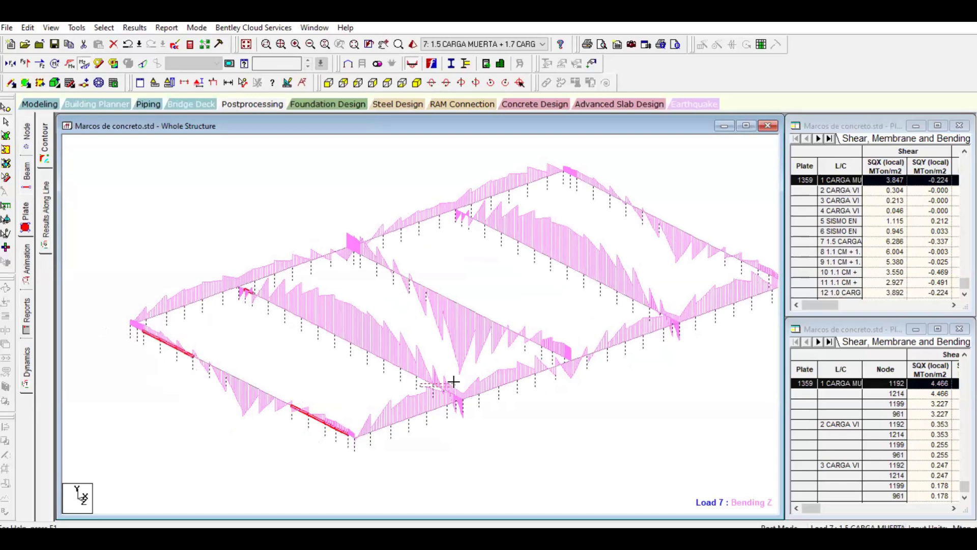
left_click(427, 397, "ctrl")
Add the end segments of the third and fourth transverse foundation beams to the selection
key("Right")
key("Right")
key("Right")
key("Right")
key("Right")
key("Right")
key("Right")
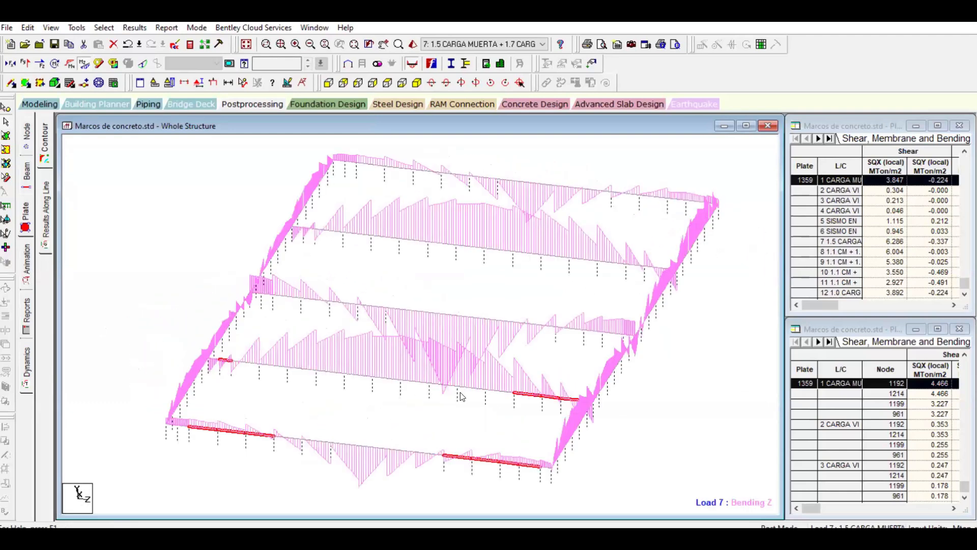
left_click(599, 329, "ctrl")
left_click(649, 265, "ctrl")
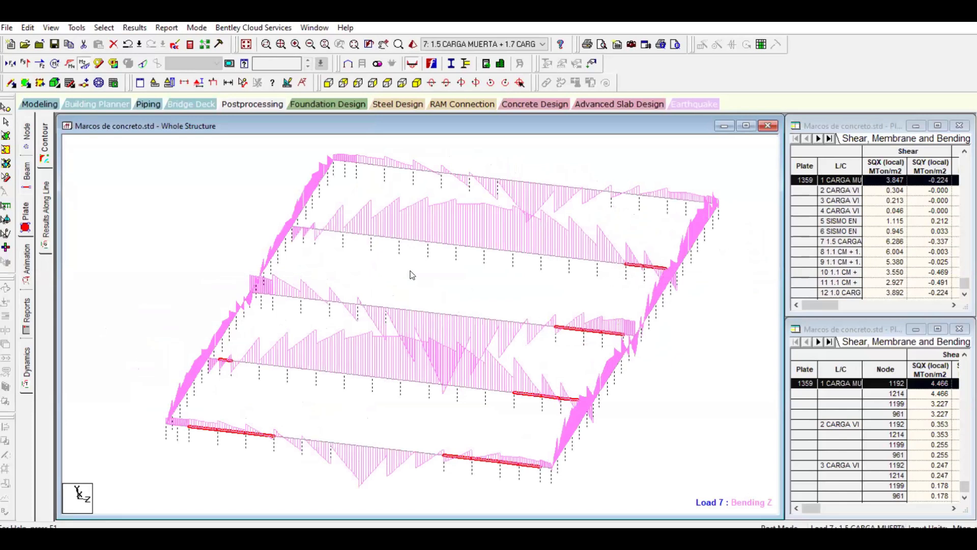
left_click(303, 220, "ctrl")
left_click_drag(357, 319, 317, 292, "ctrl")
Add segments toward both ends of the fifth, farthest transverse foundation beam to the selection
scroll(335, 350, "down", 2)
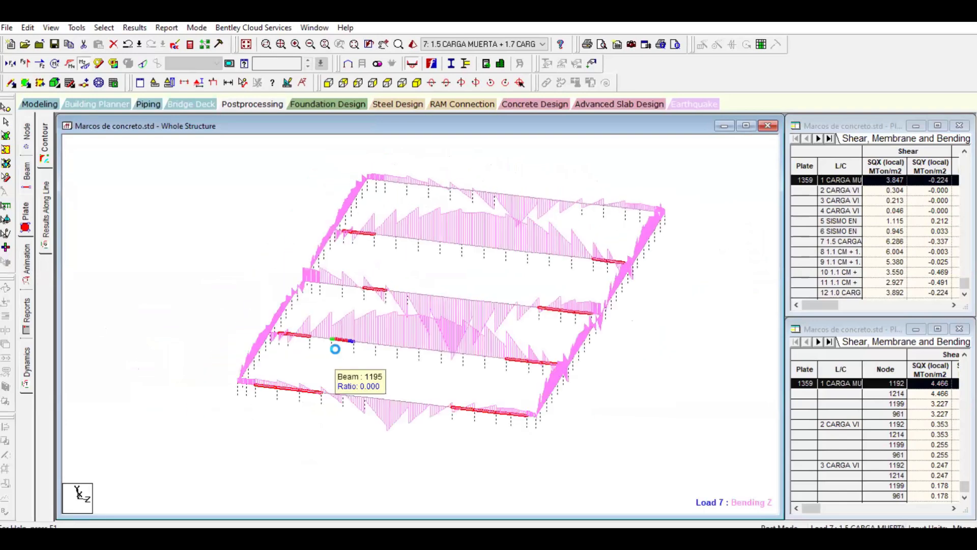
key("Left")
key("Left")
key("Left")
key("Left")
key("Left")
key("Down")
key("Down")
left_click_drag(557, 202, 518, 152, "ctrl")
left_click_drag(609, 224, 656, 202, "ctrl")
scroll(548, 291, "up", 1)
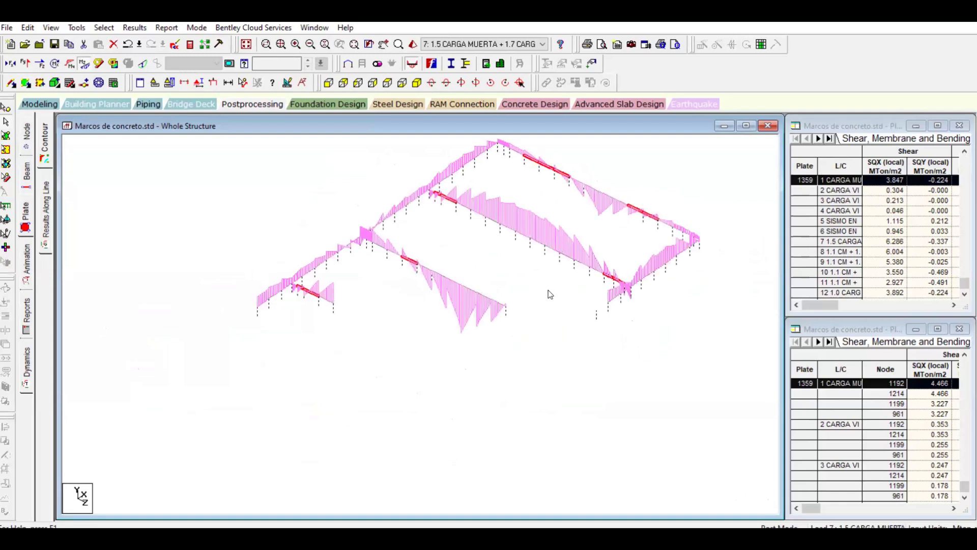
Clear the selection and check the geometry and section properties of a segment on the longitudinal edge foundation beam
scroll(550, 292, "down", 2)
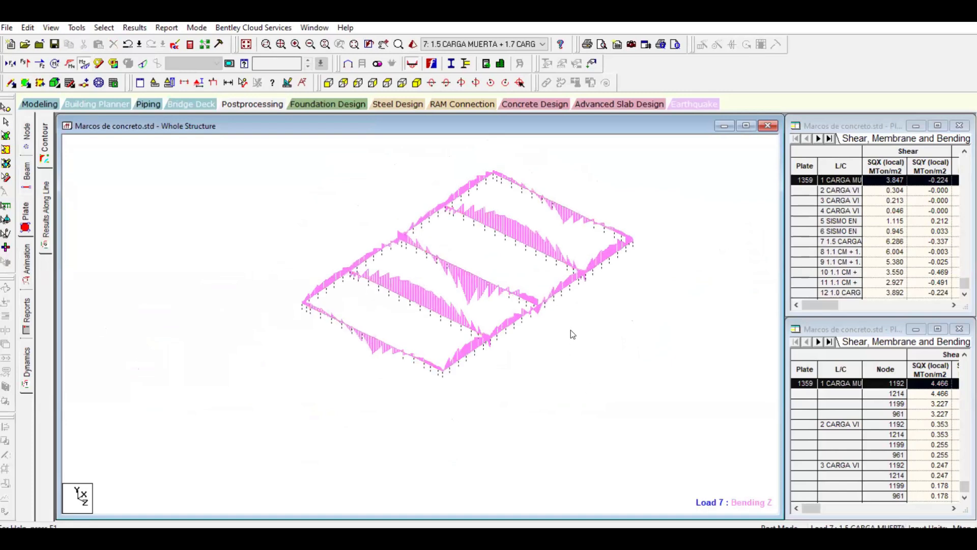
middle_click_drag(571, 329, 512, 372)
scroll(512, 371, "up", 1)
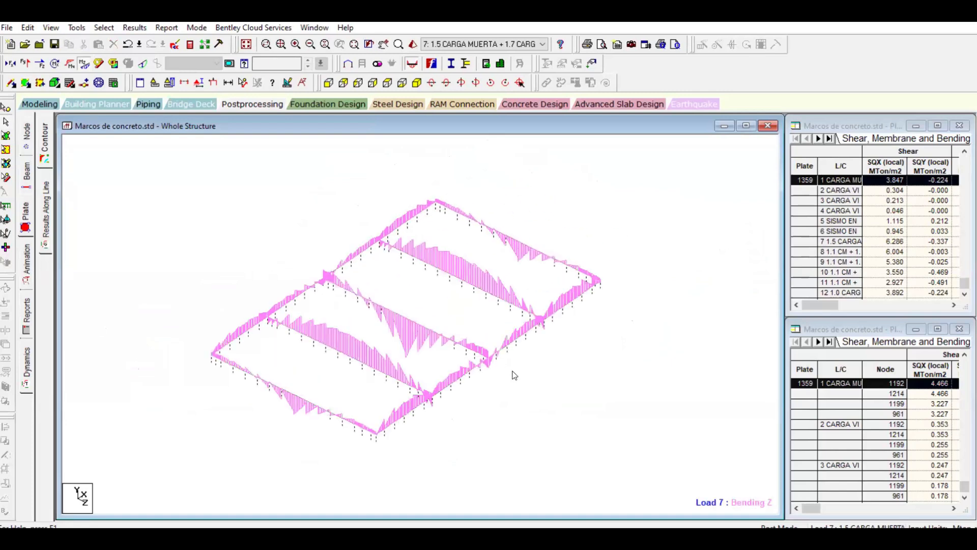
double_click(512, 343)
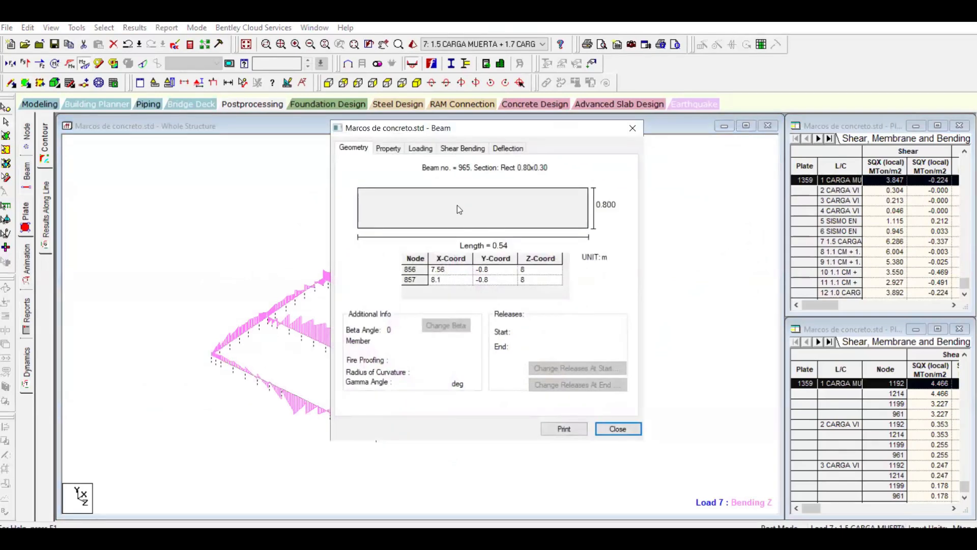
left_click(389, 149)
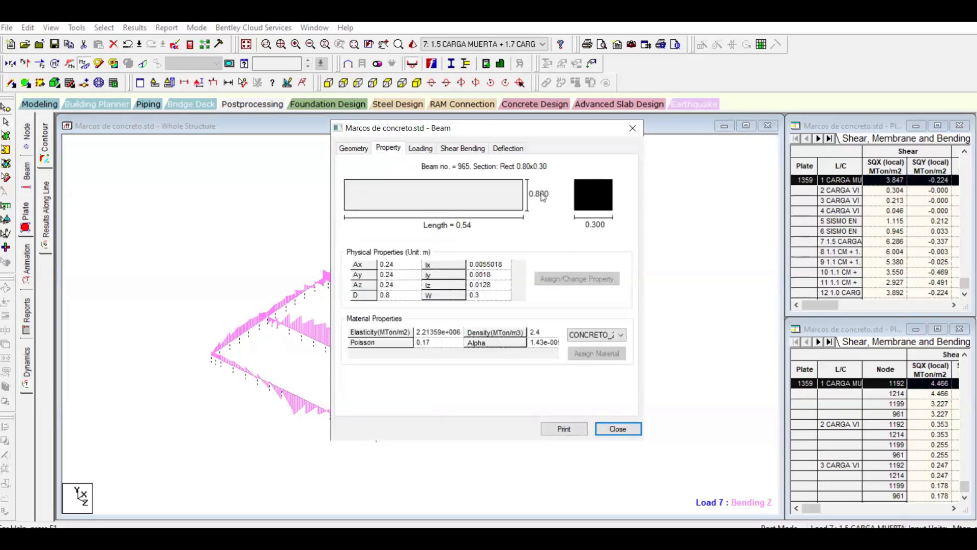
left_click(633, 129)
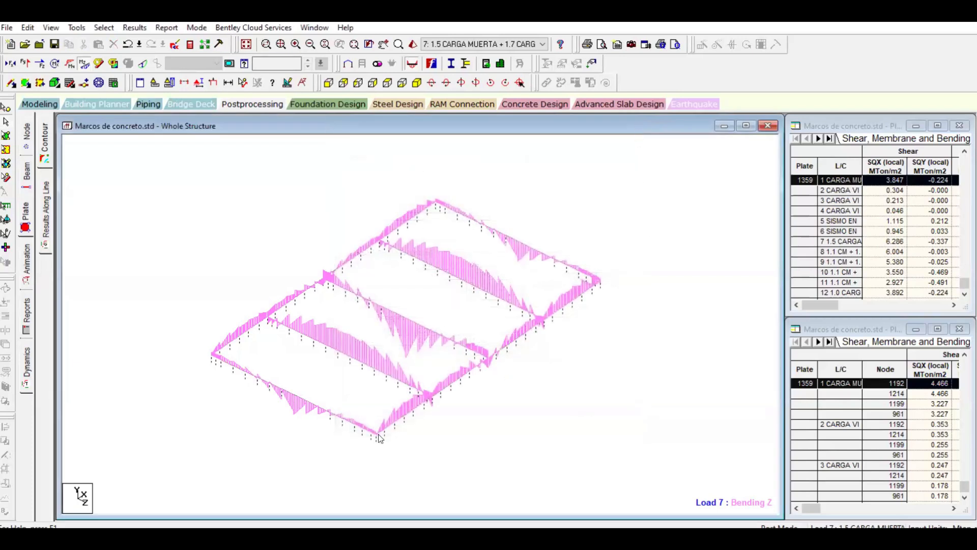
Switch to the INGenia Diseño de Trabe workbook in Excel and set the beam's Largo (L) to 100 cm
scroll(322, 475, "down", 1)
mouse_move(290, 538)
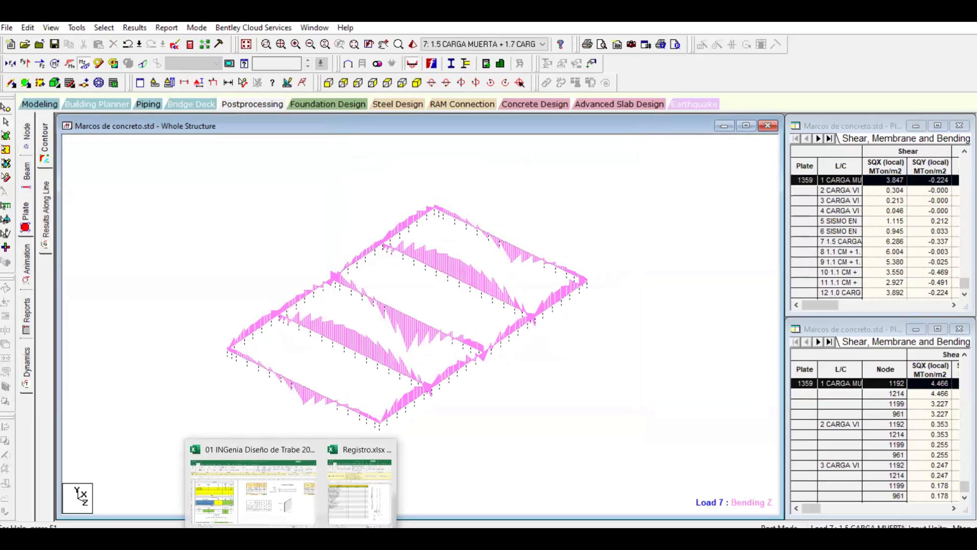
left_click(253, 491)
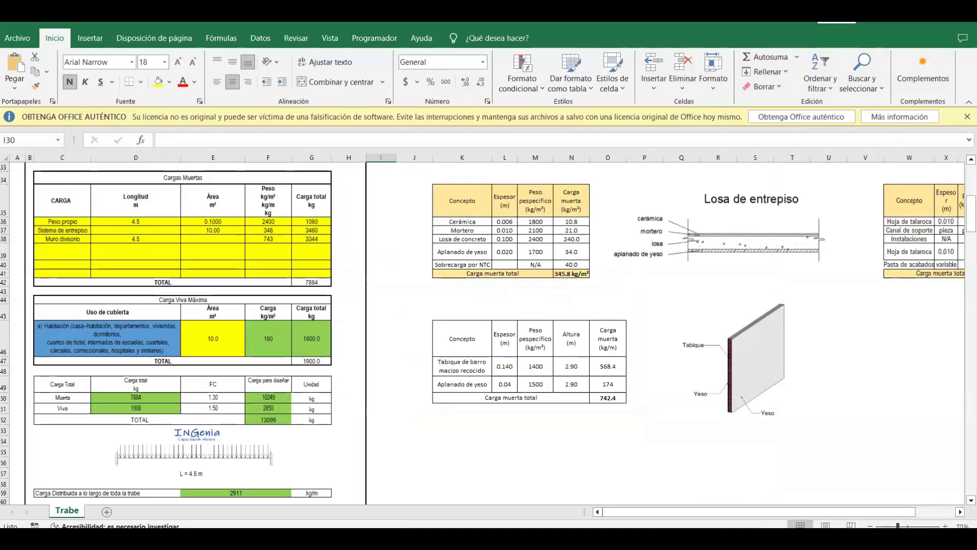
left_click(290, 300)
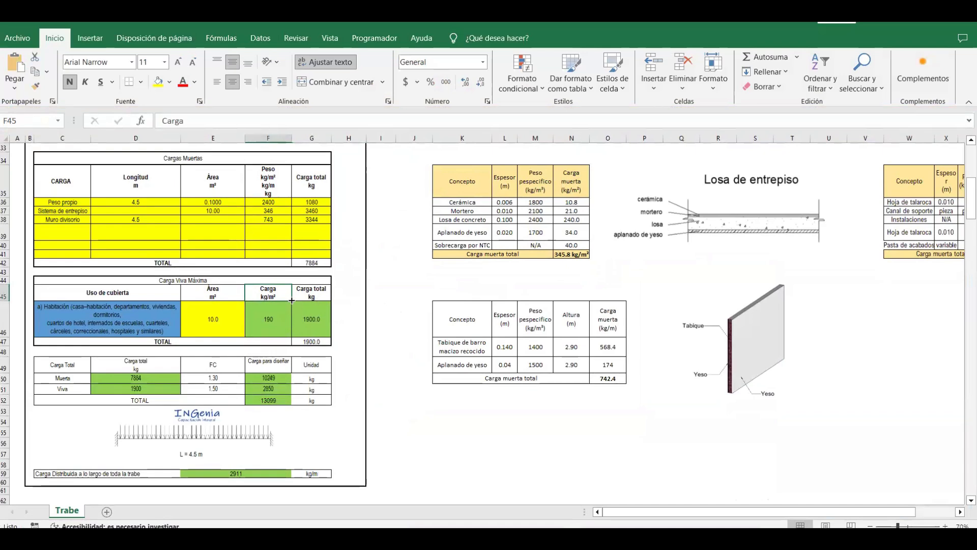
scroll(292, 301, "up", 10)
scroll(163, 369, "up", 3, "ctrl")
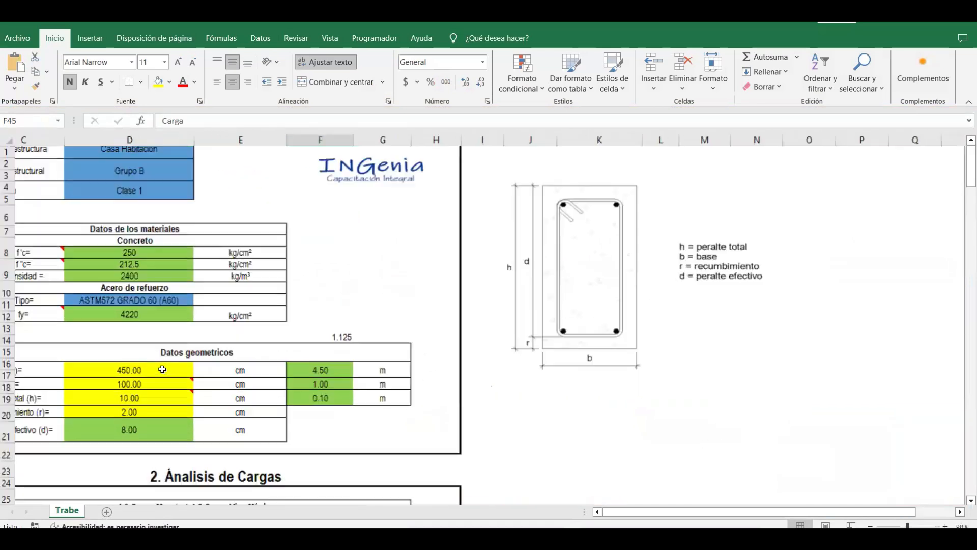
left_click(172, 364)
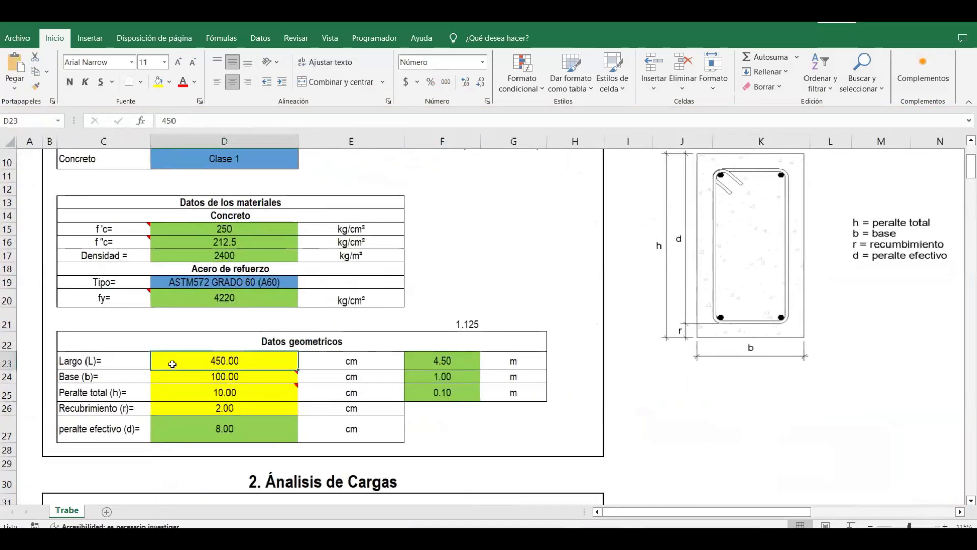
type("100")
key("Return")
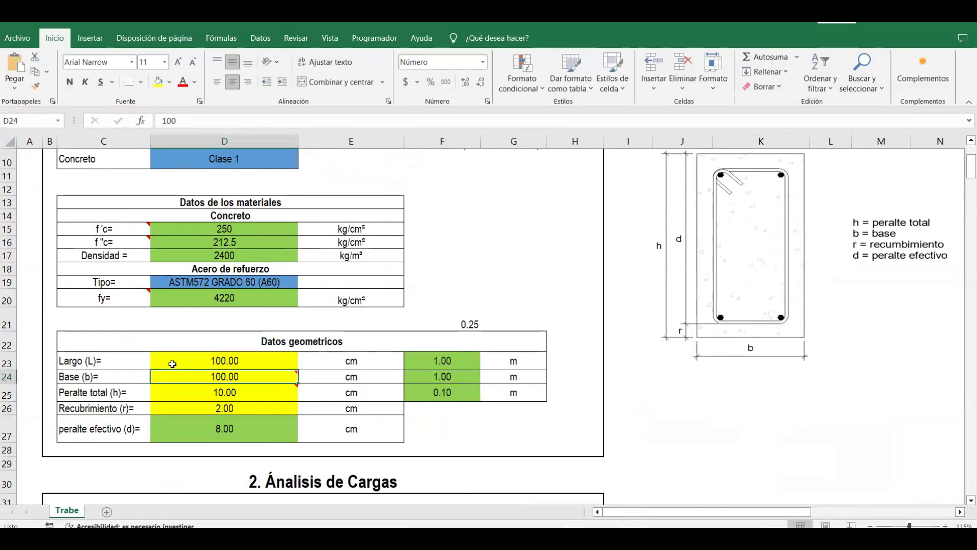
Set the beam's Base (b) to 30 cm, Peralte total (h) to 80 cm and Recubrimiento (r) to 4 cm
type("30")
key("Return")
type("80")
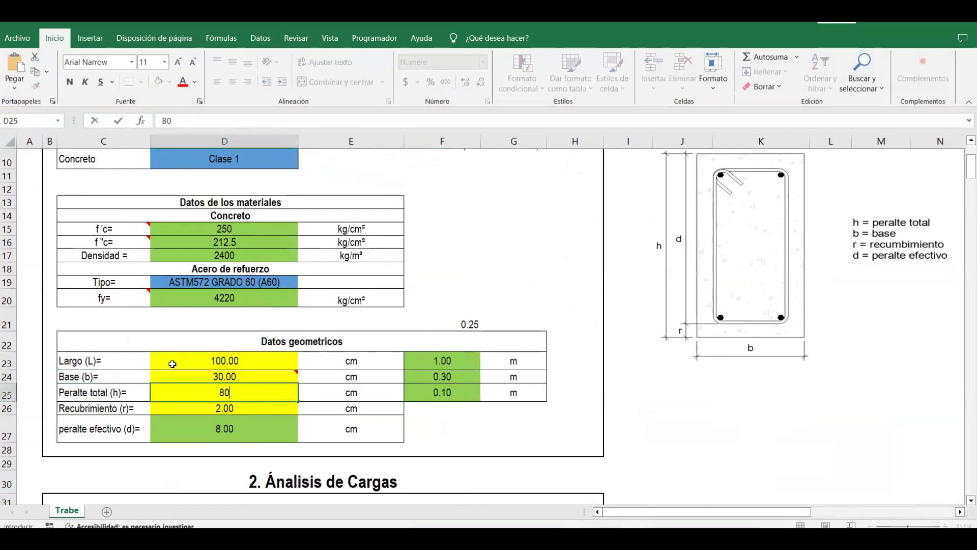
key("Return")
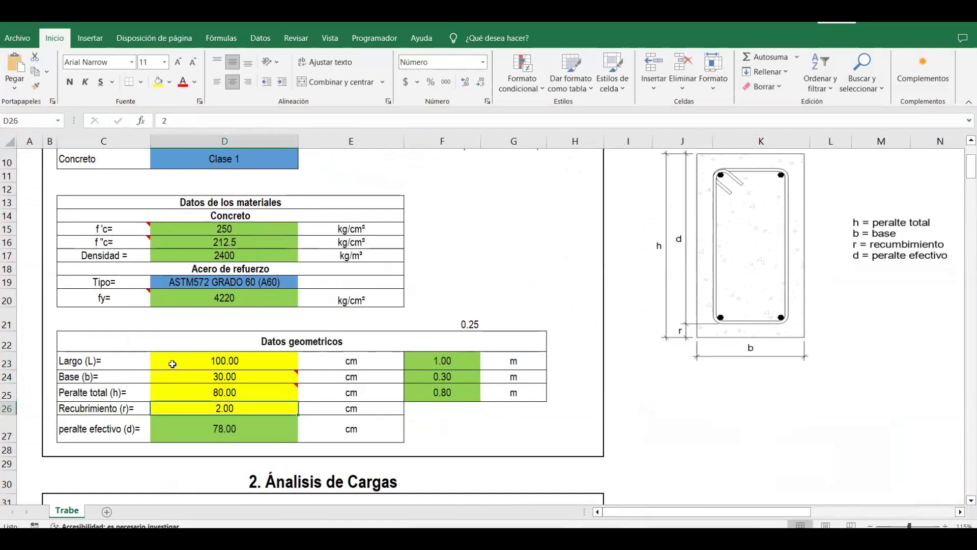
type("4")
key("Return")
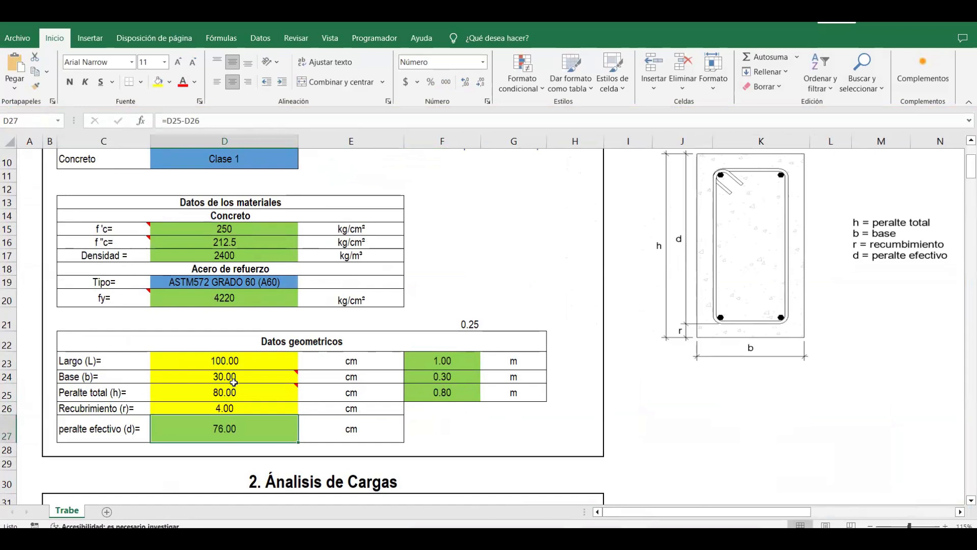
Review the resisting moment calculation and its formula in section 4.1 for the top tension reinforcement
scroll(291, 379, "down", 9)
scroll(291, 380, "down", 12)
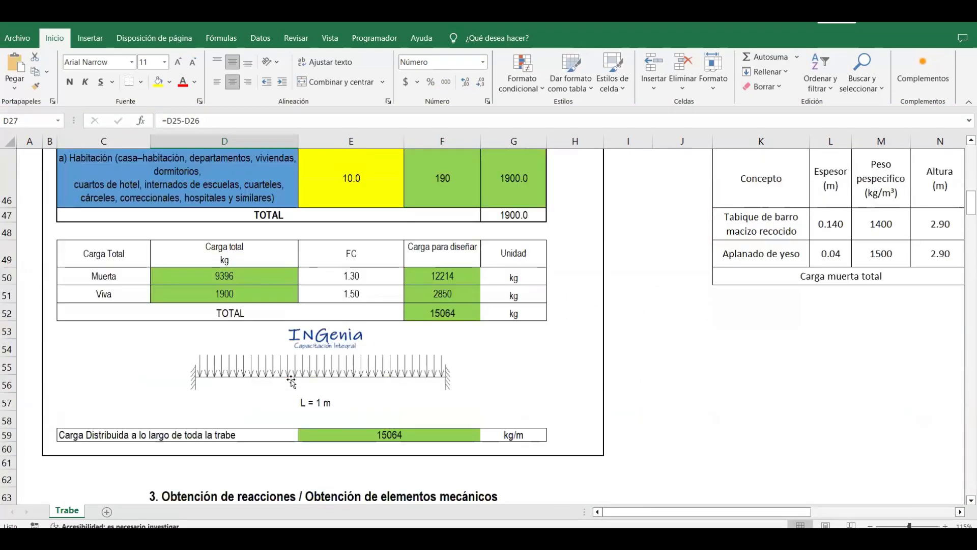
scroll(293, 383, "down", 1, "ctrl")
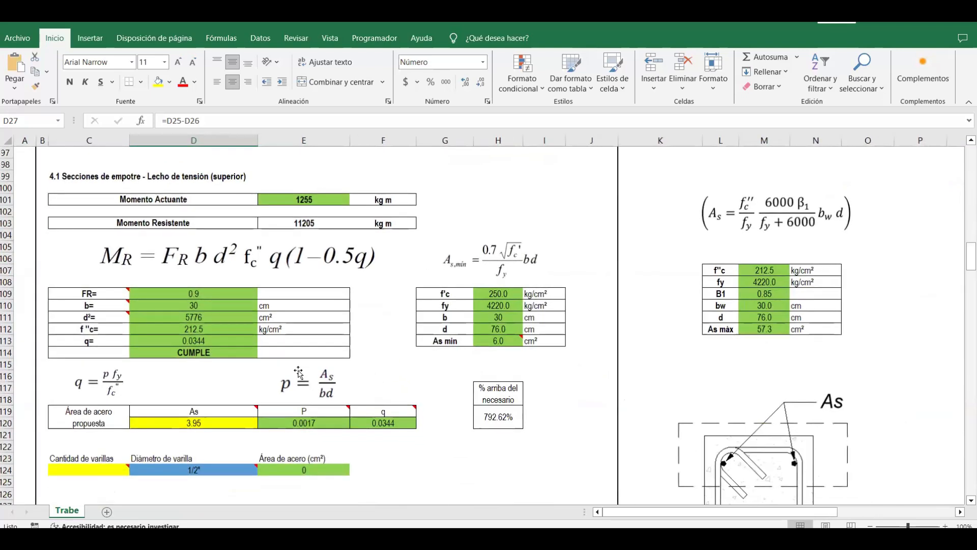
left_click(208, 268)
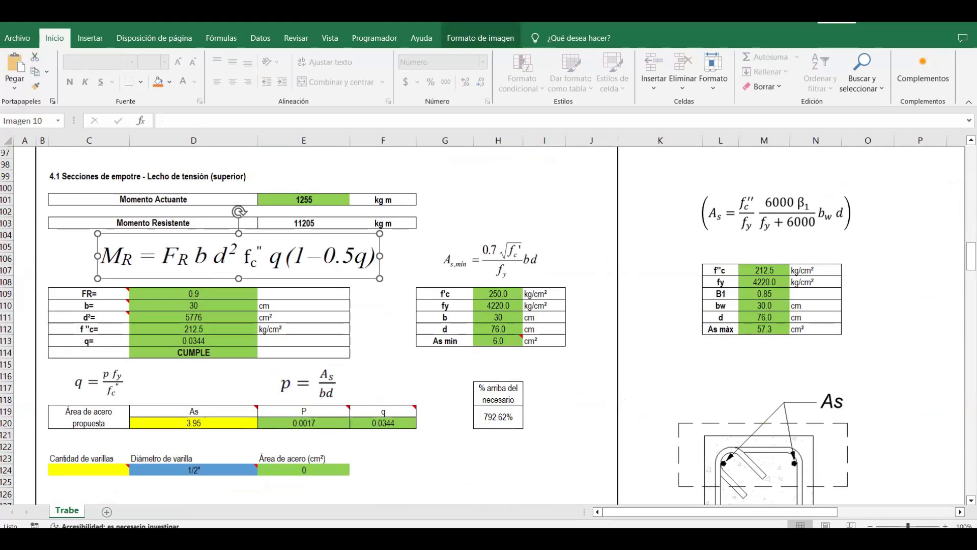
Switch back to STAAD.Pro, select all the foundation beams and open the Section Forces report settings
mouse_move(483, 539)
left_click(482, 478)
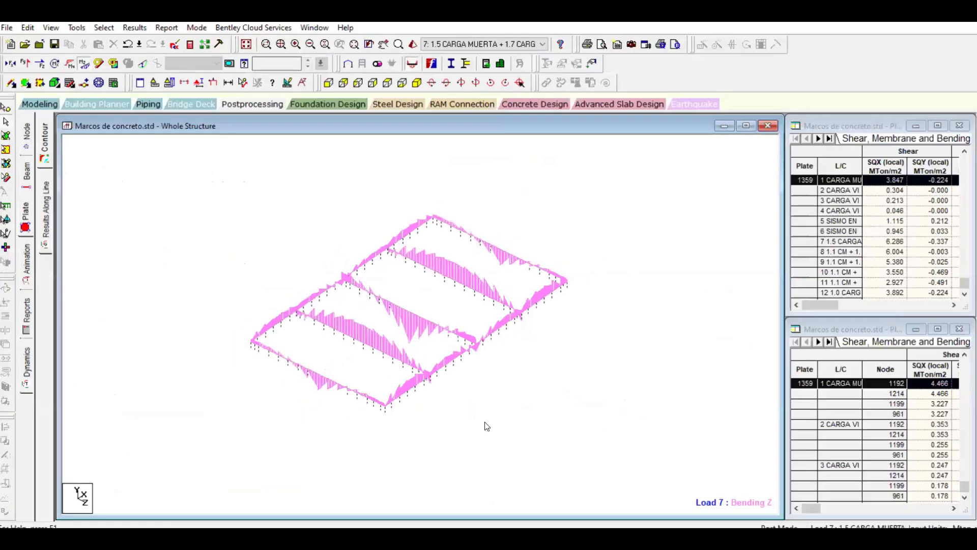
left_click_drag(582, 402, 144, 138)
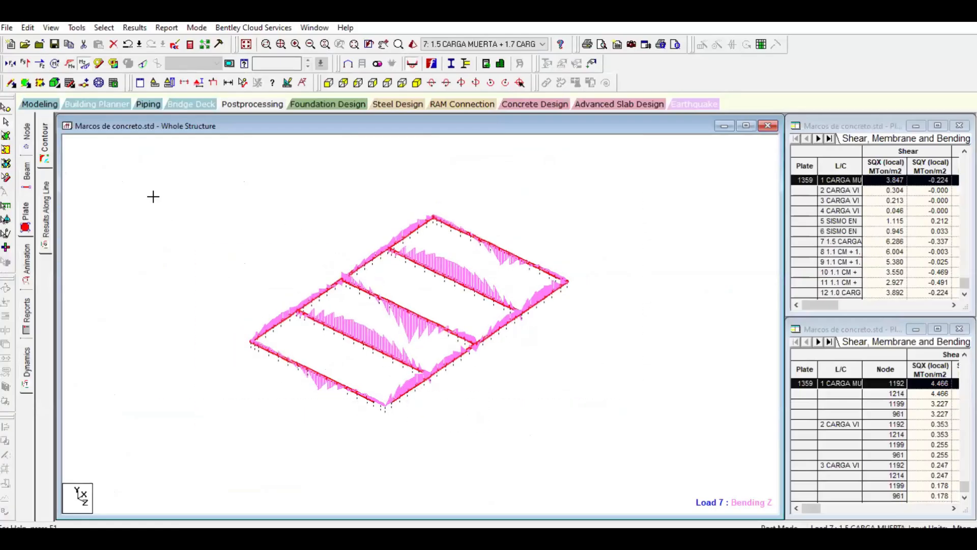
left_click(170, 29)
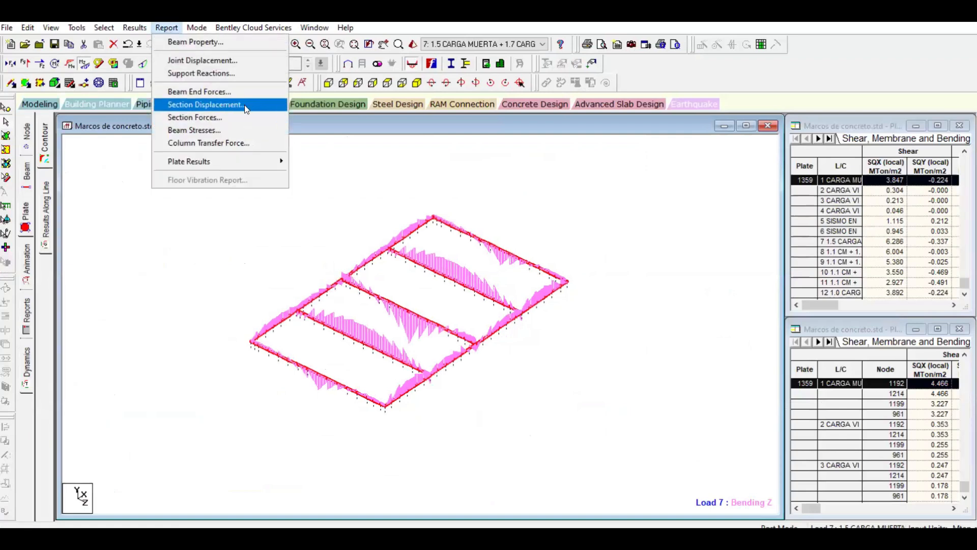
left_click(241, 118)
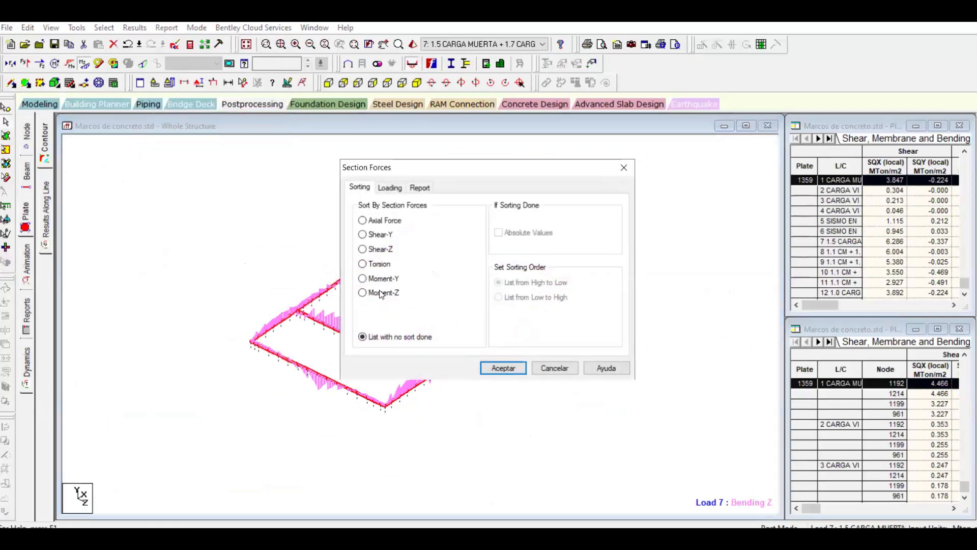
Generate the Section Forces report for load combinations 7 through 11, sorted by Moment-Z
left_click(390, 187)
left_click(487, 328)
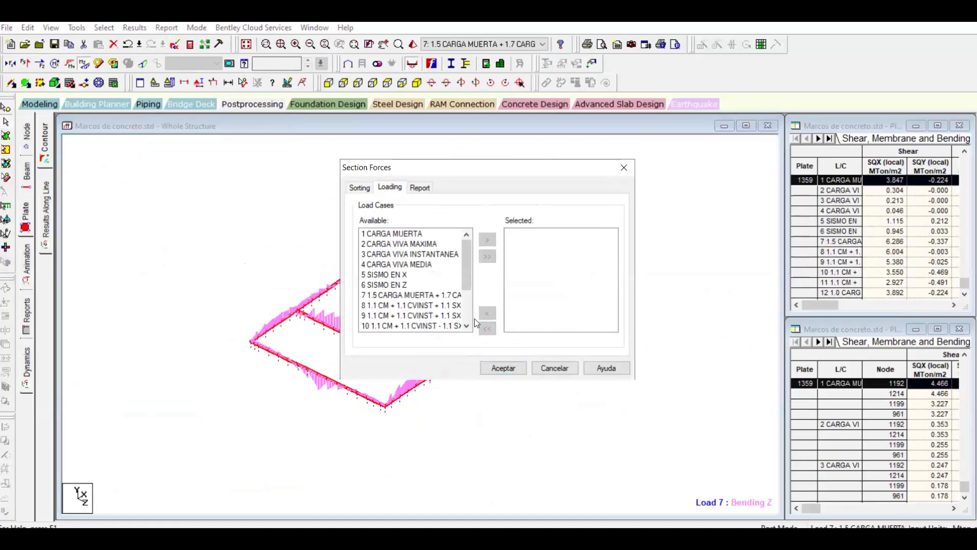
left_click(416, 300)
scroll(428, 305, "down", 2)
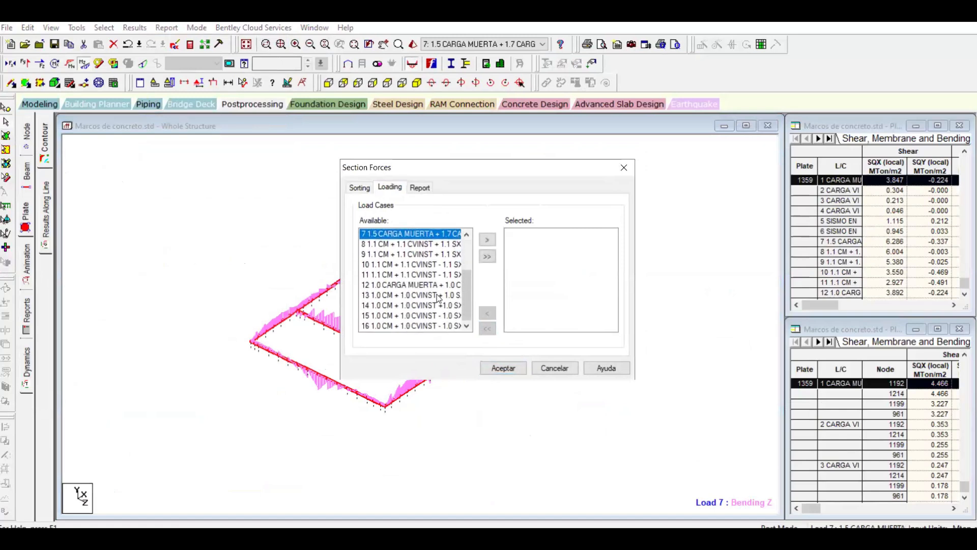
left_click(393, 278, "shift")
scroll(407, 282, "up", 2)
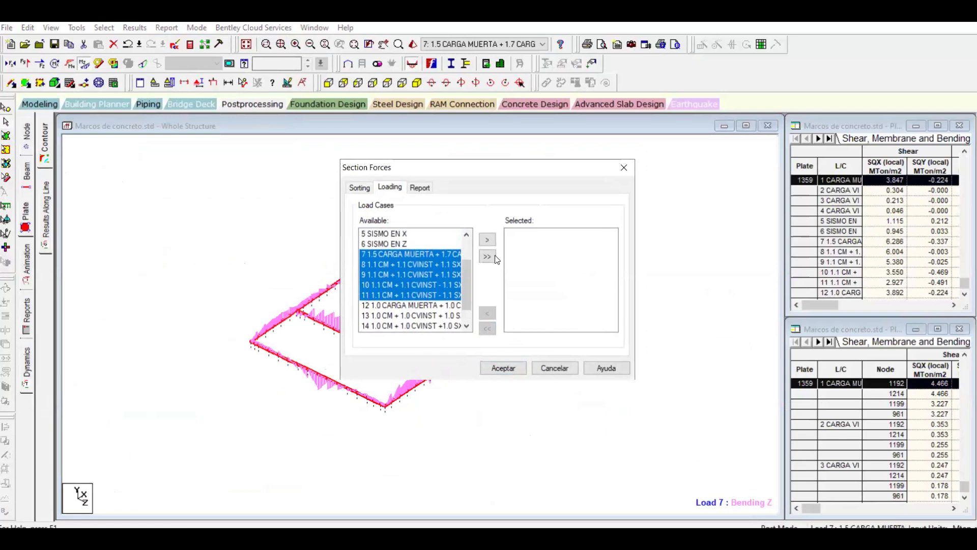
left_click(487, 241)
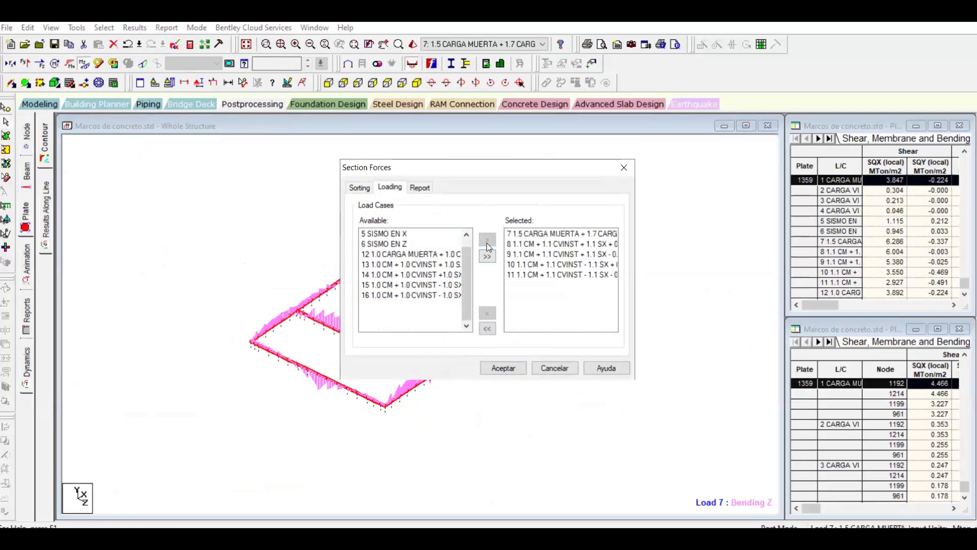
left_click(514, 367)
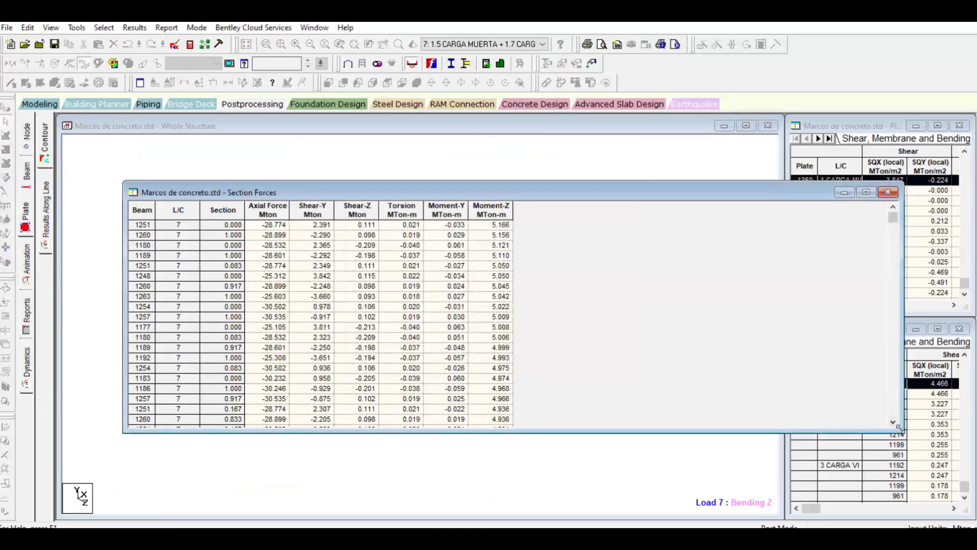
Shrink the Section Forces table to show its Moment-Z column and change that column's unit to kg-m
left_click_drag(899, 428, 298, 333)
left_click(279, 327)
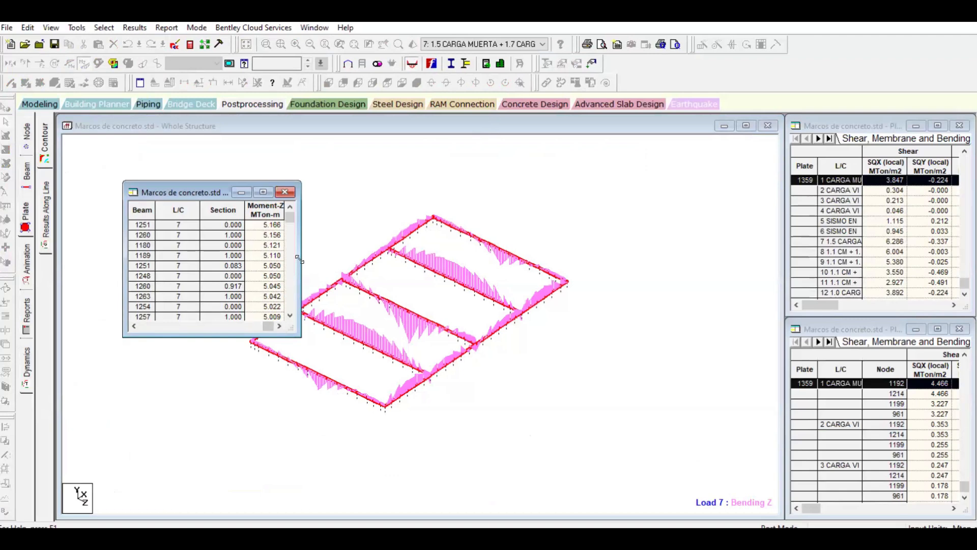
left_click_drag(300, 259, 303, 260)
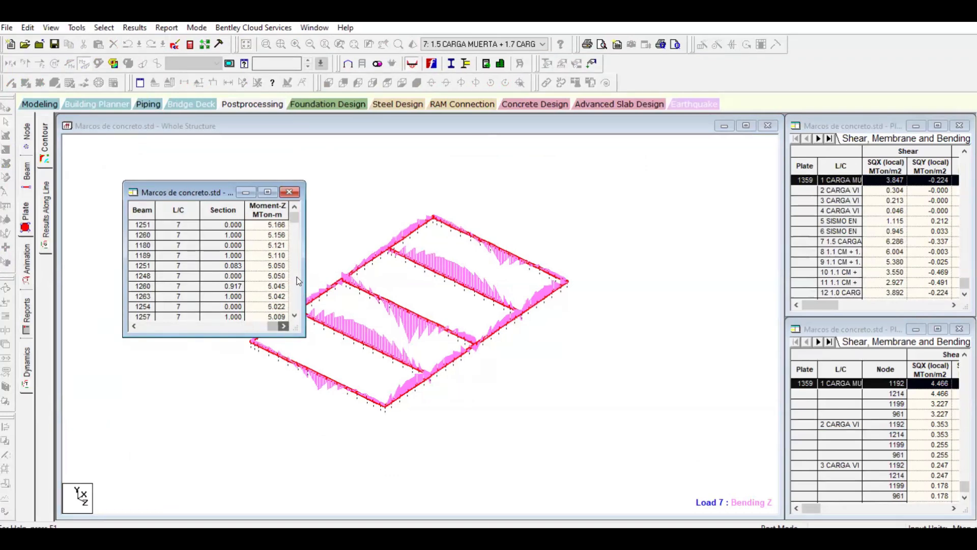
right_click(265, 211)
mouse_move(438, 285)
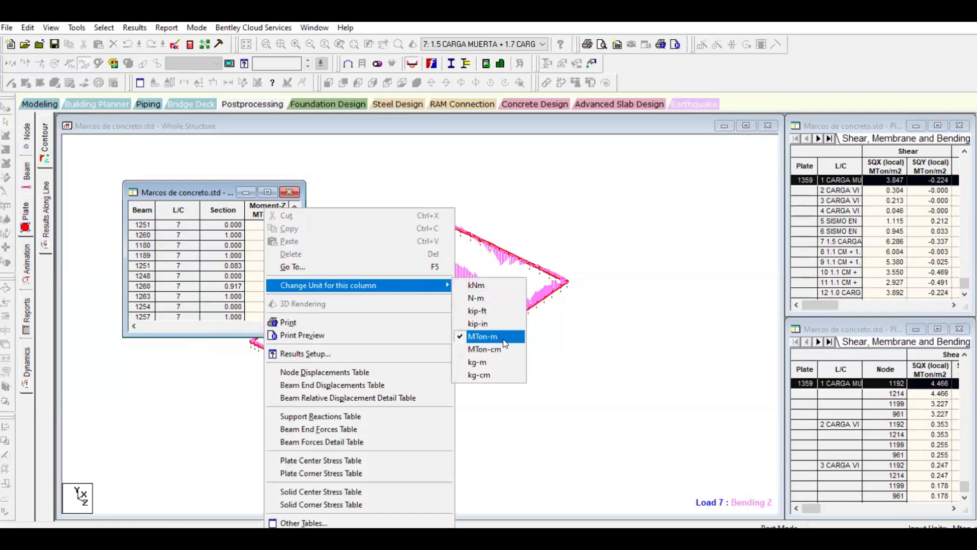
left_click(504, 361)
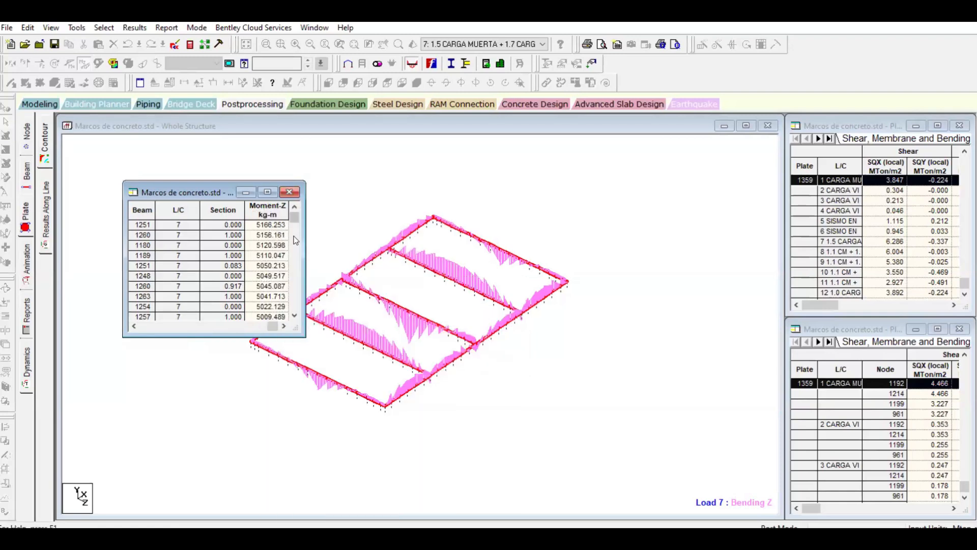
Locate the beam of the first Moment-Z row, beam 1251, in the model and move the table clear of the bending diagram
left_click(210, 224)
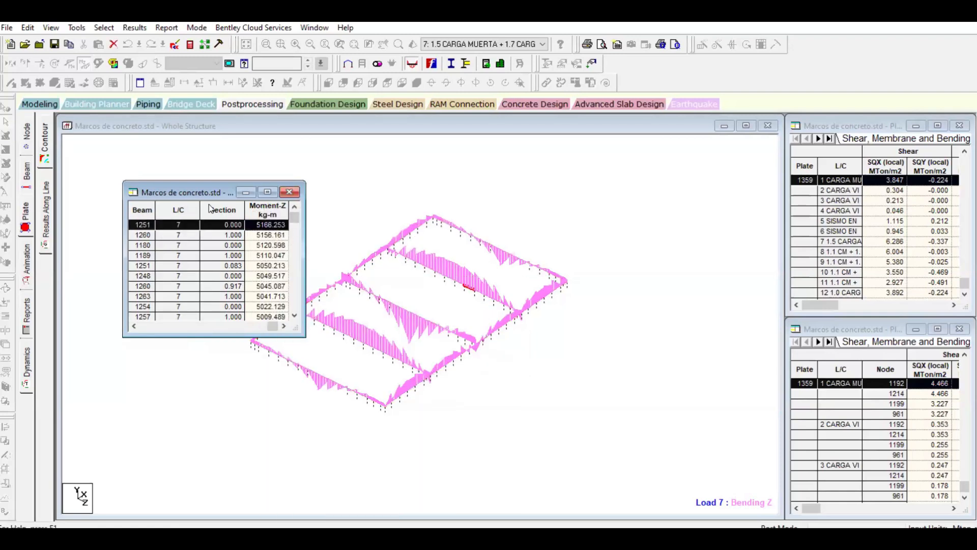
left_click_drag(208, 196, 674, 194)
scroll(474, 296, "up", 2)
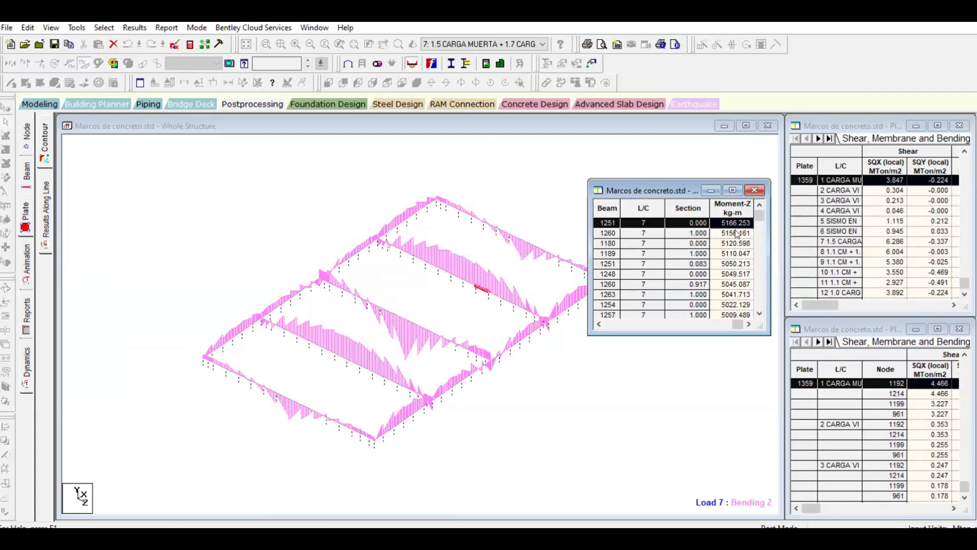
Switch to the Excel beam design sheet and set the Momento Actuante in section 4.1 to 5166 kg m
left_click(290, 537)
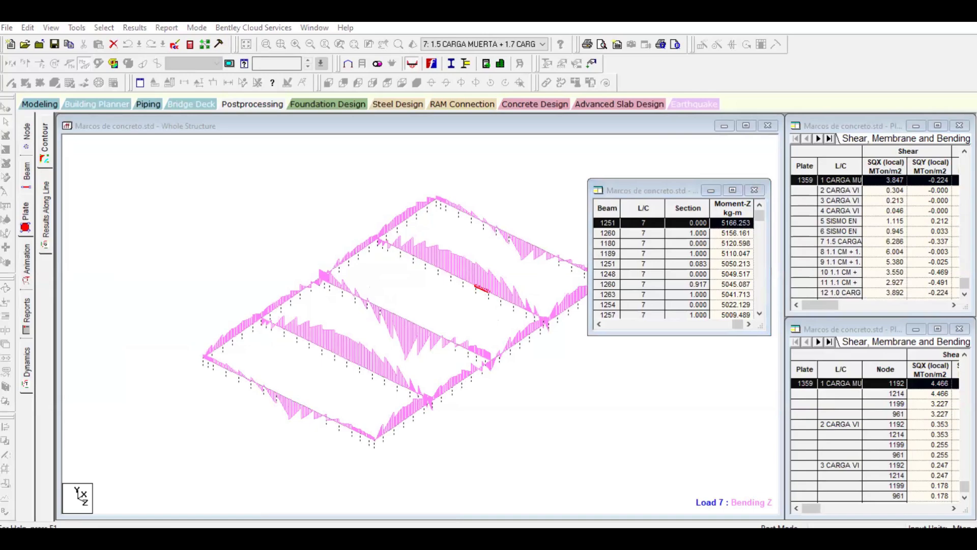
left_click(298, 463)
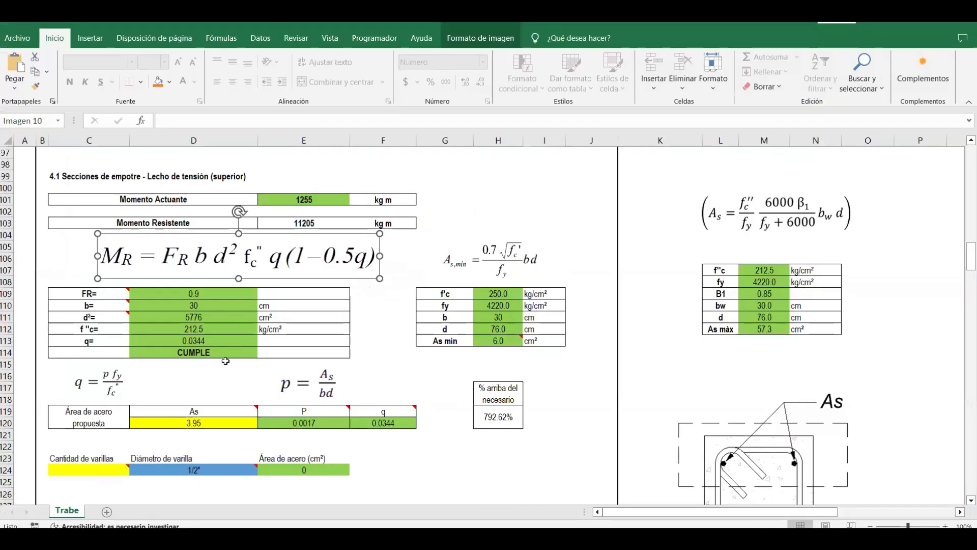
scroll(255, 326, "down", 3)
scroll(255, 326, "up", 5)
left_click(187, 230)
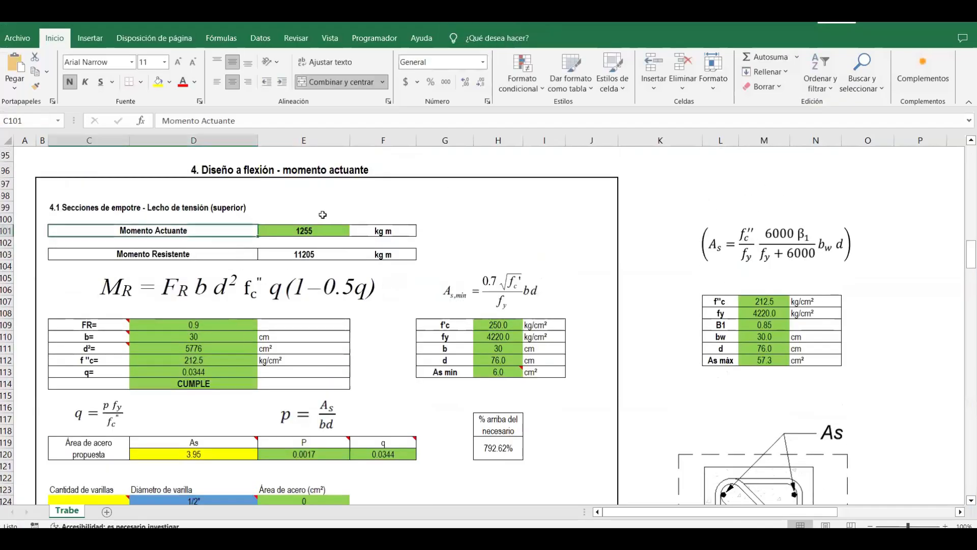
left_click(324, 230)
type("5166")
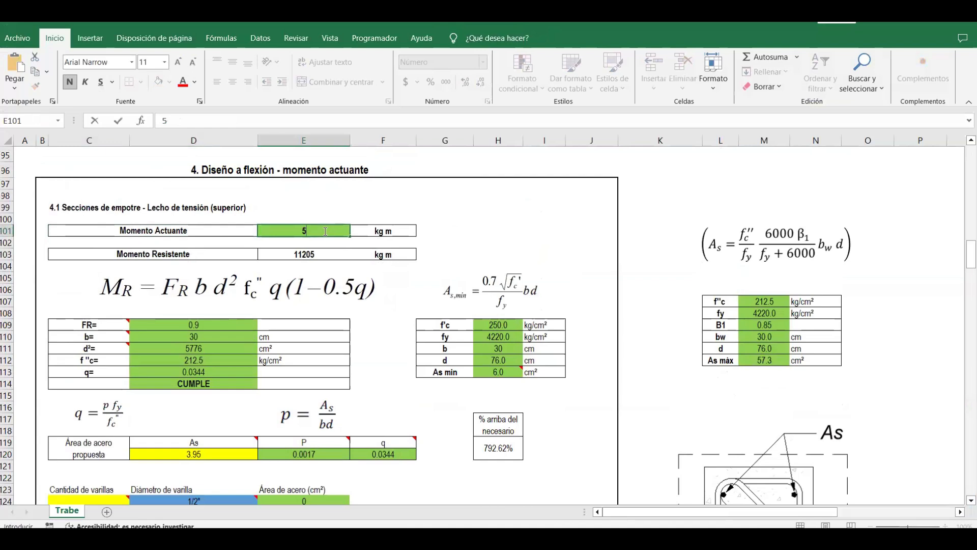
key("Return")
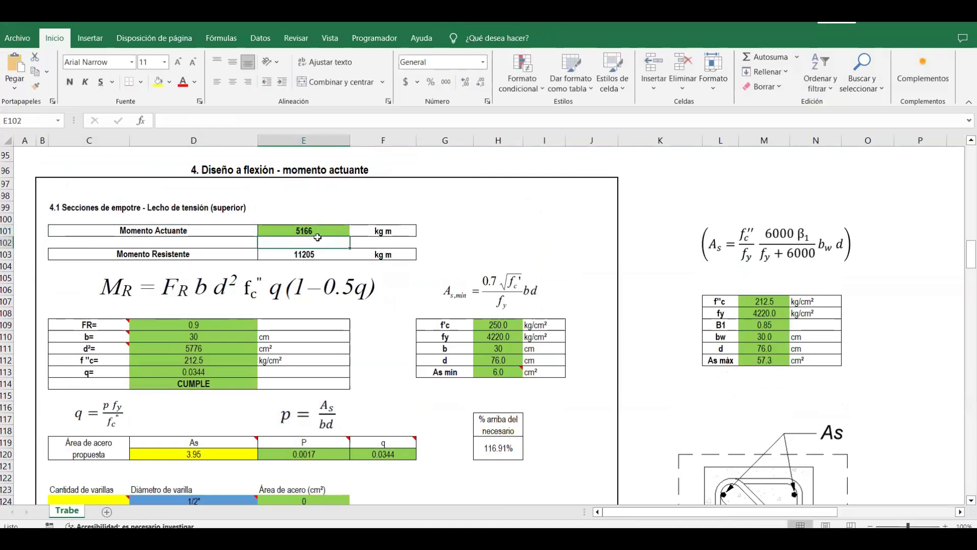
Set the proposed steel area As in section 4.1 to 6, matching the minimum steel area
scroll(305, 214, "down", 1)
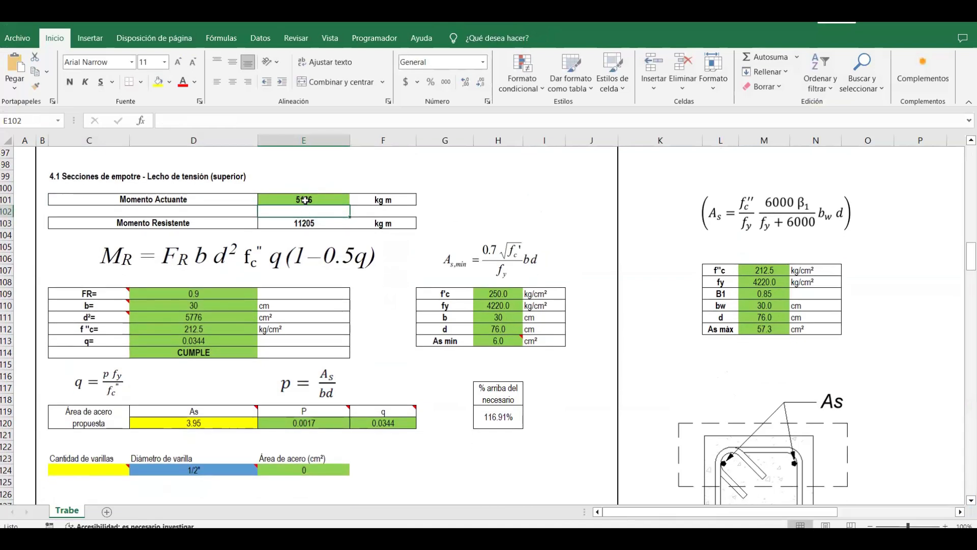
left_click(500, 342)
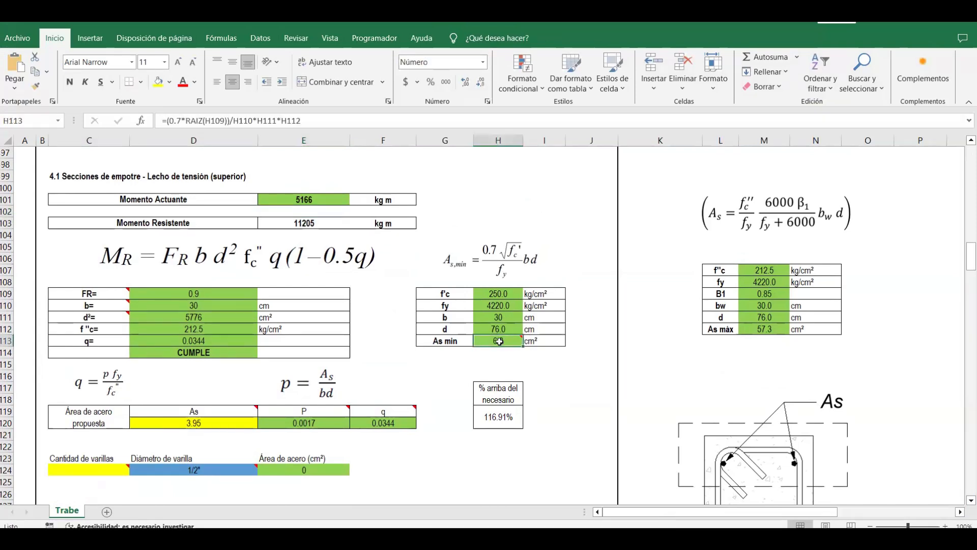
left_click(249, 425)
type("6")
key("Return")
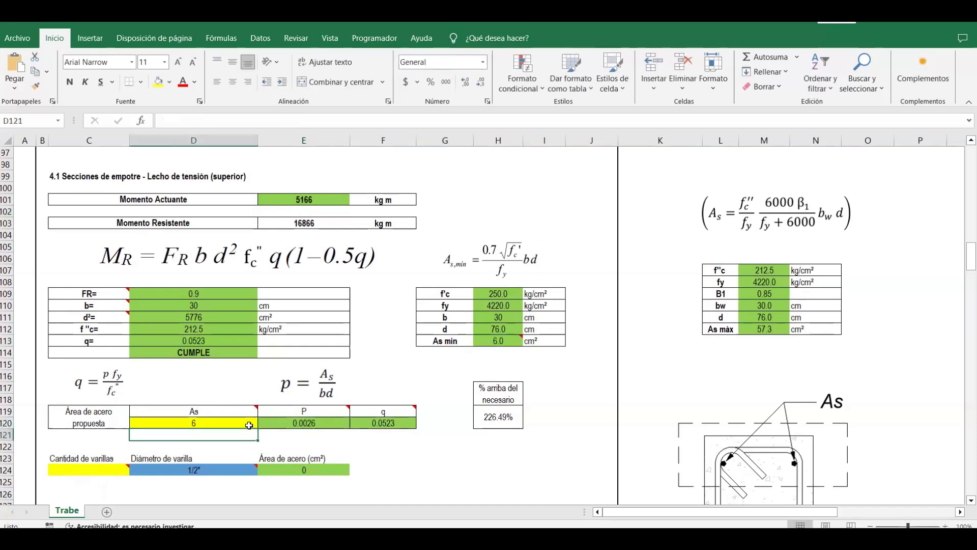
Check the As min and Momento Resistente formulas against the proposed steel area
left_click(502, 341)
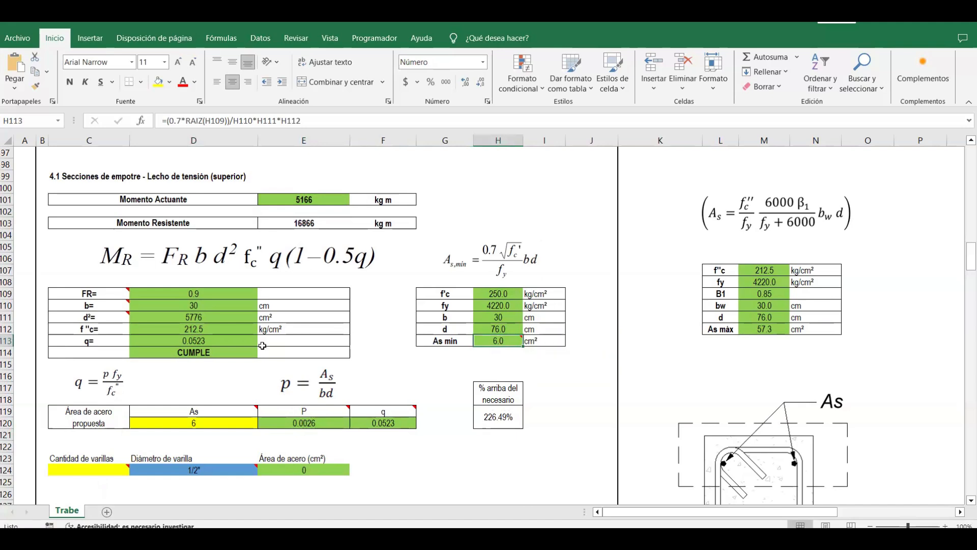
left_click(220, 227)
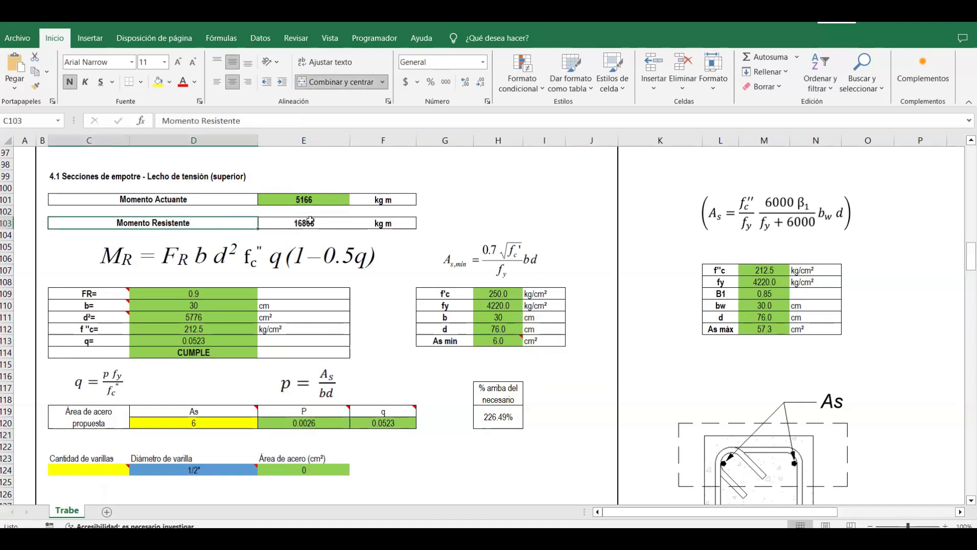
left_click(310, 222)
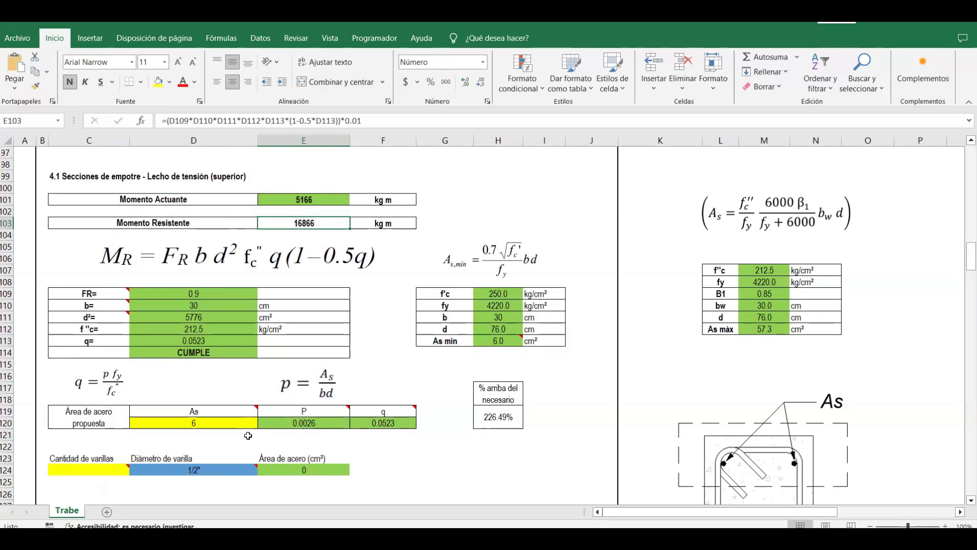
left_click(245, 421)
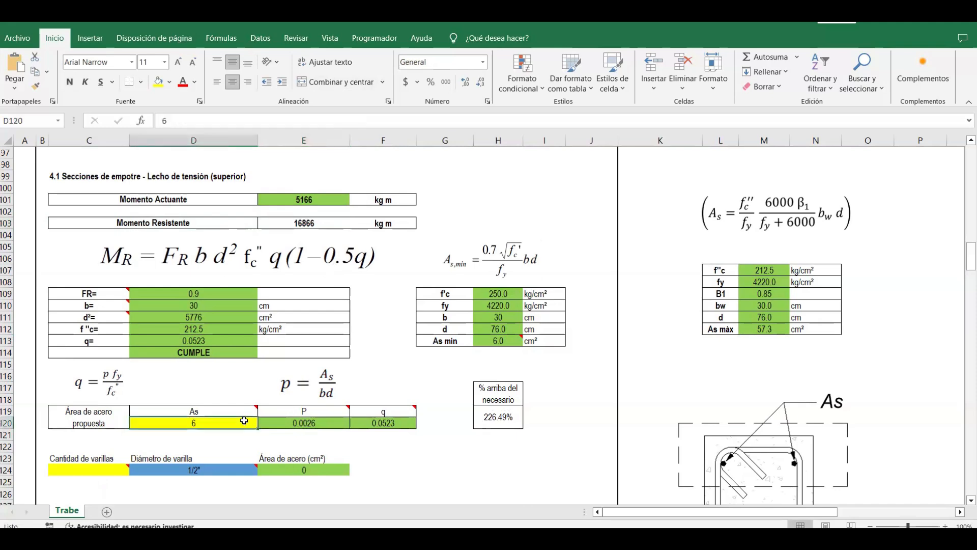
Review the possible reinforcement arrangements with 1/2", 5/8" and 3/4" bars in the rebar table below section 4.1
scroll(244, 420, "down", 3)
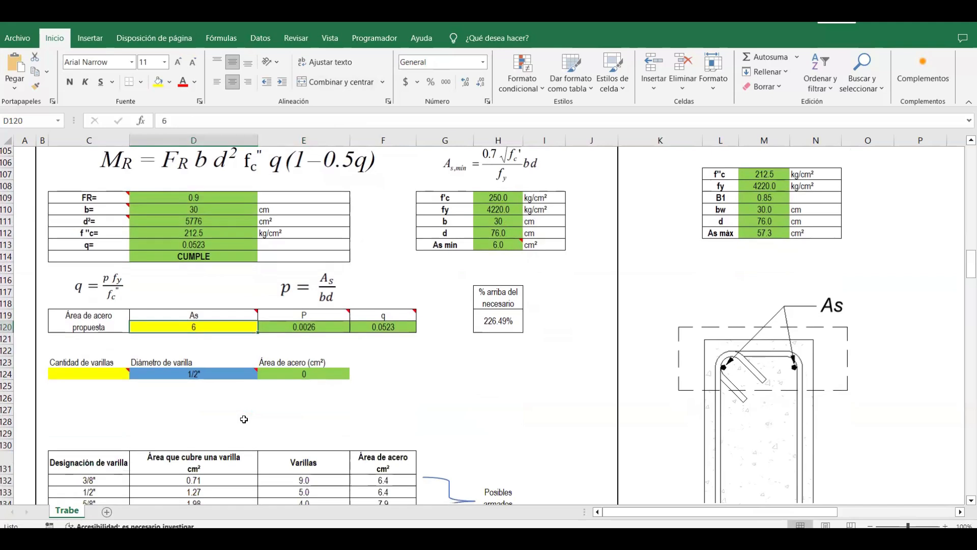
scroll(244, 419, "down", 3)
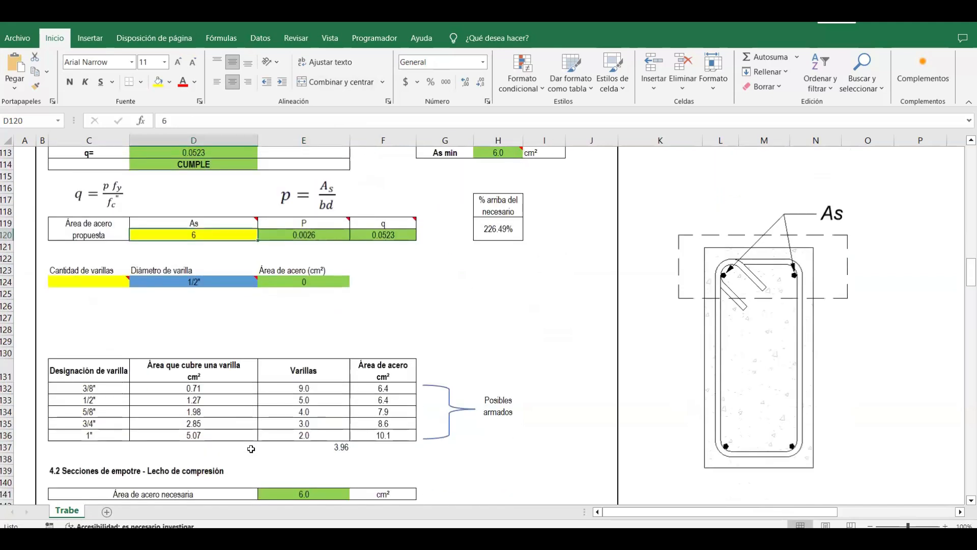
left_click(306, 401)
left_click(121, 400)
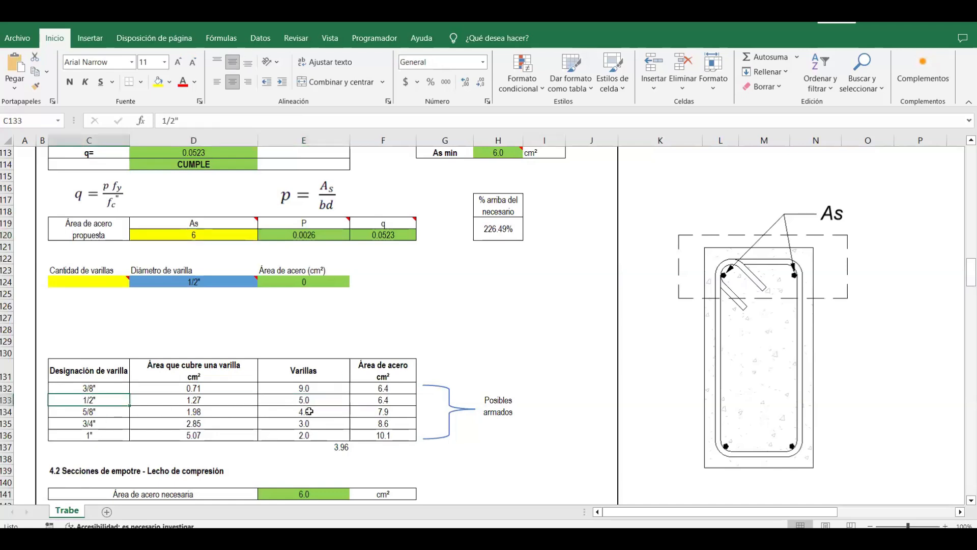
left_click(309, 412)
key("Left")
key("Left")
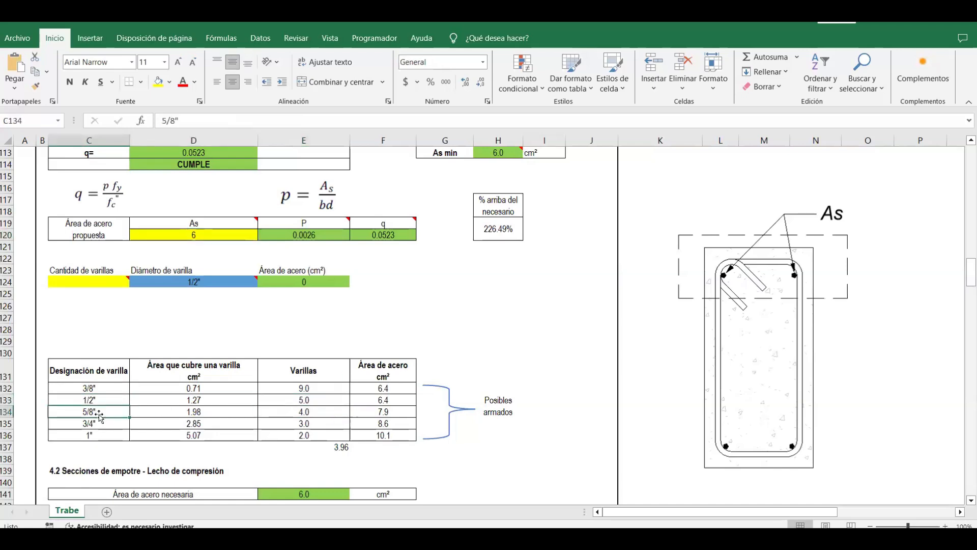
left_click(296, 423)
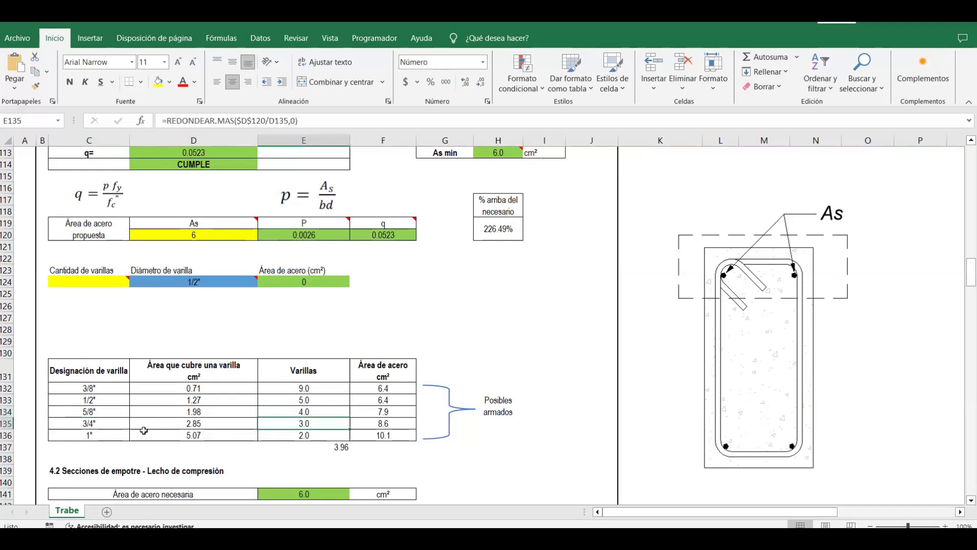
left_click(110, 425)
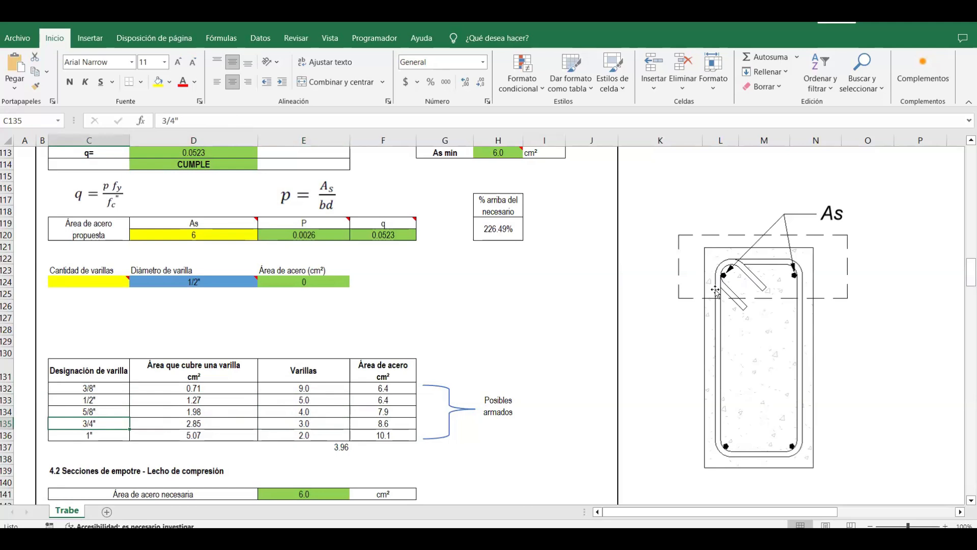
Switch to STAAD.Pro and examine the Bending Z diagram of the foundation beams for load 7
scroll(292, 390, "up", 2)
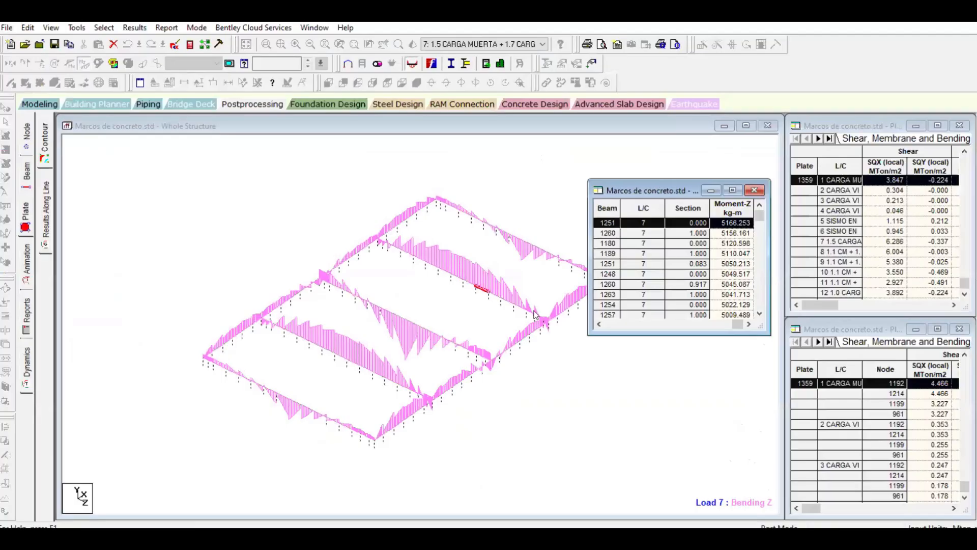
scroll(474, 300, "up", 2)
scroll(474, 301, "down", 3)
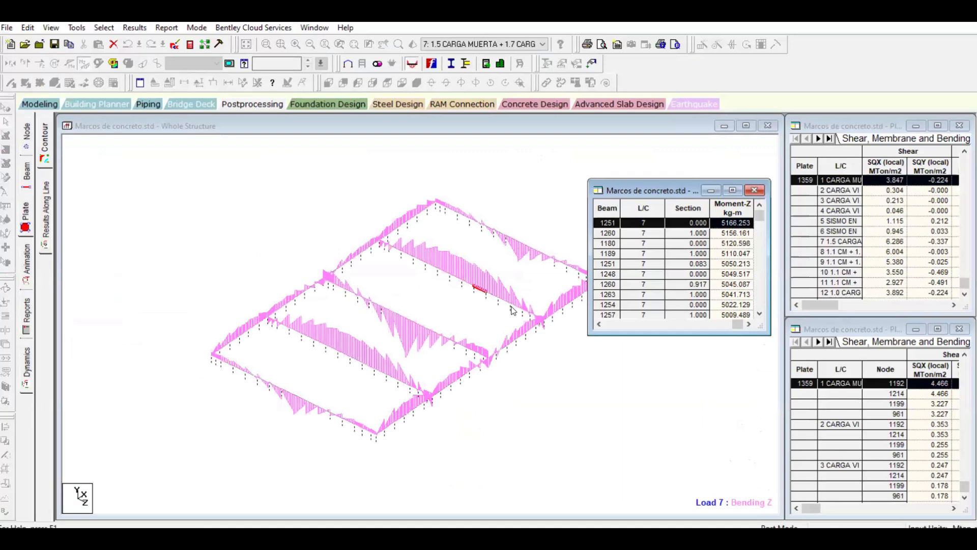
middle_click_drag(495, 325, 462, 346)
scroll(459, 325, "up", 3)
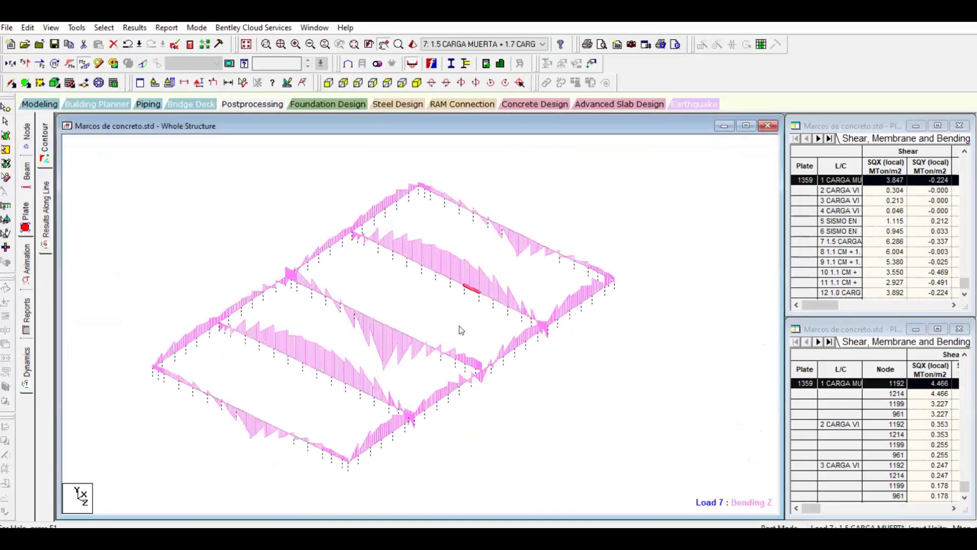
left_click(459, 325)
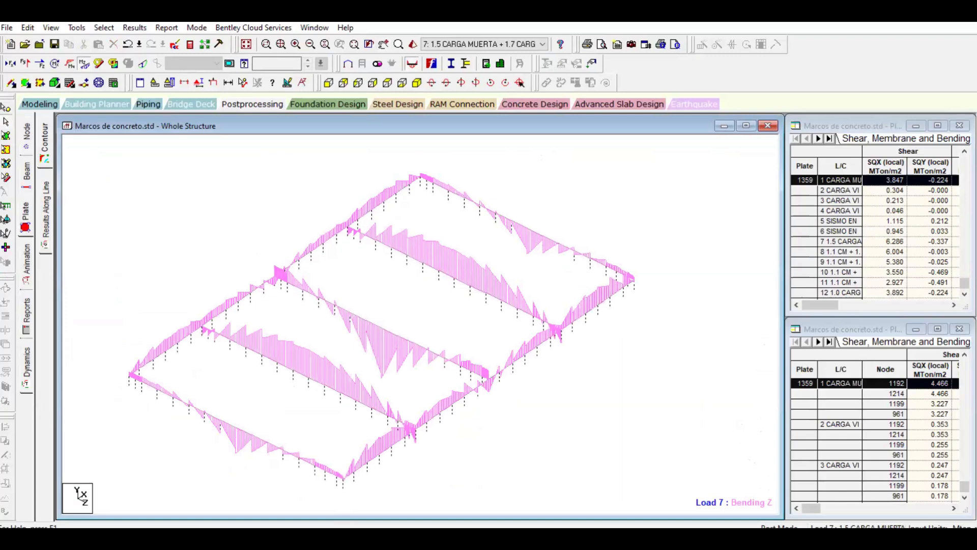
Return to the Excel sheet and compare As min, Momento Resistente and Momento Actuante in section 4.1
mouse_move(341, 496)
left_click(277, 496)
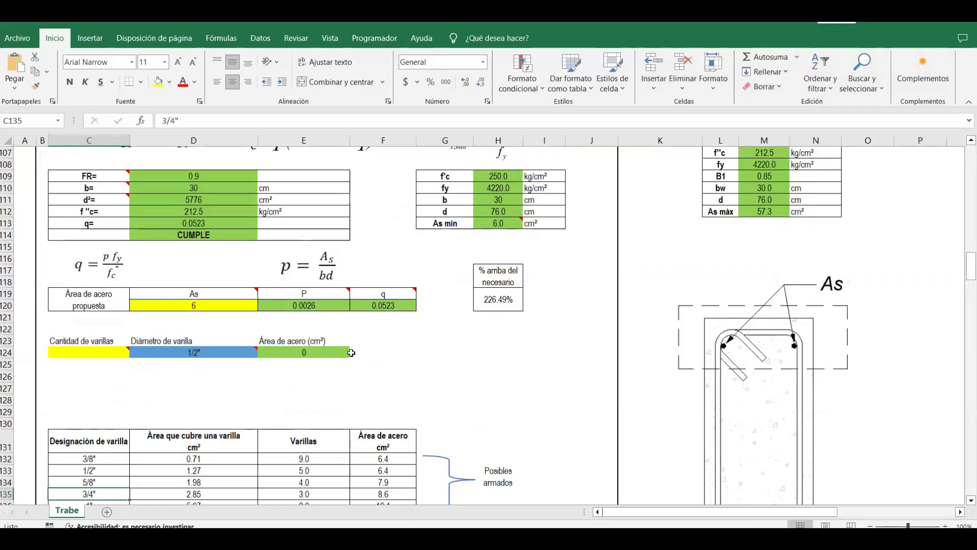
scroll(387, 341, "up", 3)
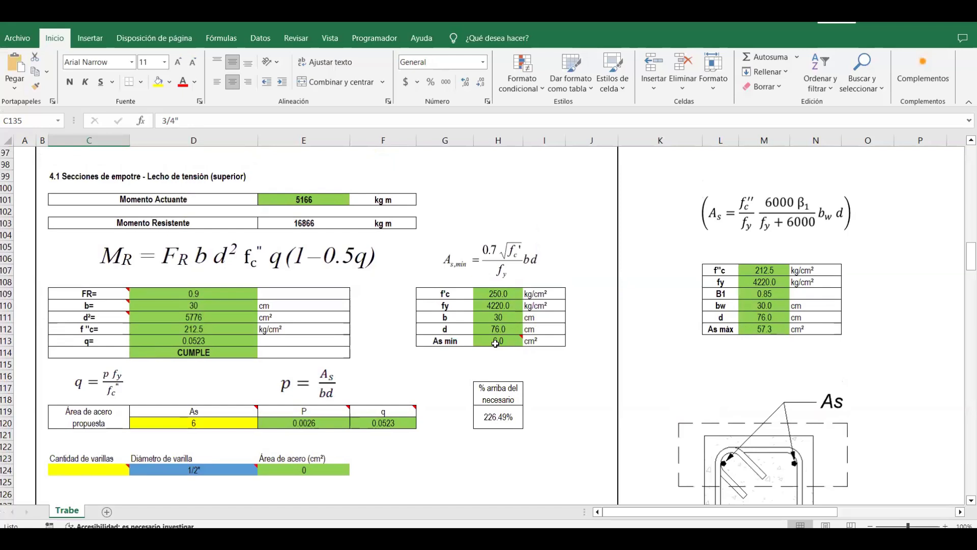
left_click(495, 342)
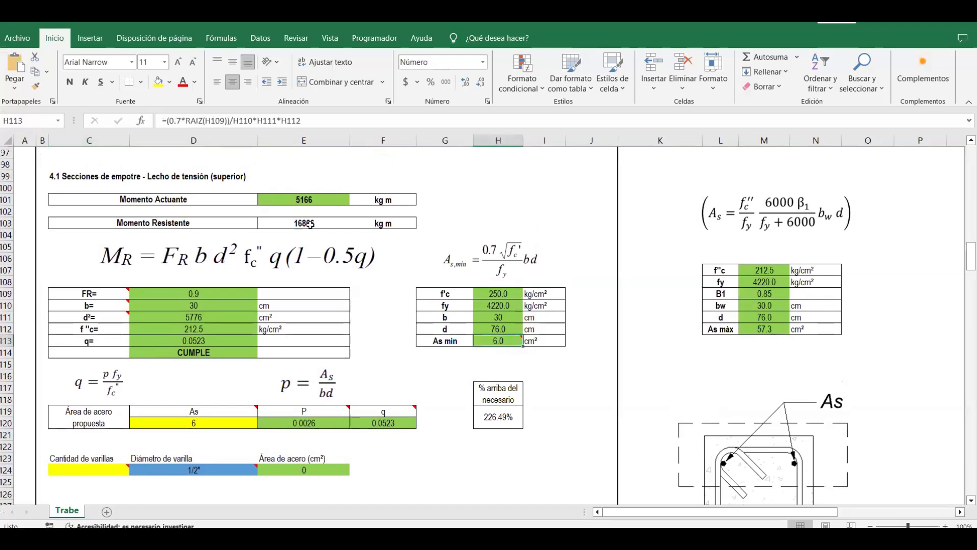
left_click(311, 223)
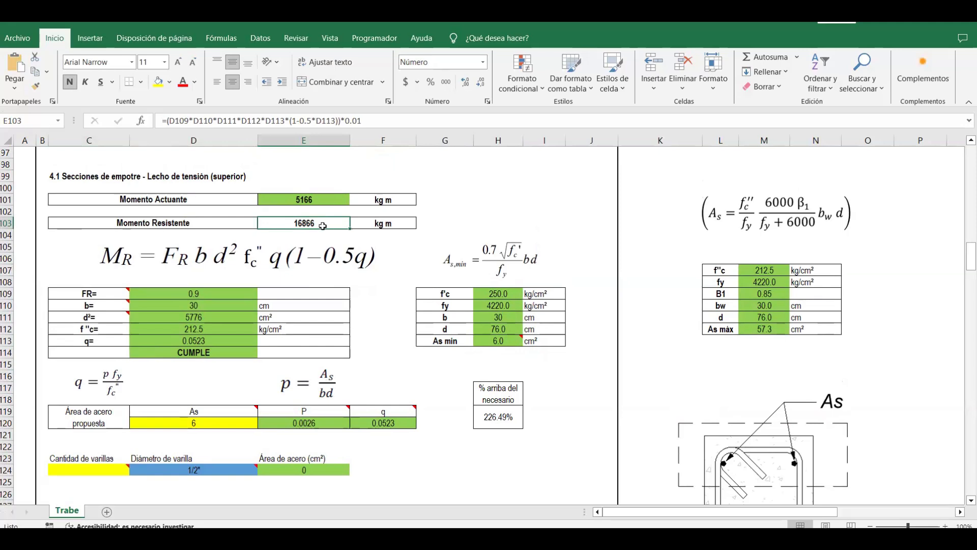
left_click(312, 201)
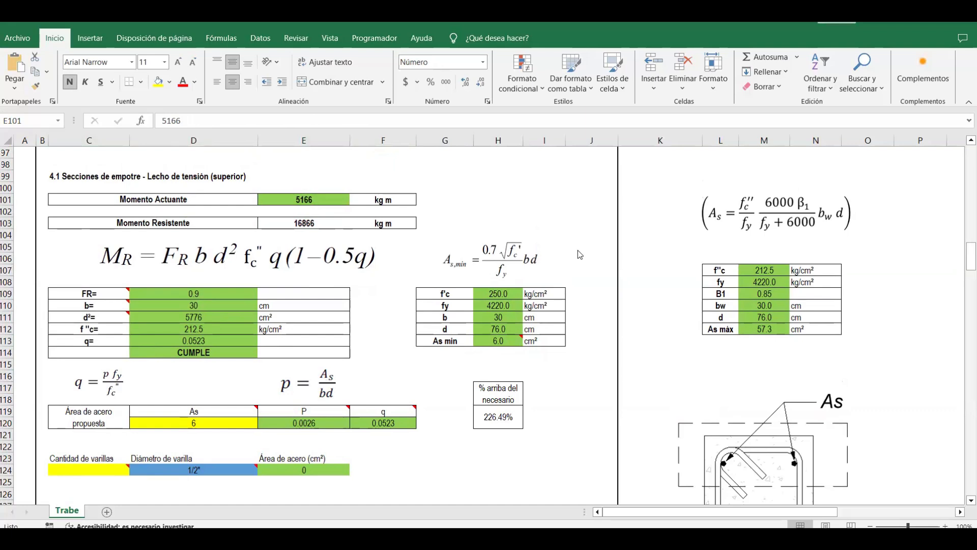
Switch back to STAAD.Pro and view the bending moments across the whole foundation beam grid
mouse_move(487, 535)
left_click(487, 488)
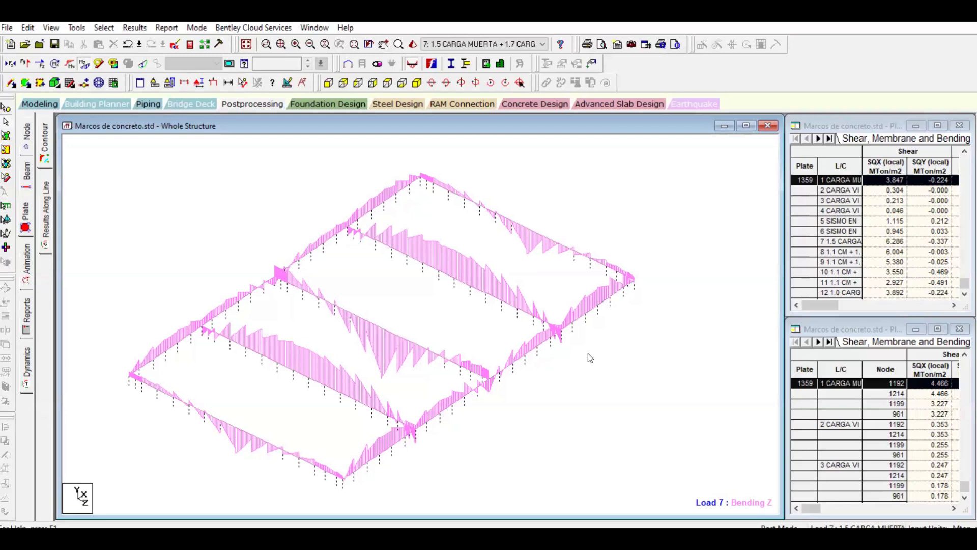
scroll(588, 353, "down", 2)
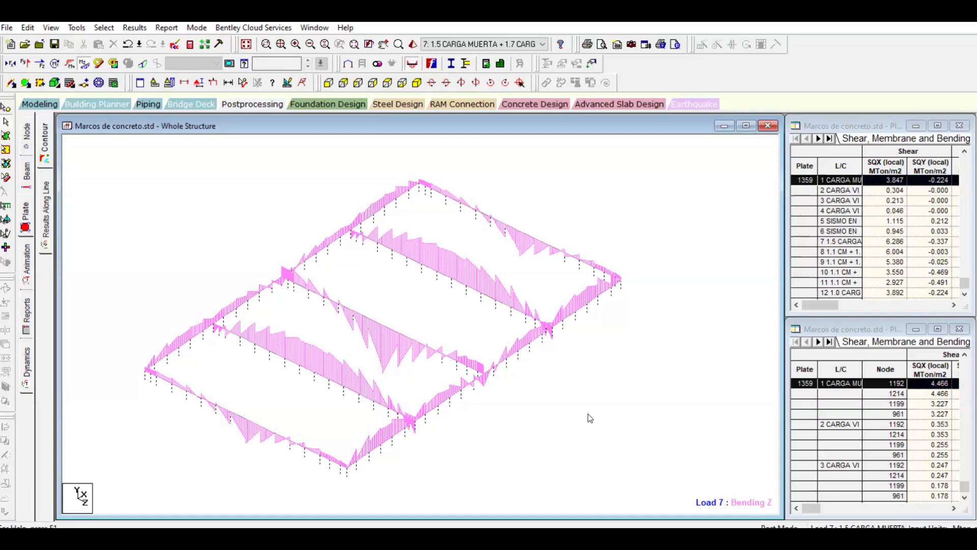
In modeling mode, change the Rect 0.80x0.30 foundation beam section to YD 0.6 m and ZD 0.25 m
key("alt+Tab")
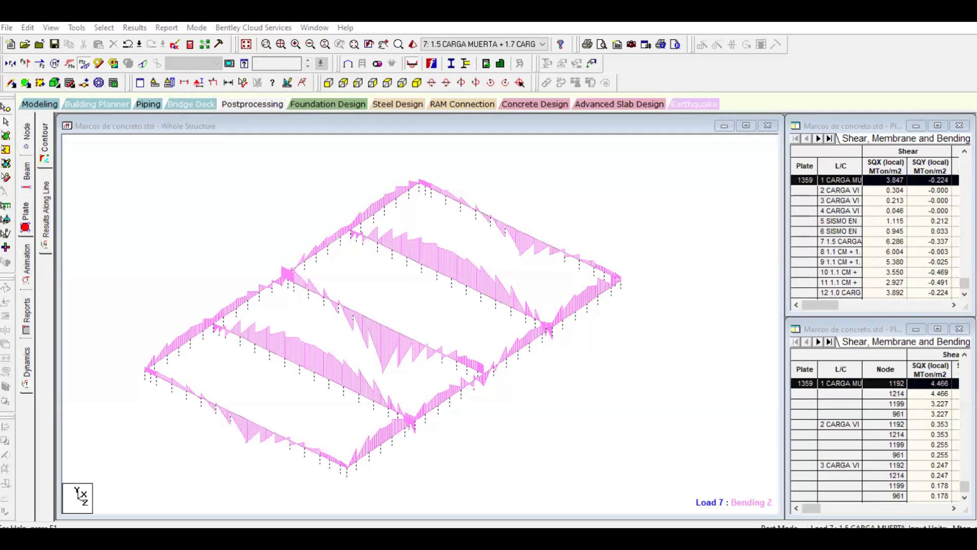
left_click(416, 318)
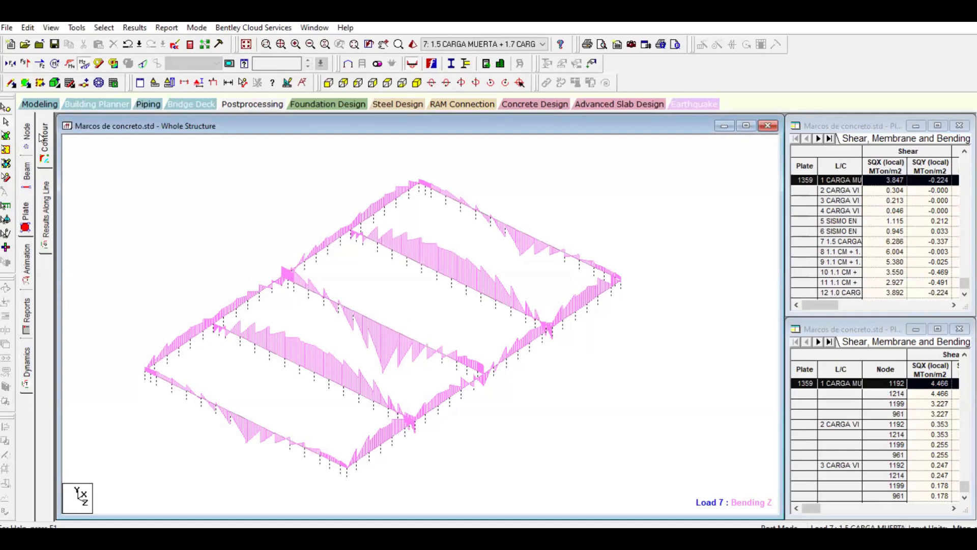
left_click(43, 105)
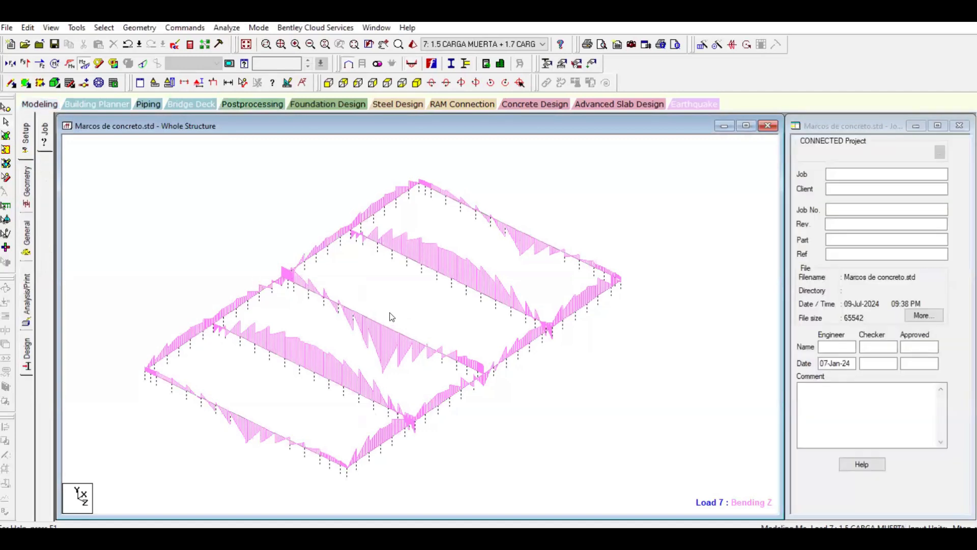
left_click(32, 238)
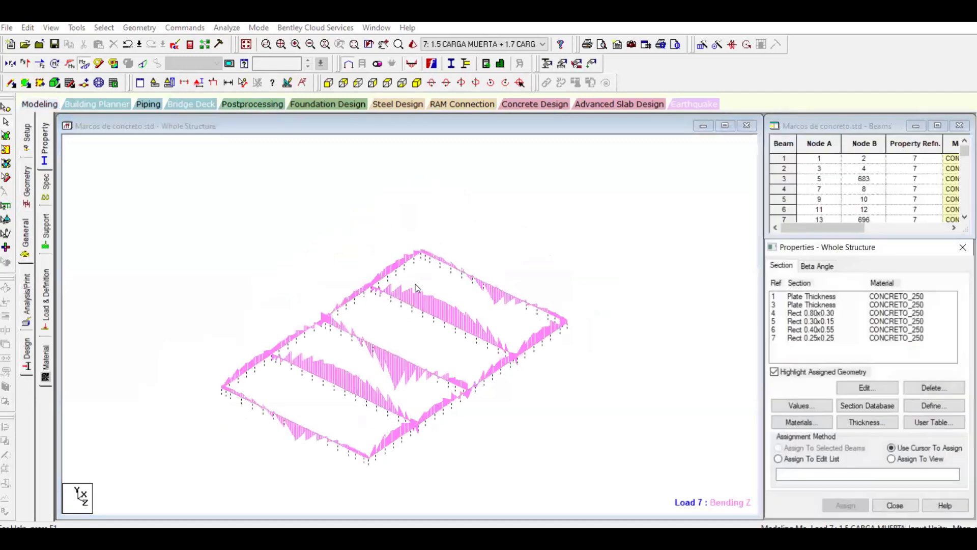
left_click(822, 313)
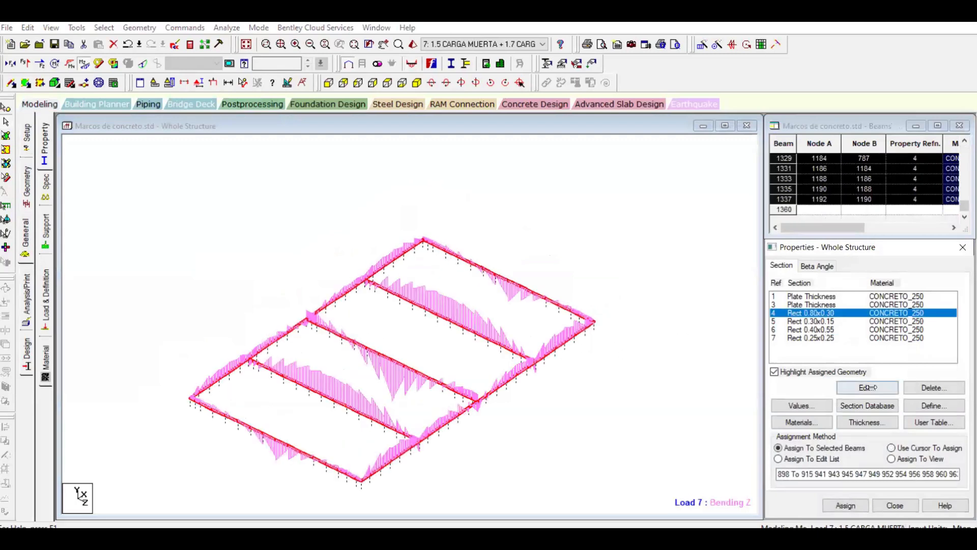
left_click(867, 388)
left_click_drag(540, 263, 511, 265)
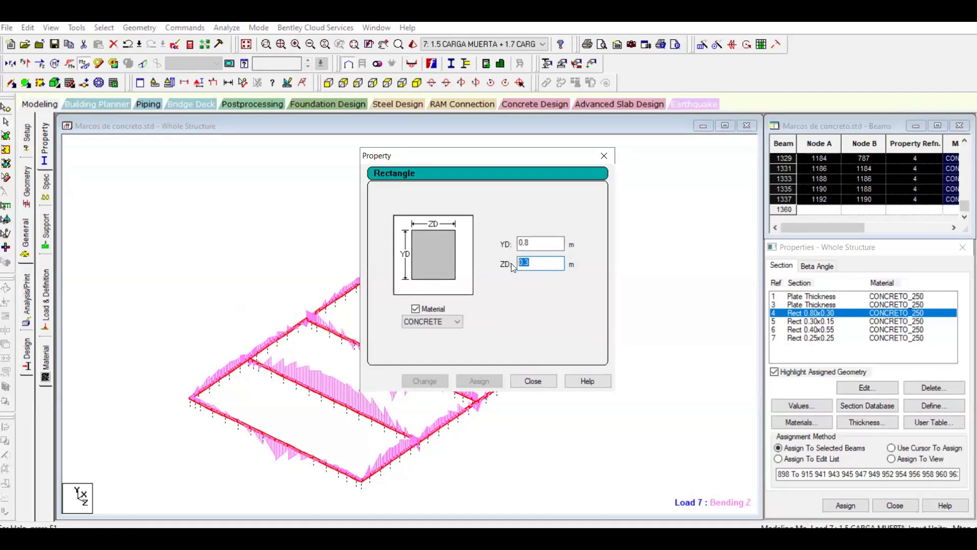
double_click(525, 243)
type("6")
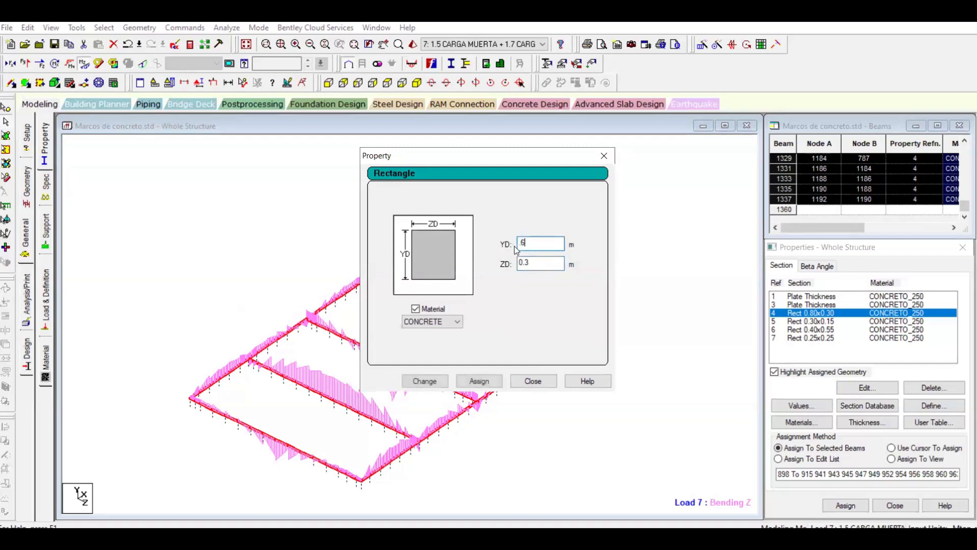
double_click(541, 259)
key("BackSpace")
type(".25")
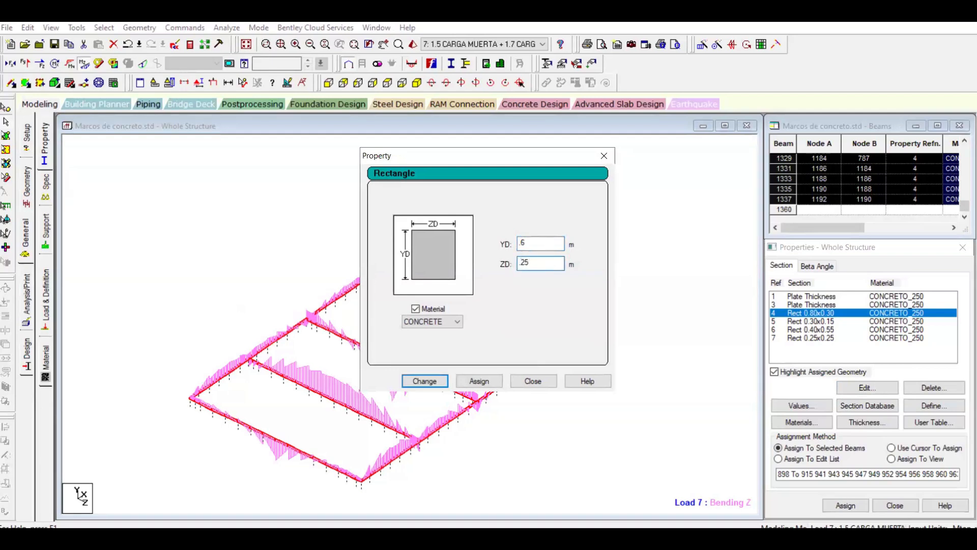
Set the section's material to CONCRETO_250, apply the property change and close the property definition
left_click(457, 321)
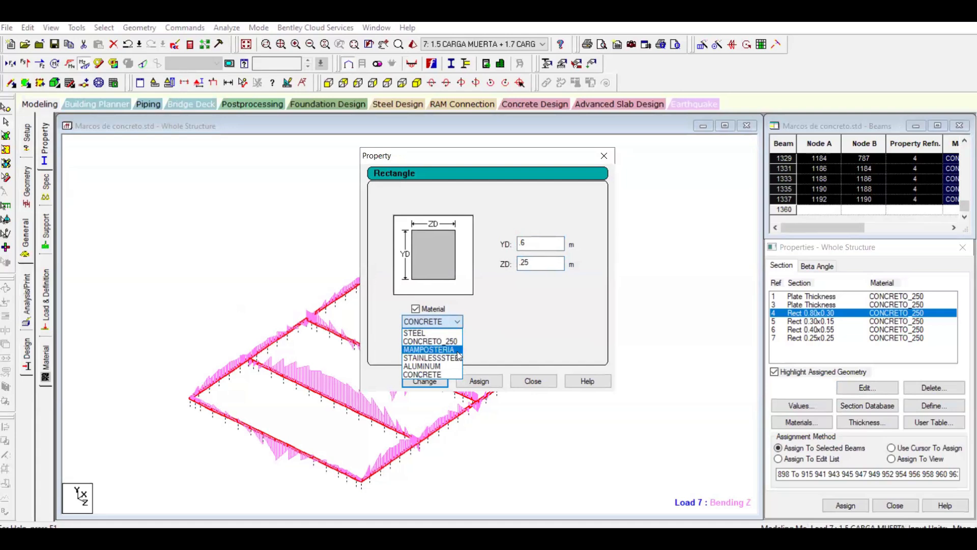
left_click(443, 341)
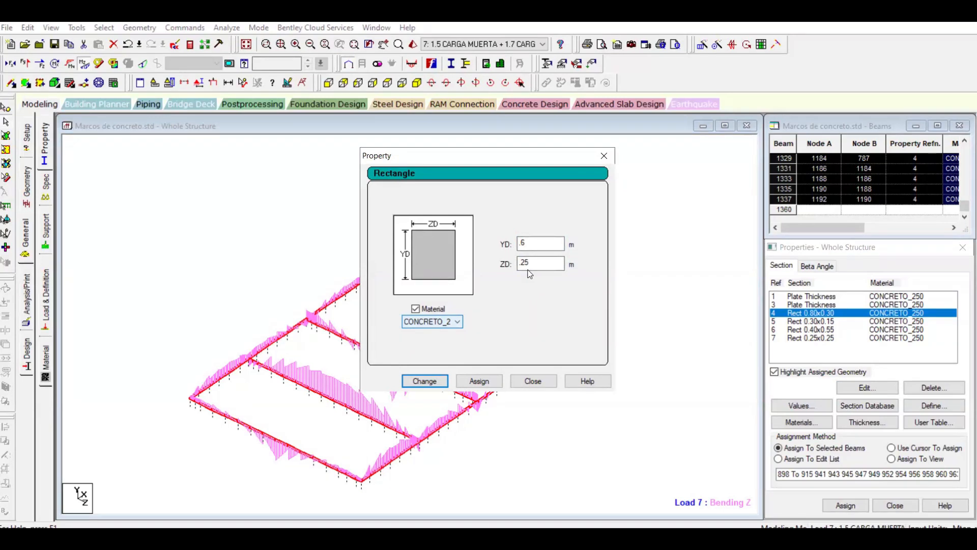
left_click(425, 382)
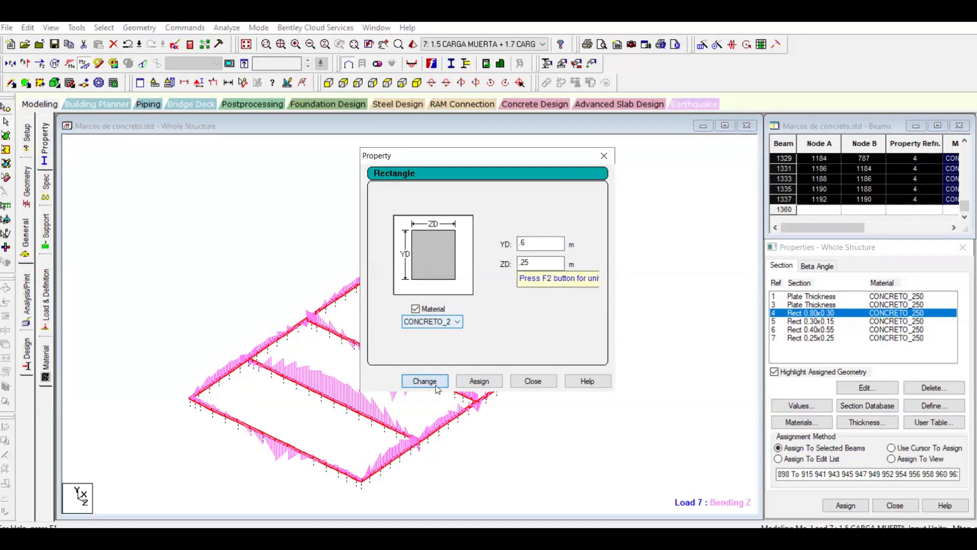
left_click(528, 305)
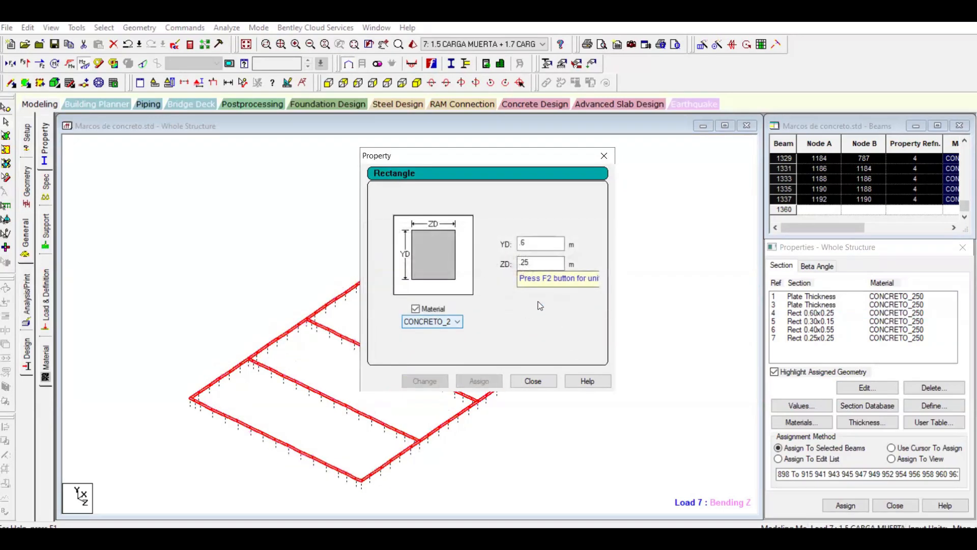
left_click(532, 381)
Save the modified structure and run the analysis, staying in modeling mode
key("ctrl+F5")
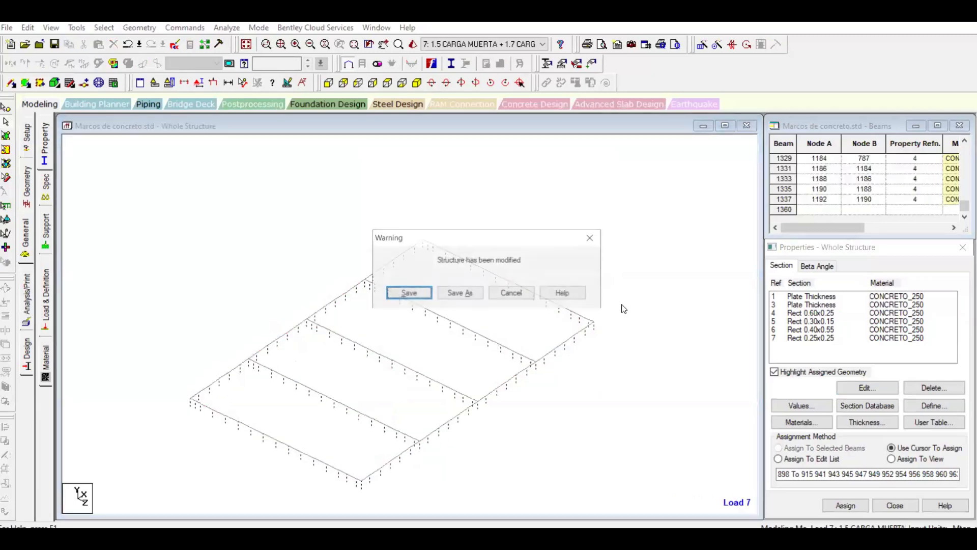
key("Return")
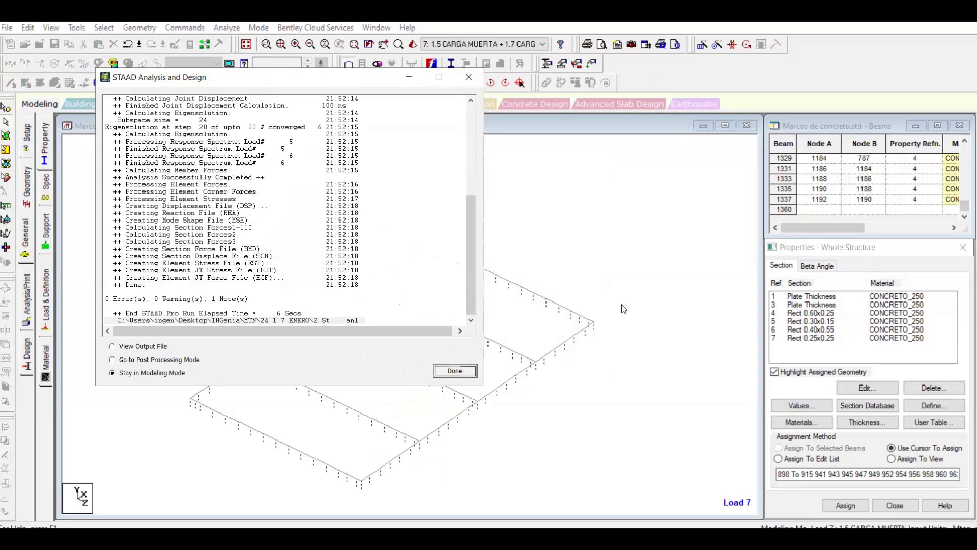
left_click(450, 375)
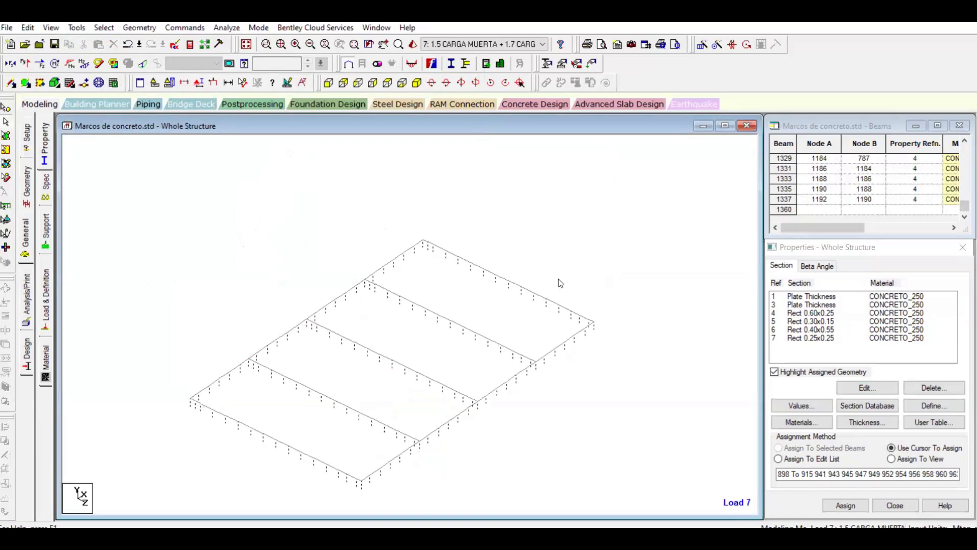
Enter postprocessing with all load cases selected for the results
left_click(557, 279)
key("Left")
key("Left")
key("Left")
key("Left")
key("Left")
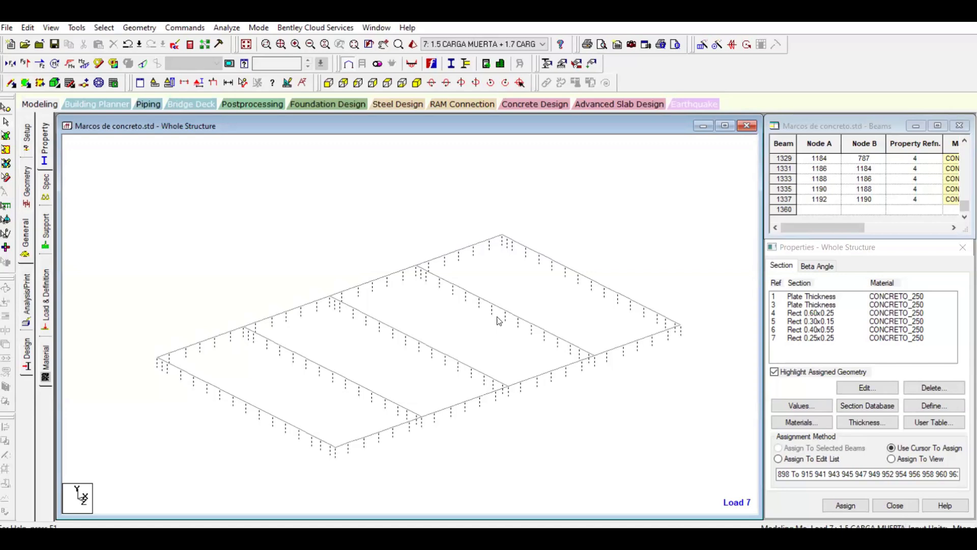
scroll(512, 356, "up", 3)
scroll(503, 370, "down", 4)
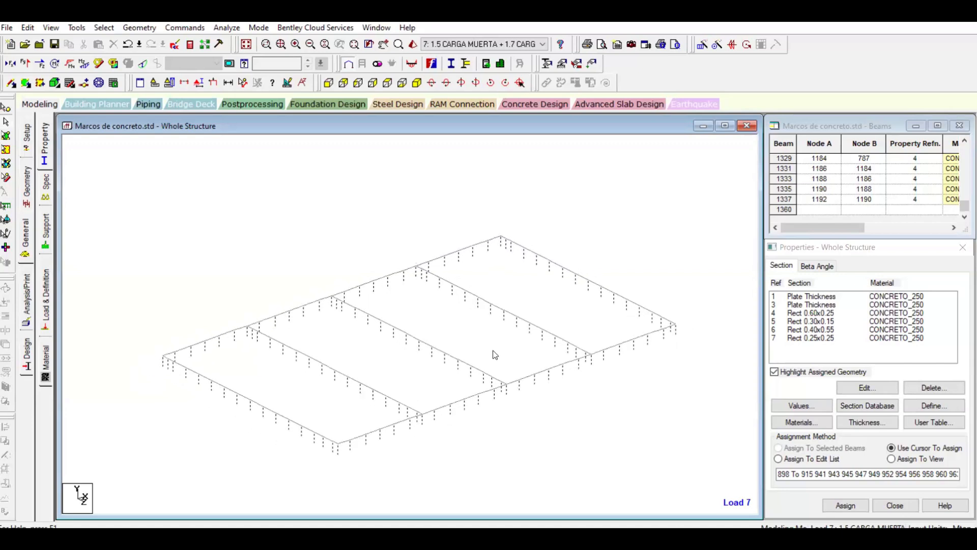
left_click(249, 106)
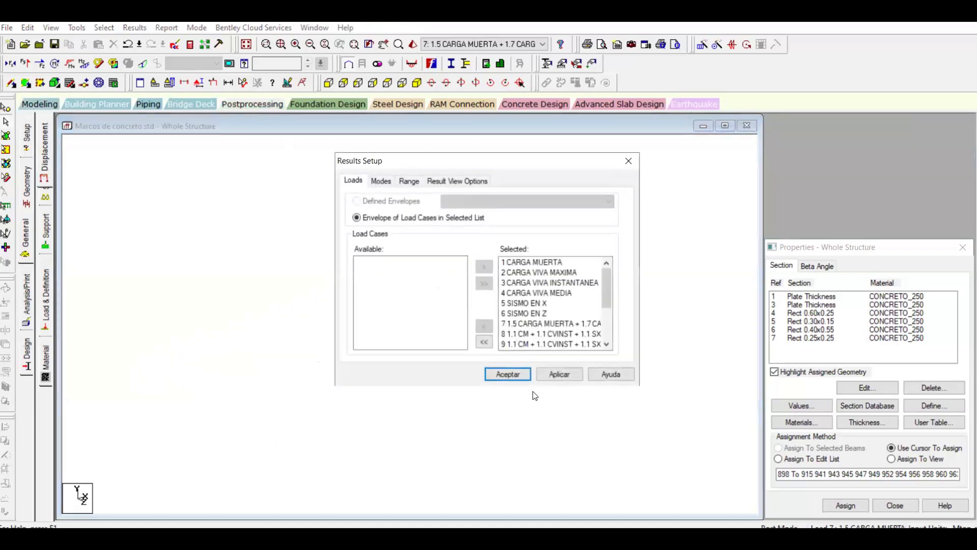
left_click(515, 376)
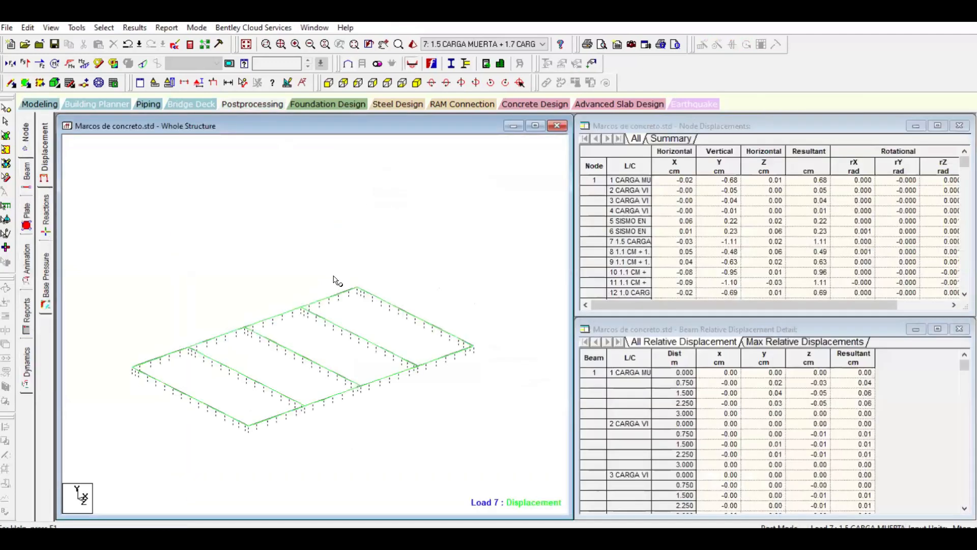
Isolate the foundation at the base of the whole structure in an isometric view and widen the model window
key("alt+v")
key("Escape")
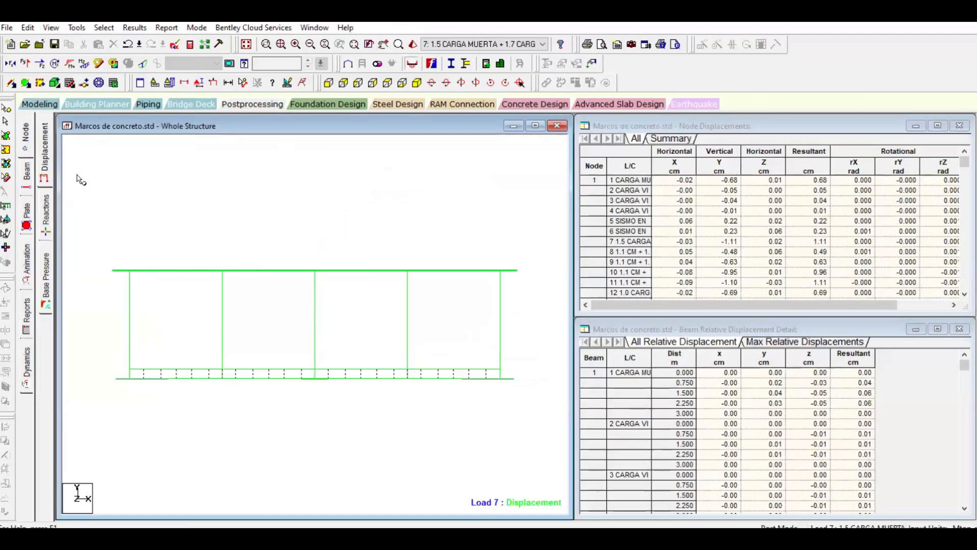
left_click(7, 177)
left_click_drag(99, 406, 526, 366)
left_click(417, 83)
left_click(281, 244)
left_click_drag(572, 303, 753, 304)
scroll(400, 336, "down", 5)
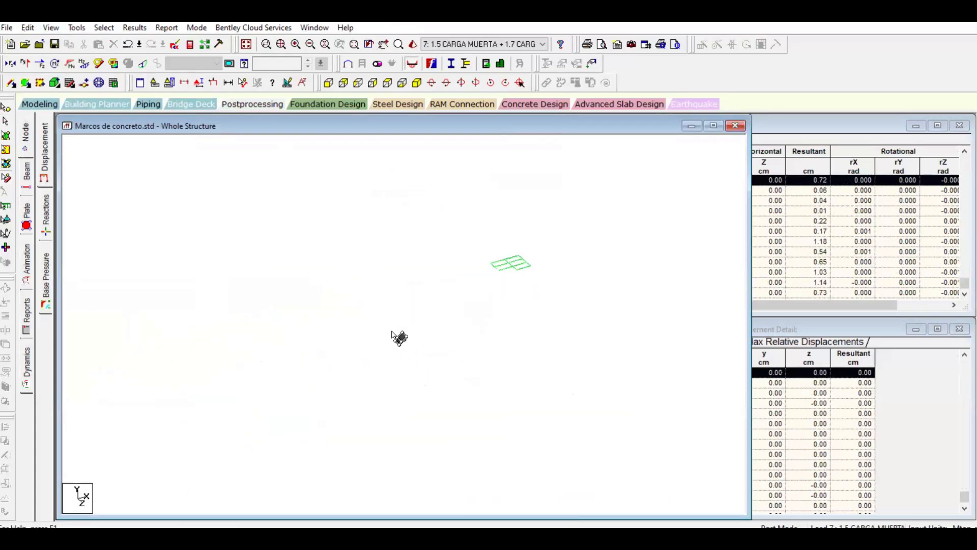
scroll(400, 336, "up", 5)
middle_click_drag(331, 258, 346, 241)
Display the Base Pressure contour in direction Y for load case 7 on the foundation plates and examine it
left_click(25, 217)
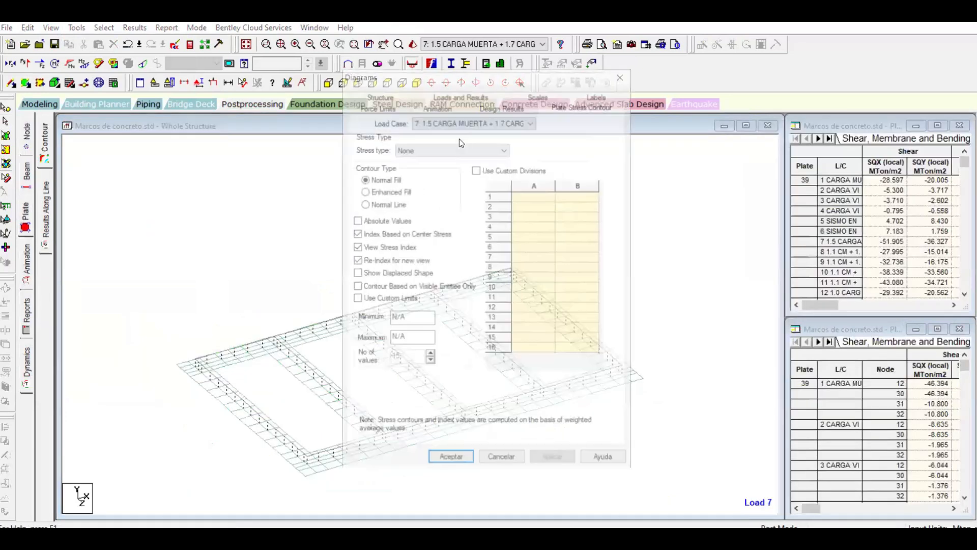
left_click(450, 148)
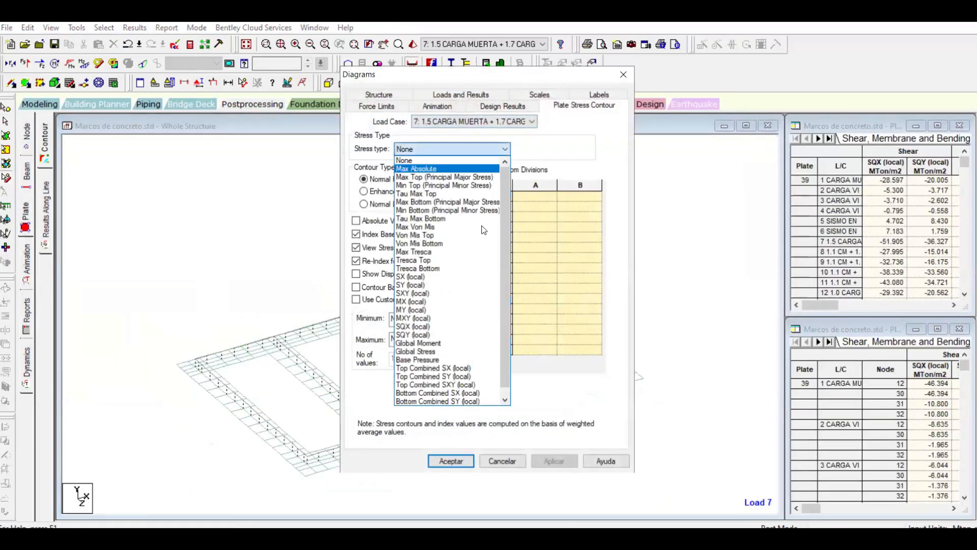
left_click(462, 360)
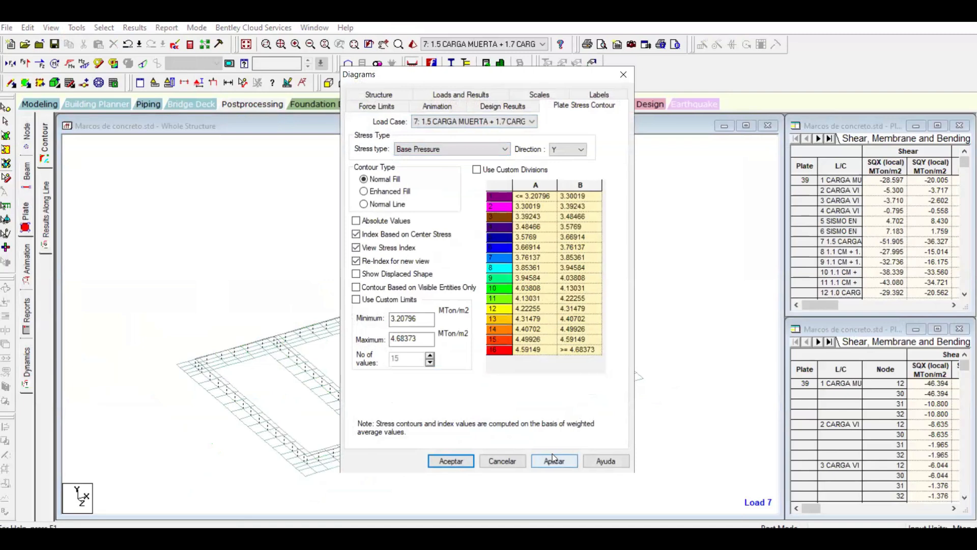
left_click(552, 455)
left_click(461, 461)
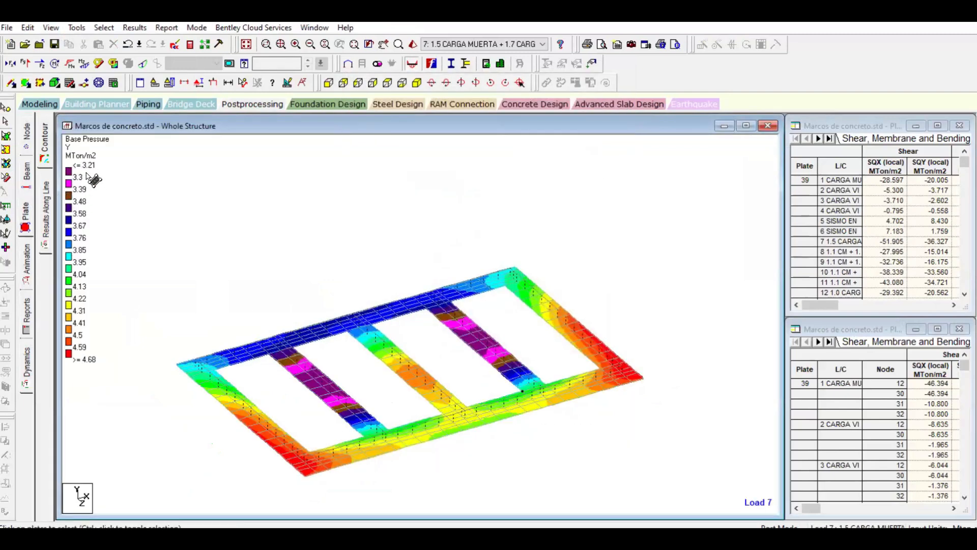
middle_click_drag(311, 361, 343, 304)
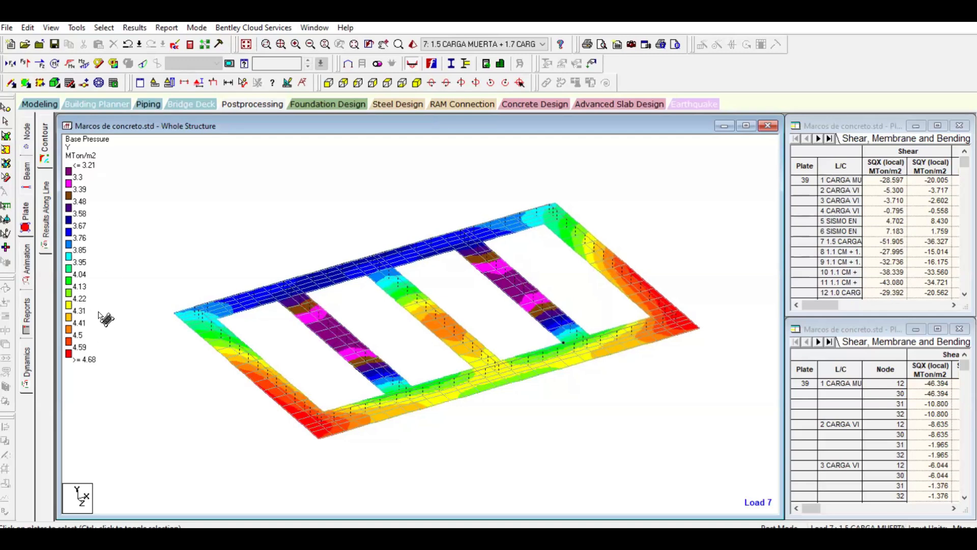
scroll(330, 390, "up", 1)
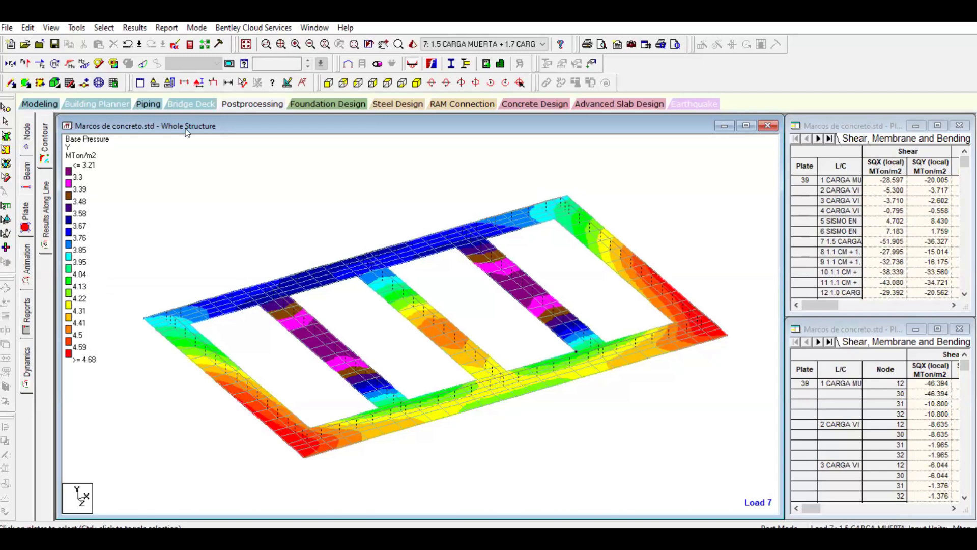
Select the foundation beams in front view and show only them in an isometric view, hiding the plates
key("alt+w")
left_click(254, 202)
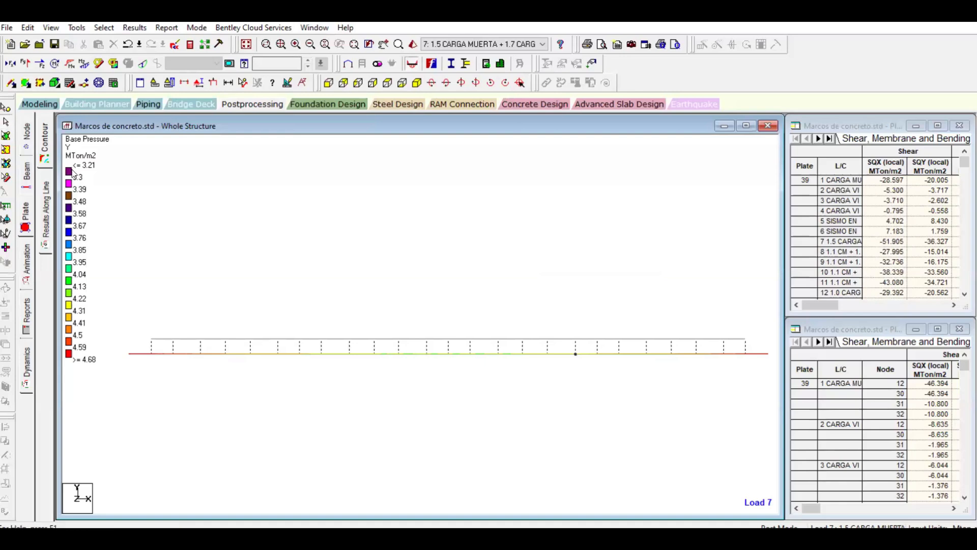
scroll(163, 287, "down", 4)
left_click_drag(152, 295, 723, 363)
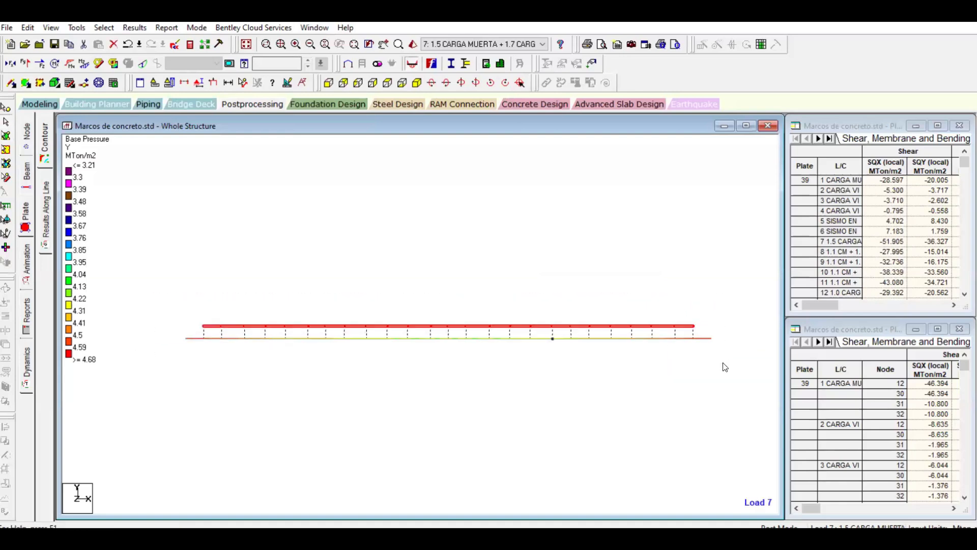
key("alt+v")
key("s")
key("i")
left_click(525, 385)
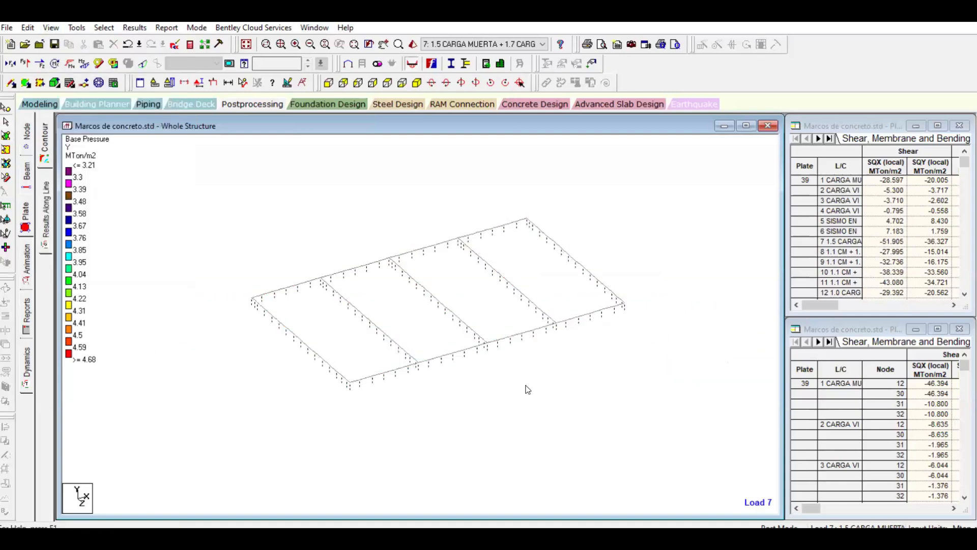
scroll(432, 364, "up", 1)
scroll(355, 242, "down", 1)
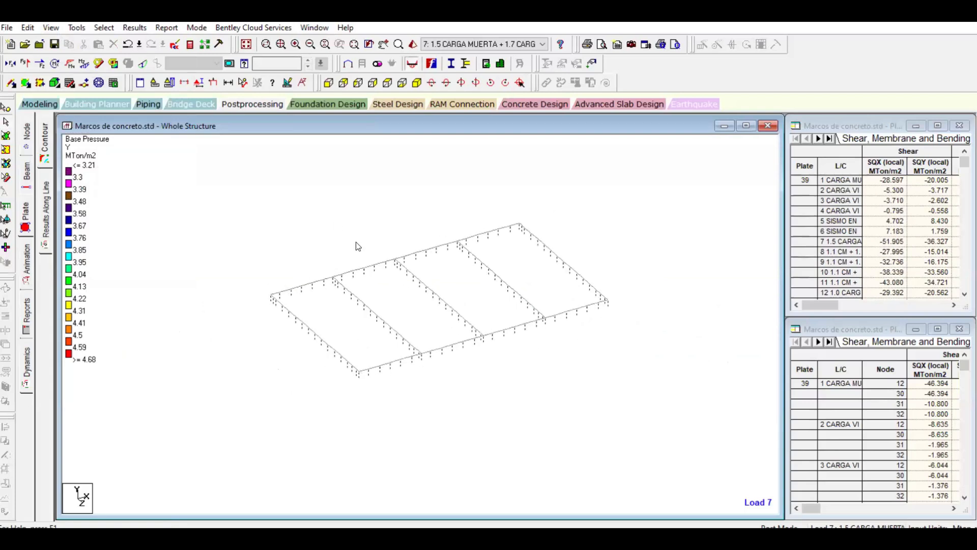
Turn off the plate stress contour by setting its stress type to None
left_click(111, 66)
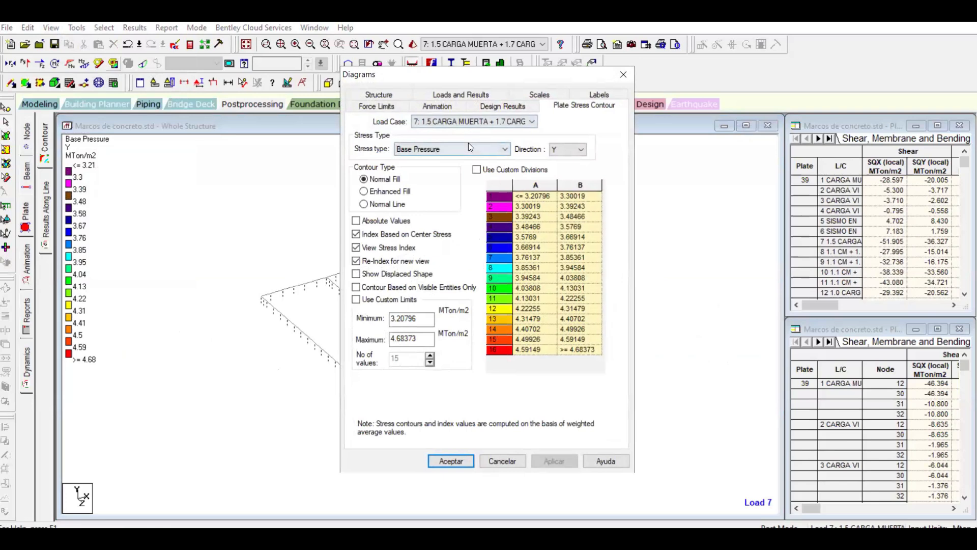
left_click(468, 148)
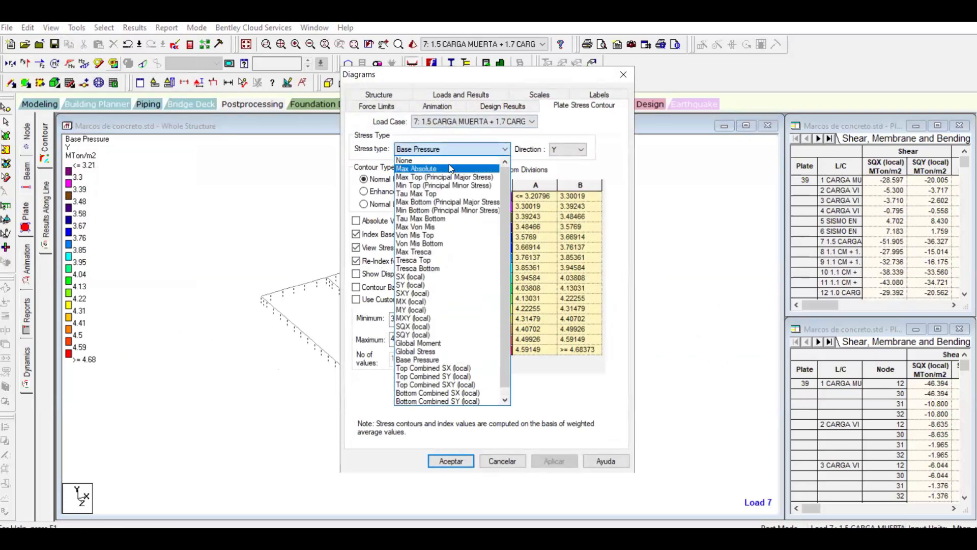
left_click(407, 160)
left_click(451, 460)
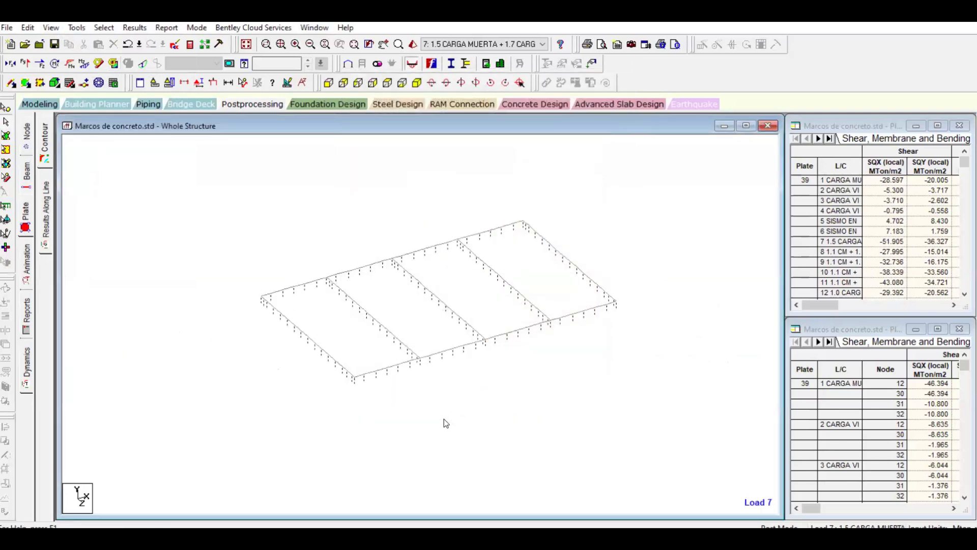
scroll(448, 382, "up", 1)
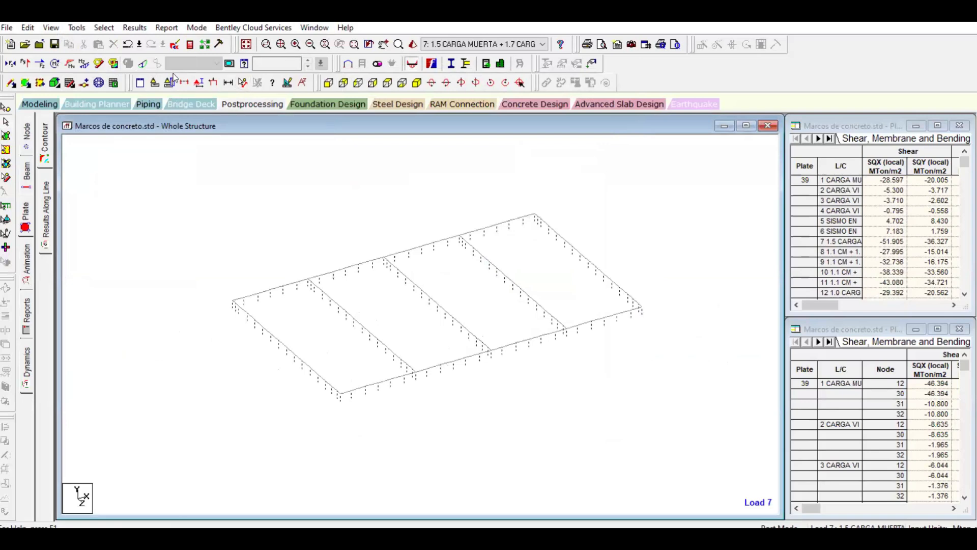
Display the Bending Z moment diagram on the foundation beams, rotate the isometric view, and select all the beams
left_click(84, 63)
scroll(459, 412, "up", 1)
key("Right")
key("Right")
key("Right")
scroll(524, 411, "down", 2)
scroll(524, 411, "up", 1)
left_click_drag(684, 415, 229, 183)
Generate a Section Forces report for the selected beams, sorted by Moment-Z from high to low, for load cases 7 to 11
left_click(166, 27)
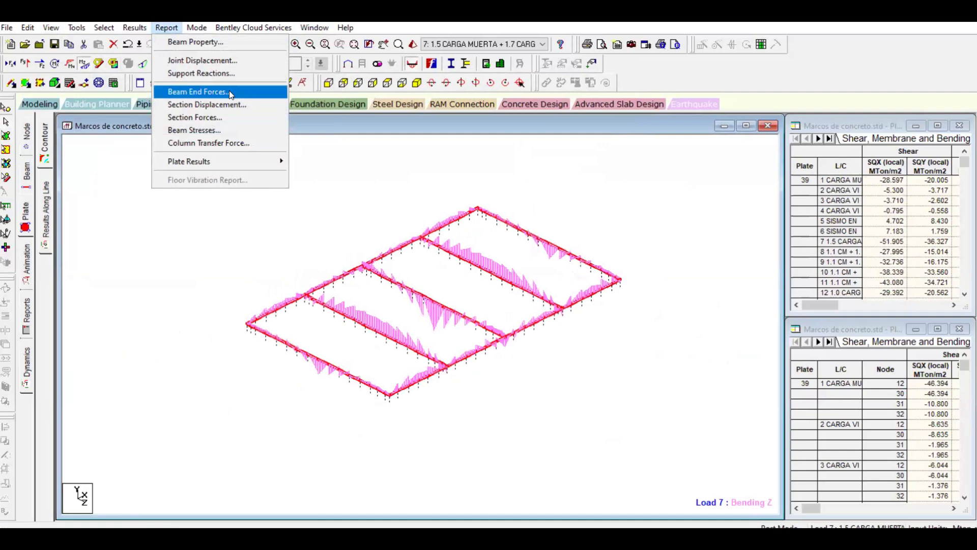
left_click(236, 117)
left_click(387, 294)
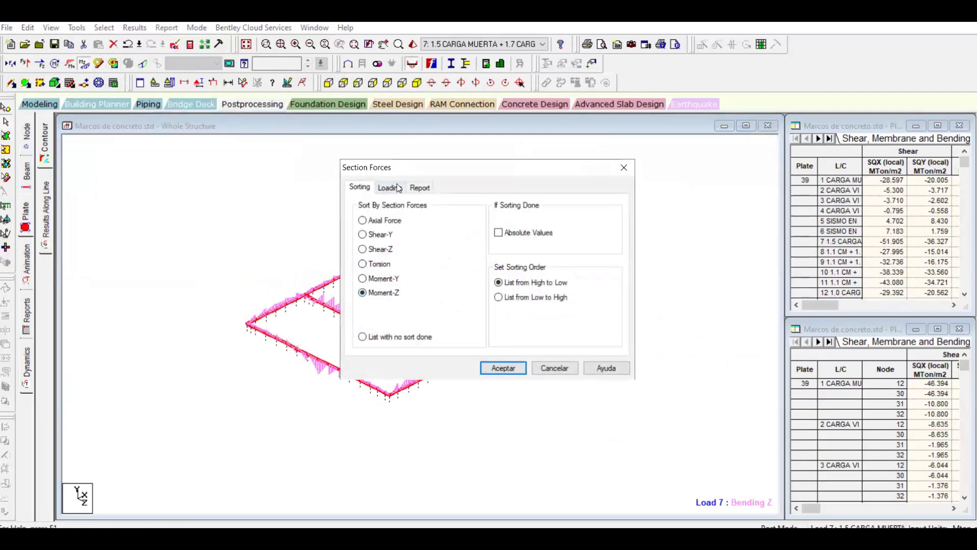
left_click(390, 188)
left_click(424, 295)
scroll(435, 296, "down", 2)
left_click(434, 295, "shift")
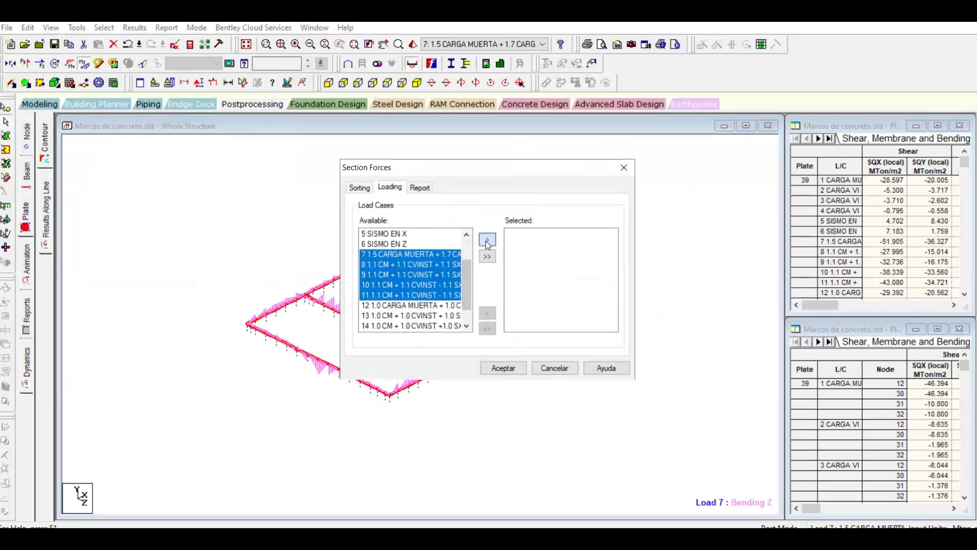
left_click(487, 239)
left_click(503, 367)
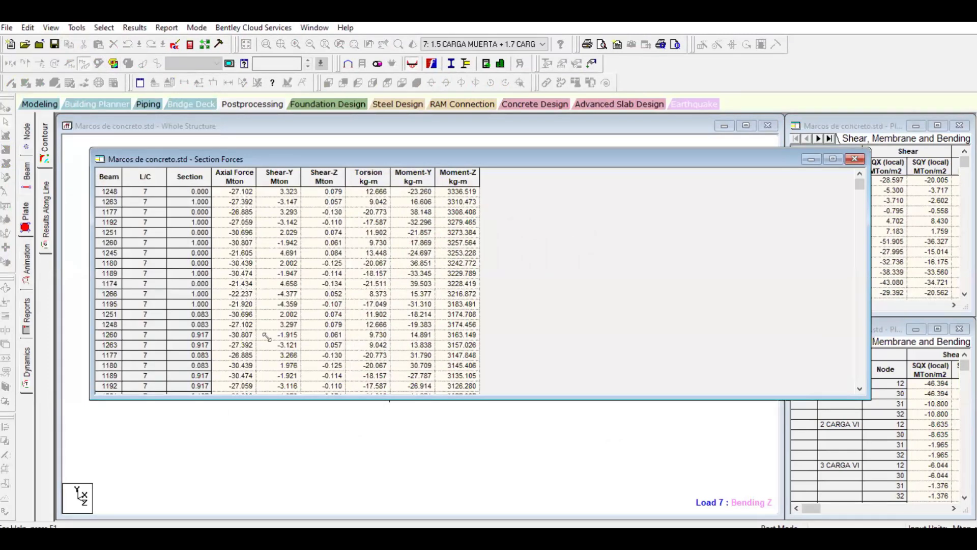
Shrink the Section Forces table, move it beside the model, and locate the beam with the highest Moment-Z in the foundation
left_click_drag(266, 336, 266, 338)
left_click(246, 330)
left_click(246, 330)
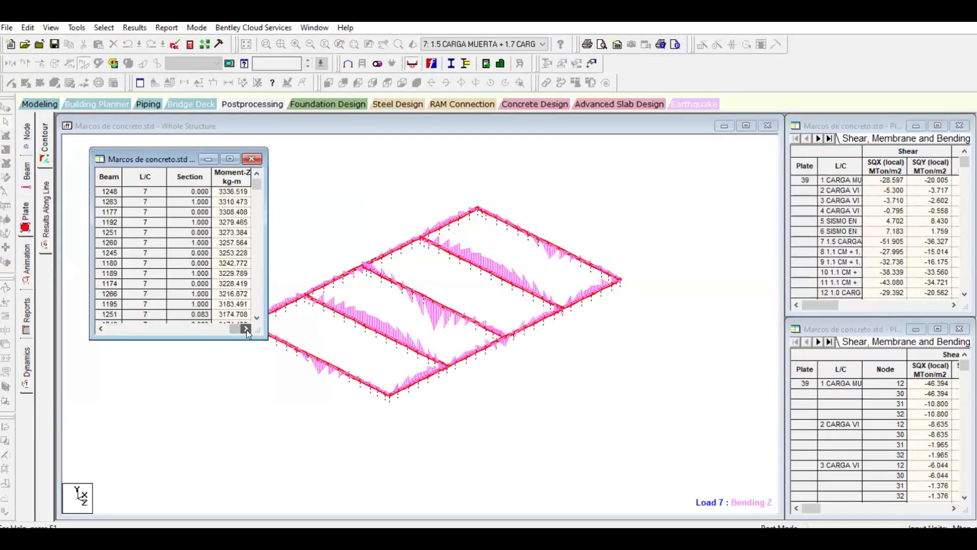
left_click_drag(199, 164, 699, 175)
left_click(662, 206)
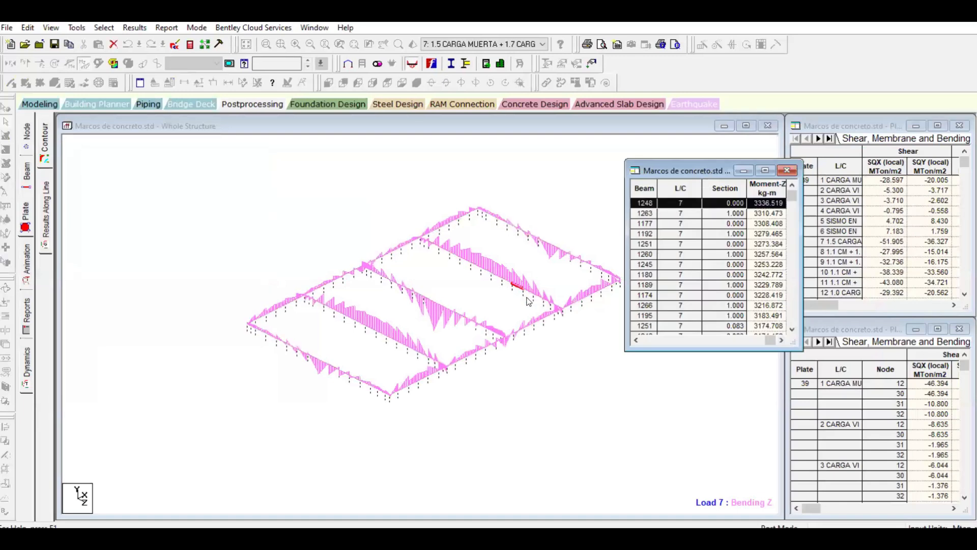
scroll(529, 302, "up", 2)
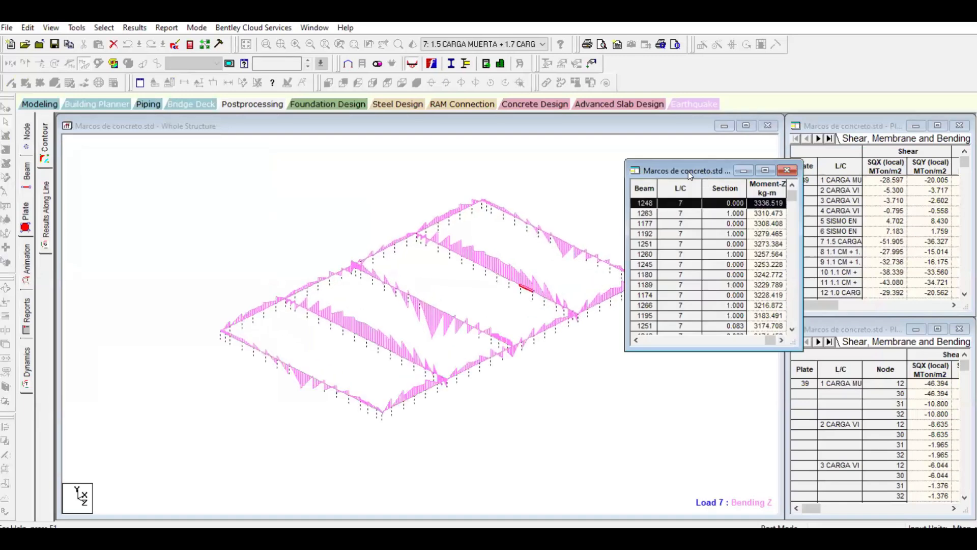
left_click_drag(690, 175, 751, 190)
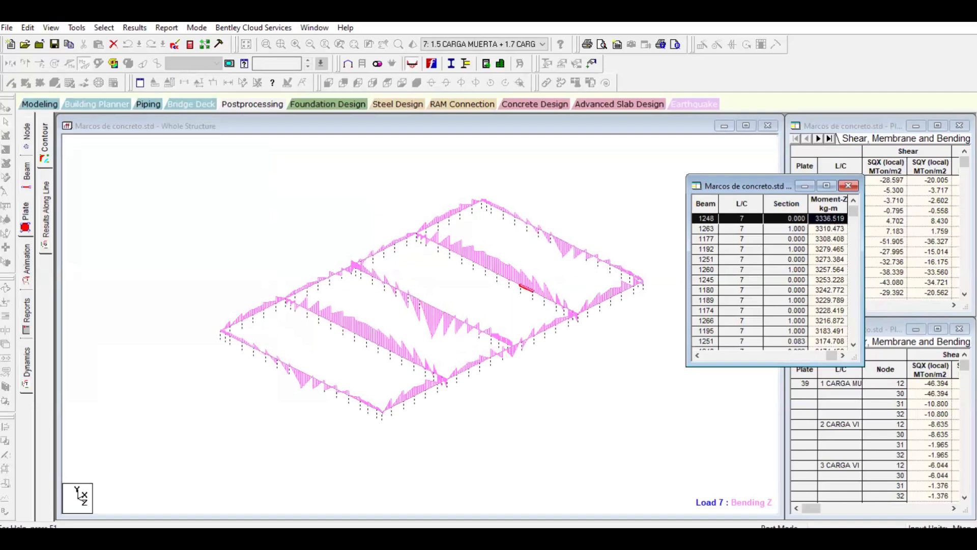
Switch to the Excel beam design sheet and set the Momento Actuante of section 4.1 to 3337 kg m
left_click(320, 538)
left_click(275, 498)
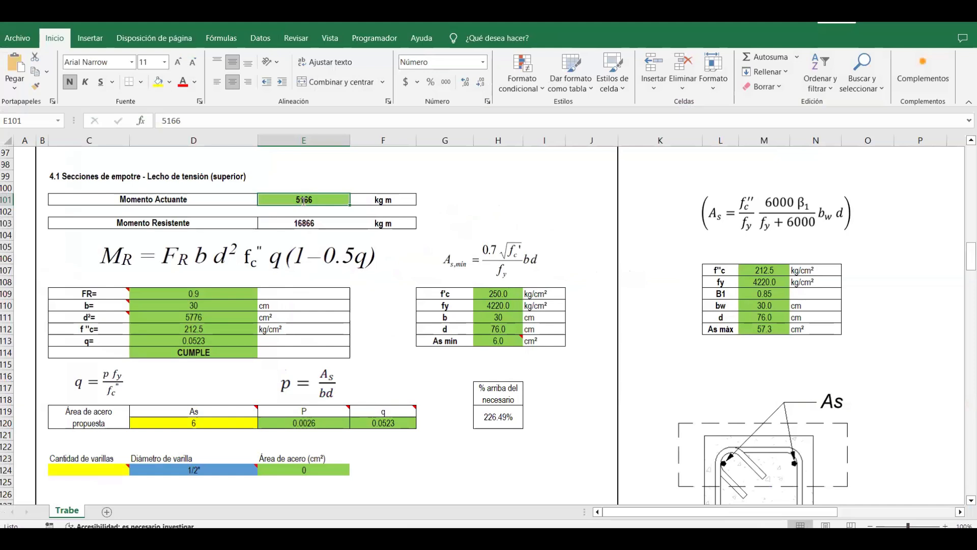
type("3337")
key("Return")
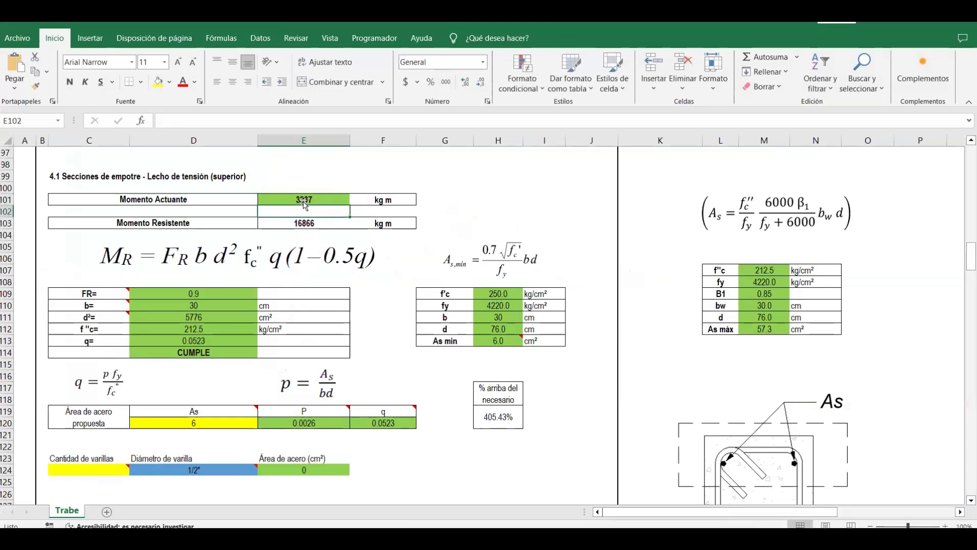
Set the beam's Base (b) to 25 cm and Peralte total (h) to 60 cm in the geometric data
scroll(362, 273, "up", 20)
scroll(362, 274, "down", 3)
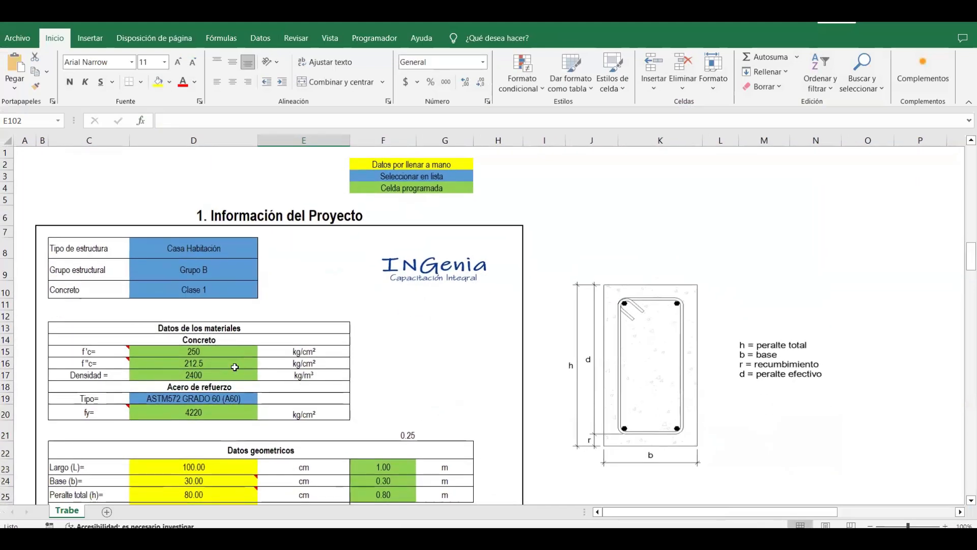
left_click(219, 372)
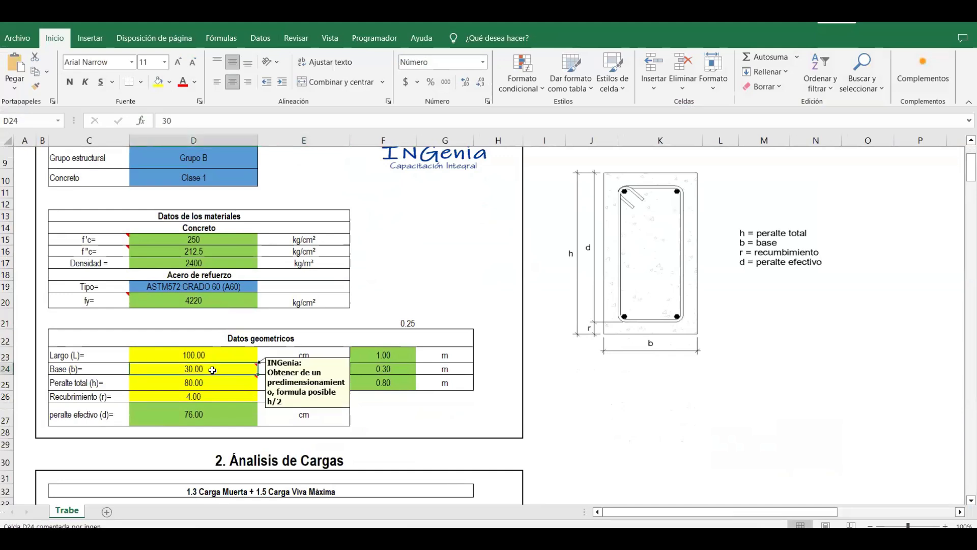
type("25")
key("Return")
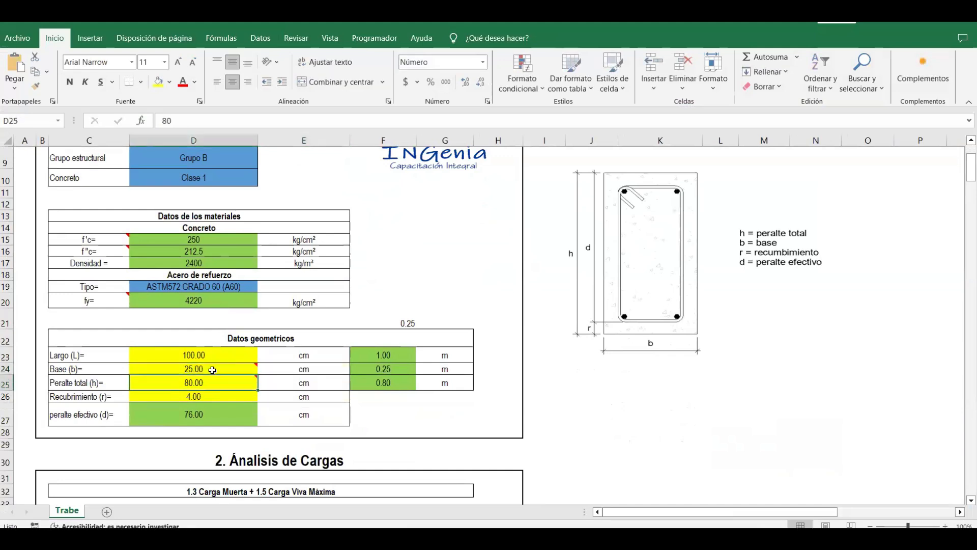
type("60")
key("Return")
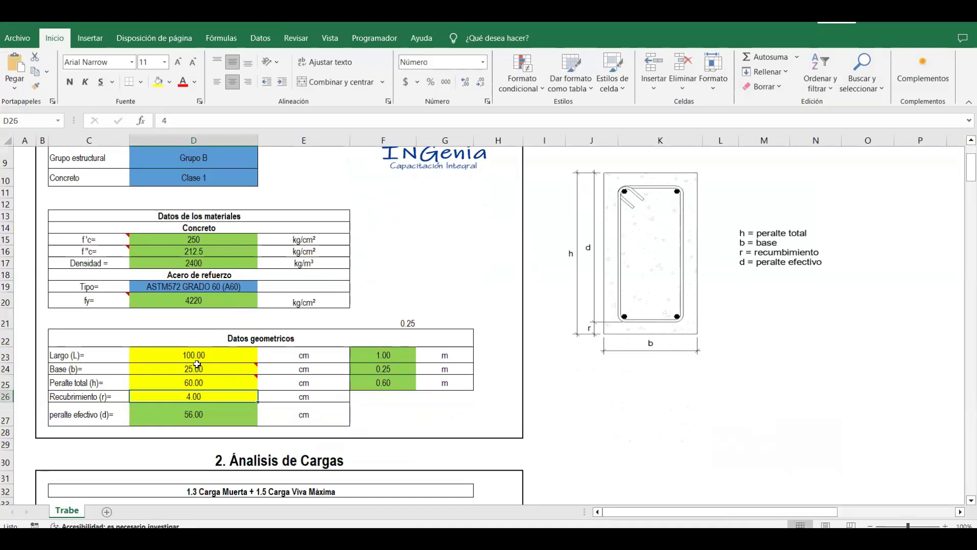
scroll(229, 370, "down", 3)
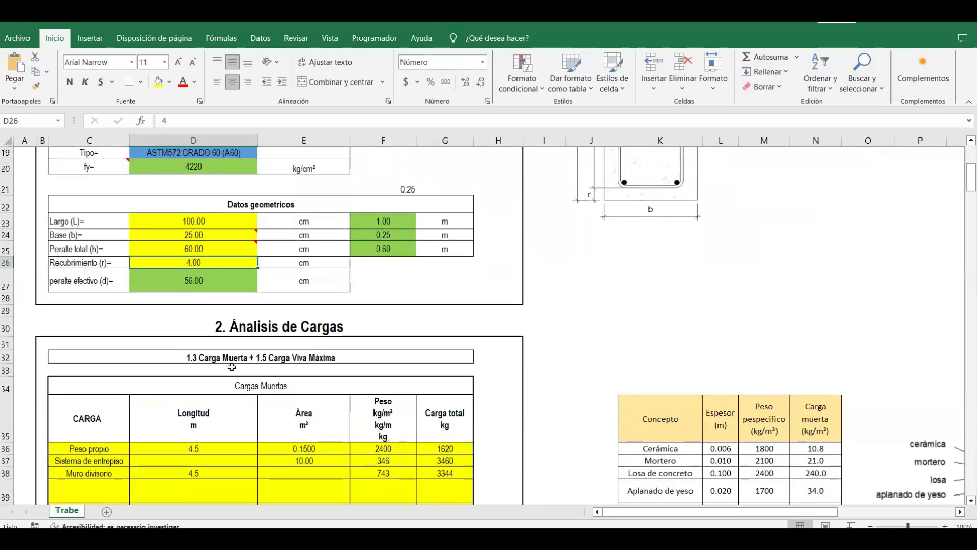
scroll(232, 367, "up", 2)
mouse_move(197, 326)
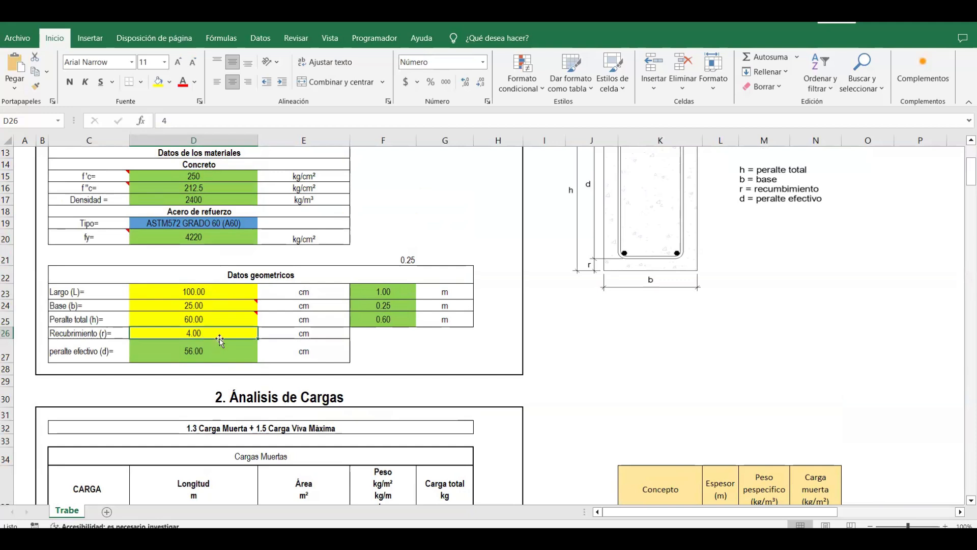
Set the proposed steel area As of section 4.1 to 3.7 cm², matching the minimum steel area
scroll(220, 340, "down", 10)
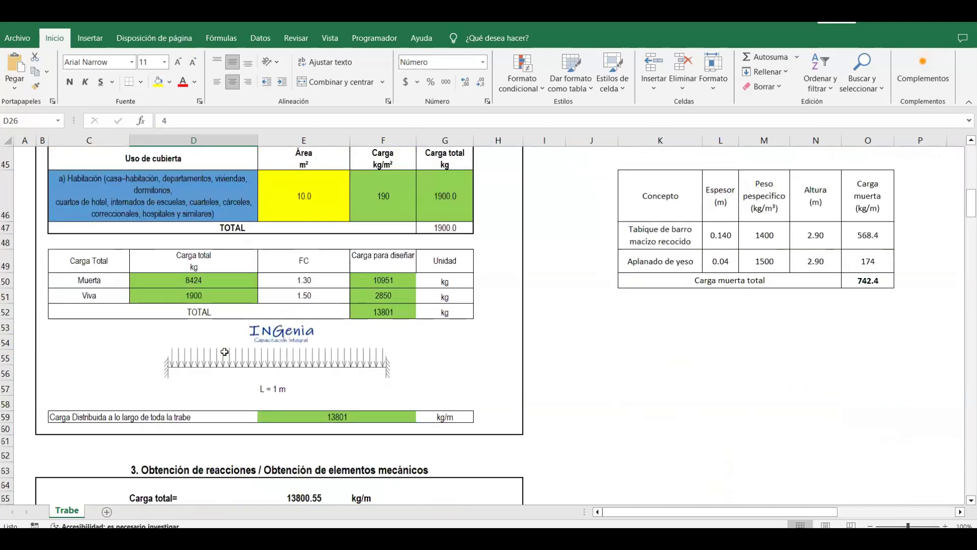
scroll(225, 351, "down", 5)
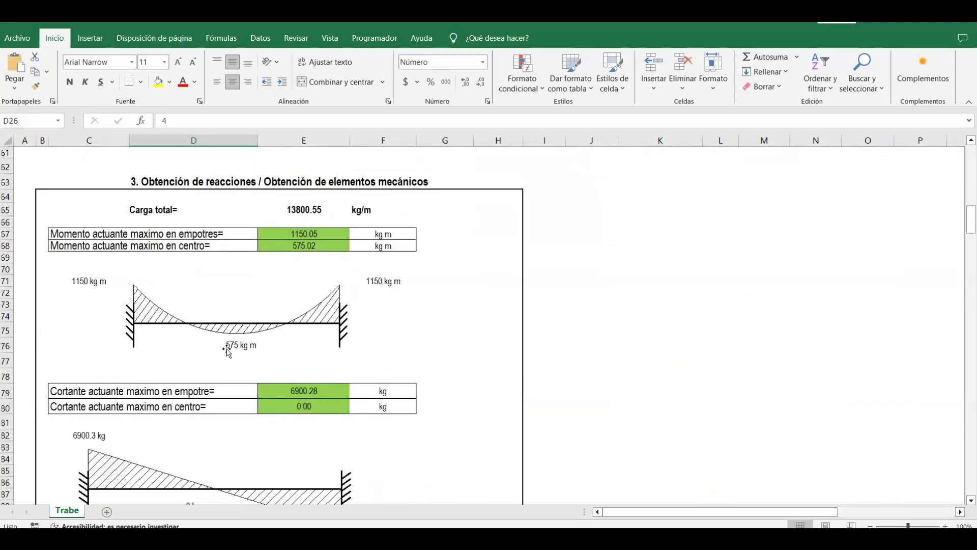
scroll(227, 351, "down", 2)
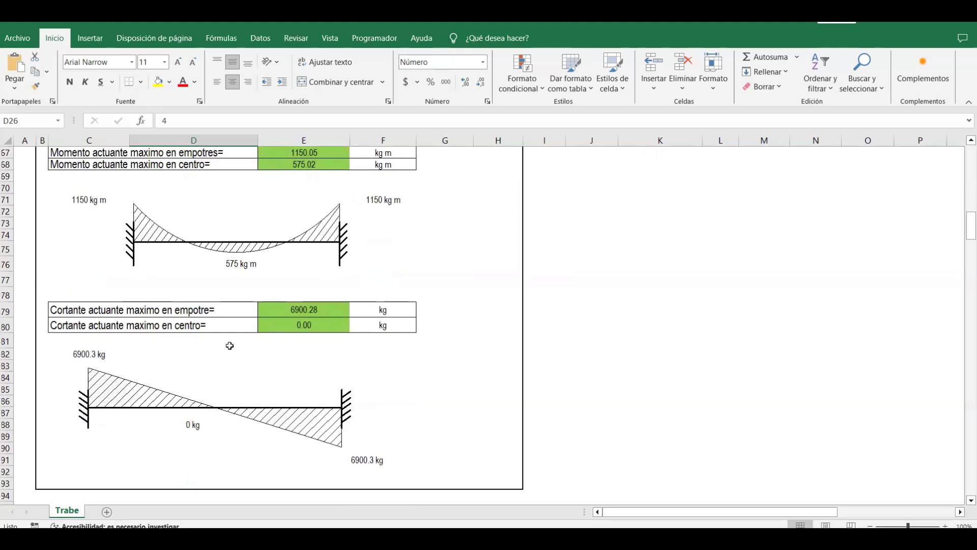
scroll(229, 346, "down", 4)
scroll(230, 347, "down", 7)
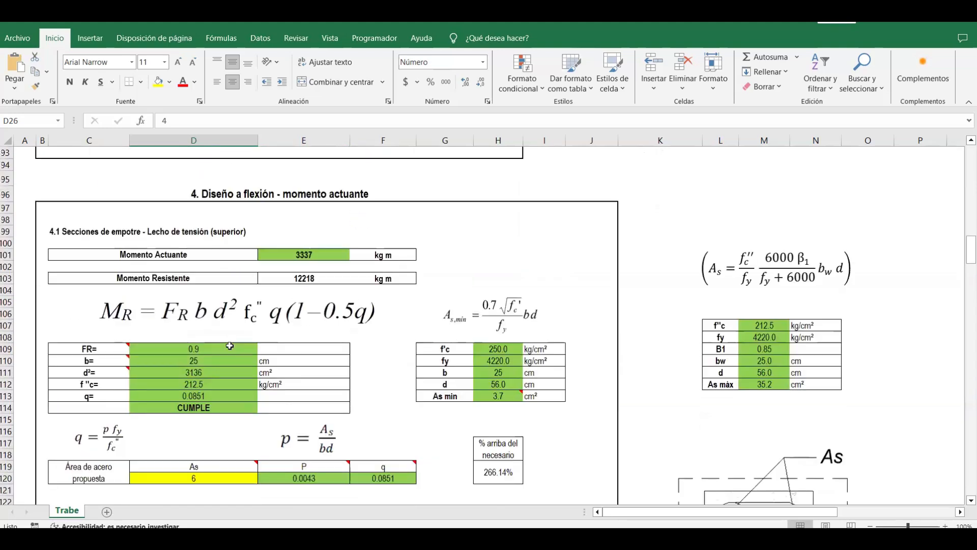
scroll(207, 308, "up", 3)
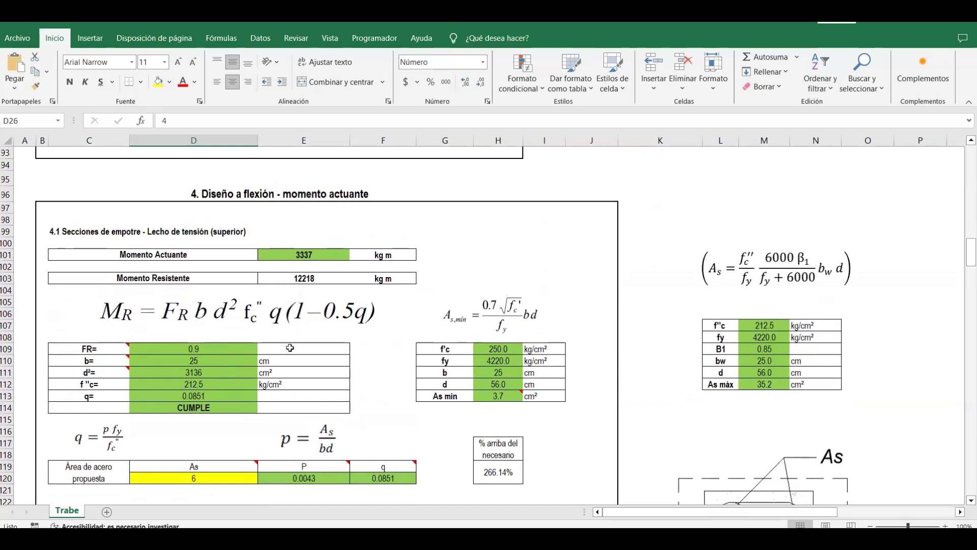
scroll(284, 350, "down", 1)
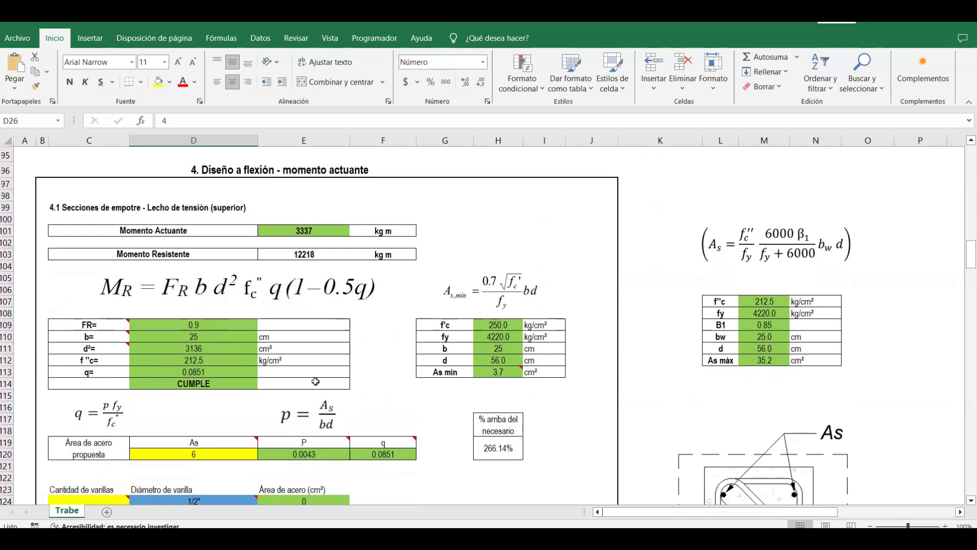
left_click_drag(247, 454, 248, 445)
key("Down")
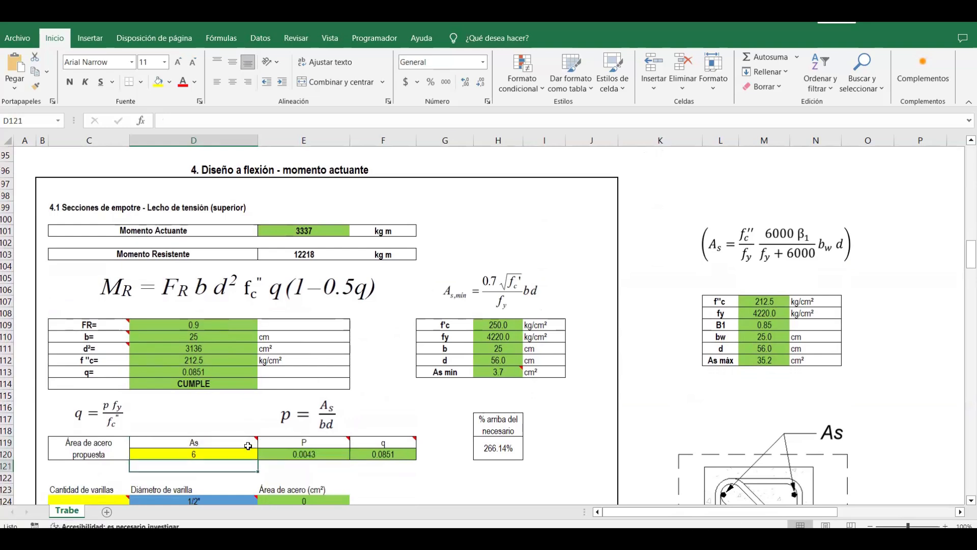
key("Up")
key("BackSpace")
type("3.7")
key("Return")
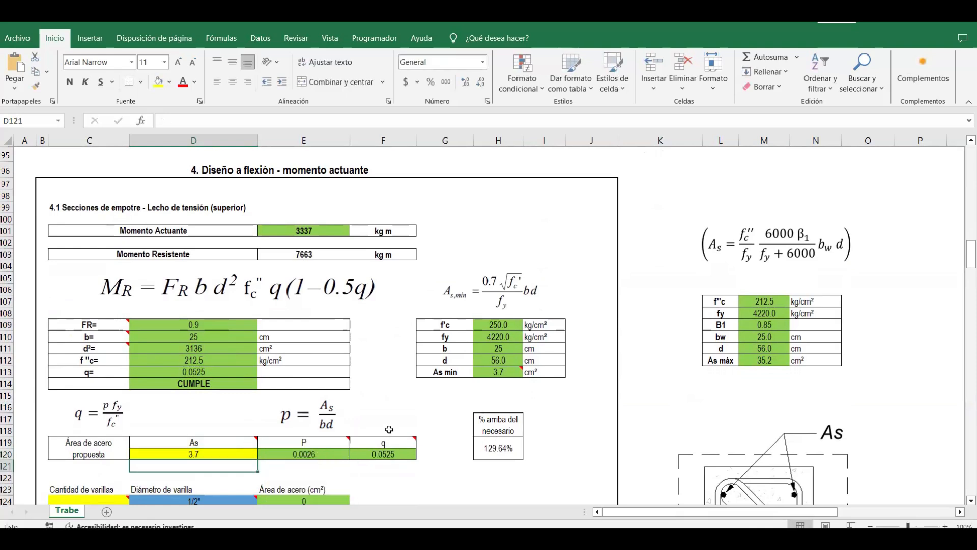
Compare the acting and resisting moments and the minimum and proposed steel areas in section 4.1
left_click(308, 231)
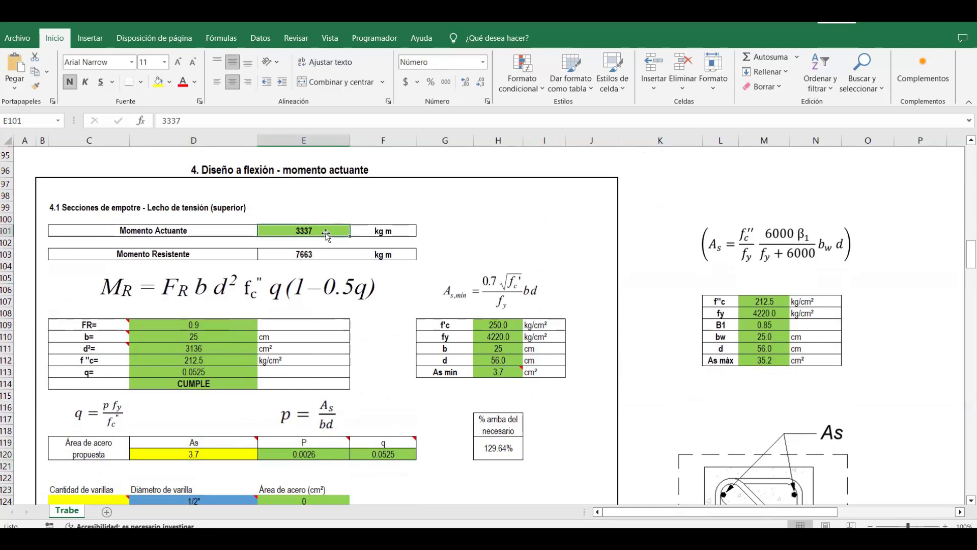
left_click(512, 373)
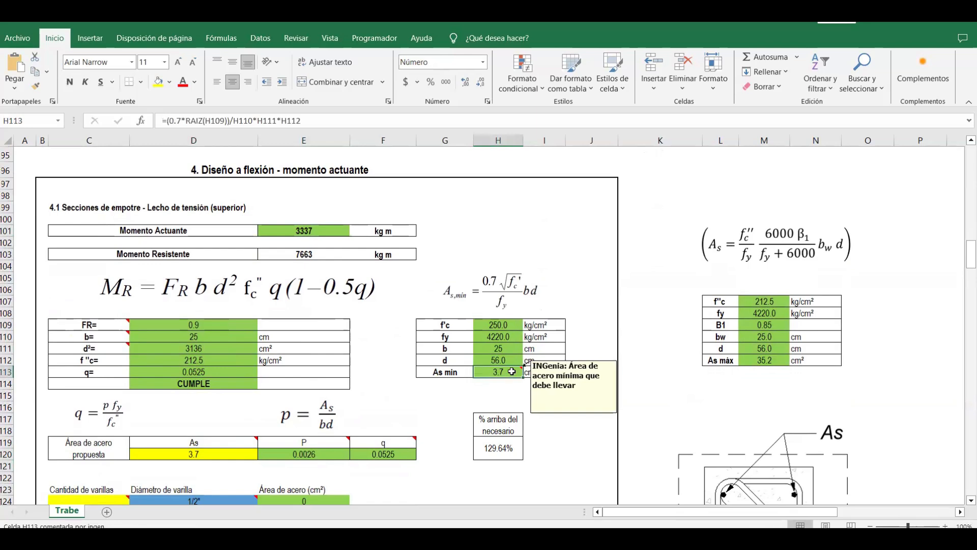
left_click(221, 454)
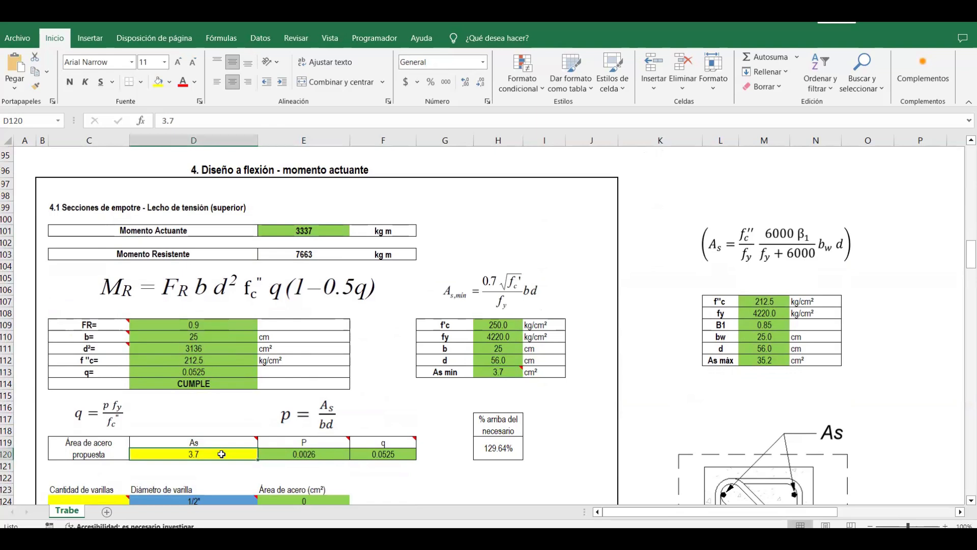
left_click(305, 257)
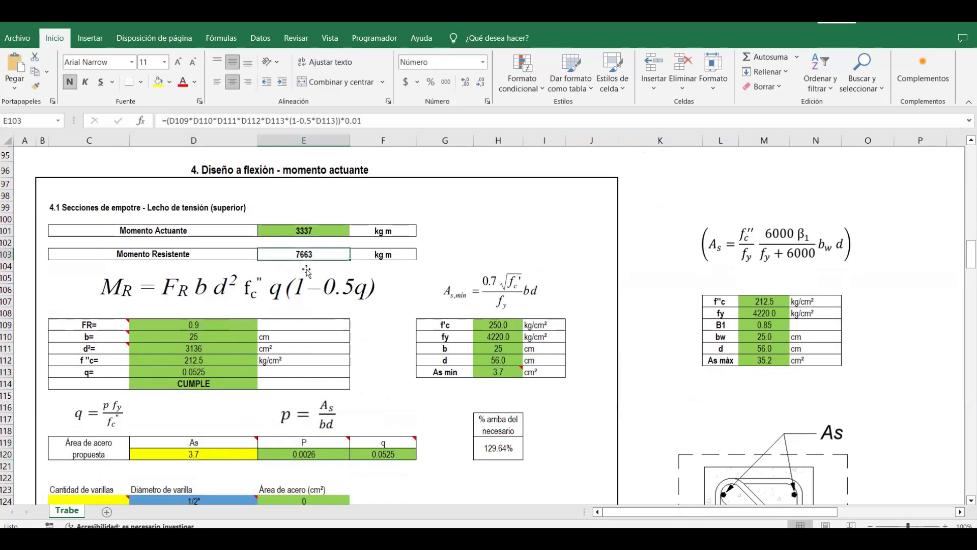
left_click(301, 233)
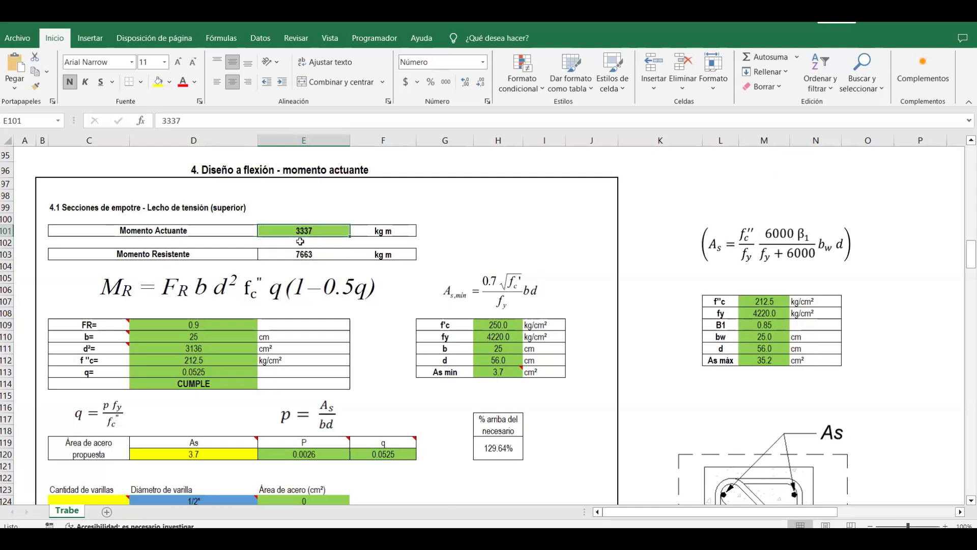
Examine the possible reinforcement arrangements with 1/2", 3/8" and 5/8" bars and review the bending design of section 4.1
scroll(307, 375, "down", 5)
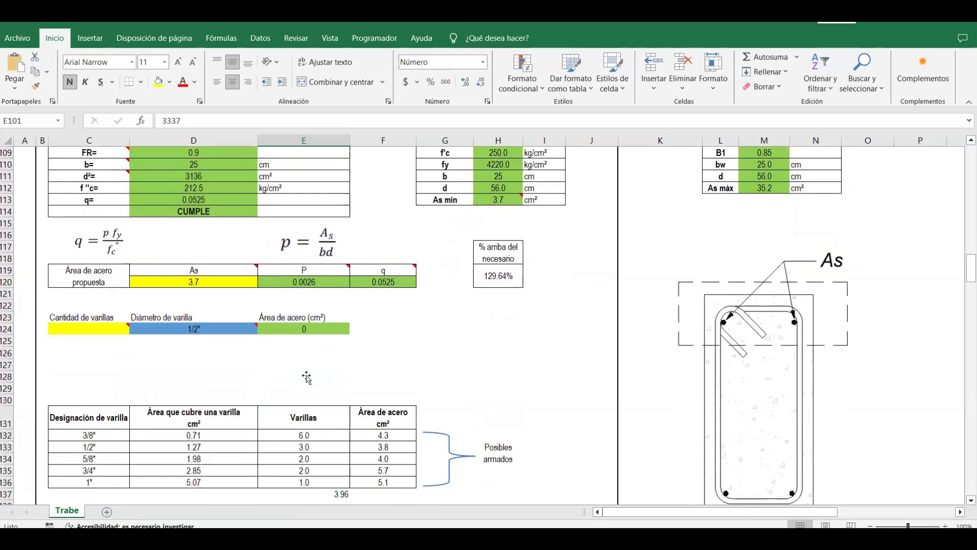
left_click(286, 451)
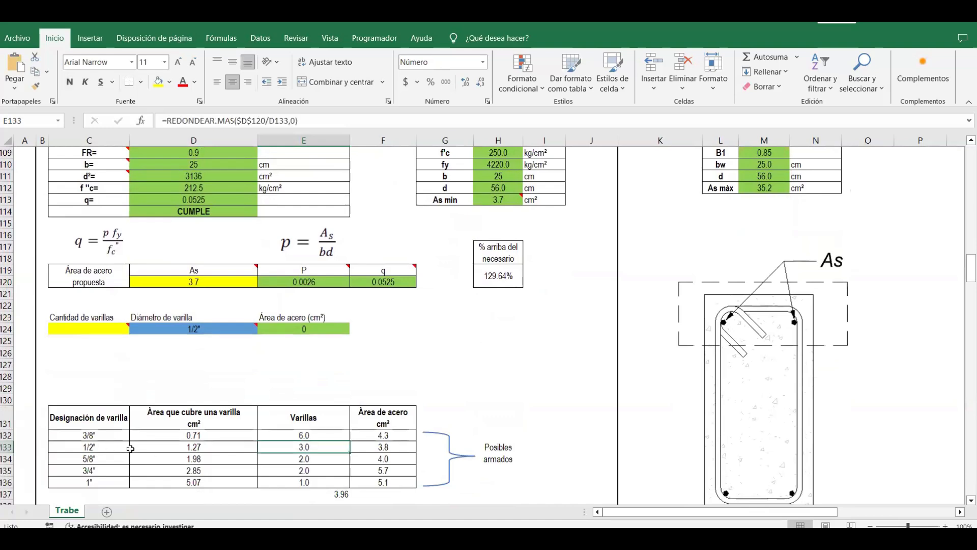
left_click(121, 447)
left_click(301, 436)
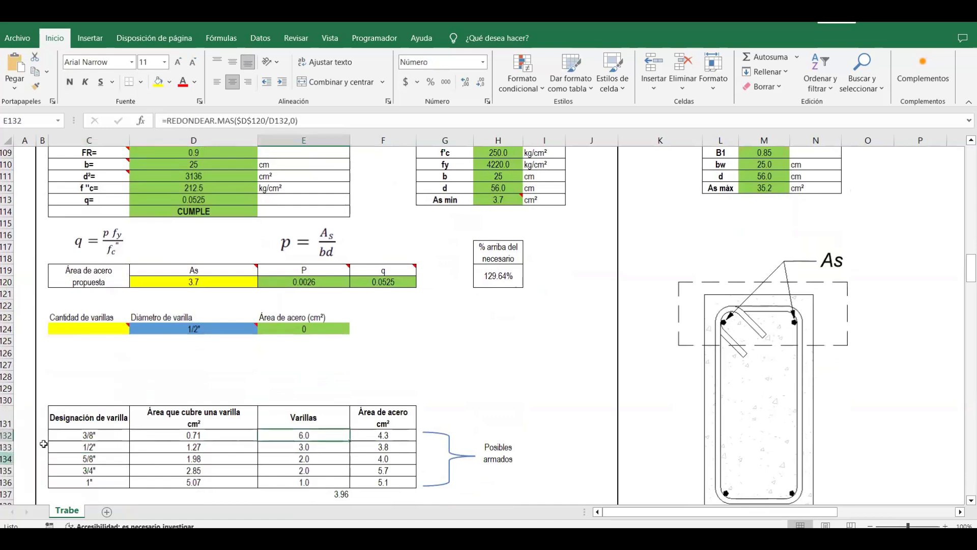
left_click(90, 436)
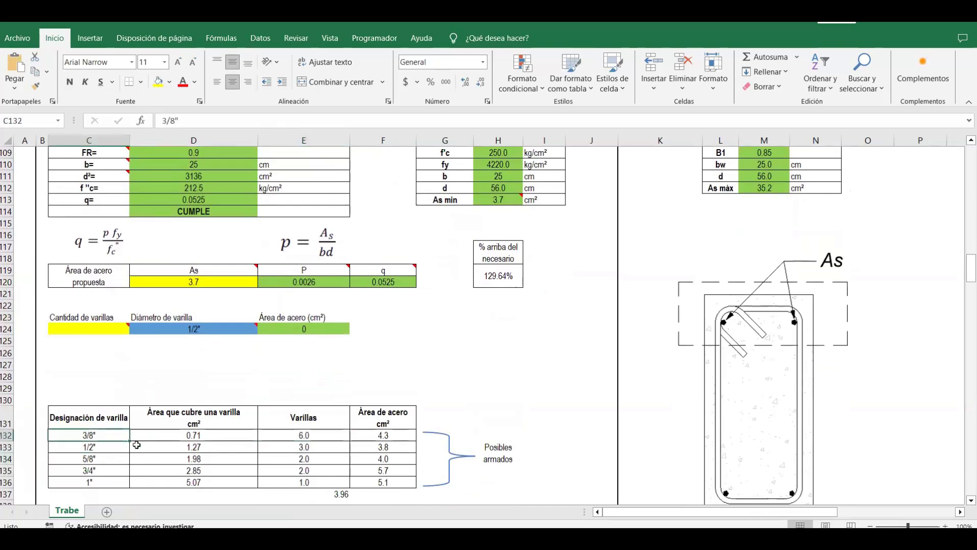
left_click(301, 459)
left_click(116, 459)
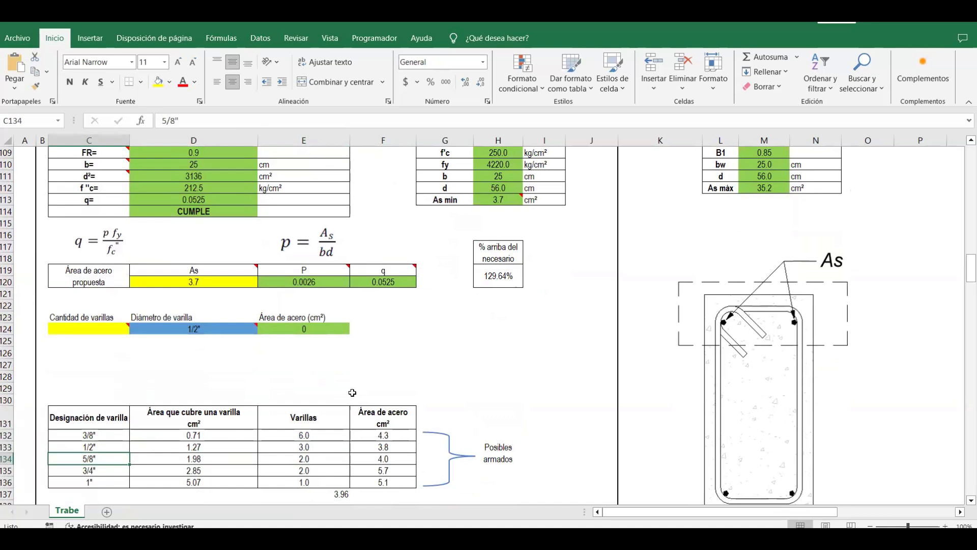
scroll(352, 393, "up", 5)
scroll(352, 393, "up", 2)
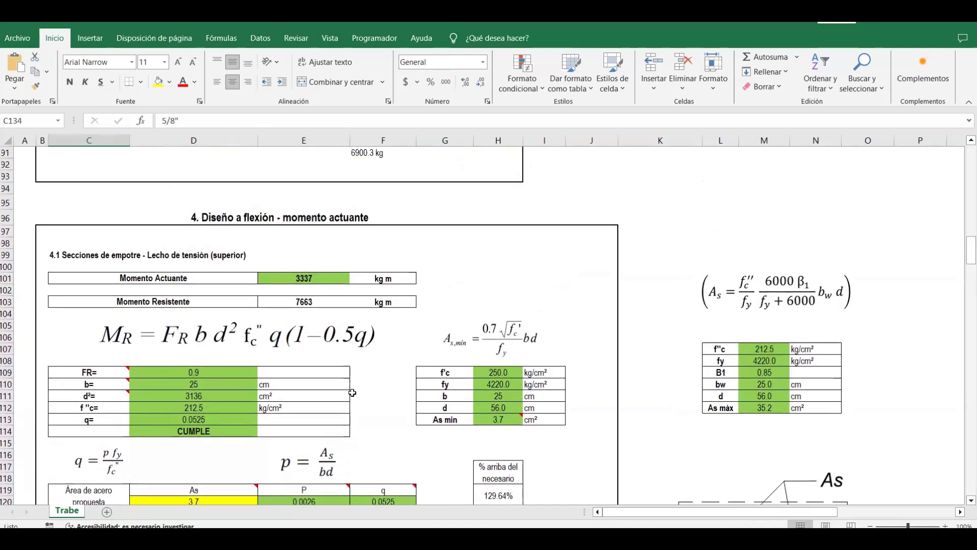
Check the acting and resisting moment cells of section 4.1, including the formula behind the resisting moment
scroll(352, 393, "down", 2)
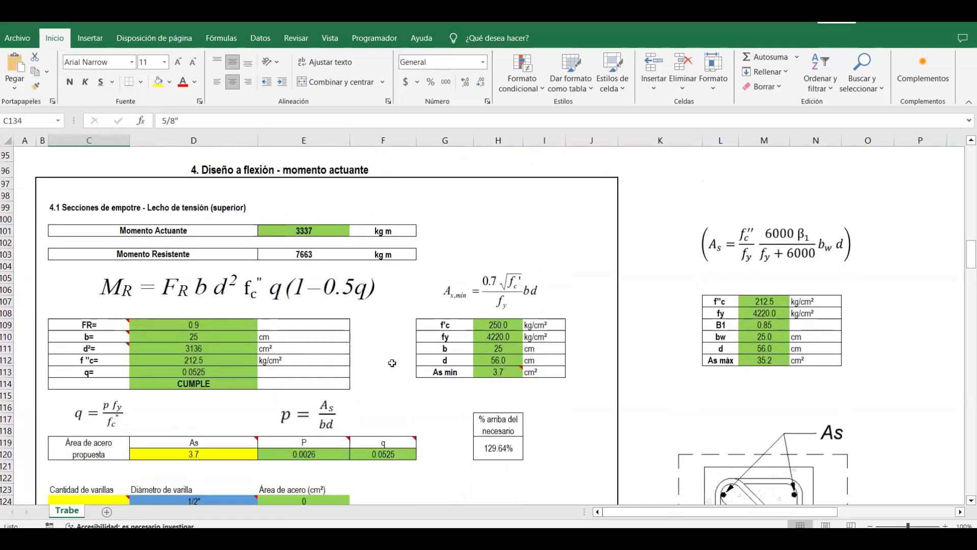
left_click(315, 254)
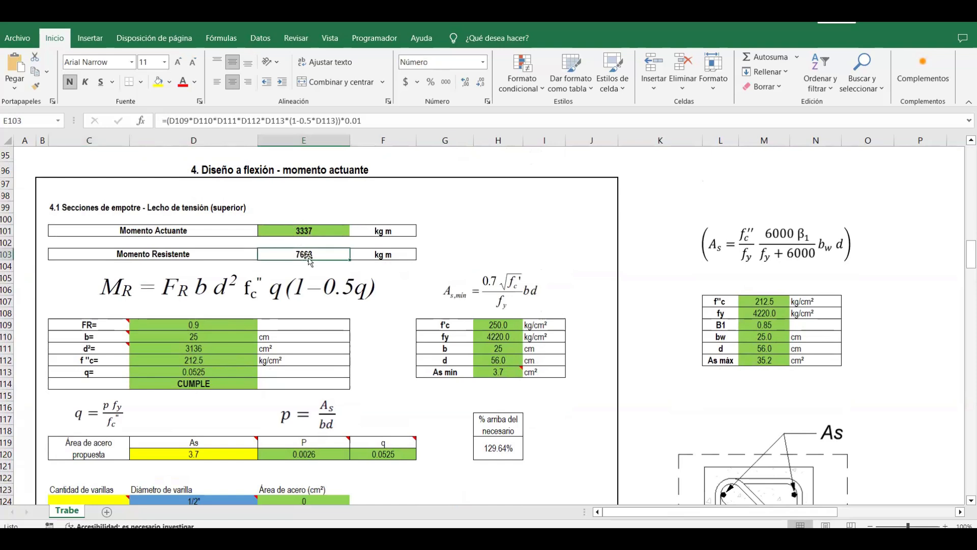
left_click(301, 232)
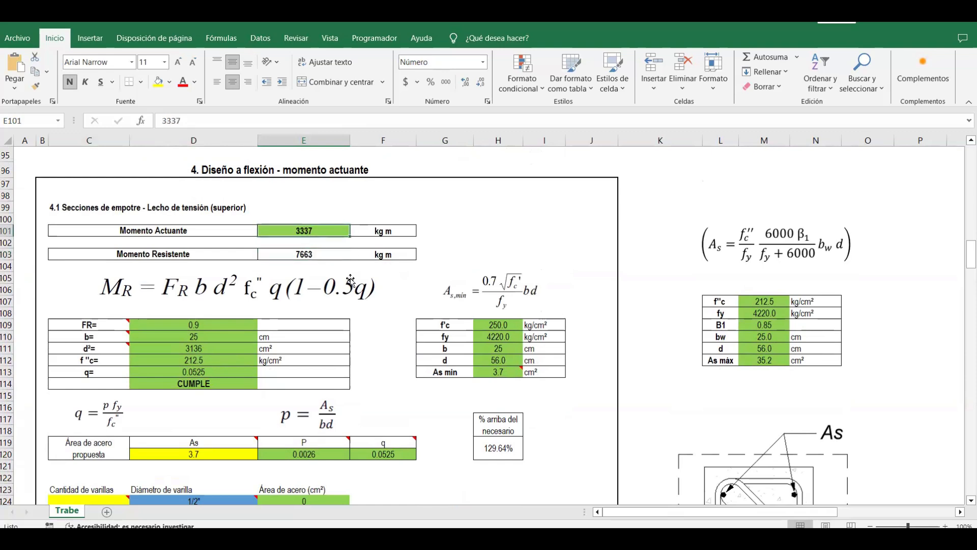
scroll(351, 281, "down", 1)
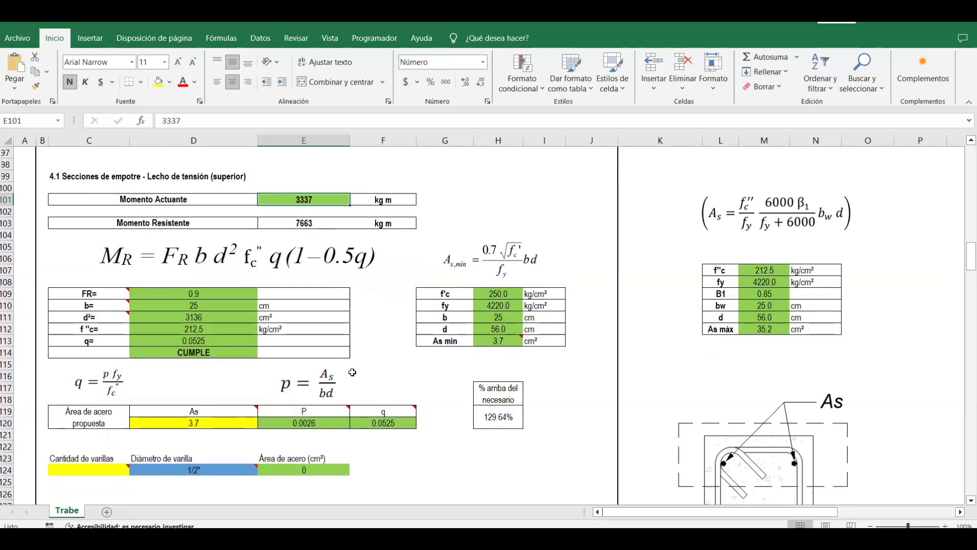
Switch to STAAD.Pro, bring back the whole structure and isolate the foundation plates and beams at its base
left_click(482, 536)
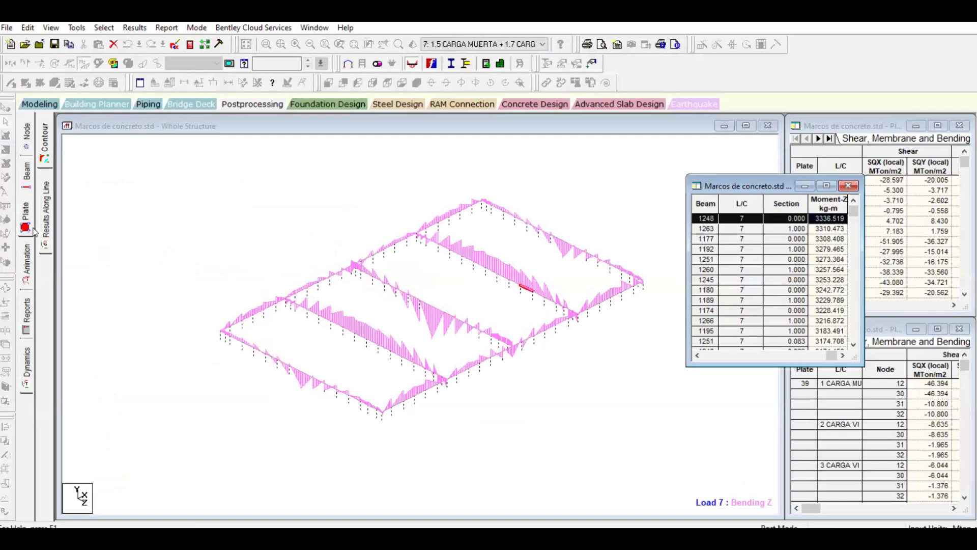
left_click(147, 250)
key("alt+v")
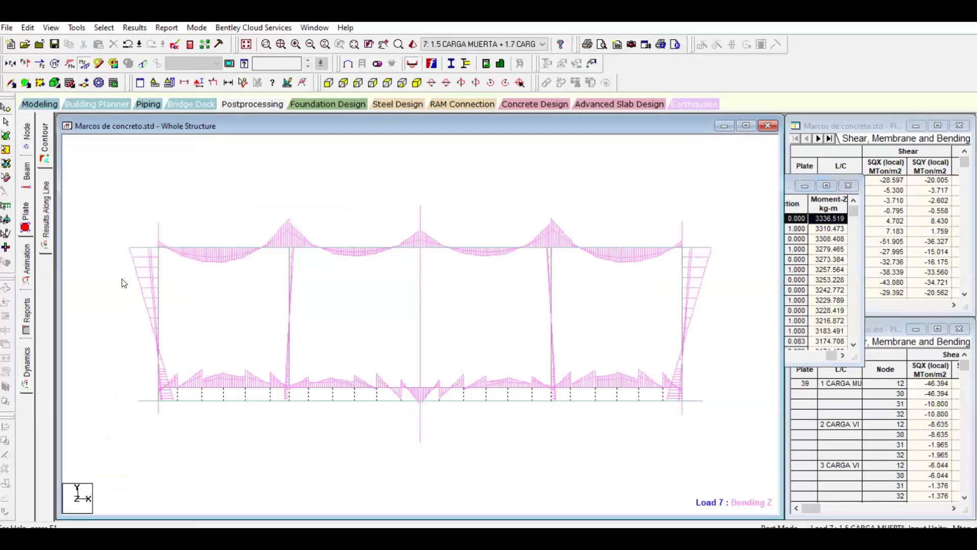
left_click(7, 136)
left_click_drag(116, 437, 718, 382)
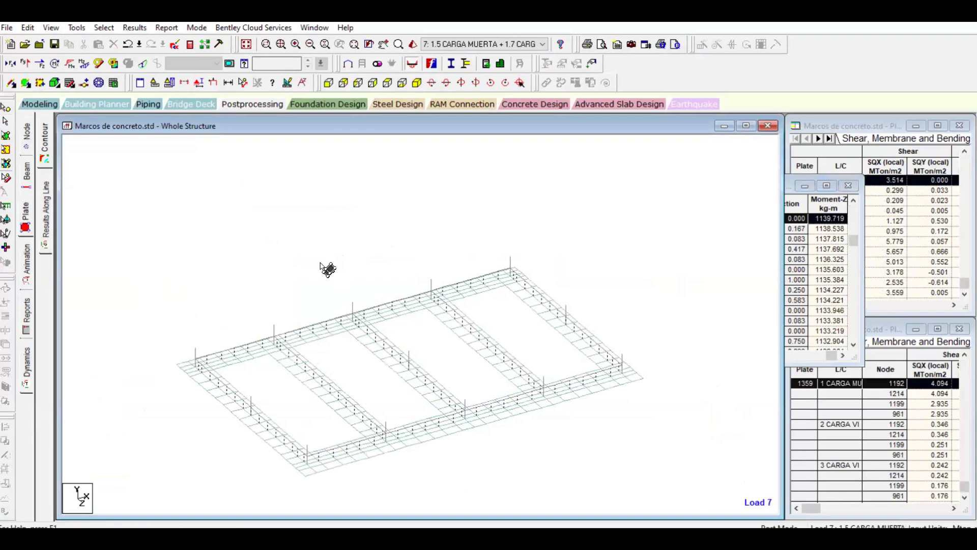
Display the Base Pressure plate stress contour on the foundation for load case 12, 1.0 CARGA MUERTA + 1.0 CARGA VIVA
left_click(26, 214)
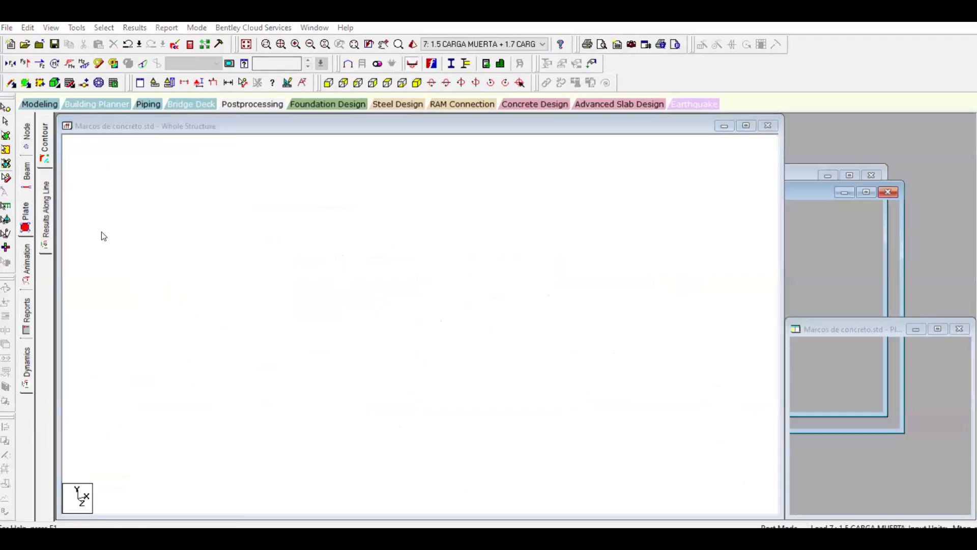
left_click(456, 125)
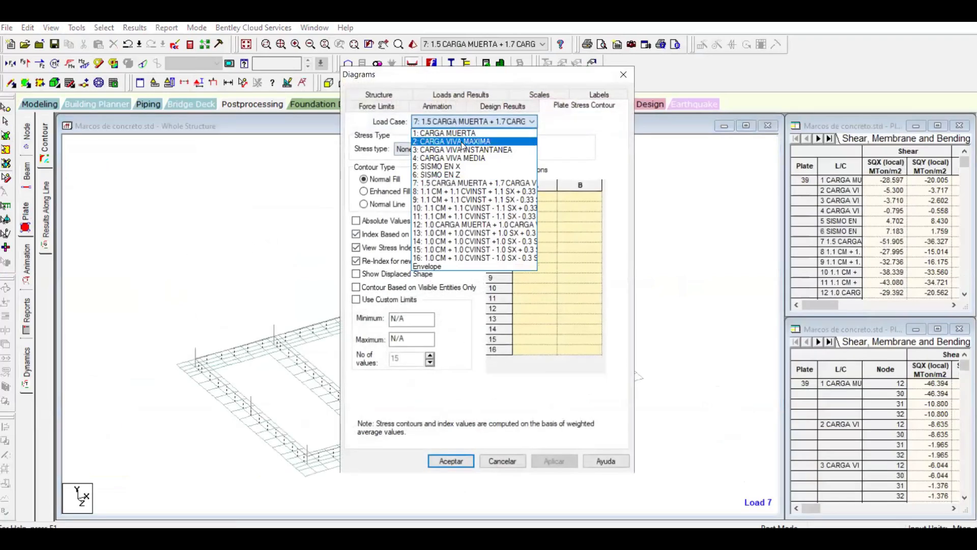
left_click(458, 224)
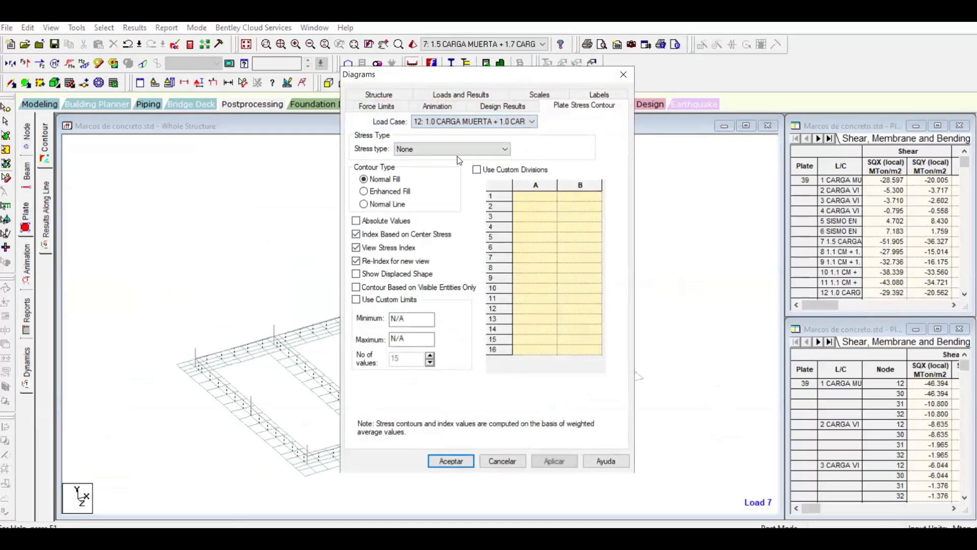
left_click(457, 150)
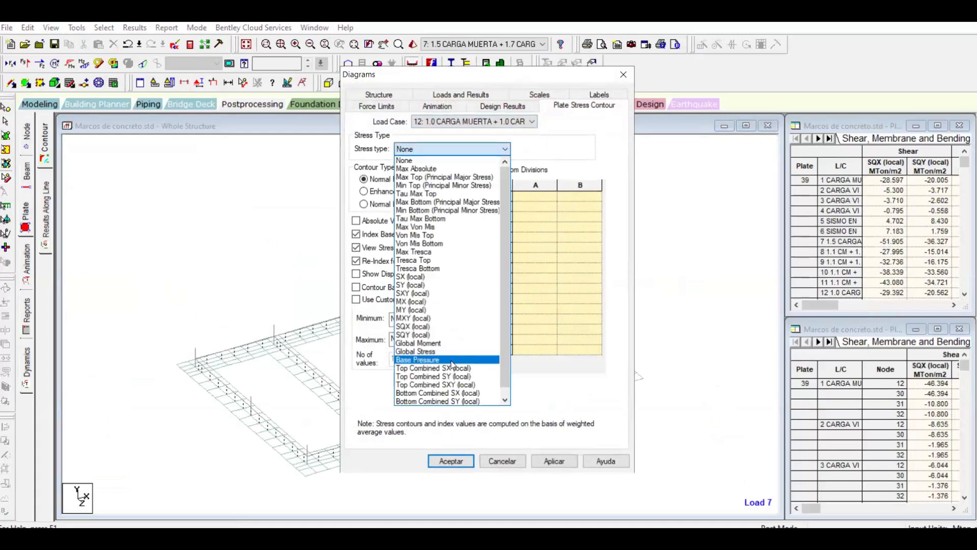
left_click(451, 359)
left_click(570, 462)
left_click(466, 461)
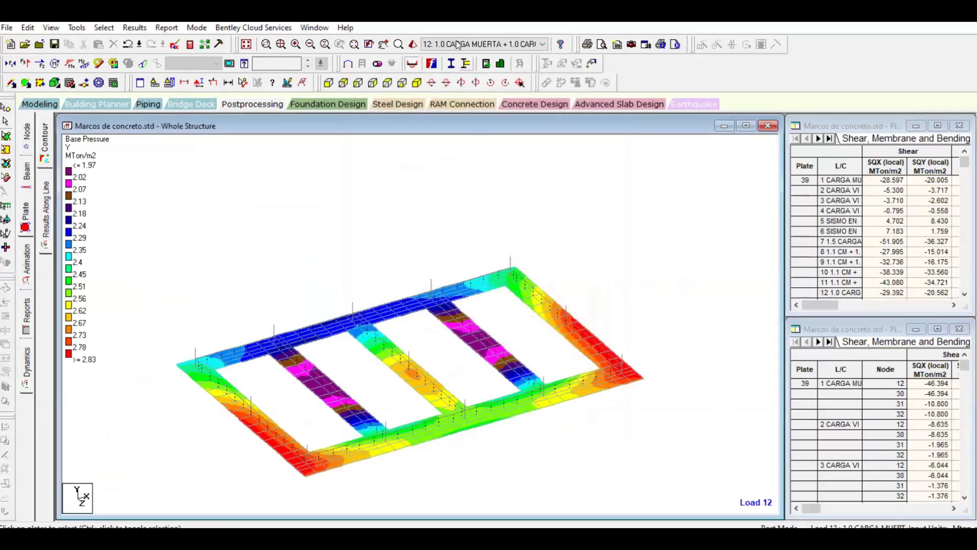
Change the active load case to 7, 1.5 CARGA MUERTA + 1.7 CARGA VIVA, and inspect the base pressure contour
left_click(506, 45)
left_click(486, 106)
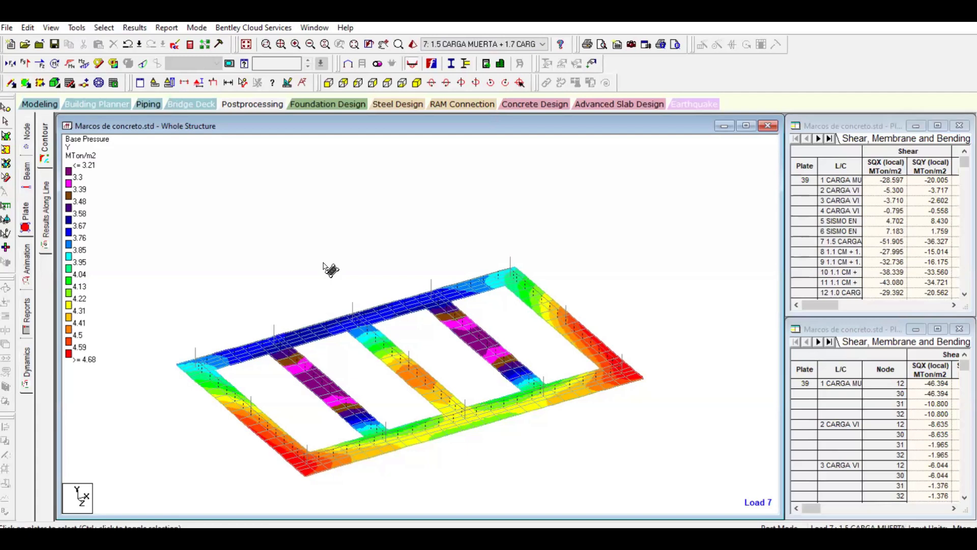
scroll(341, 410, "down", 1)
middle_click_drag(341, 410, 352, 362)
scroll(351, 362, "up", 2)
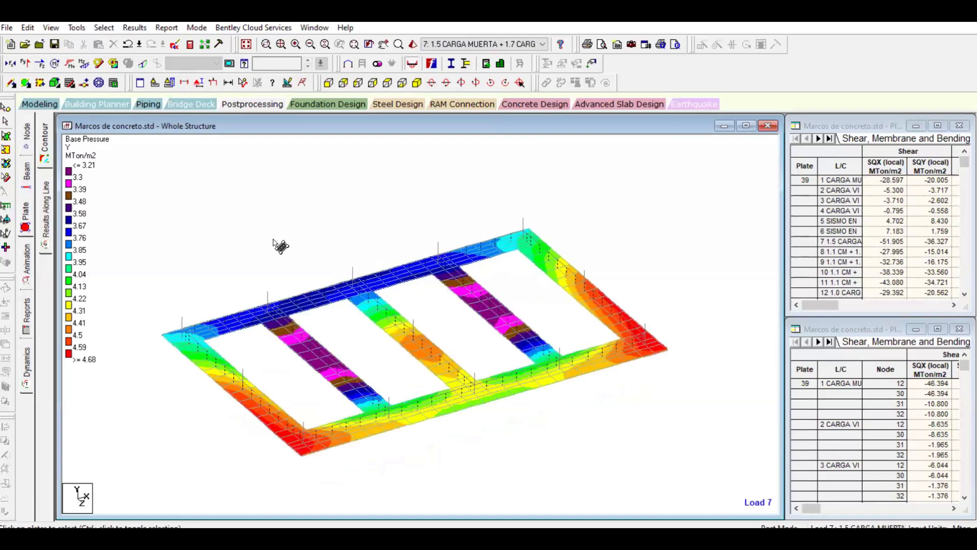
Display the foundation's displacement diagram at a larger scale and set the plate stress contour type to None
left_click(143, 64)
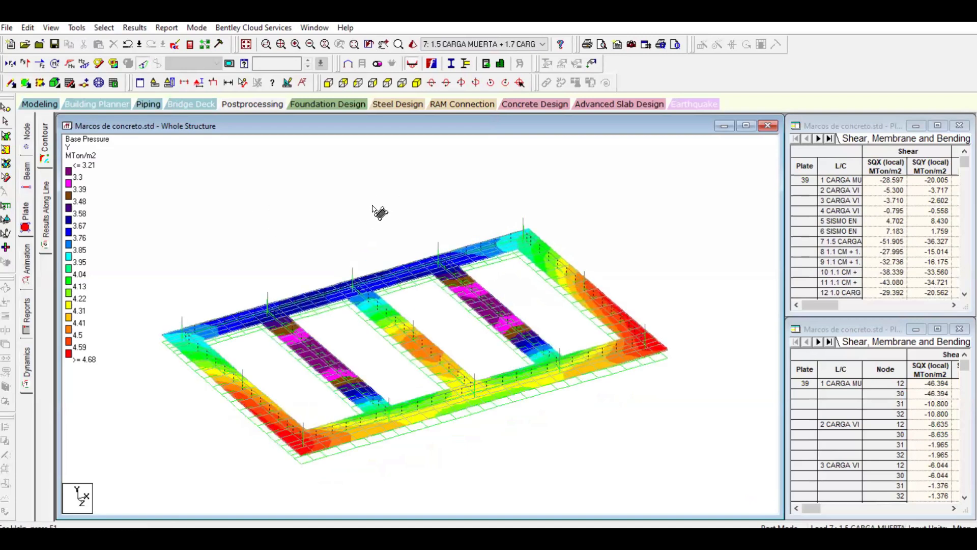
left_click(114, 63)
left_click(459, 150)
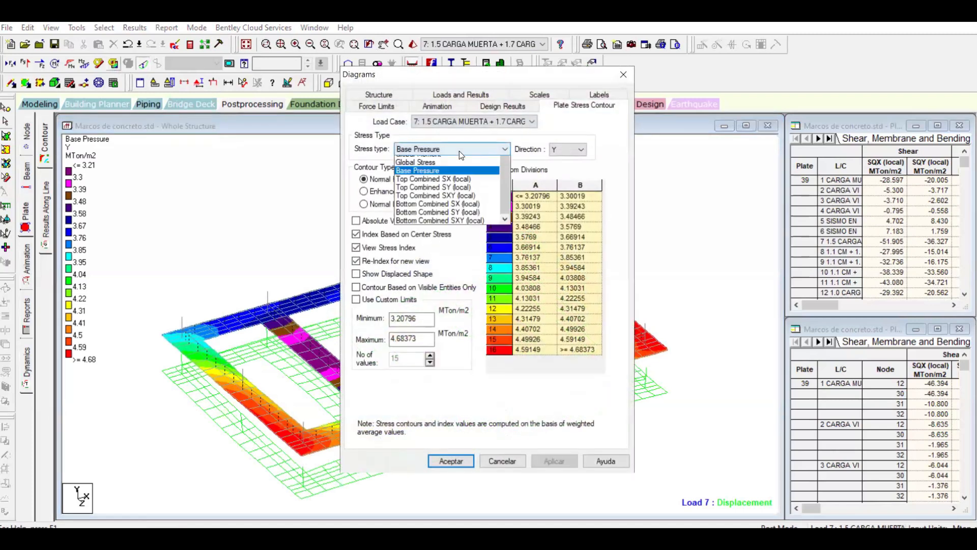
scroll(438, 162, "up", 1)
left_click(437, 162)
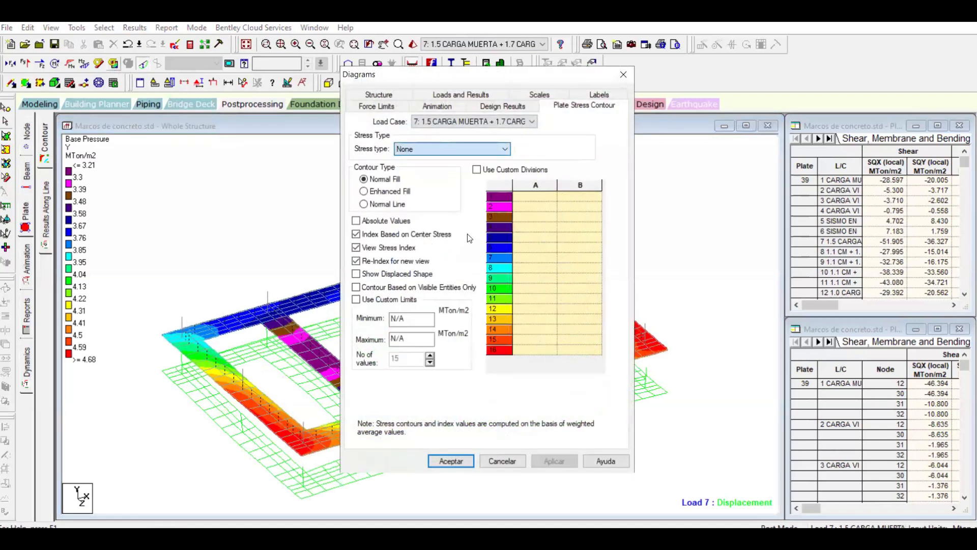
left_click(554, 461)
left_click(450, 461)
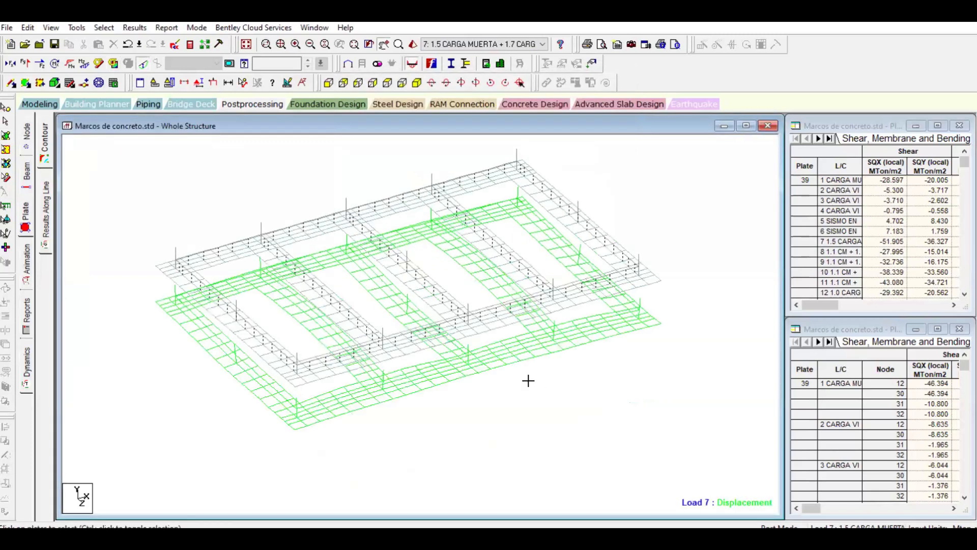
Isolate the foundation plates in the view, leaving out the beams above them
key("Up")
key("Up")
key("Up")
key("Up")
key("Up")
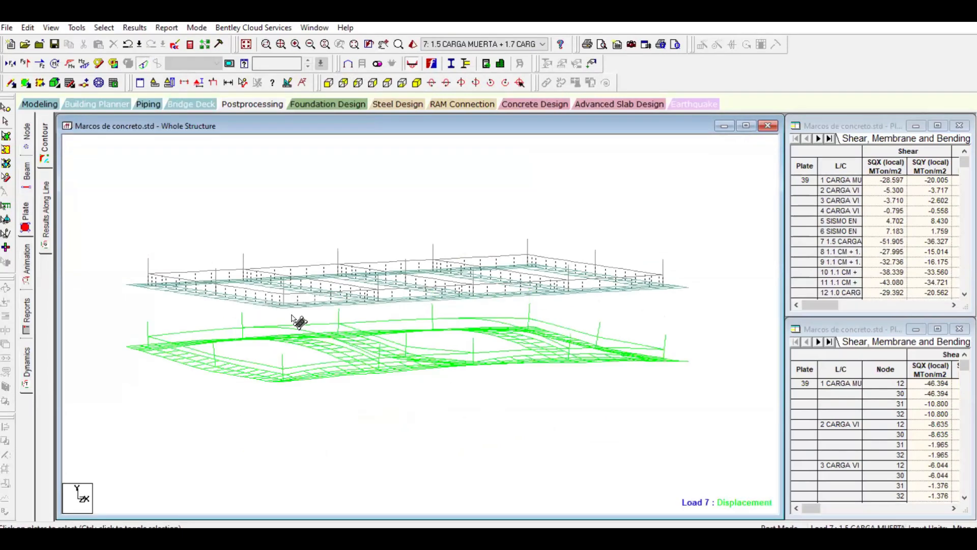
left_click_drag(109, 220, 692, 353)
key("alt+v")
key("v")
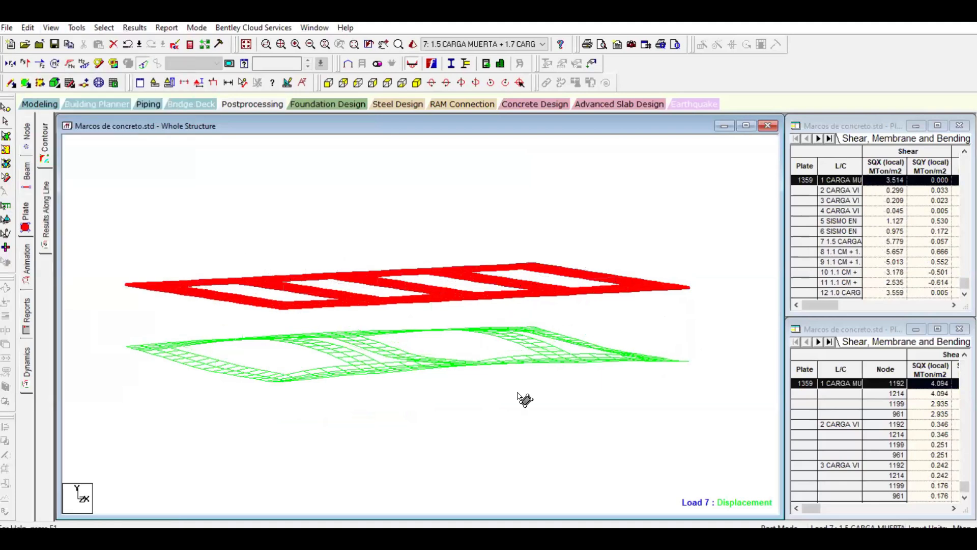
left_click(520, 395)
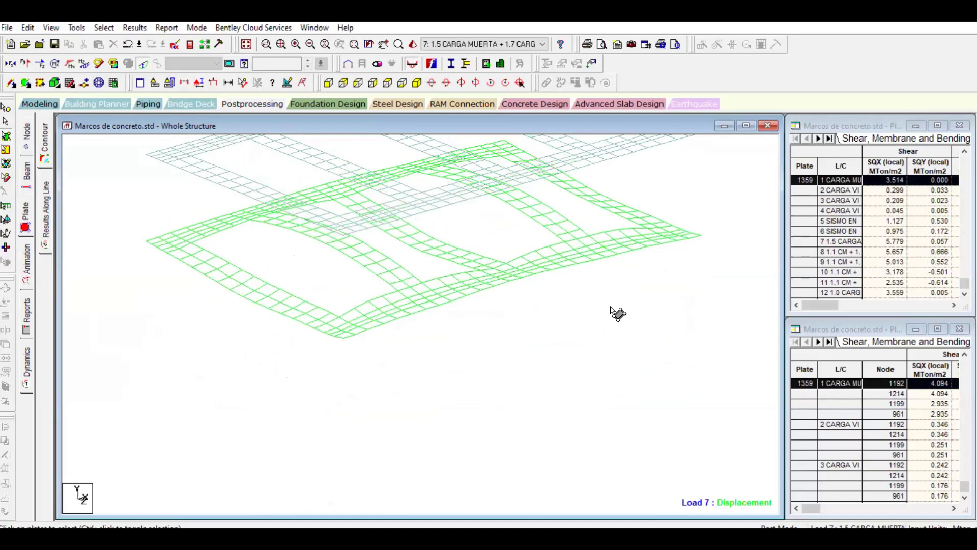
Examine the deformed shape of the foundation plates under load case 7, from oblique angles round to a side elevation
key("Up")
key("Up")
key("Left")
key("Left")
key("Left")
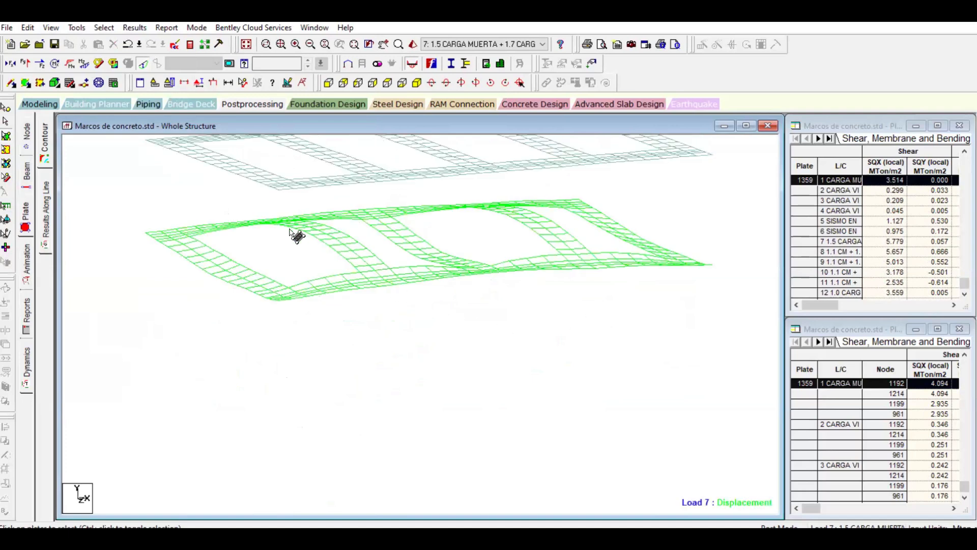
middle_click_drag(324, 267, 363, 288)
key("Right")
key("Right")
key("Right")
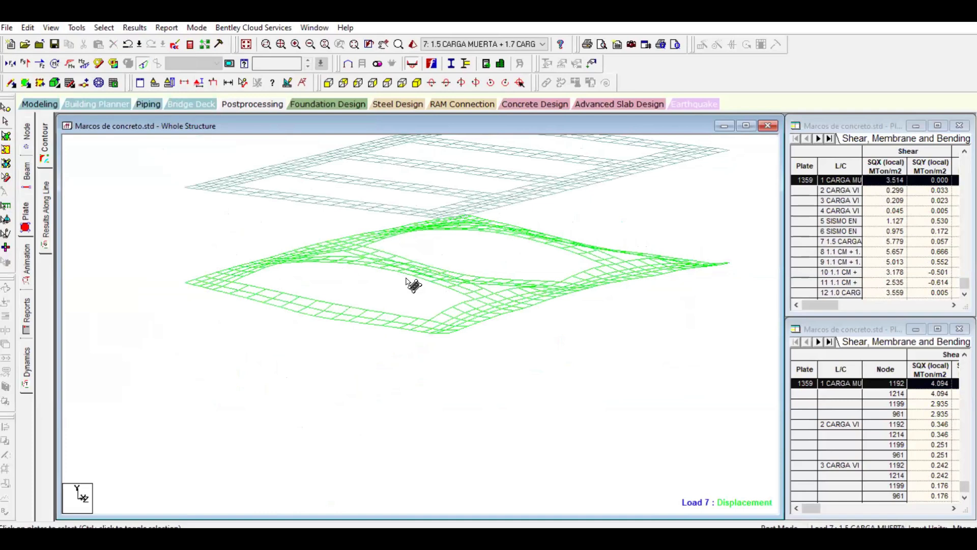
key("Down")
key("Down")
key("Down")
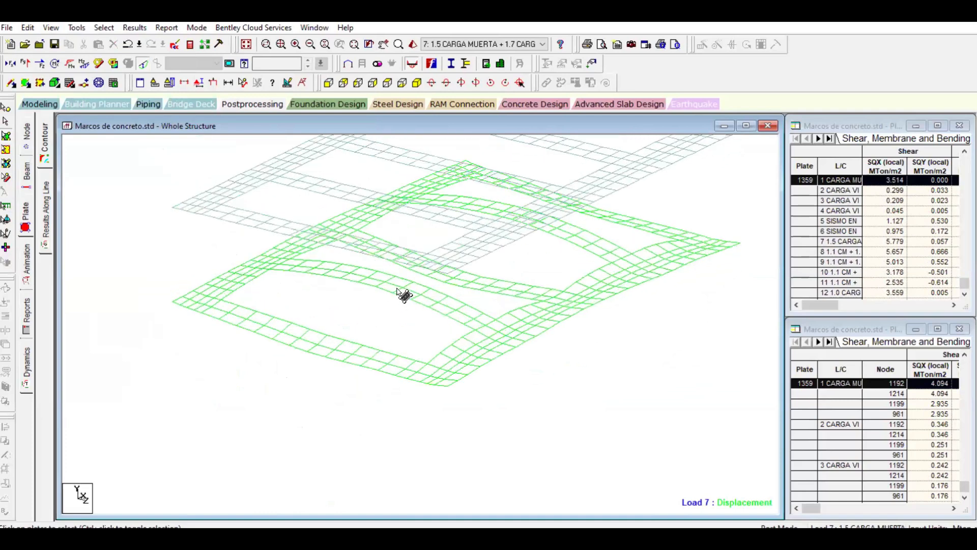
key("Down")
key("Down")
key("Down")
key("Down")
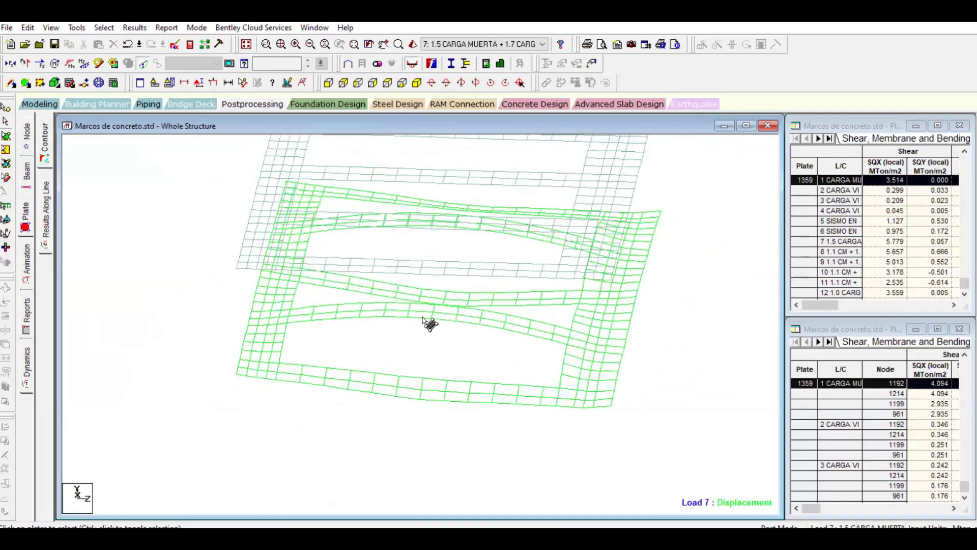
key("Down")
key("Down")
key("Down")
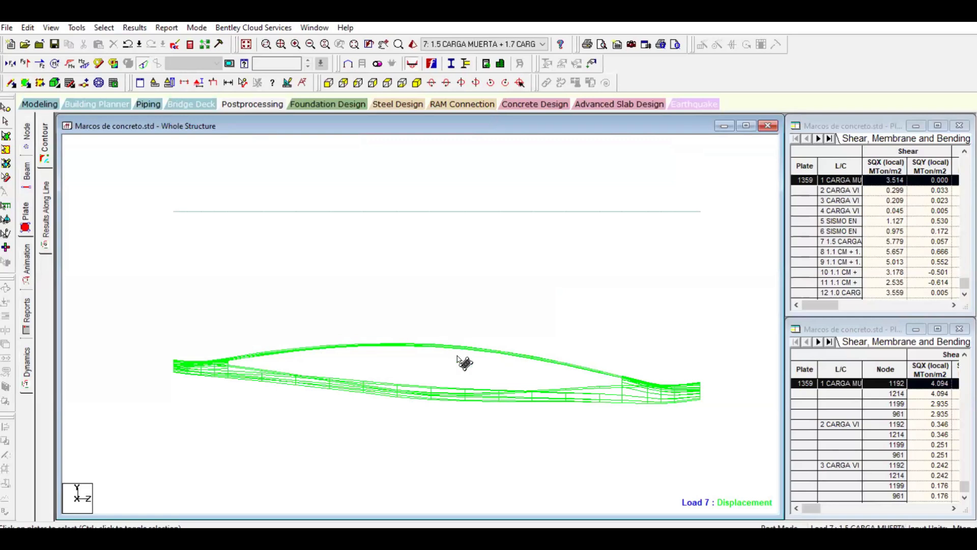
Compare the deformed plate strips with the undeformed mesh in oblique views, looking at the curvature of the intermediate strips
key("Left")
key("Down")
key("Left")
key("Down")
key("Left")
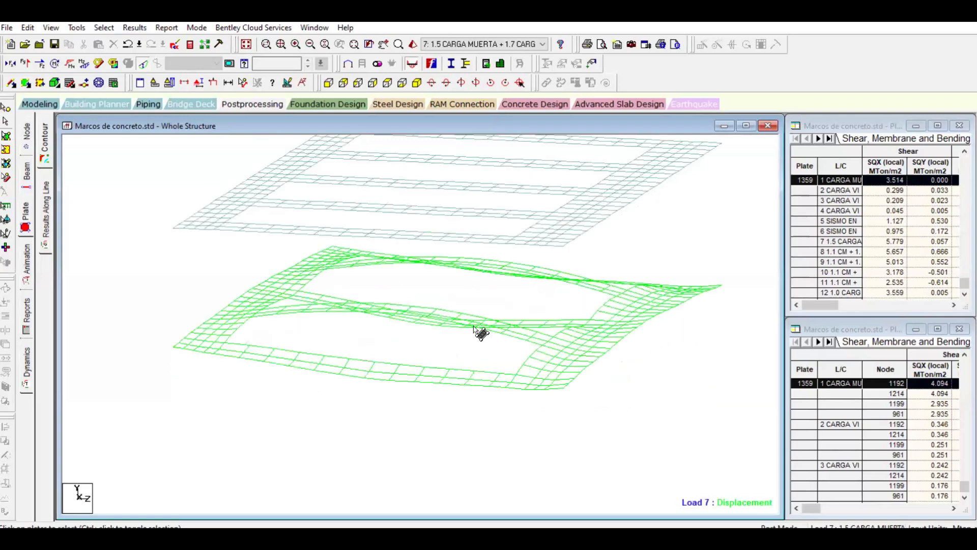
key("Down")
key("Down")
key("Up")
key("Up")
key("Down")
key("Down")
key("Left")
key("Left")
key("Left")
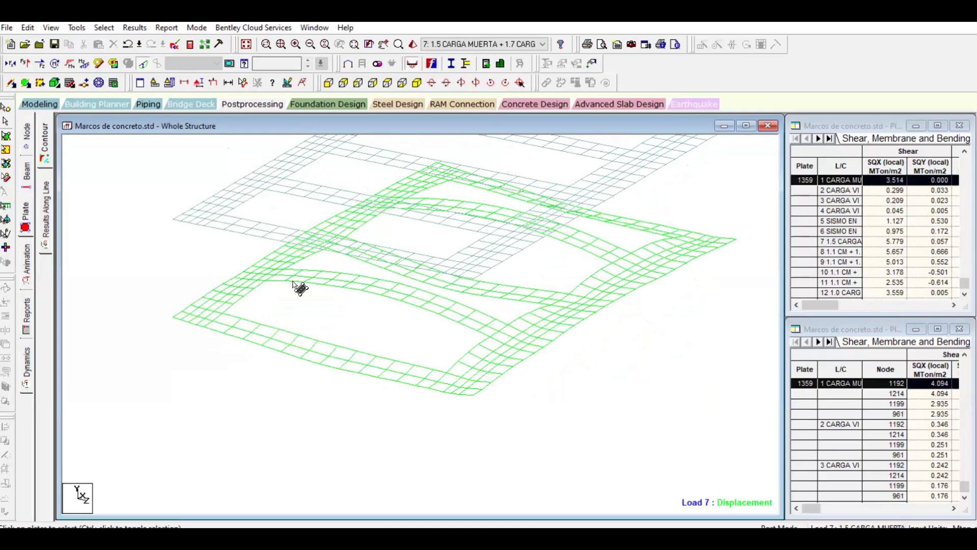
middle_click_drag(529, 317, 411, 348)
key("Left")
key("Left")
key("Left")
key("Left")
key("Left")
key("Up")
key("Up")
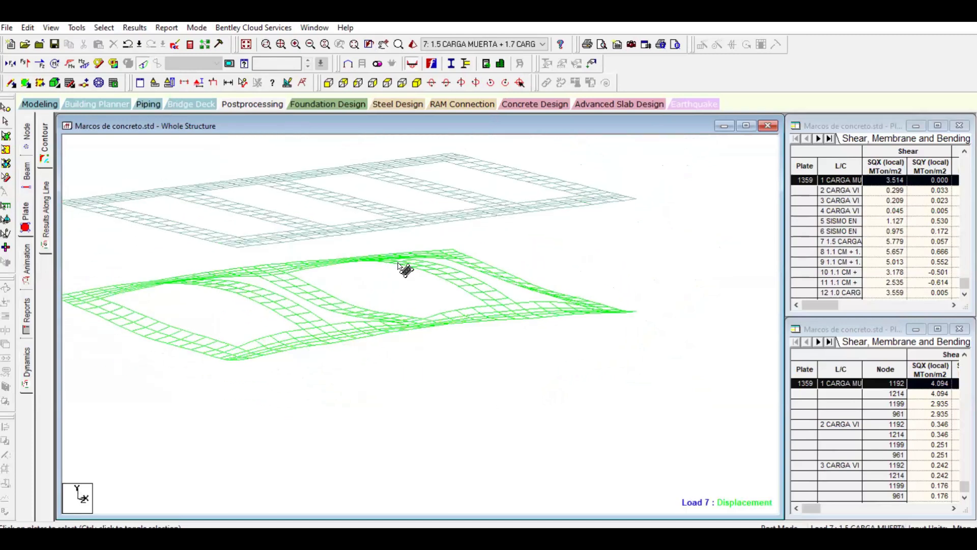
Inspect the deflection of the transverse and edge plate strips from the opposite end, in elevation and in isometric view
middle_click_drag(382, 318, 436, 334)
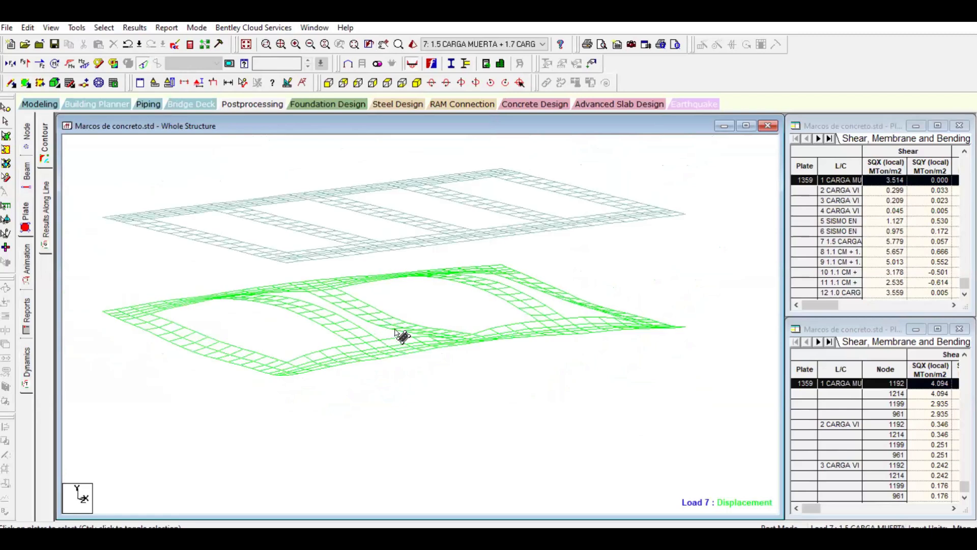
key("Right")
key("Right")
key("Right")
key("Right")
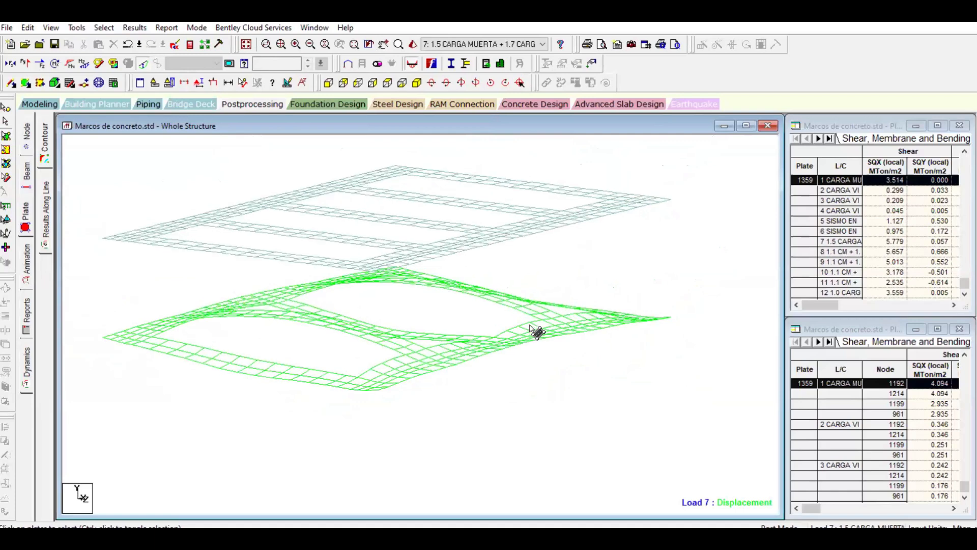
key("Right")
key("Right")
key("Right")
key("Right")
key("Right")
key("Up")
key("Up")
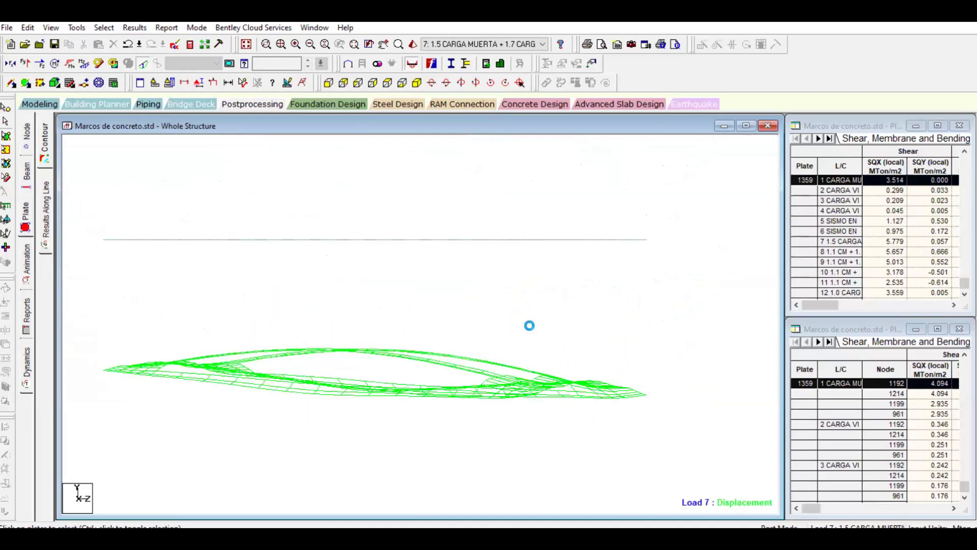
key("Right")
key("Right")
key("Left")
key("Left")
key("Left")
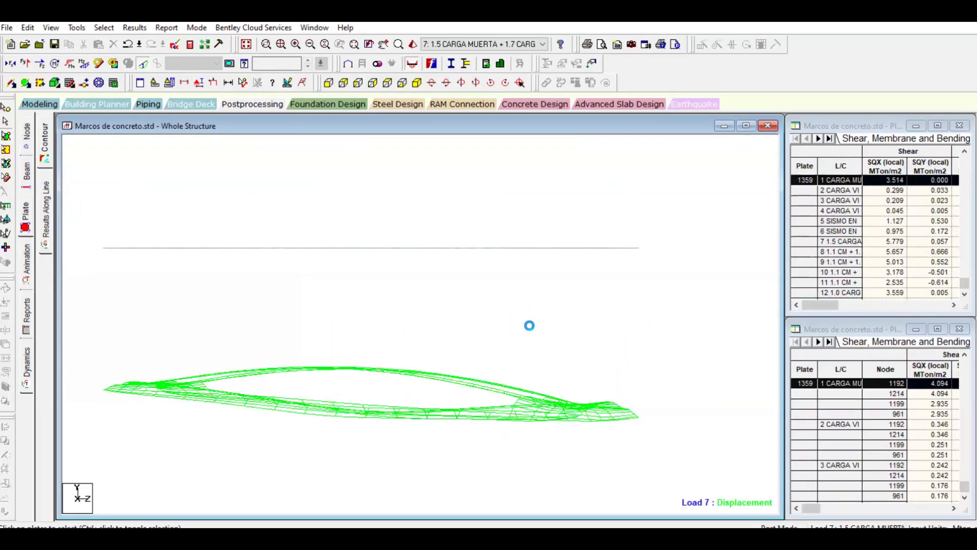
key("Down")
key("Left")
key("Down")
key("Down")
key("Down")
key("Left")
key("Left")
key("Left")
key("Left")
key("Left")
key("Left")
key("Left")
key("Left")
scroll(546, 354, "down", 2)
middle_click_drag(545, 353, 526, 388)
scroll(436, 335, "up", 3)
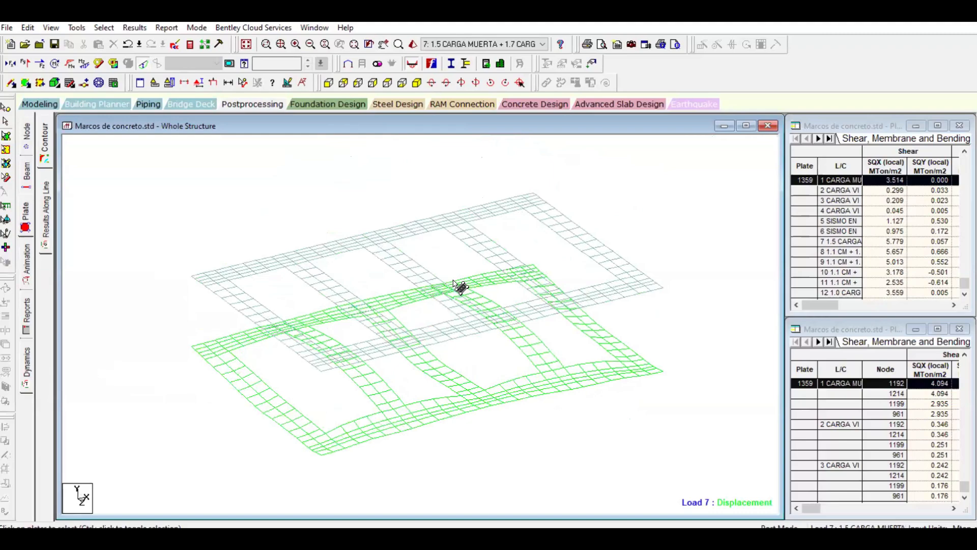
Switch to the soil report PDF and check the settlement listed for the control and battery room in Table 4
key("alt+Tab")
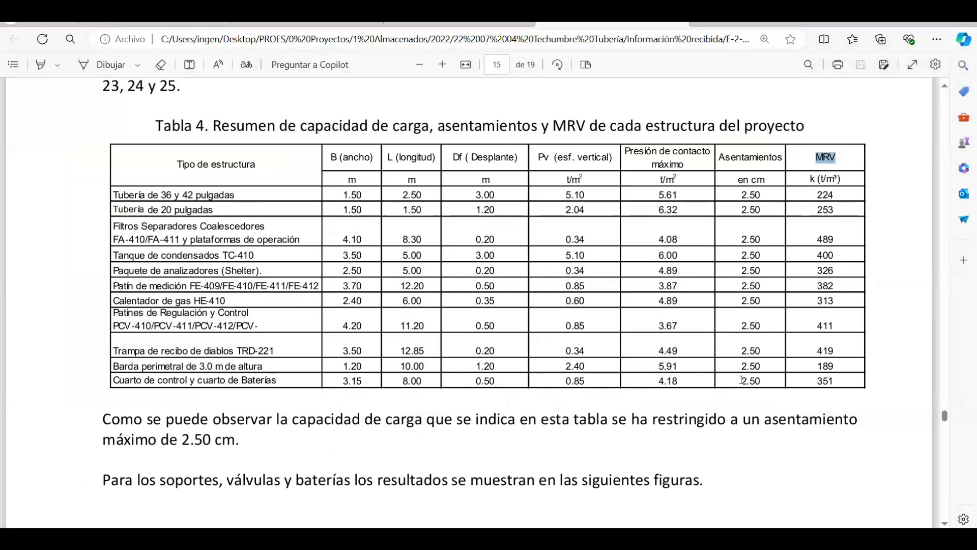
left_click_drag(741, 380, 757, 379)
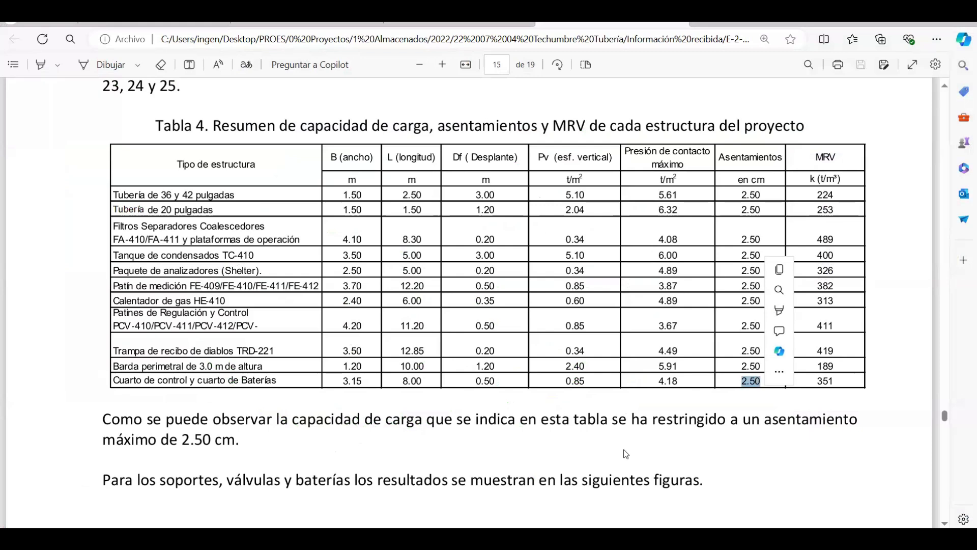
Return to STAAD.Pro and inspect the settlement of the foundation plates relative to the undeformed mesh under load case 7
left_click(481, 537)
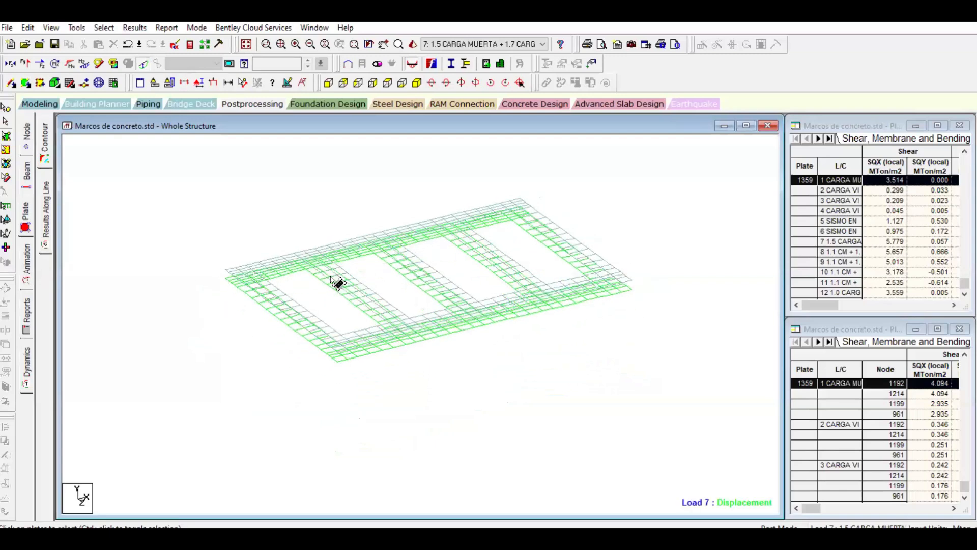
scroll(380, 286, "up", 2)
scroll(380, 286, "up", 4)
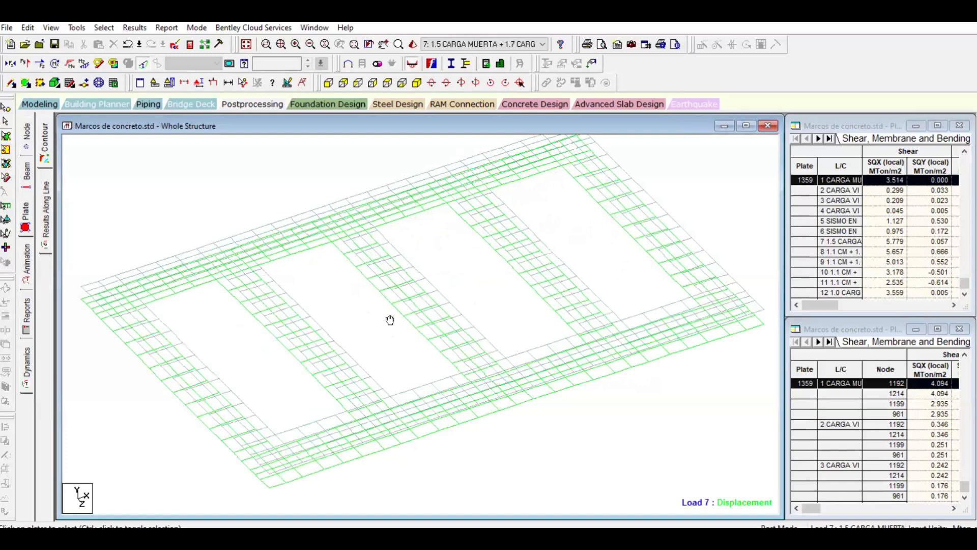
middle_click_drag(390, 319, 397, 338)
scroll(397, 338, "down", 2)
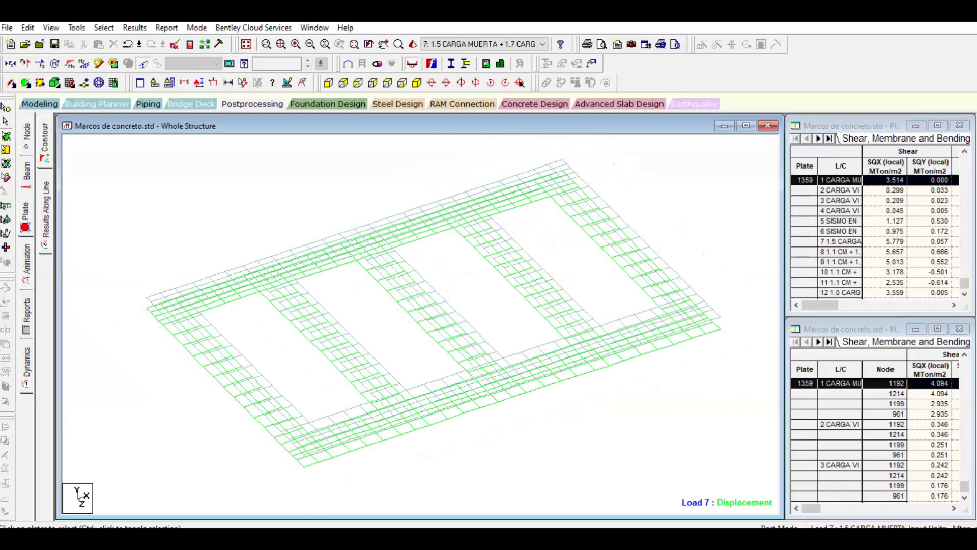
mouse_move(254, 530)
left_click(274, 504)
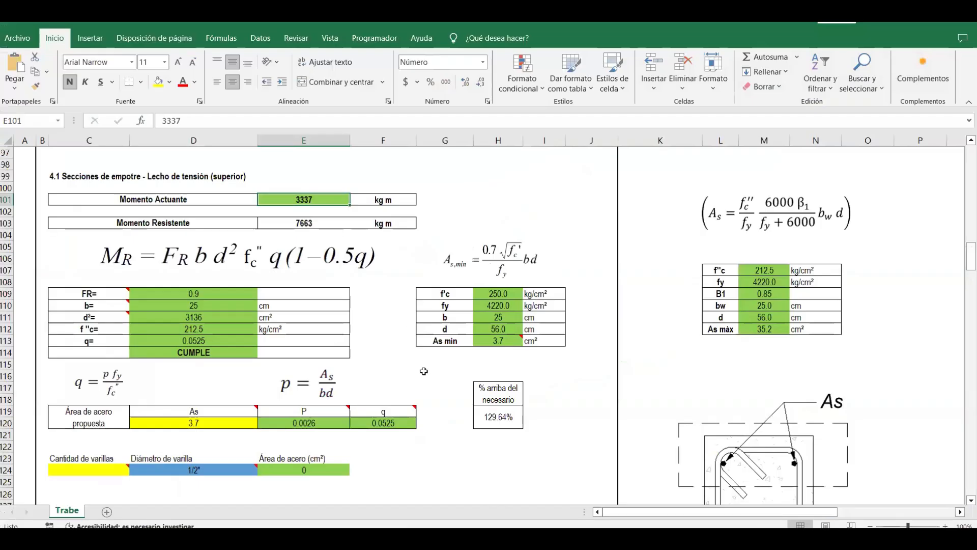
mouse_move(481, 537)
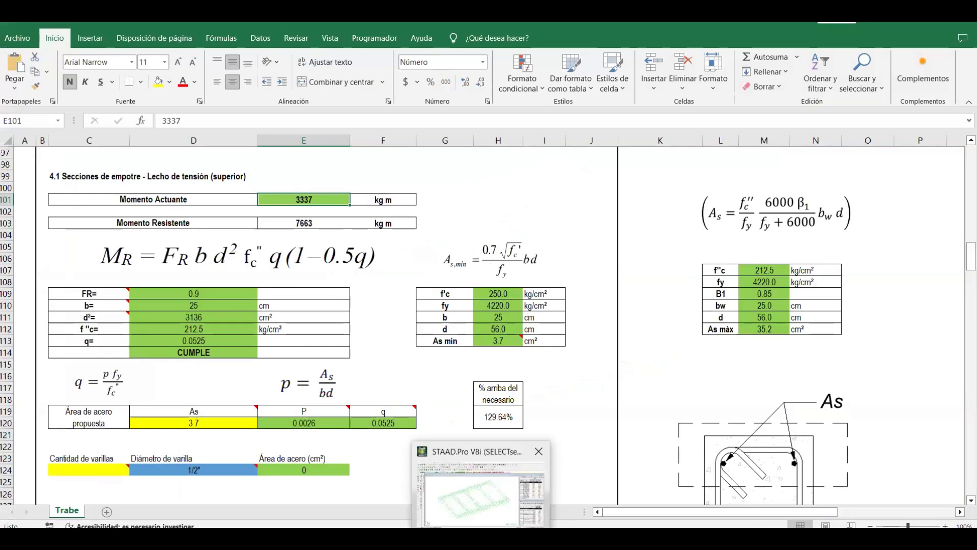
left_click(481, 497)
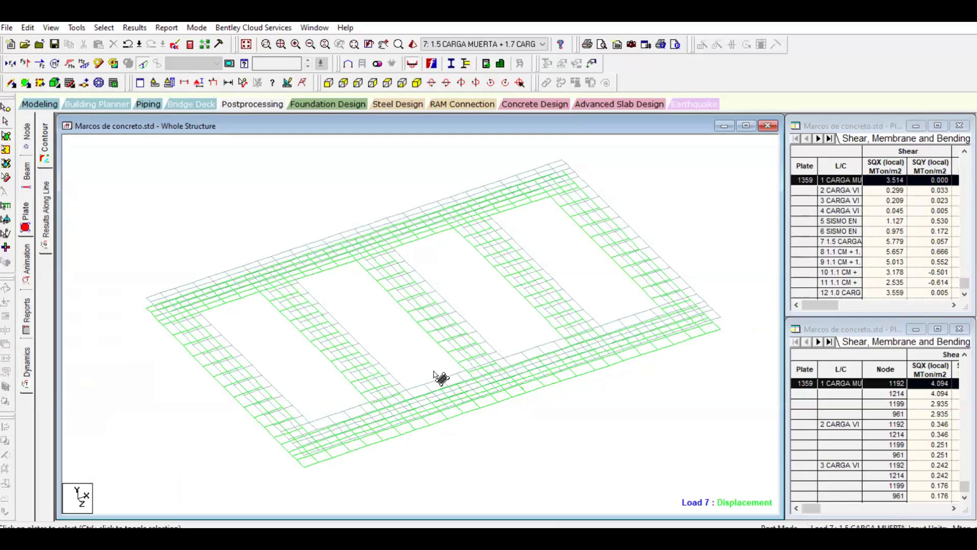
Show the whole structure again in place of the isolated foundation plates
key("Up")
key("Up")
key("Up")
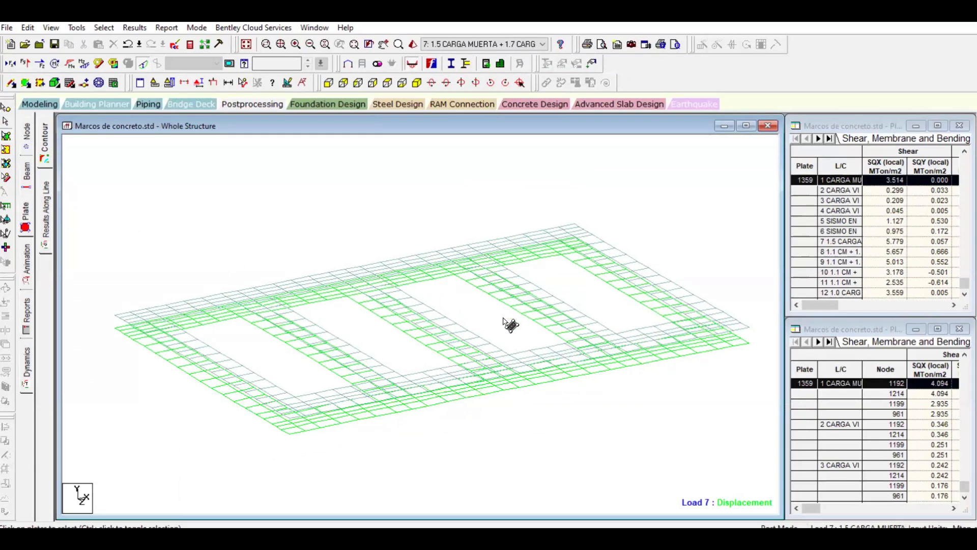
key("Down")
key("Down")
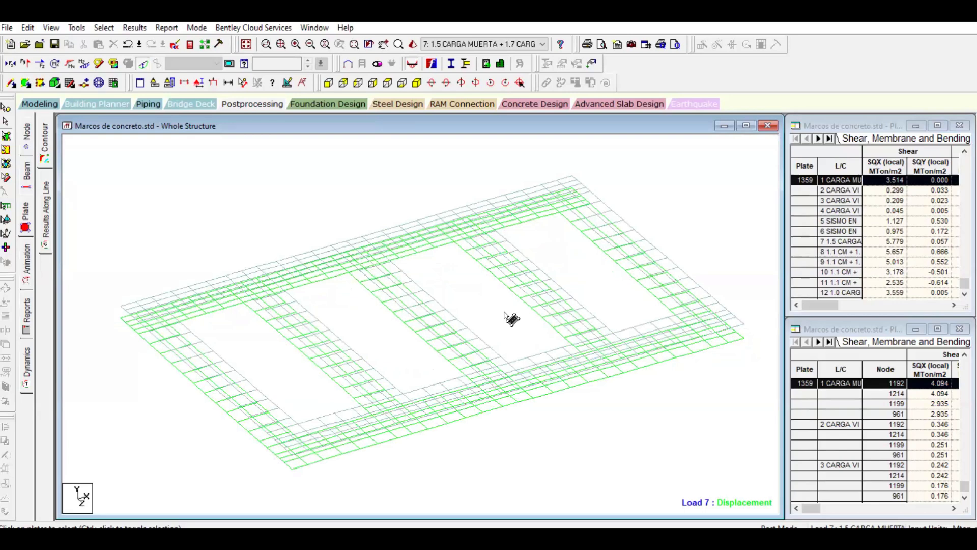
scroll(539, 293, "down", 1)
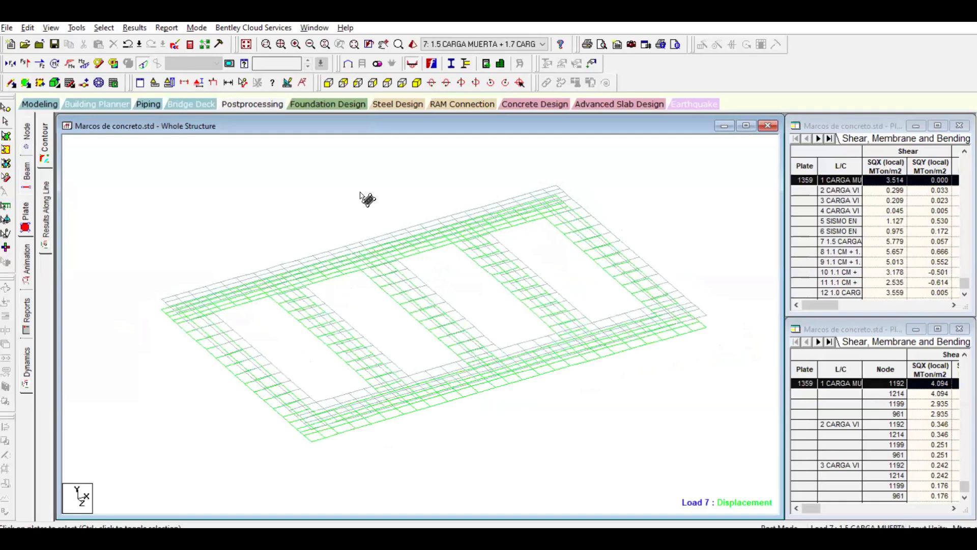
key("alt+v")
key("w")
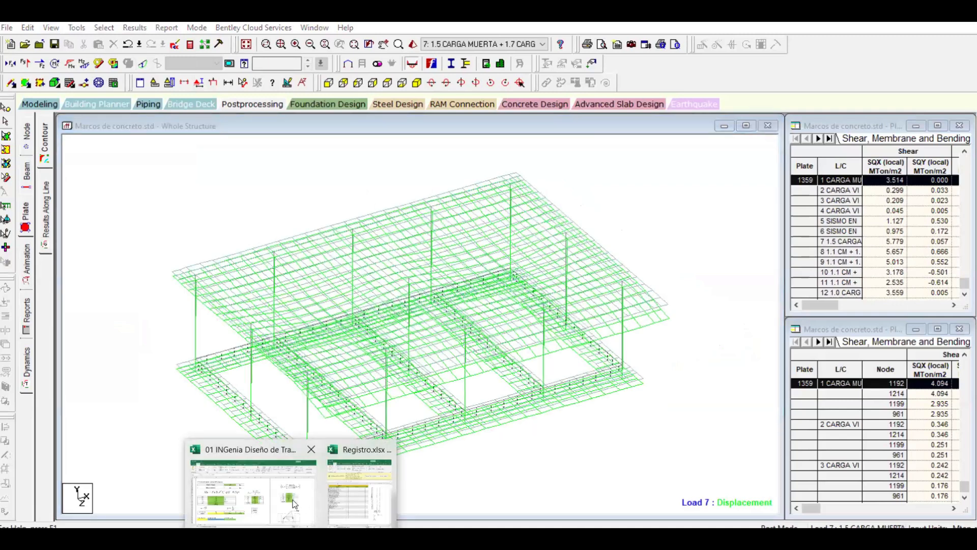
Switch to the Excel beam design workbook and review its load analysis and the acting moment and shear diagrams
left_click(294, 501)
scroll(360, 237, "up", 8)
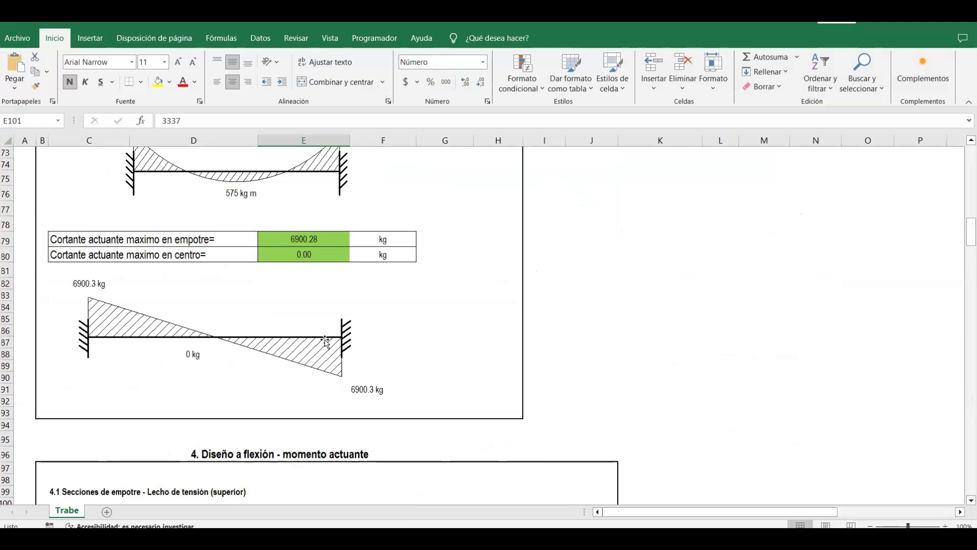
scroll(325, 341, "up", 8)
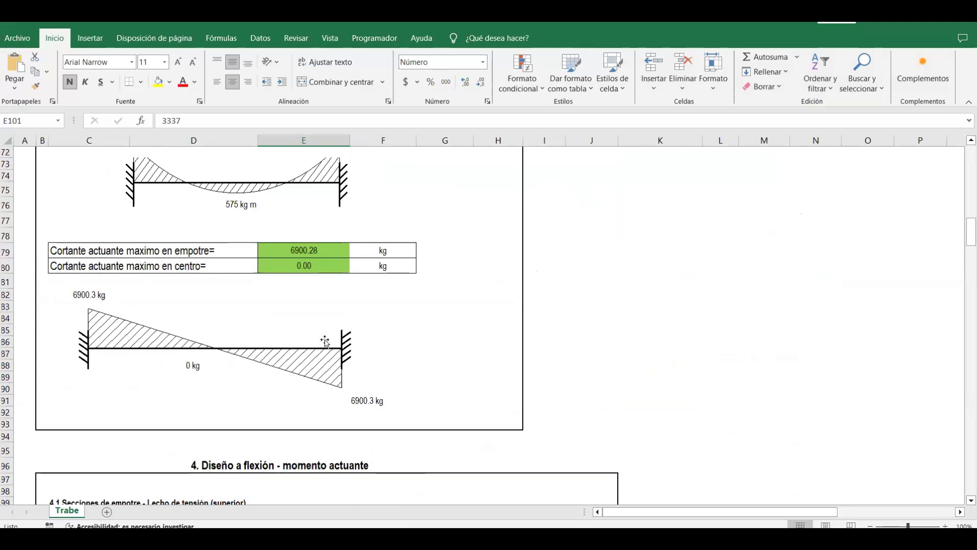
scroll(325, 340, "up", 2)
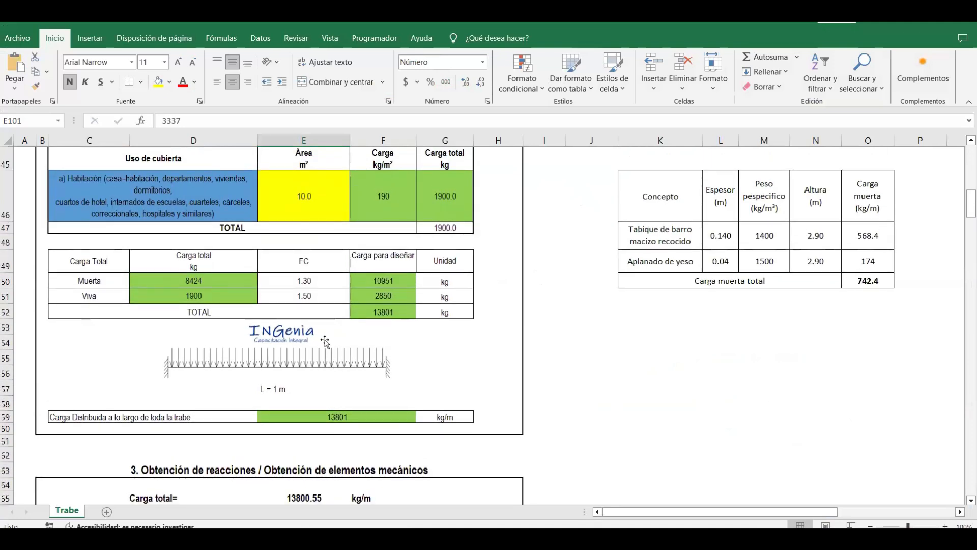
scroll(325, 339, "up", 5)
scroll(325, 340, "up", 3)
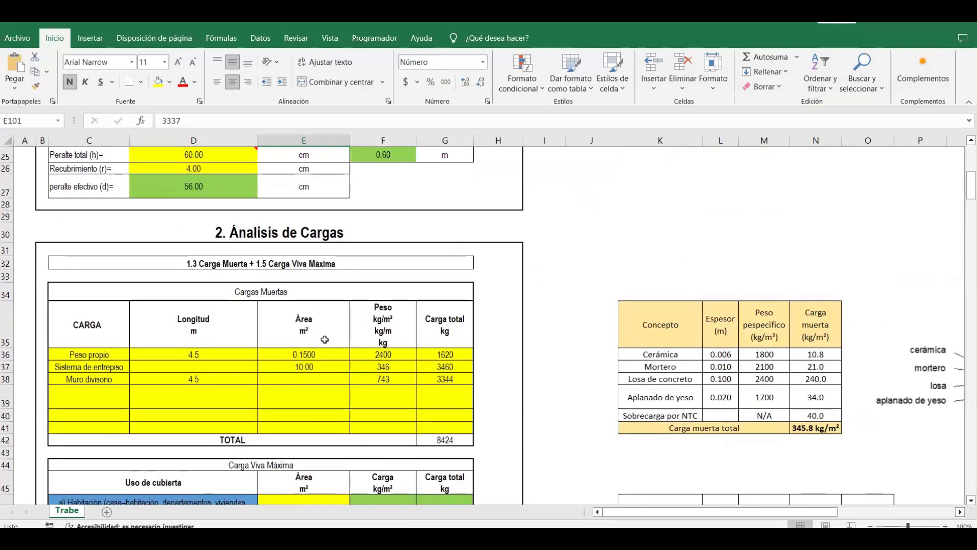
scroll(325, 340, "down", 5)
scroll(325, 339, "down", 6)
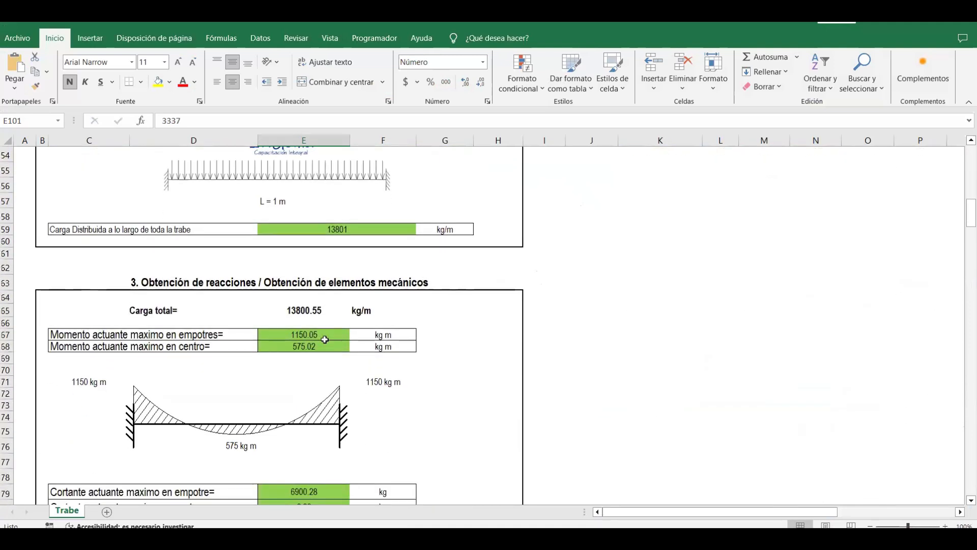
scroll(325, 339, "down", 3)
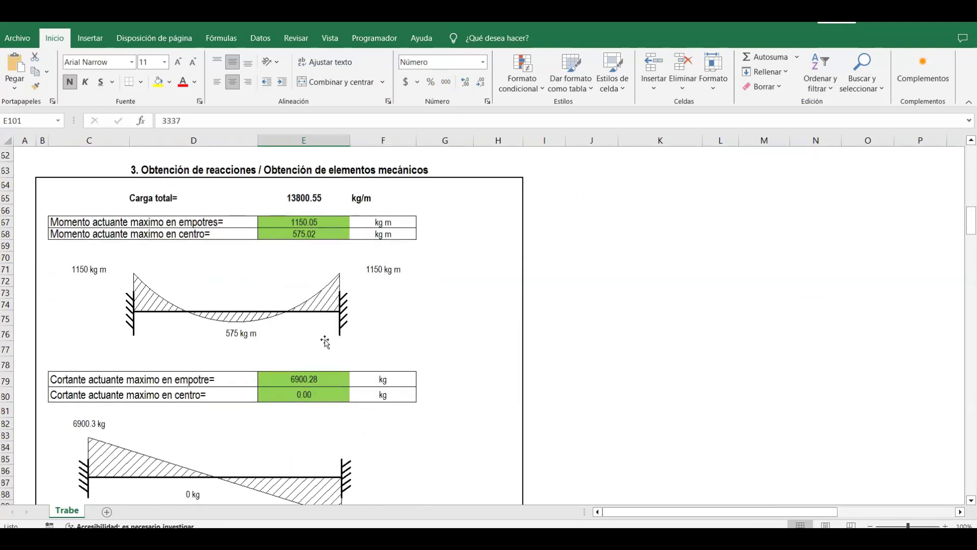
scroll(325, 339, "down", 1)
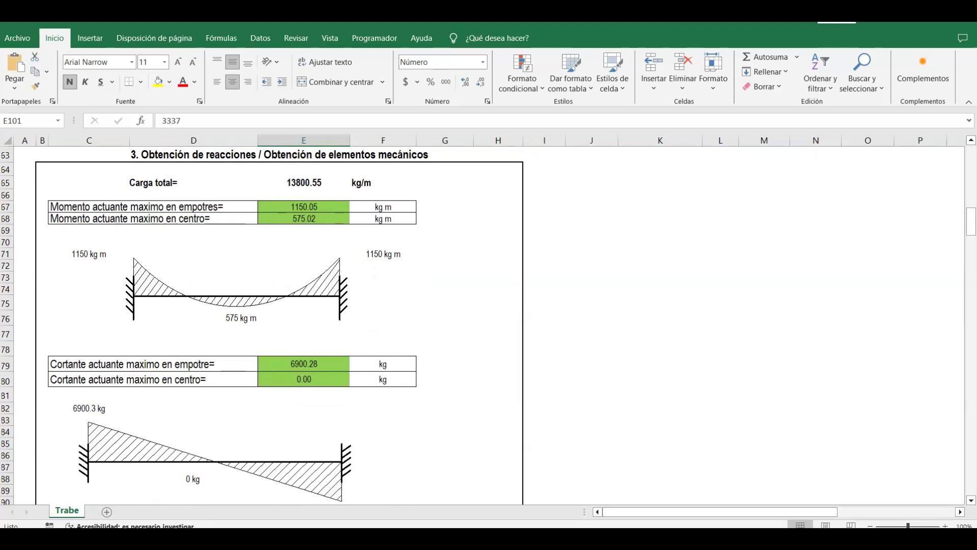
Switch to Chrome and view the INGenia online courses page
key("alt+Tab")
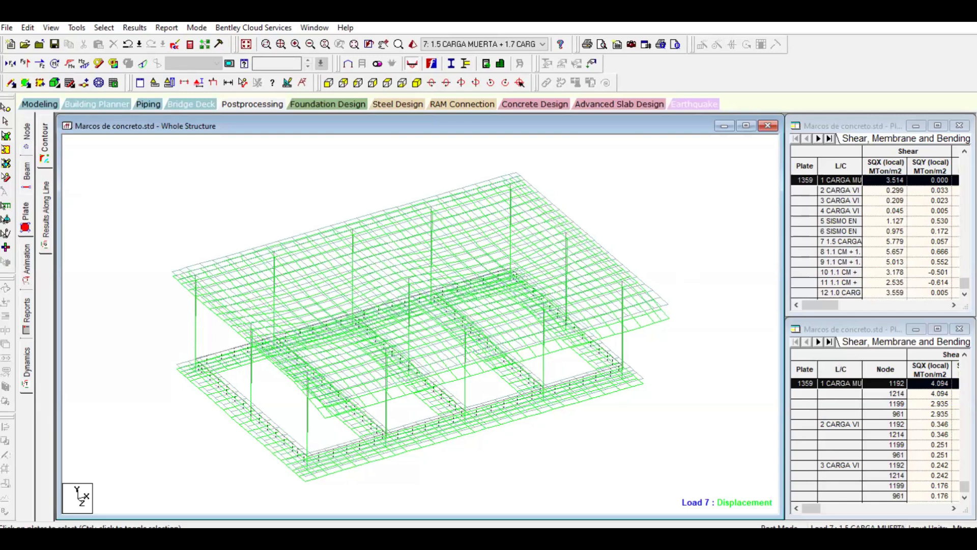
mouse_move(513, 538)
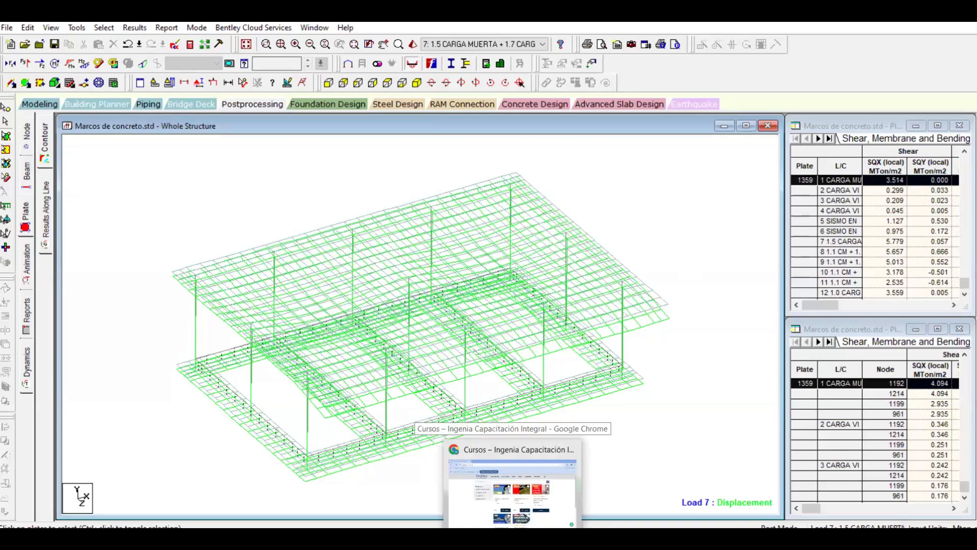
left_click(512, 483)
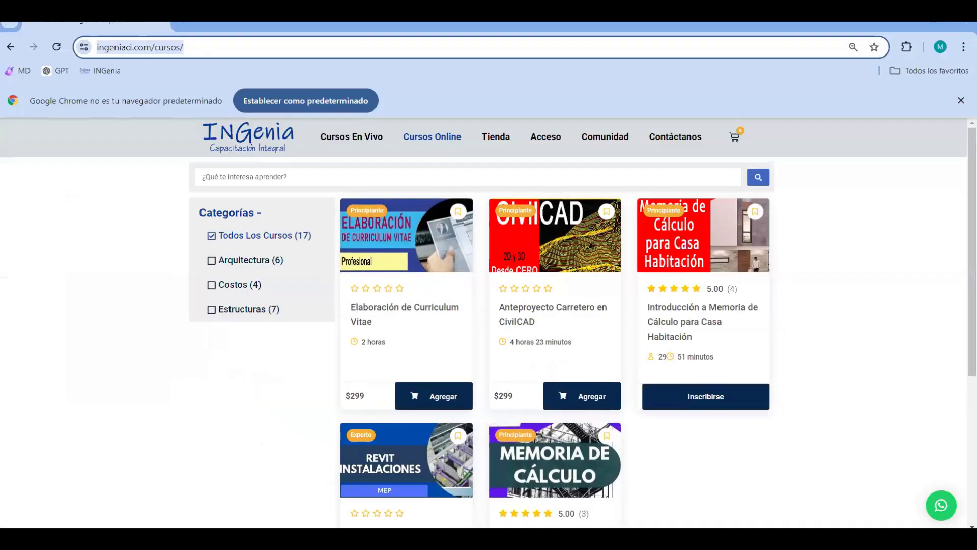
mouse_move(481, 539)
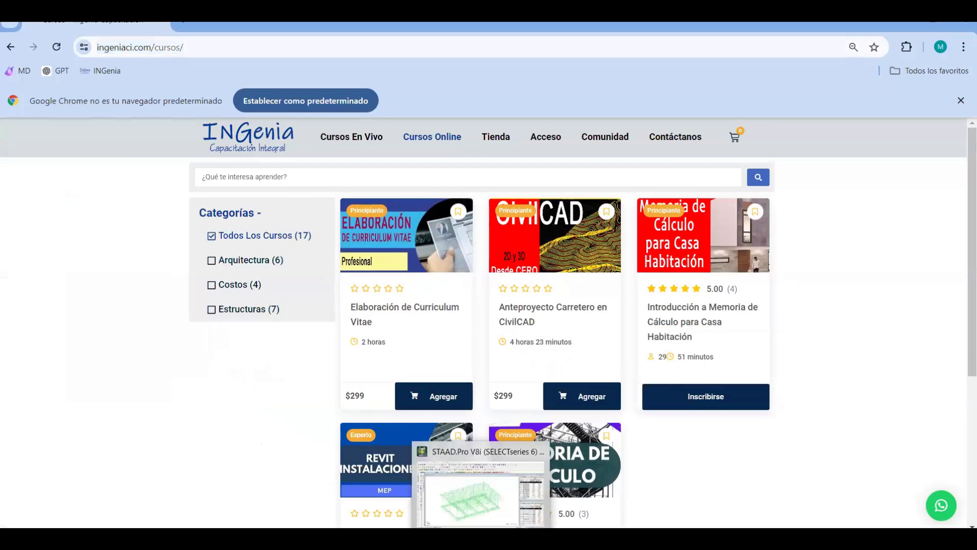